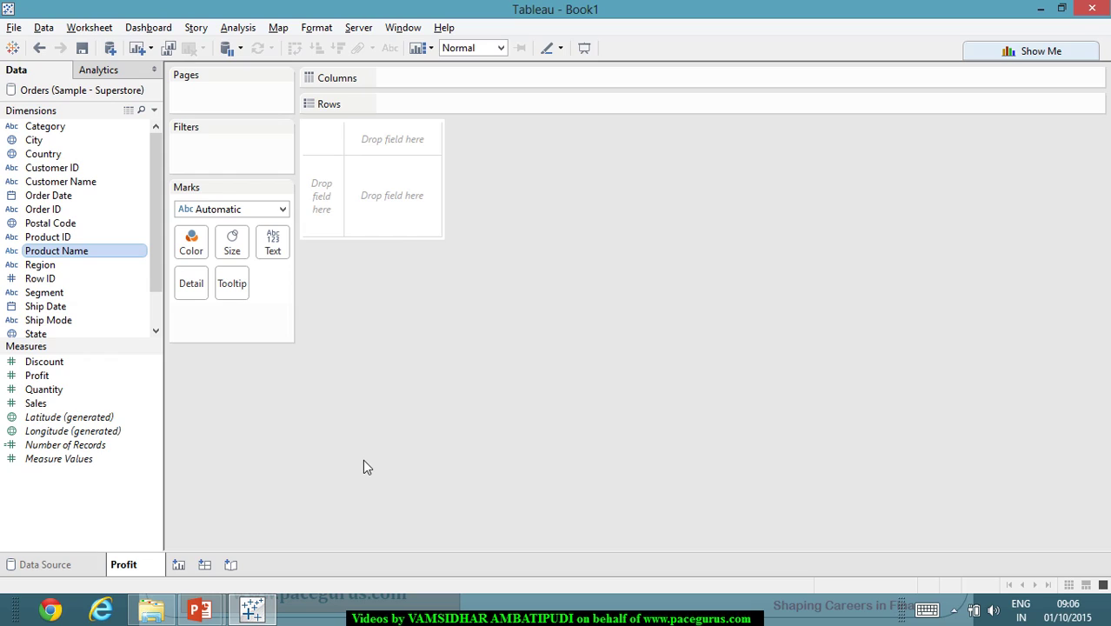
# Step: Name the first sheet Profit by SubCategory and add a second sheet named Profit by Item
pyautogui.write('y S')
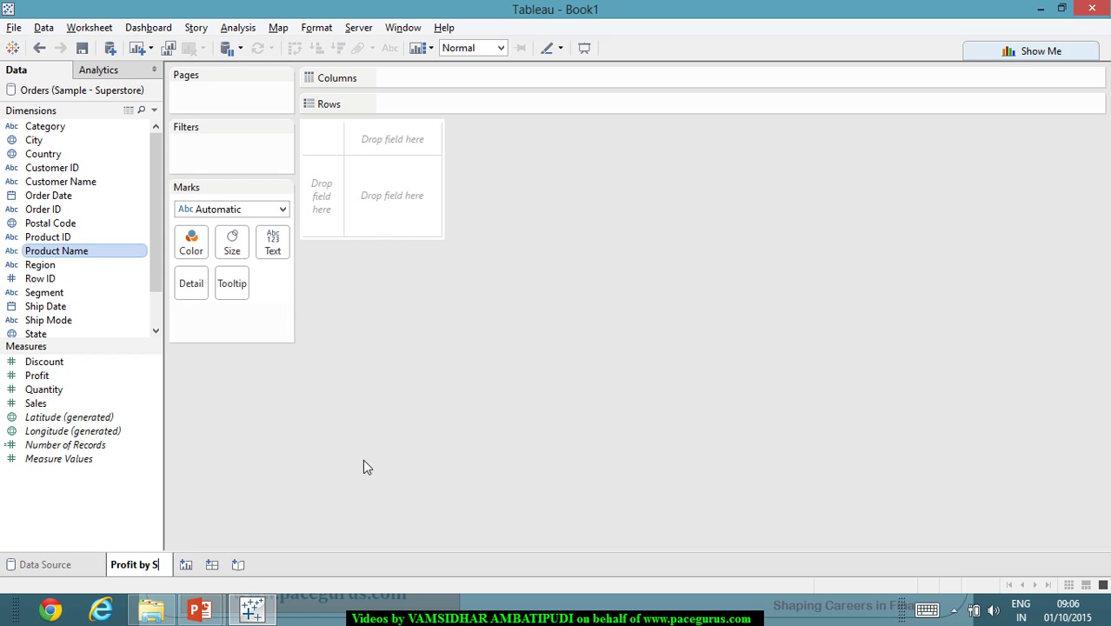
pyautogui.write('ubCategory')
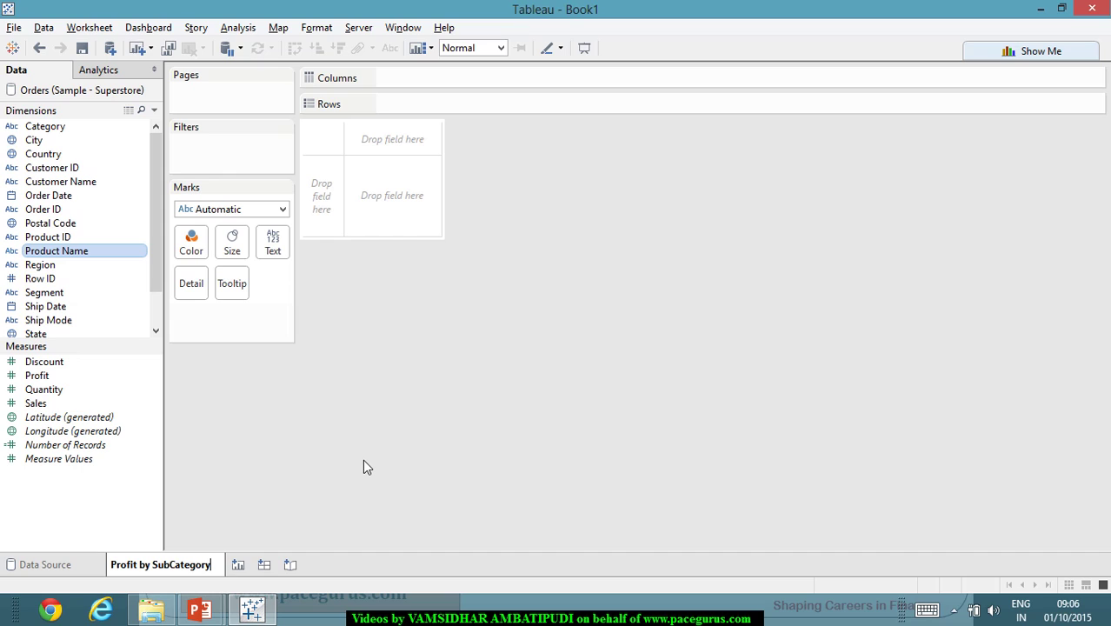
pyautogui.press('Return')
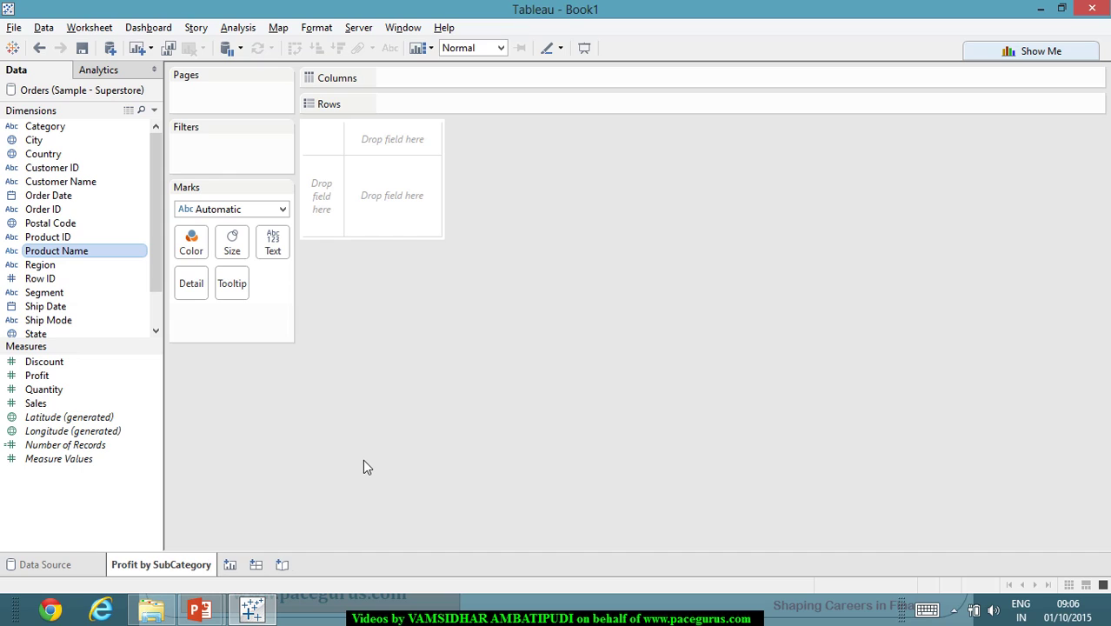
pyautogui.click(229, 564)
pyautogui.rightClick(231, 567)
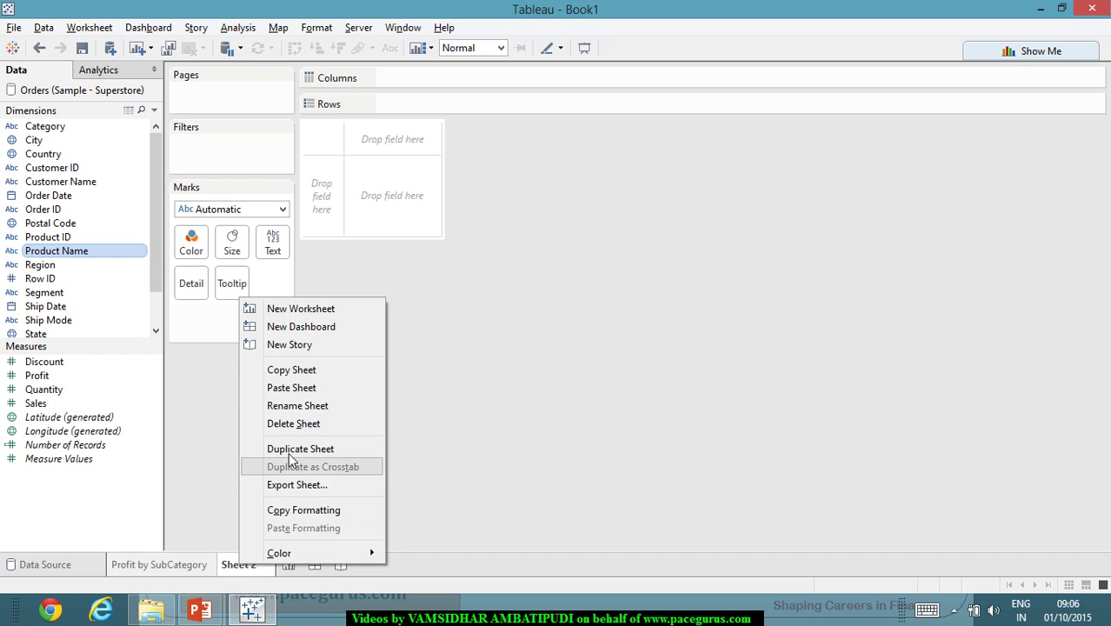
pyautogui.click(306, 405)
pyautogui.write('Profit by ')
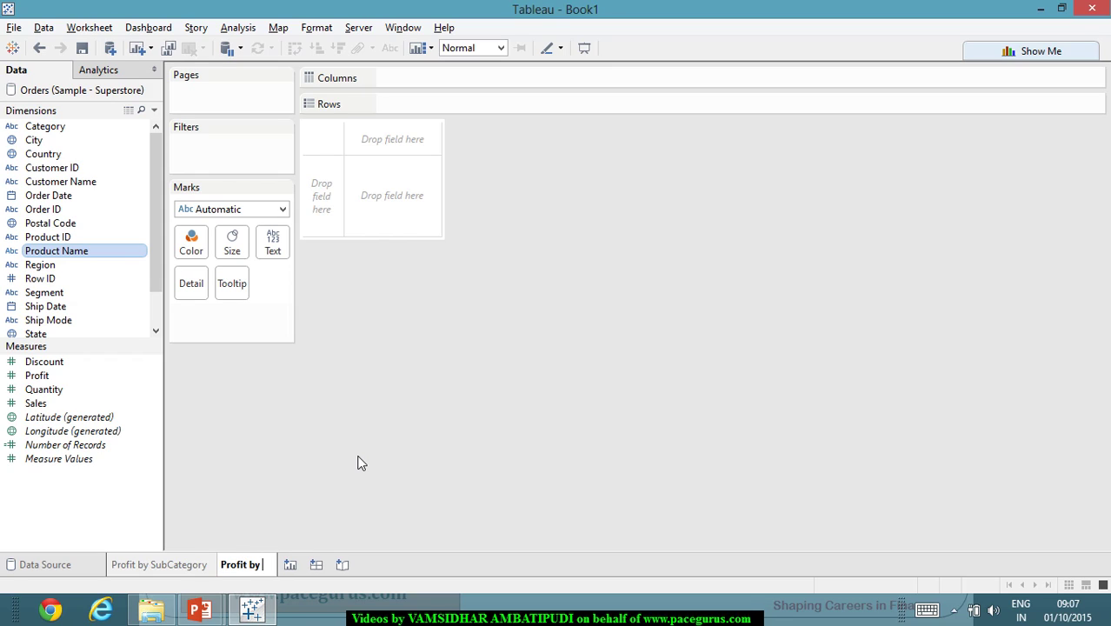
pyautogui.write('Item')
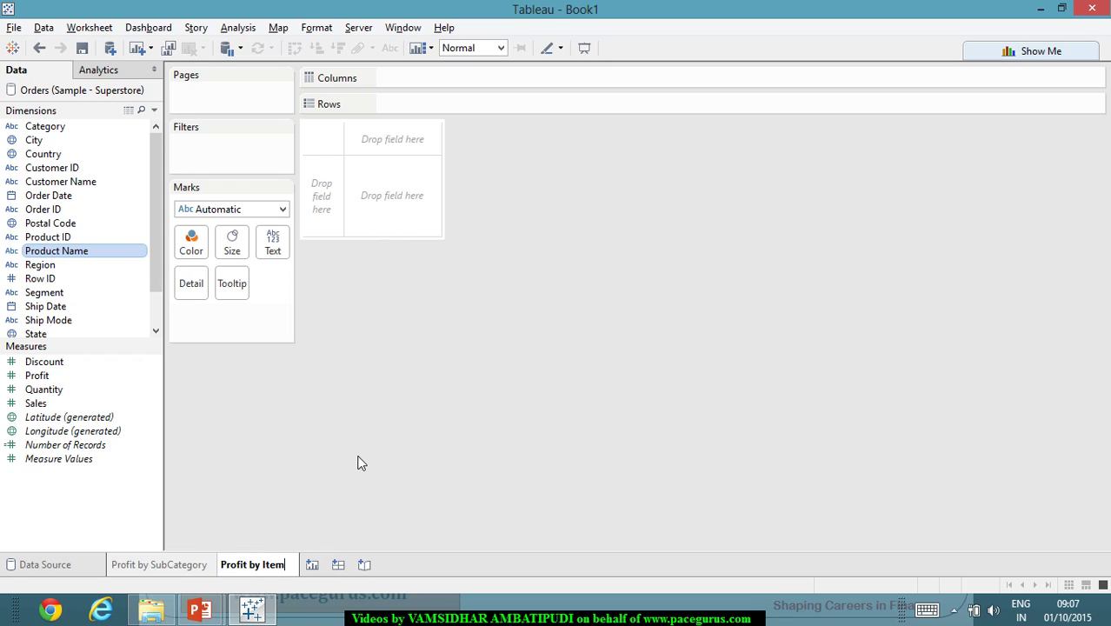
# Step: Add a third worksheet named Geographic Profits
pyautogui.click(312, 565)
pyautogui.rightClick(313, 567)
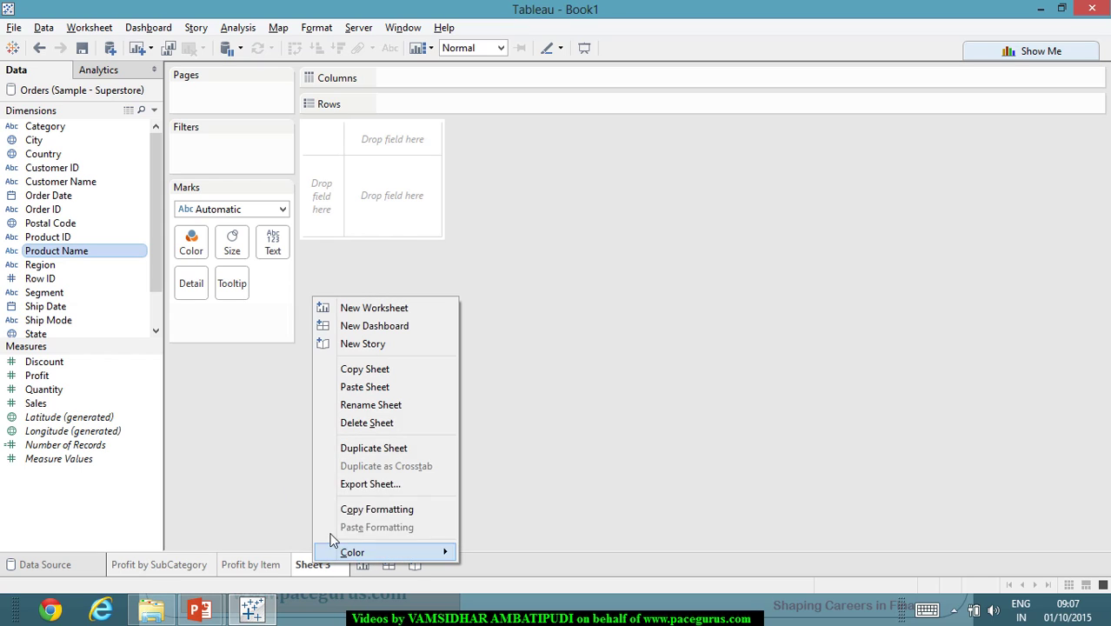
pyautogui.click(411, 406)
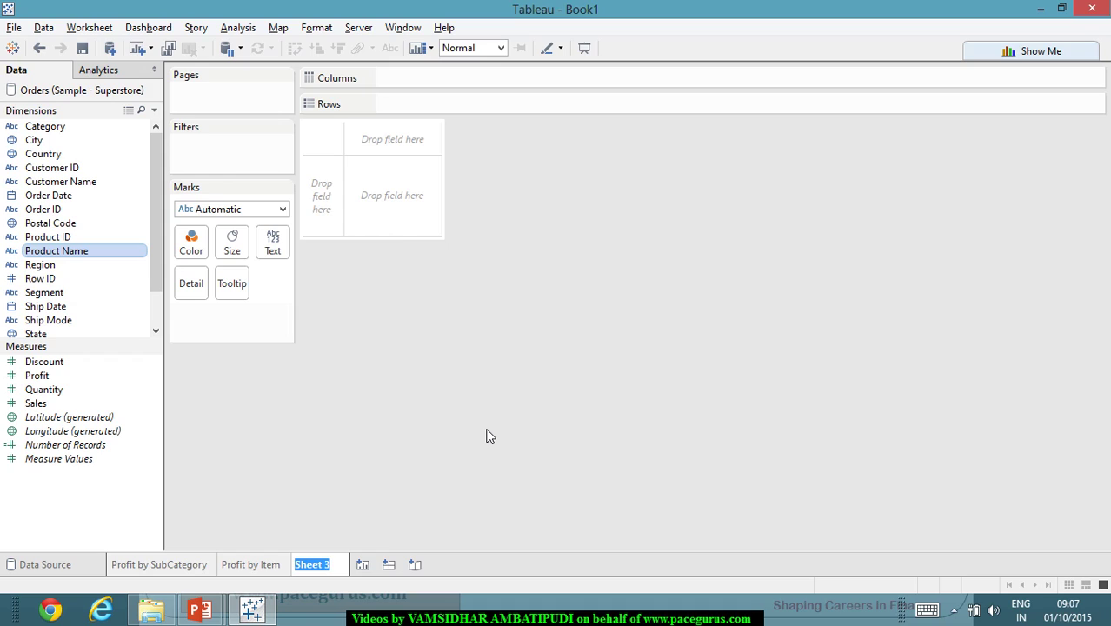
pyautogui.write('Geograph')
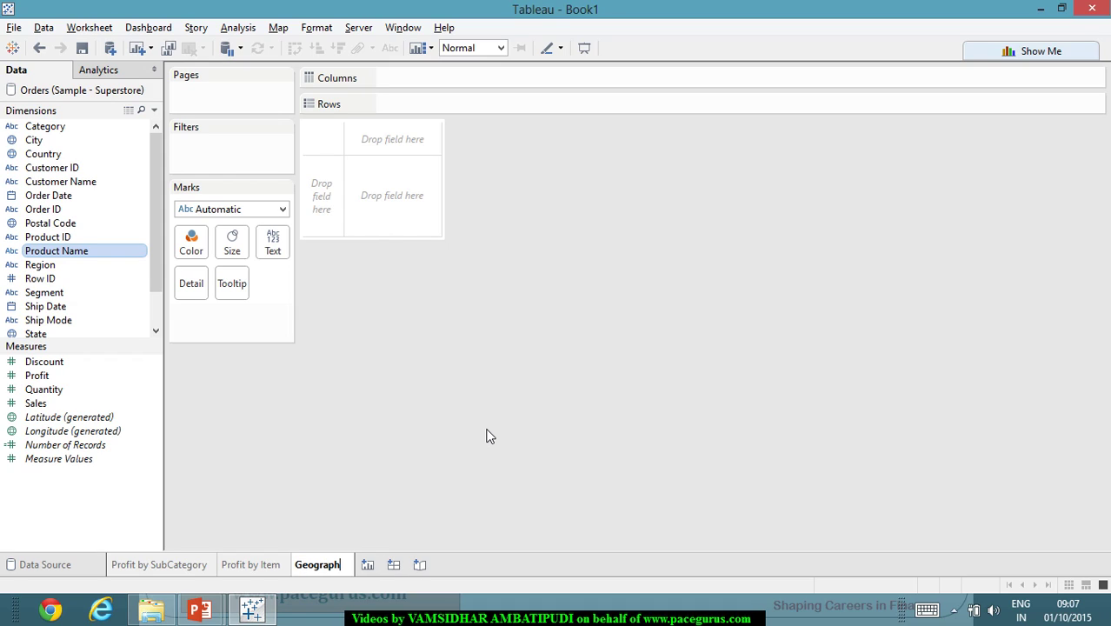
pyautogui.write('ic Pro')
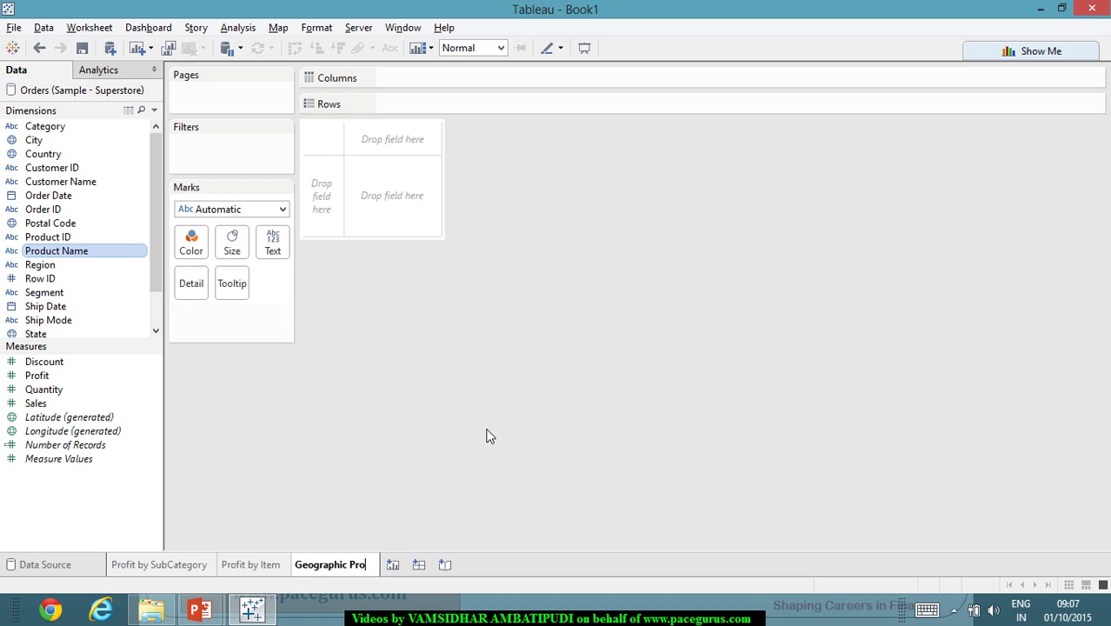
pyautogui.write('fits')
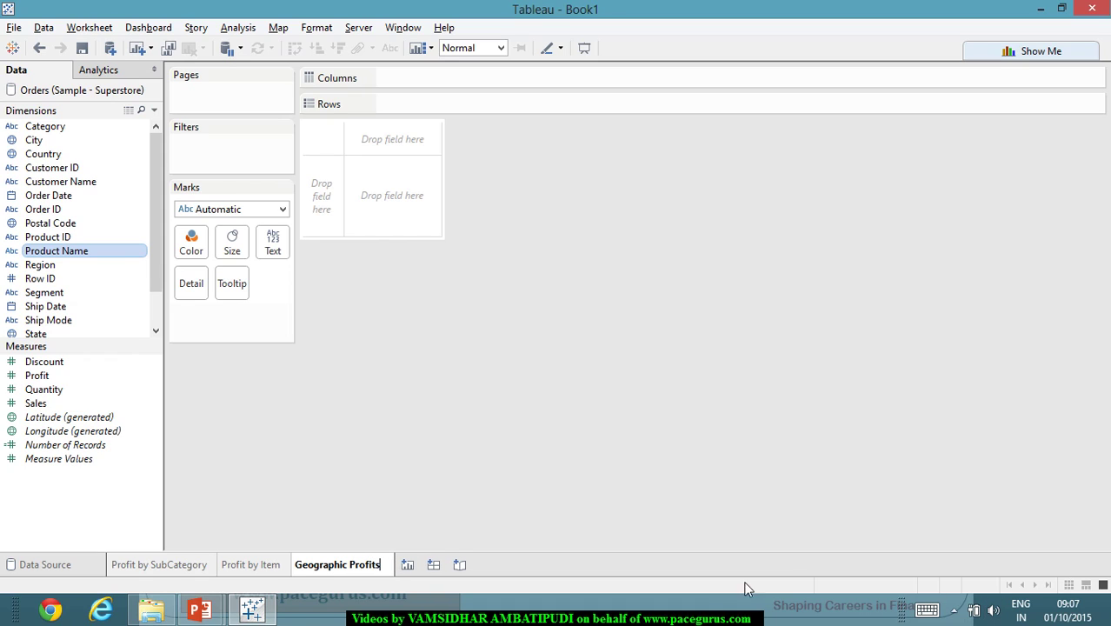
# Step: Add a fourth worksheet named Profit Timeline, then return to Profit by SubCategory
pyautogui.click(408, 567)
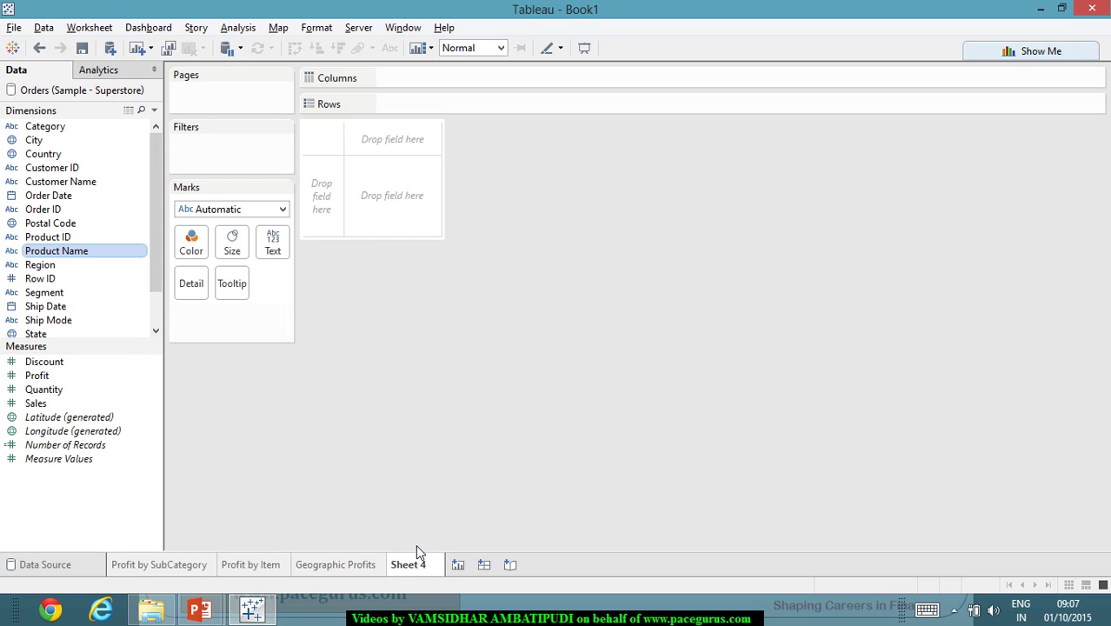
pyautogui.rightClick(418, 567)
pyautogui.click(529, 400)
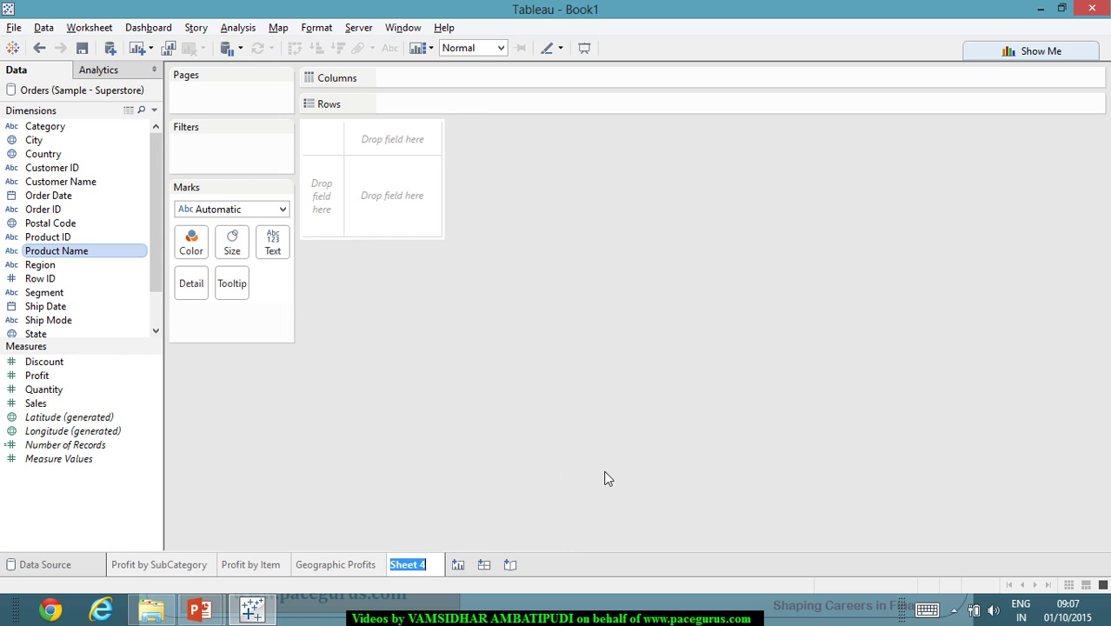
pyautogui.write('Profit Time')
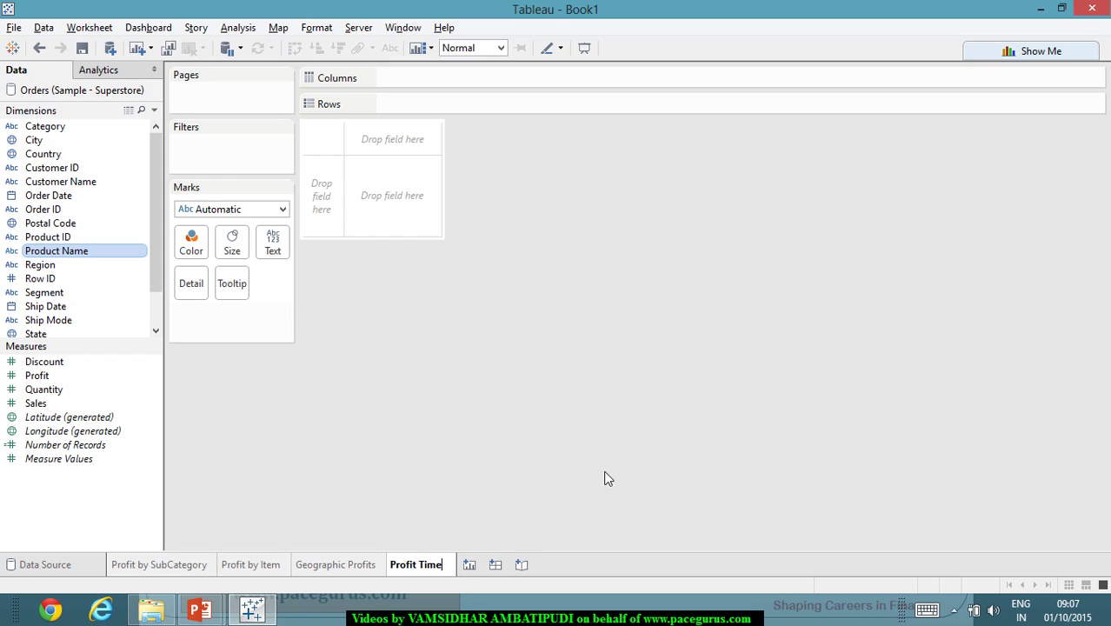
pyautogui.write('line')
pyautogui.press('Return')
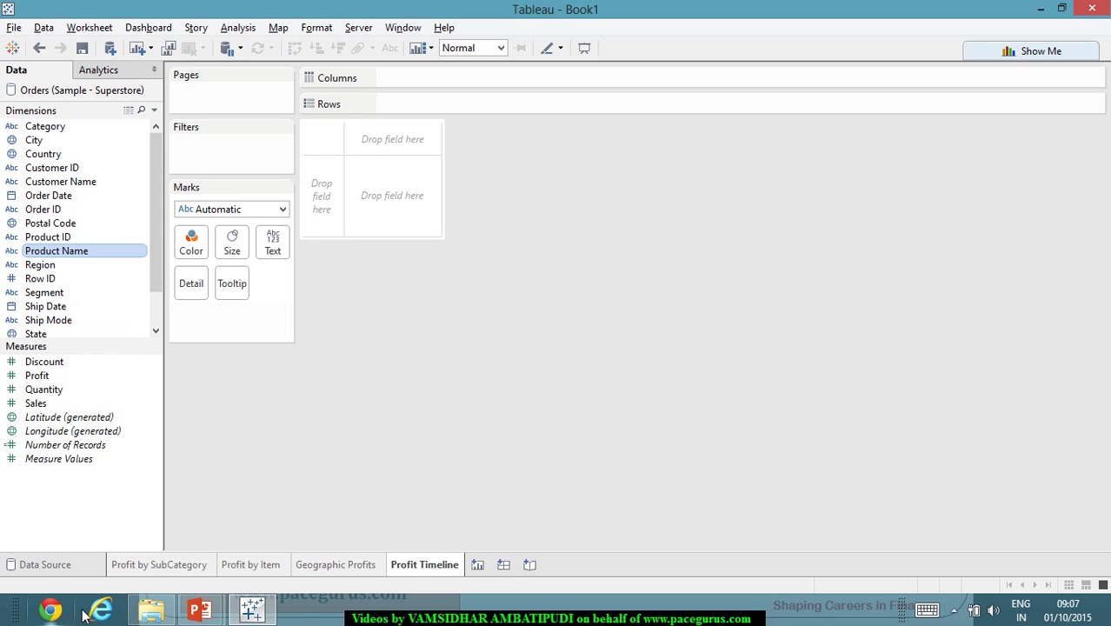
pyautogui.click(154, 567)
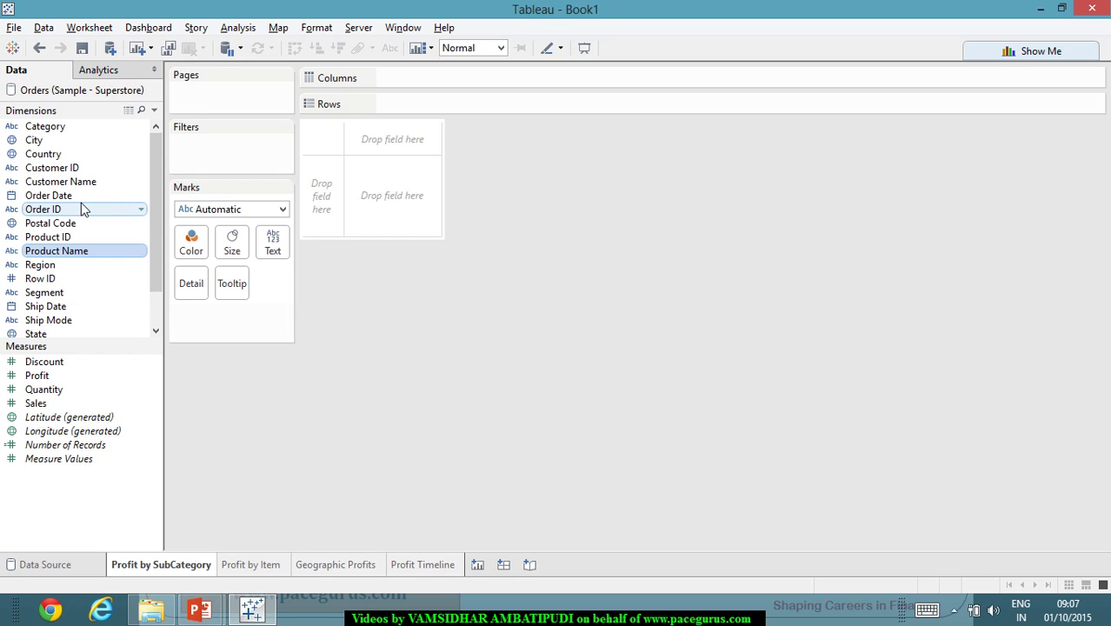
# Step: Chart SUM(Profit) per Sub-Category as horizontal bars sorted descending, from Copiers to Tables
pyautogui.scroll(-1, 78, 312)
pyautogui.click(75, 309)
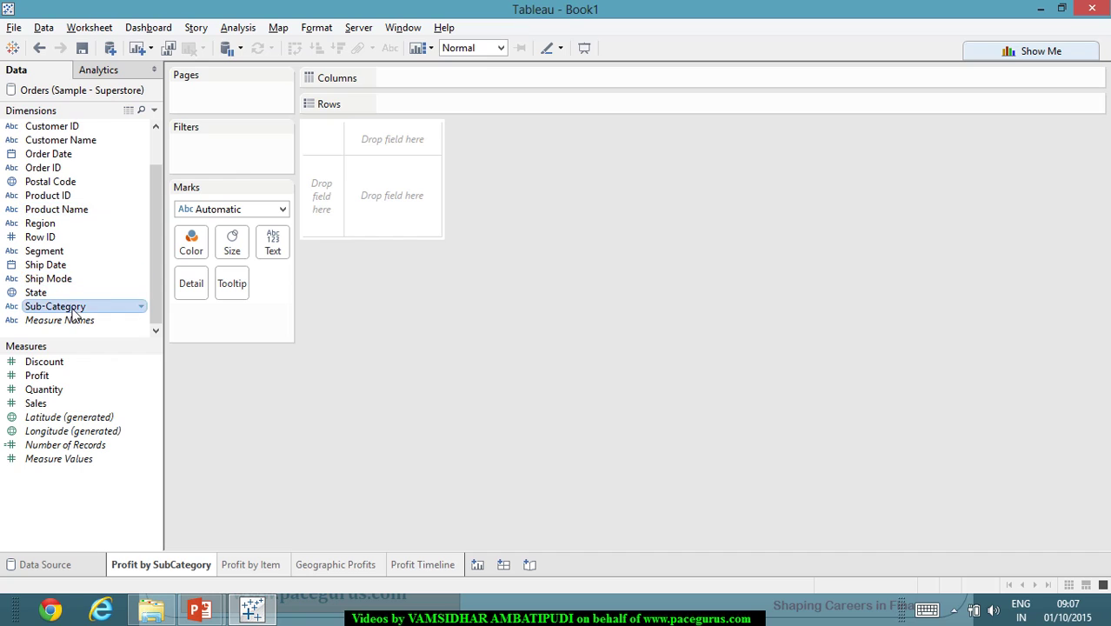
pyautogui.moveTo(74, 312); pyautogui.dragTo(458, 111)
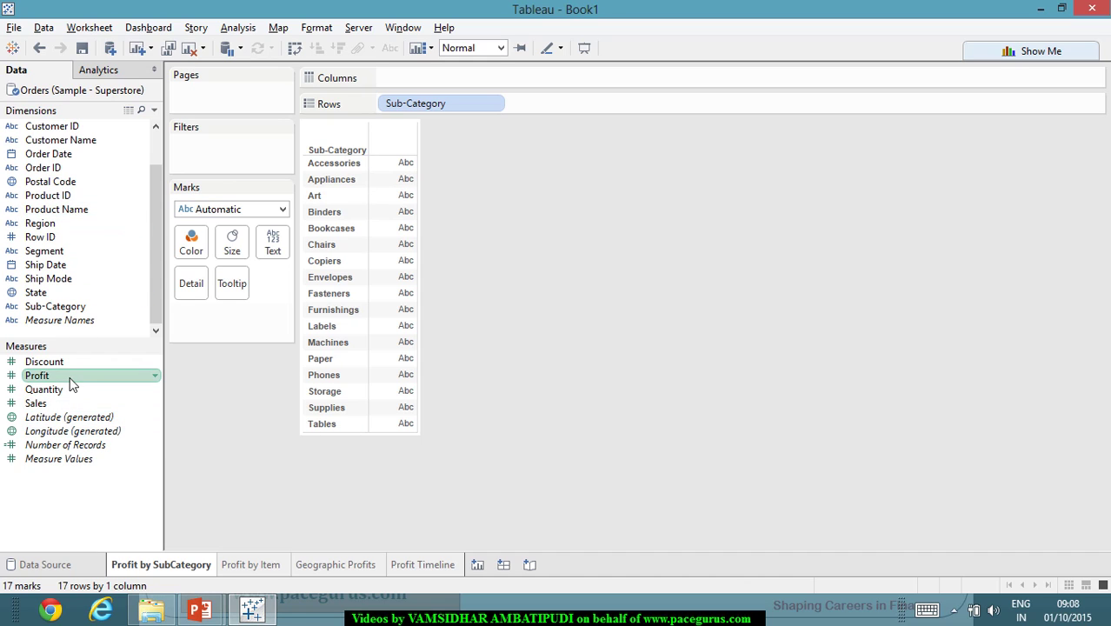
pyautogui.moveTo(48, 377); pyautogui.dragTo(517, 85)
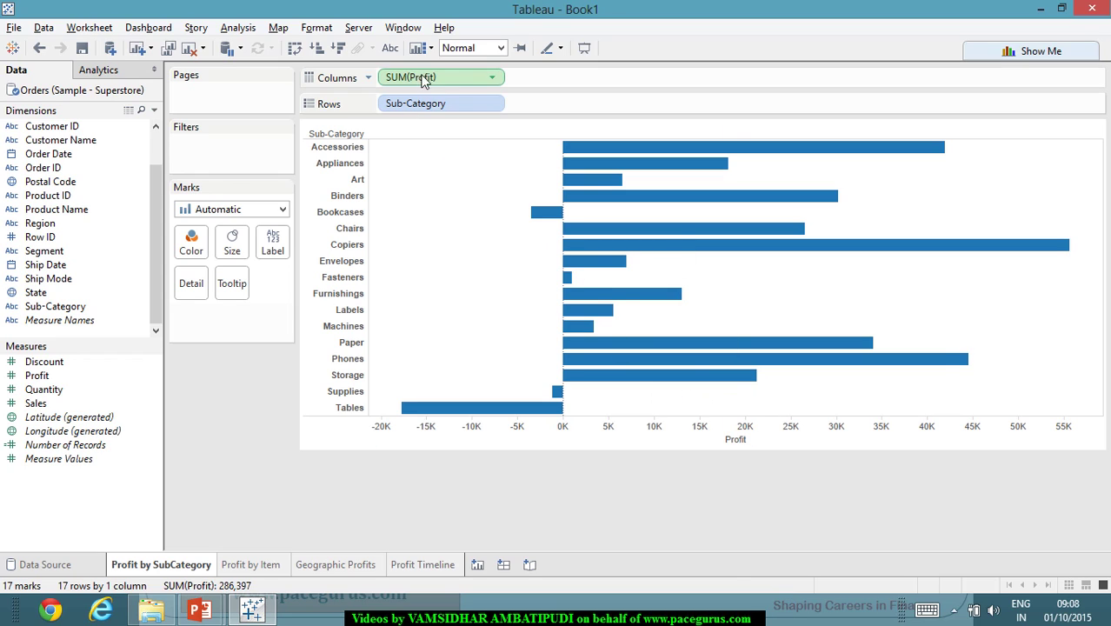
pyautogui.click(339, 49)
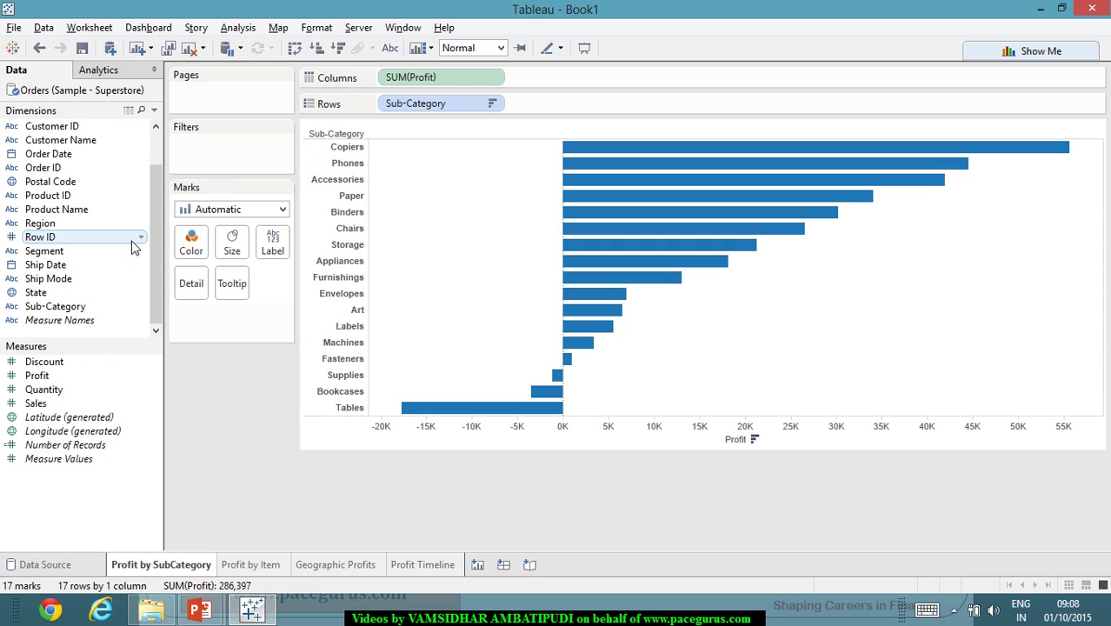
pyautogui.scroll(1, 135, 243)
pyautogui.scroll(-1, 137, 252)
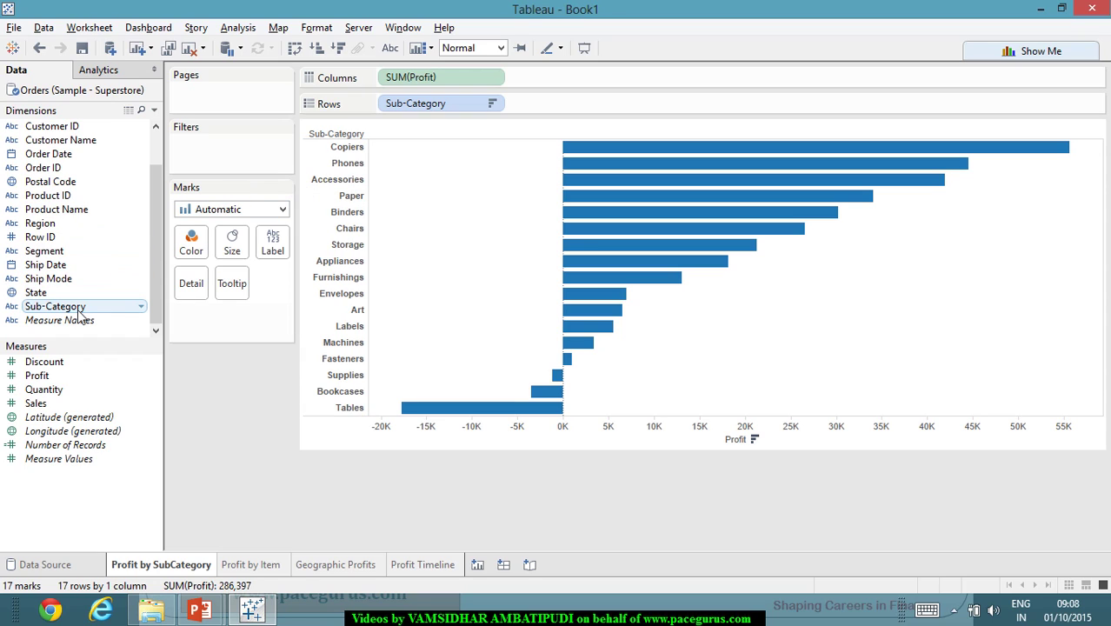
# Step: Add a Category filter that includes only Furniture
pyautogui.moveTo(83, 307); pyautogui.dragTo(247, 152)
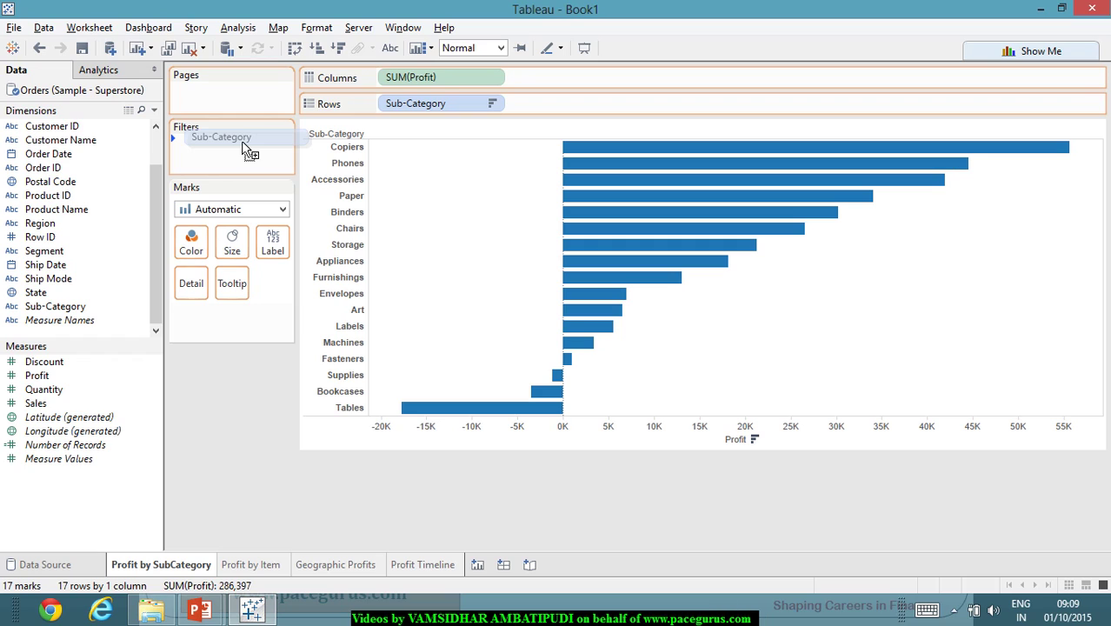
pyautogui.moveTo(247, 150); pyautogui.dragTo(90, 320)
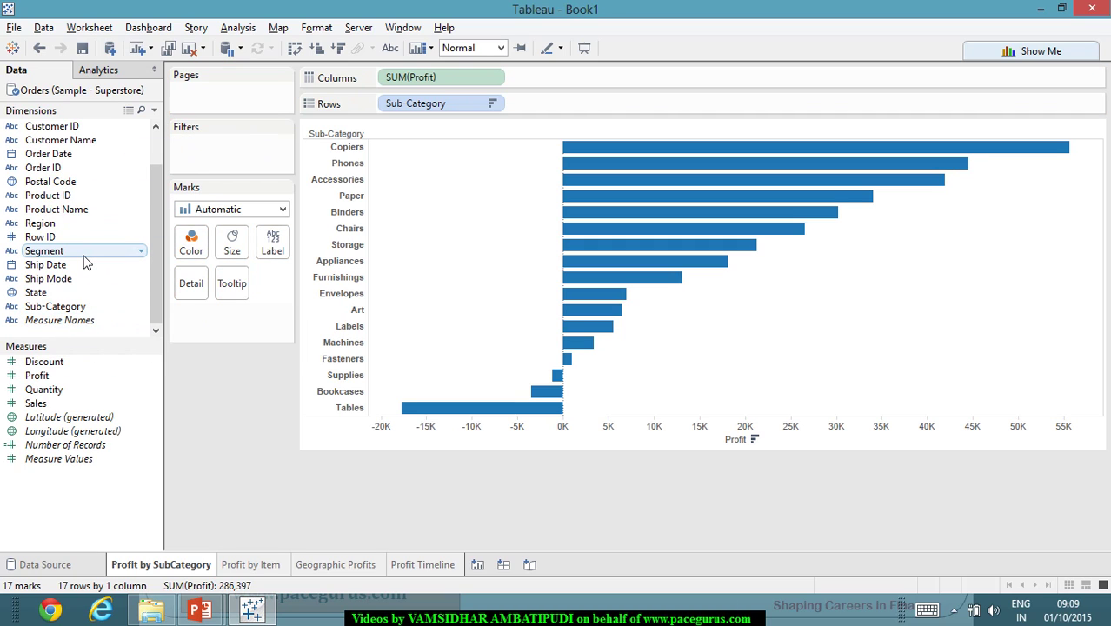
pyautogui.scroll(1, 79, 209)
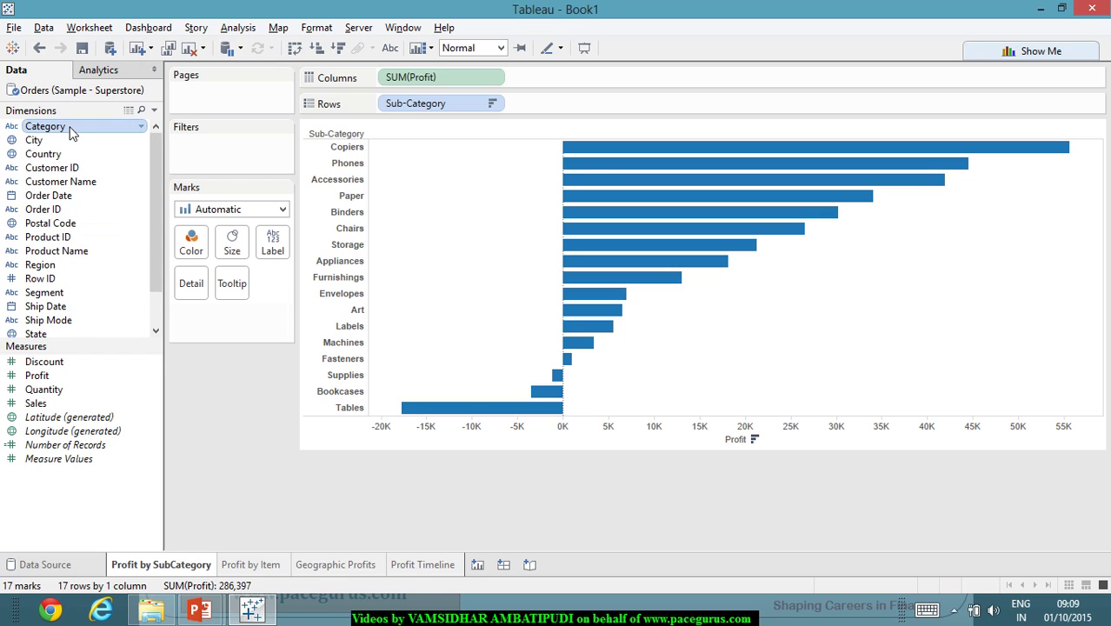
pyautogui.moveTo(69, 130); pyautogui.dragTo(223, 157)
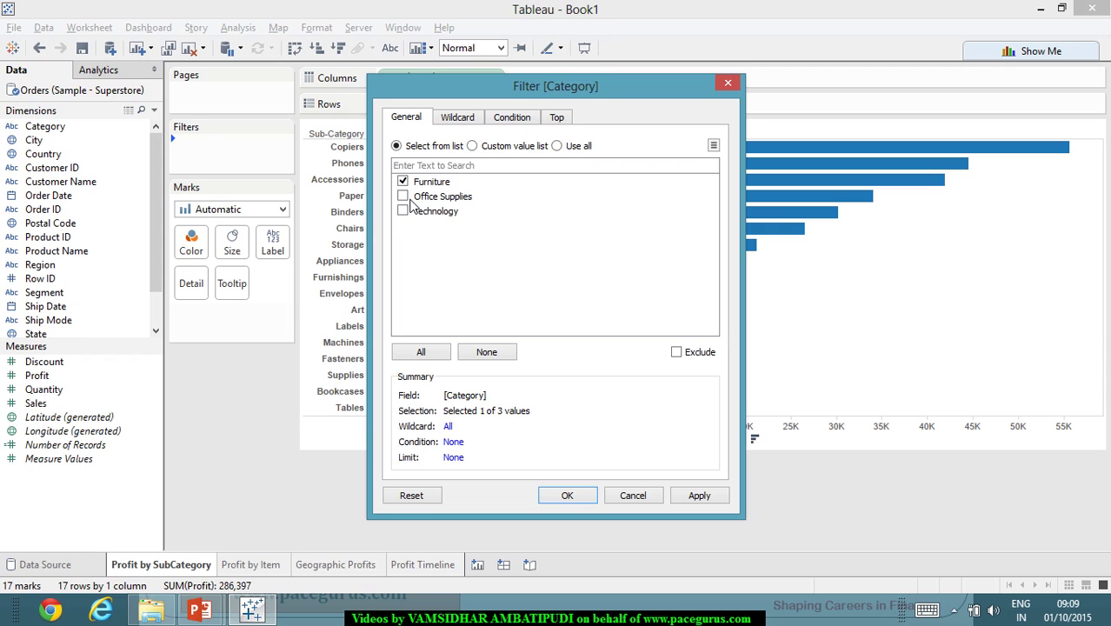
pyautogui.click(700, 496)
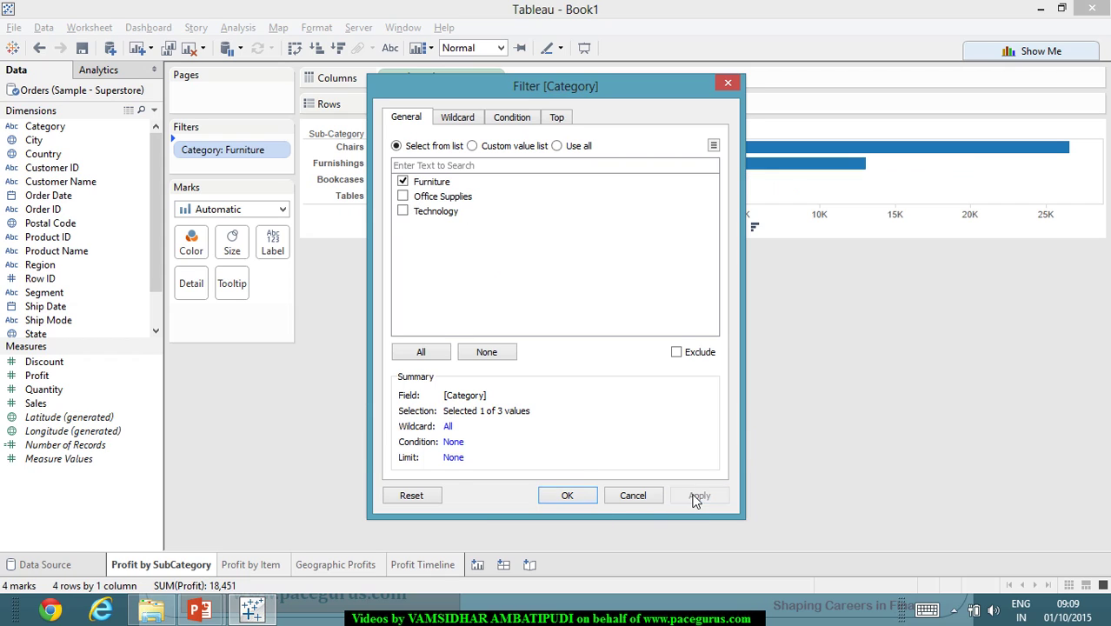
pyautogui.click(569, 496)
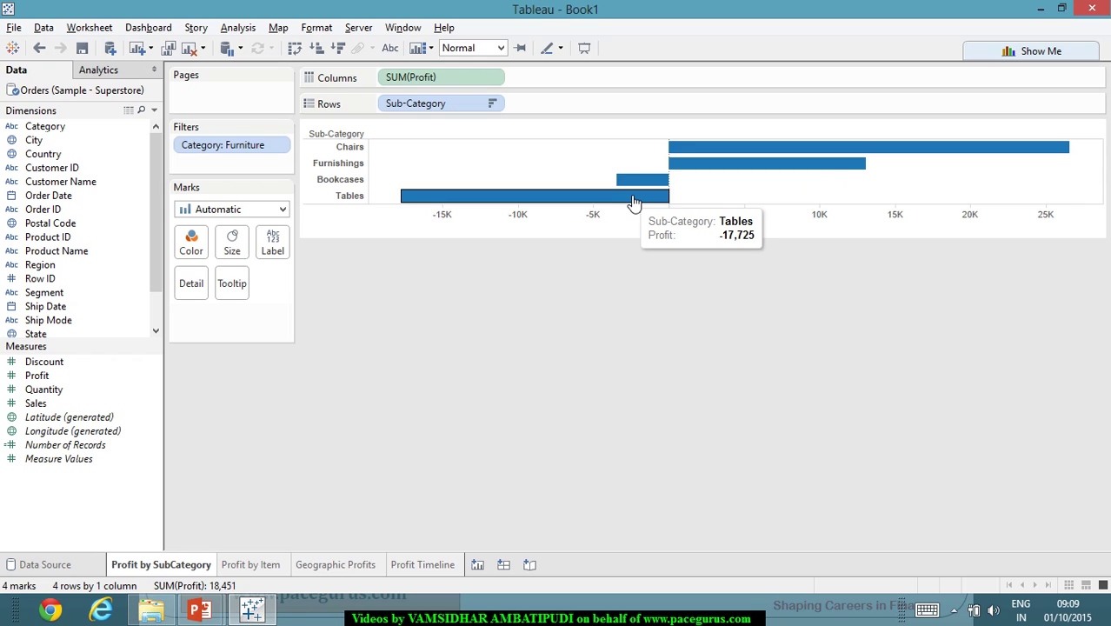
# Step: Edit the Category filter to also include Office Supplies and Technology
pyautogui.moveTo(635, 197)
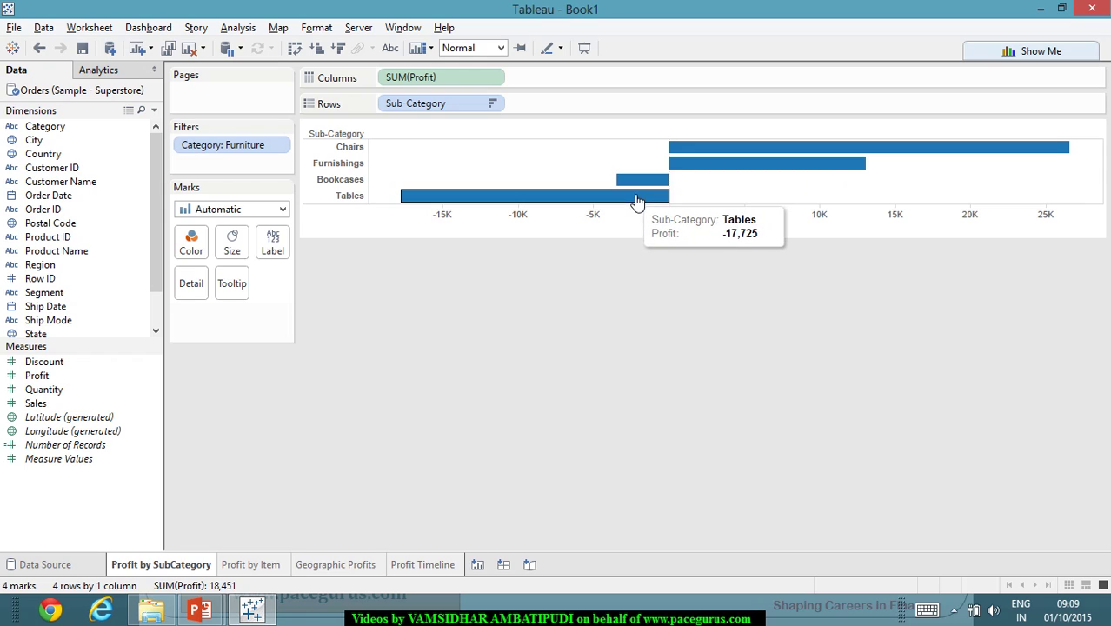
pyautogui.click(280, 146)
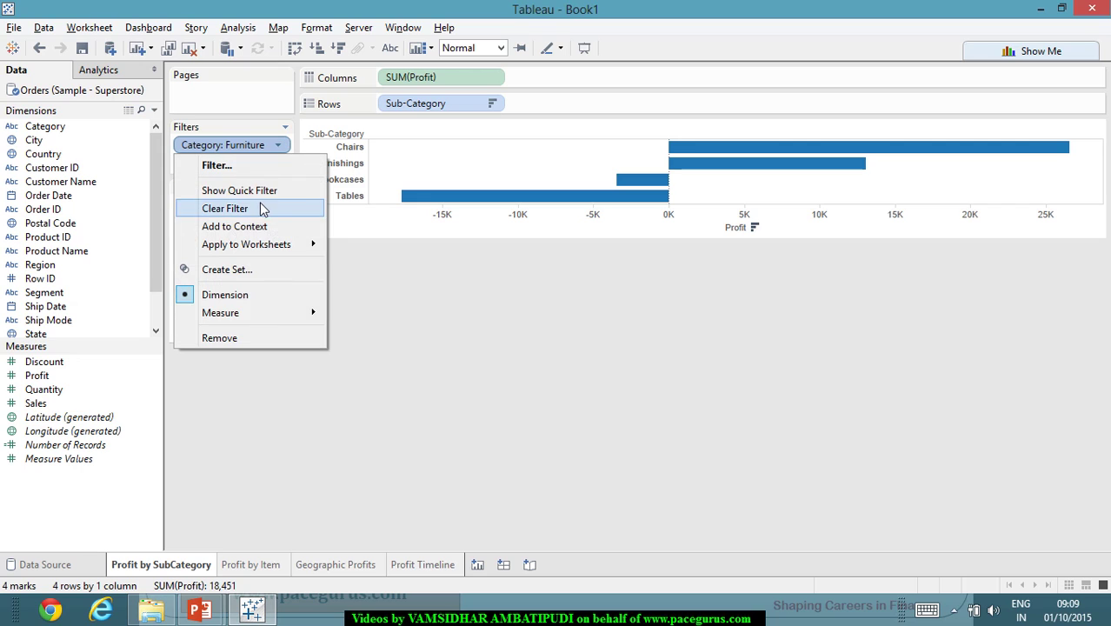
pyautogui.click(280, 166)
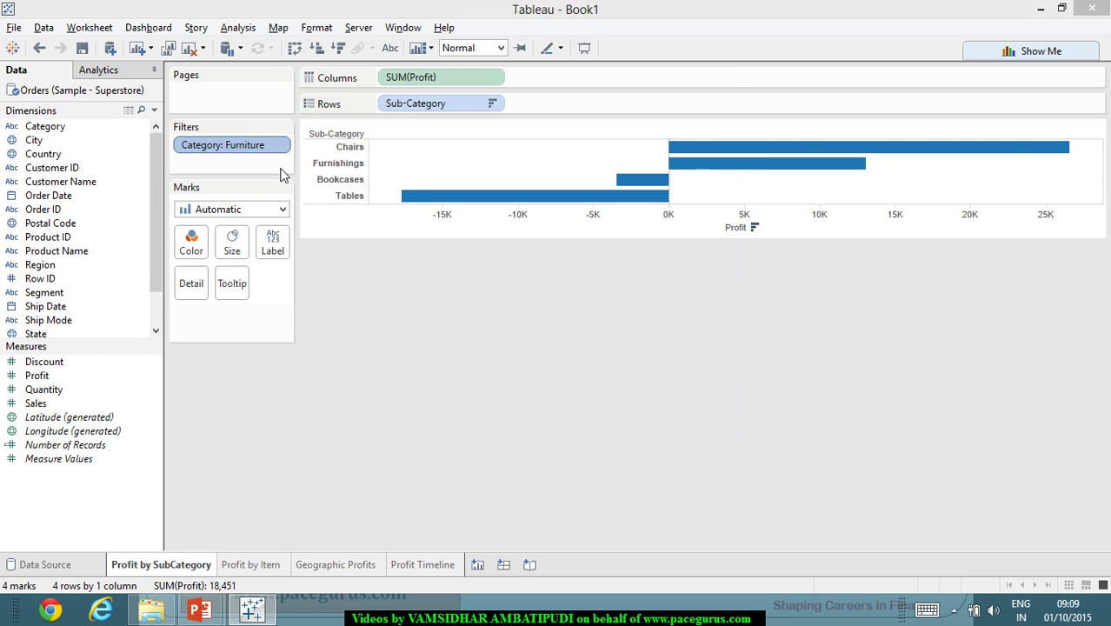
pyautogui.click(403, 197)
pyautogui.click(402, 212)
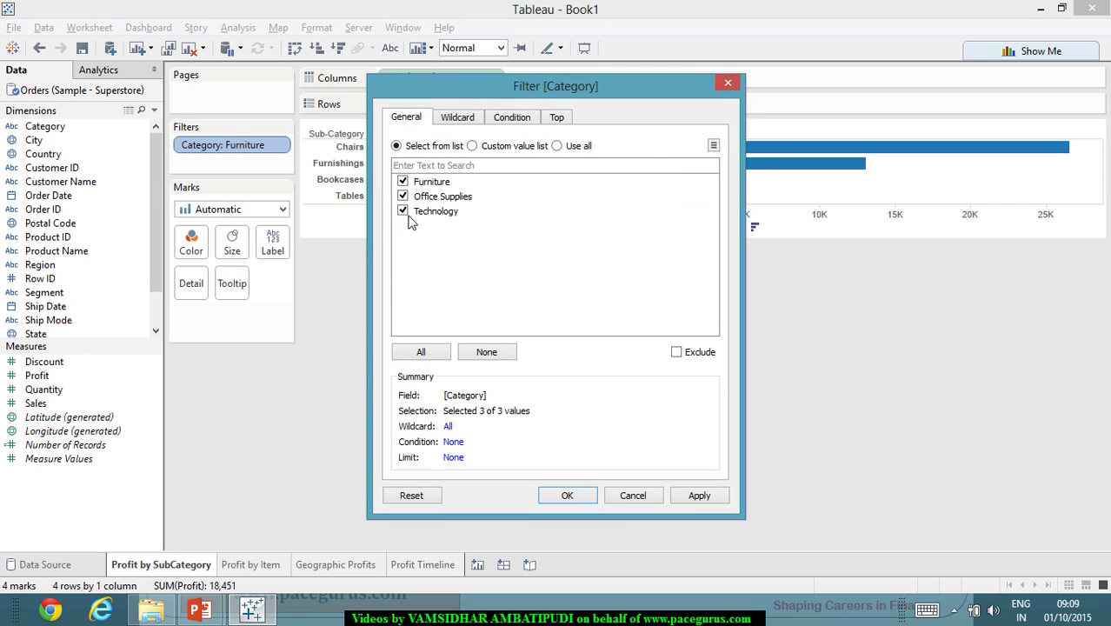
pyautogui.click(700, 496)
pyautogui.click(567, 495)
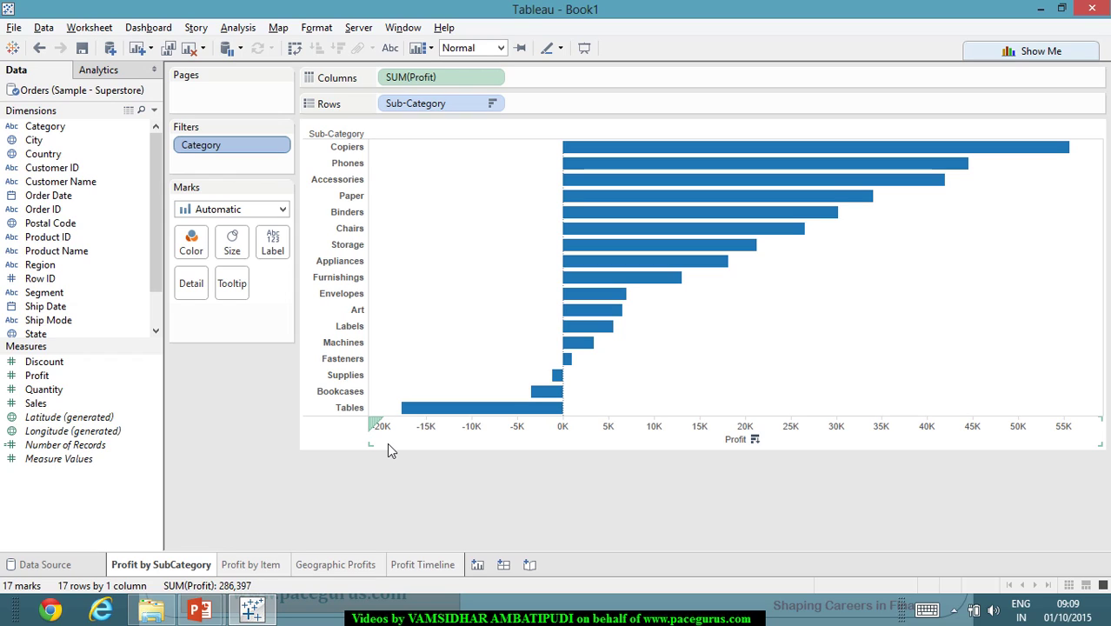
# Step: Show the Category quick filter card, try its checkboxes, and leave (All) ticked
pyautogui.click(279, 145)
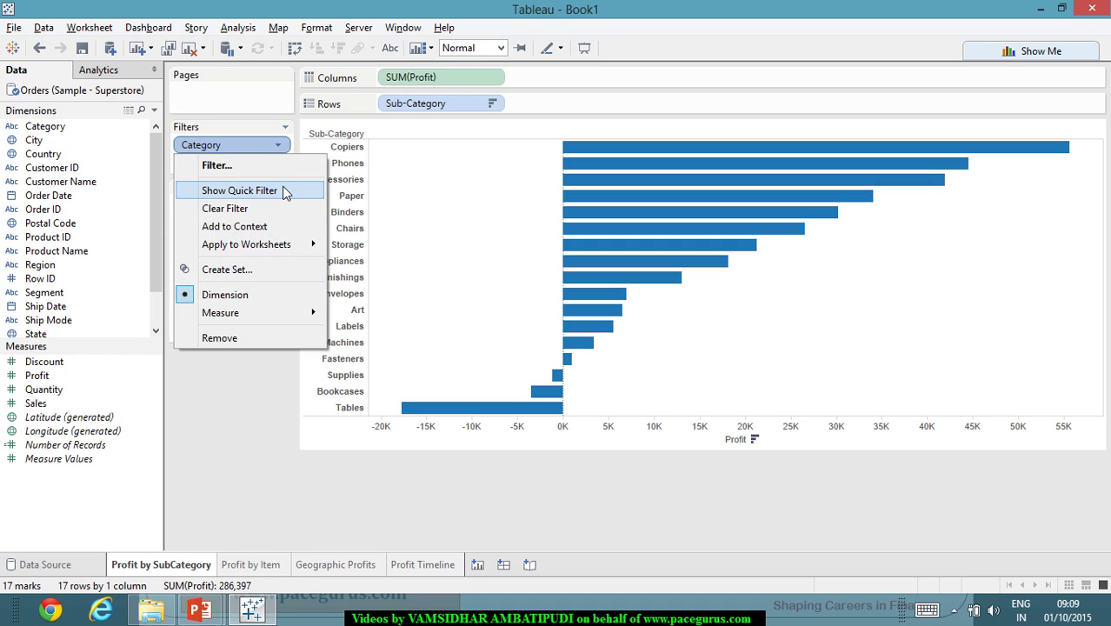
pyautogui.click(285, 192)
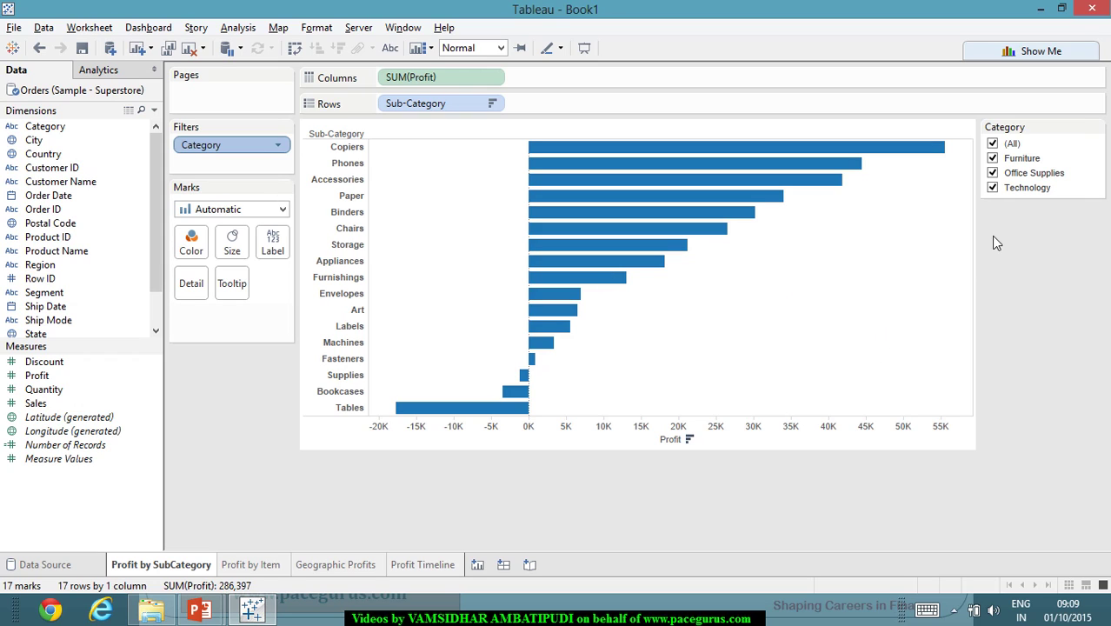
pyautogui.click(994, 144)
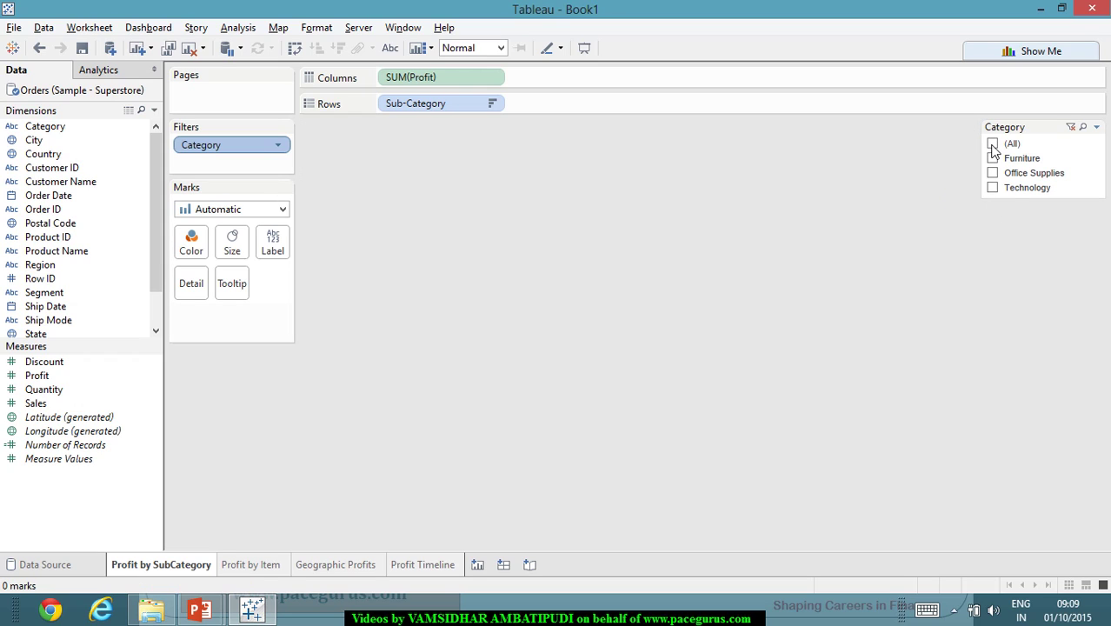
pyautogui.click(994, 160)
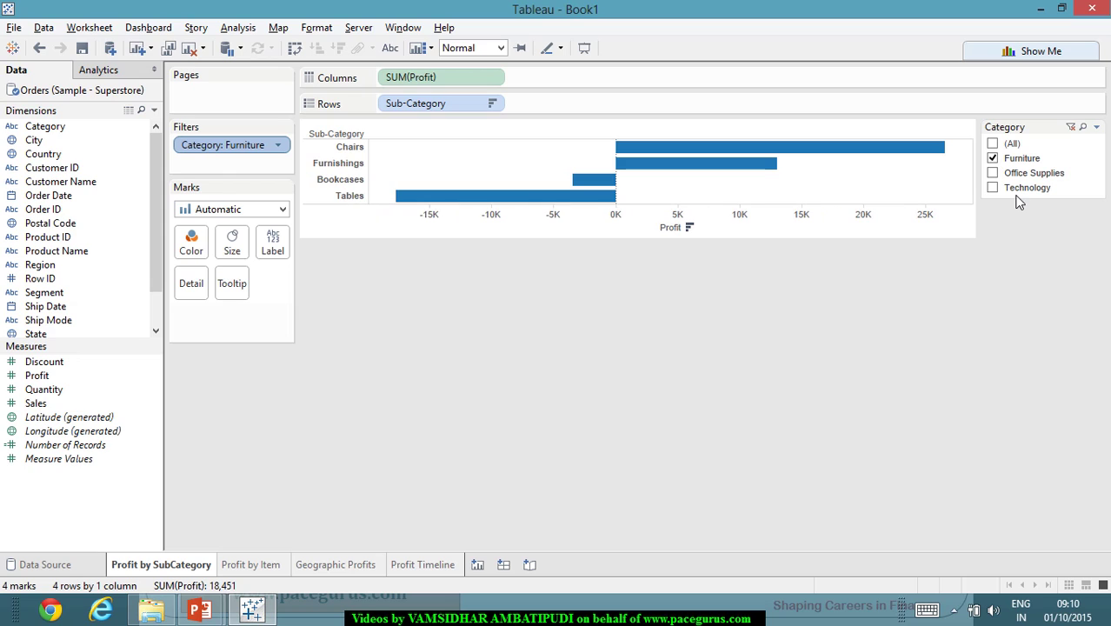
pyautogui.click(994, 173)
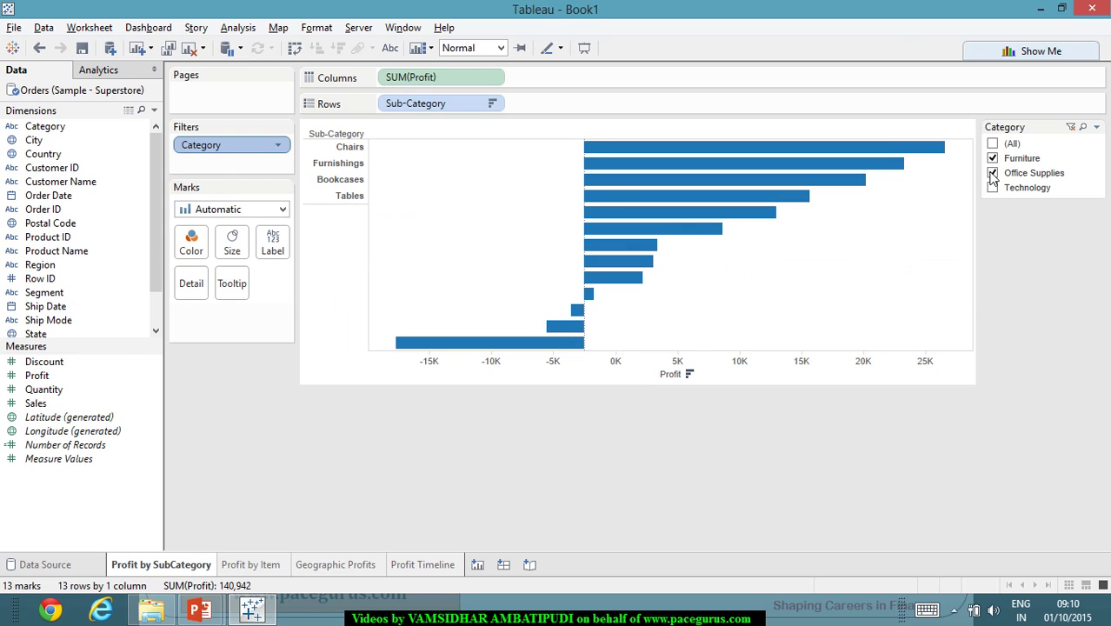
pyautogui.click(993, 158)
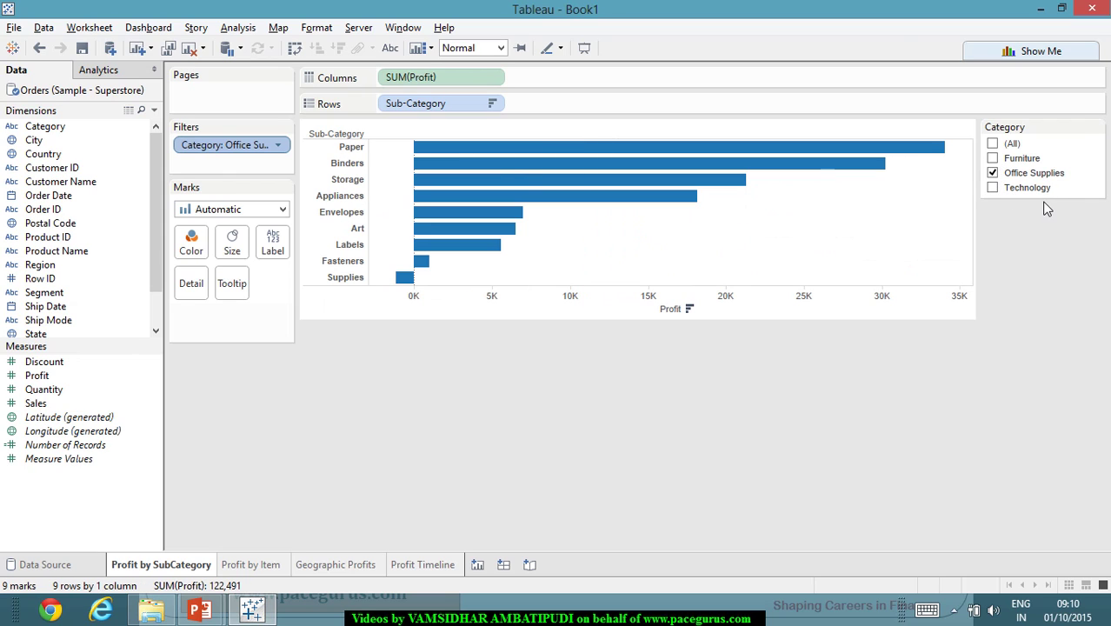
pyautogui.click(993, 144)
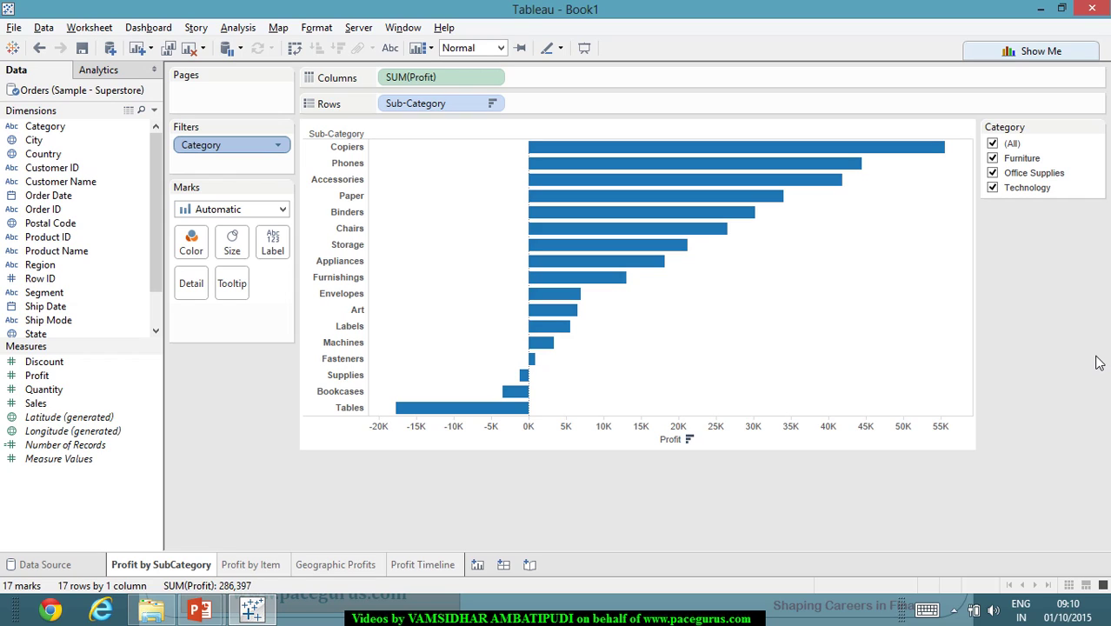
pyautogui.click(1097, 128)
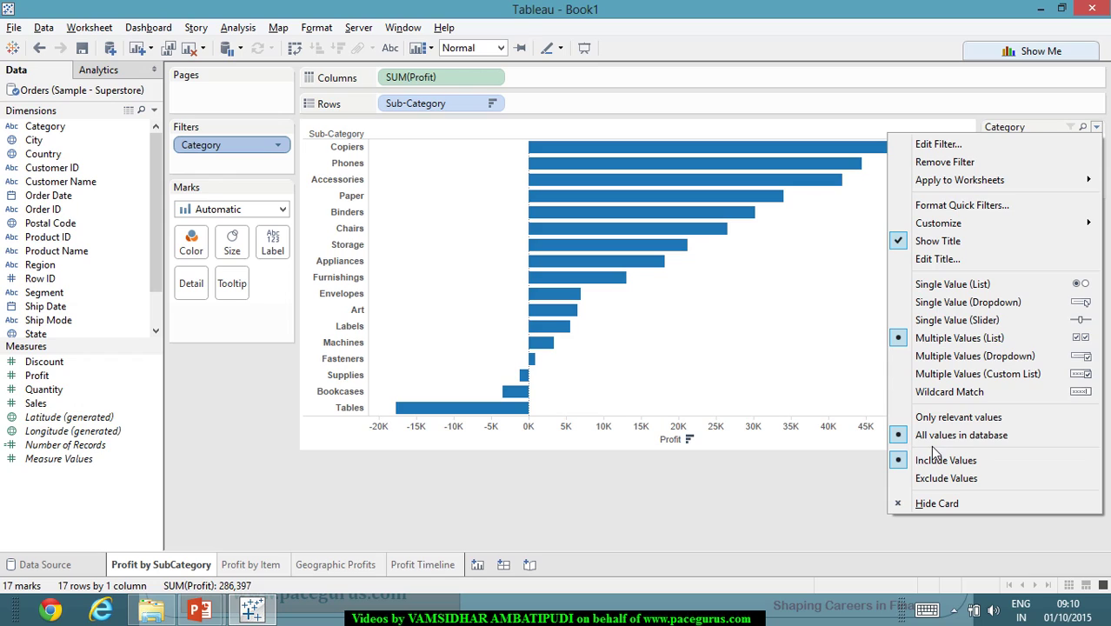
pyautogui.click(890, 467)
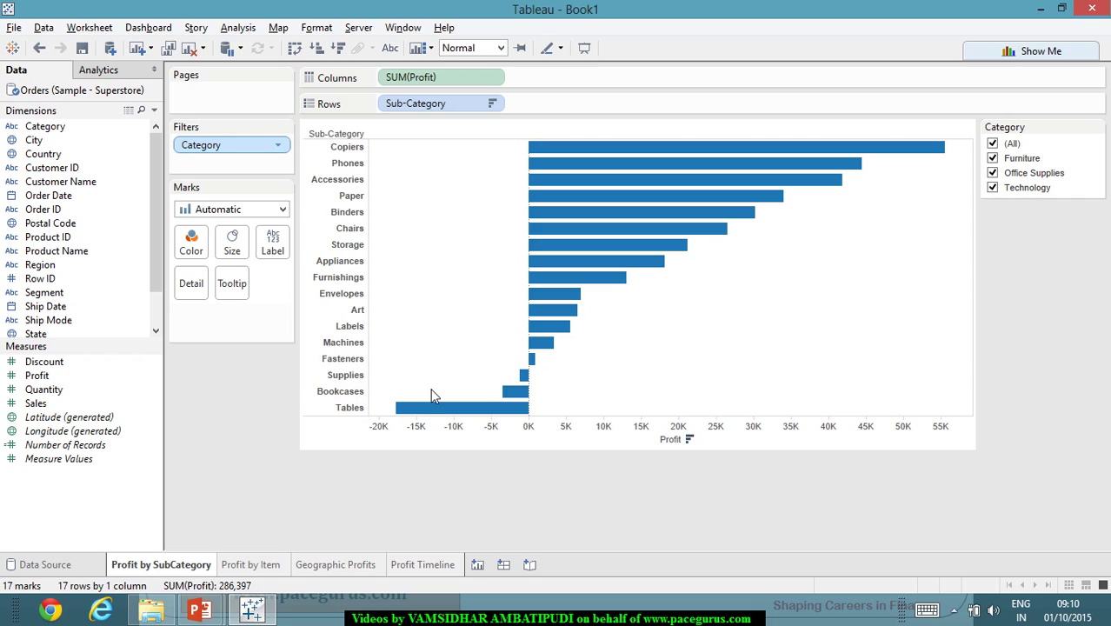
# Step: Rename the Profit by Item sheet to Profit by Products
pyautogui.click(260, 566)
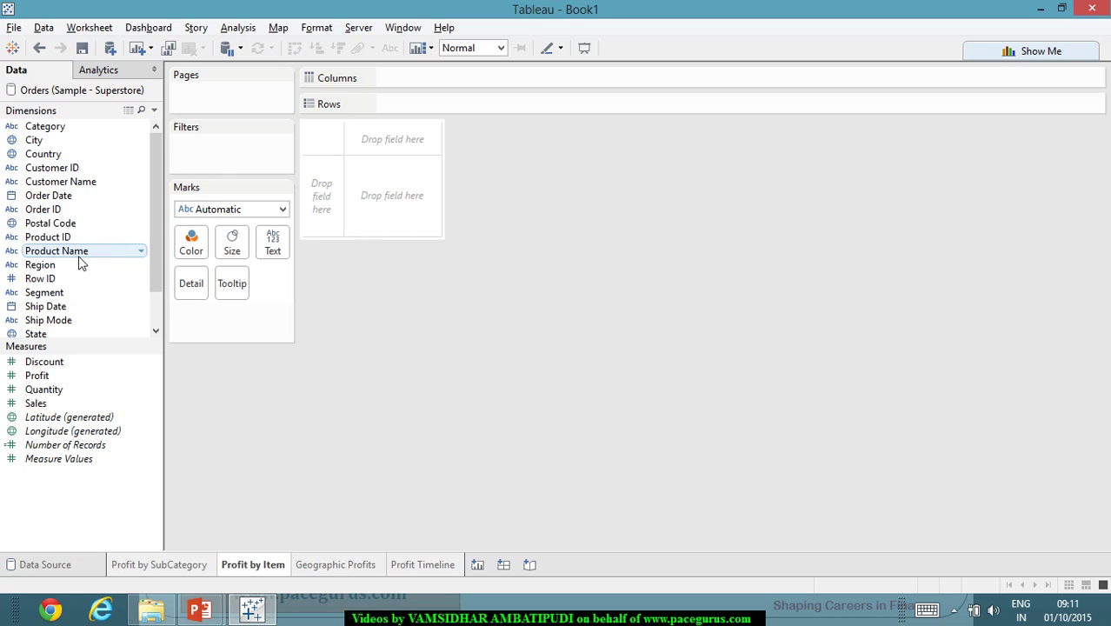
pyautogui.rightClick(263, 561)
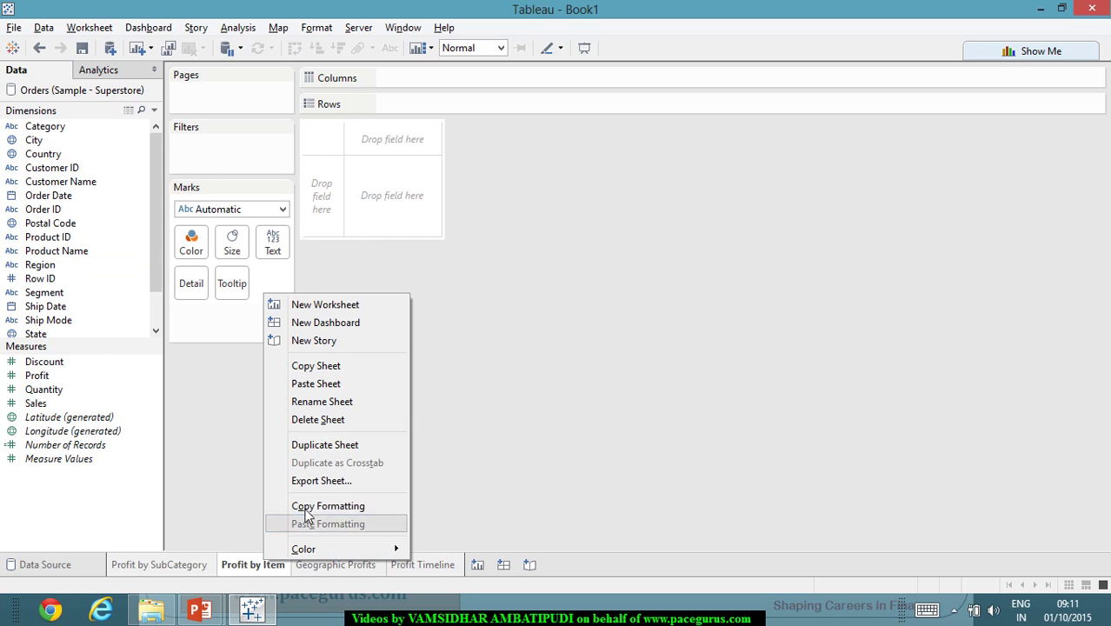
pyautogui.click(322, 401)
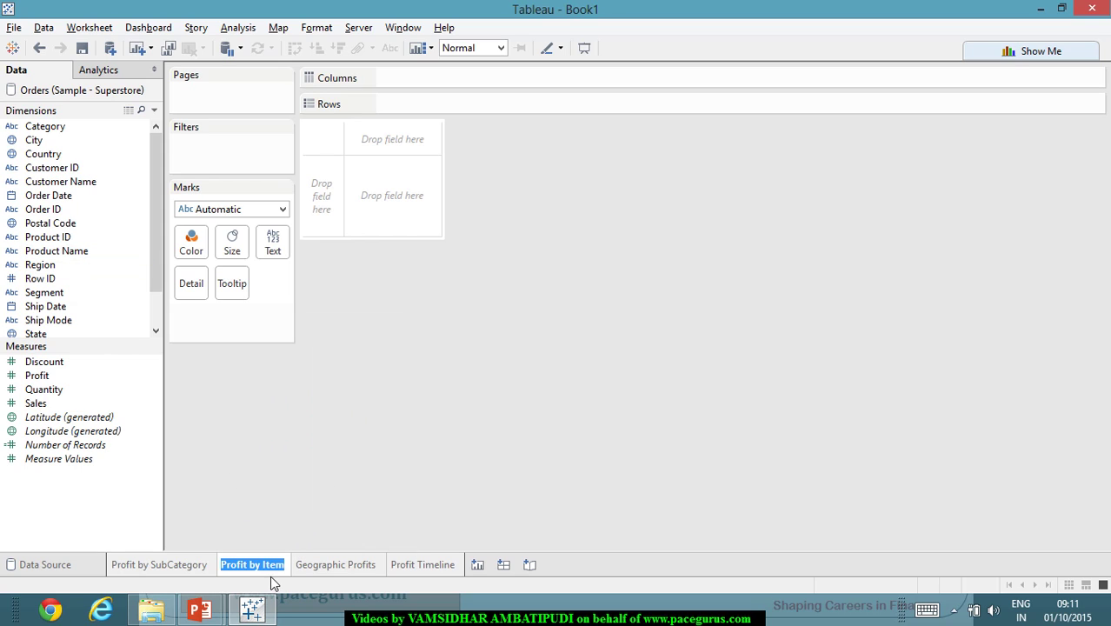
pyautogui.press('Return')
pyautogui.moveTo(295, 570); pyautogui.dragTo(271, 570)
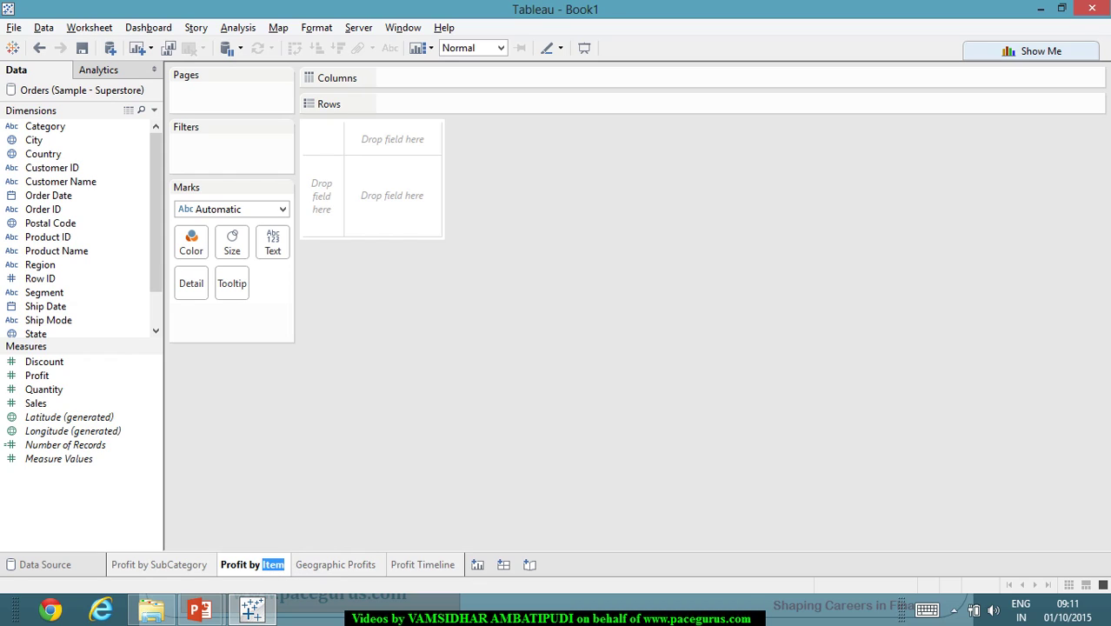
pyautogui.write('Products')
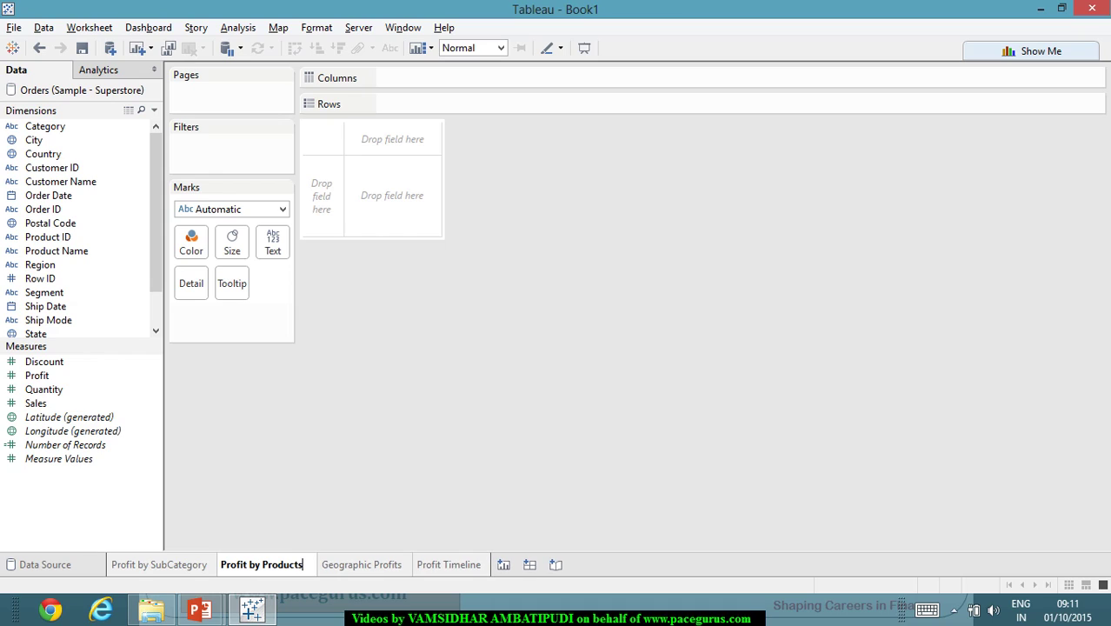
pyautogui.press('Return')
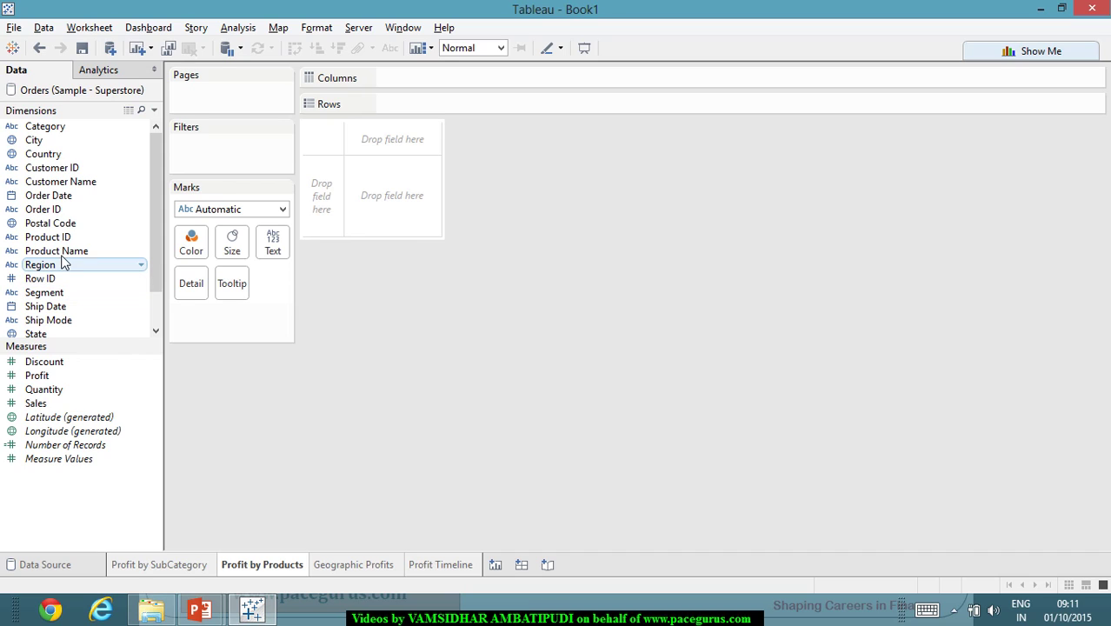
# Step: Put all 1850 Product Names on Rows and SUM(Profit) on Columns
pyautogui.moveTo(57, 251); pyautogui.dragTo(487, 109)
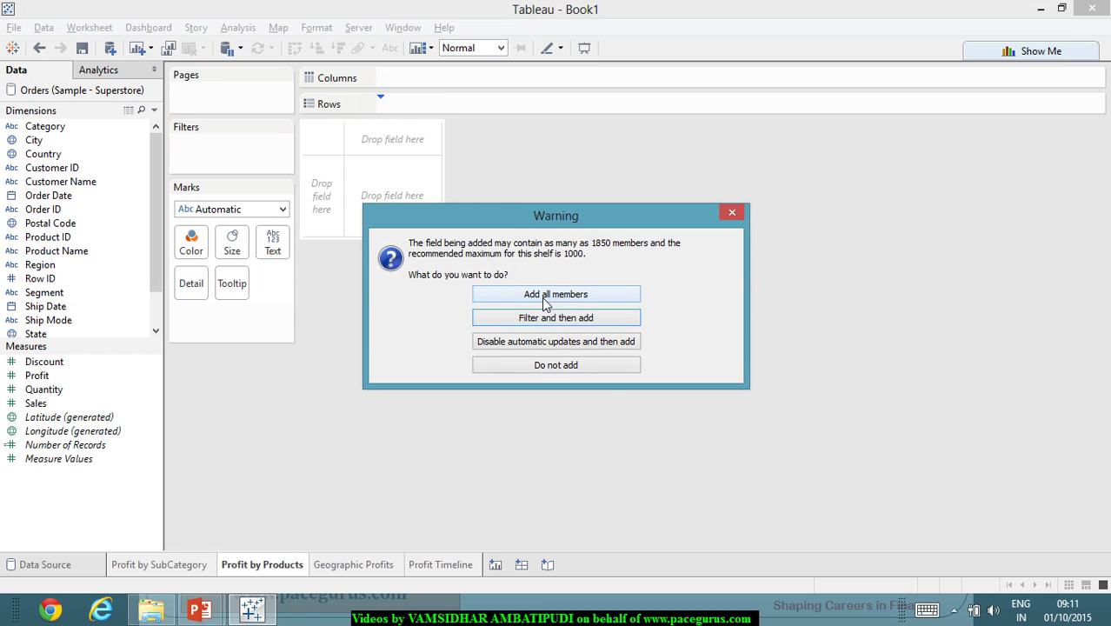
pyautogui.click(572, 296)
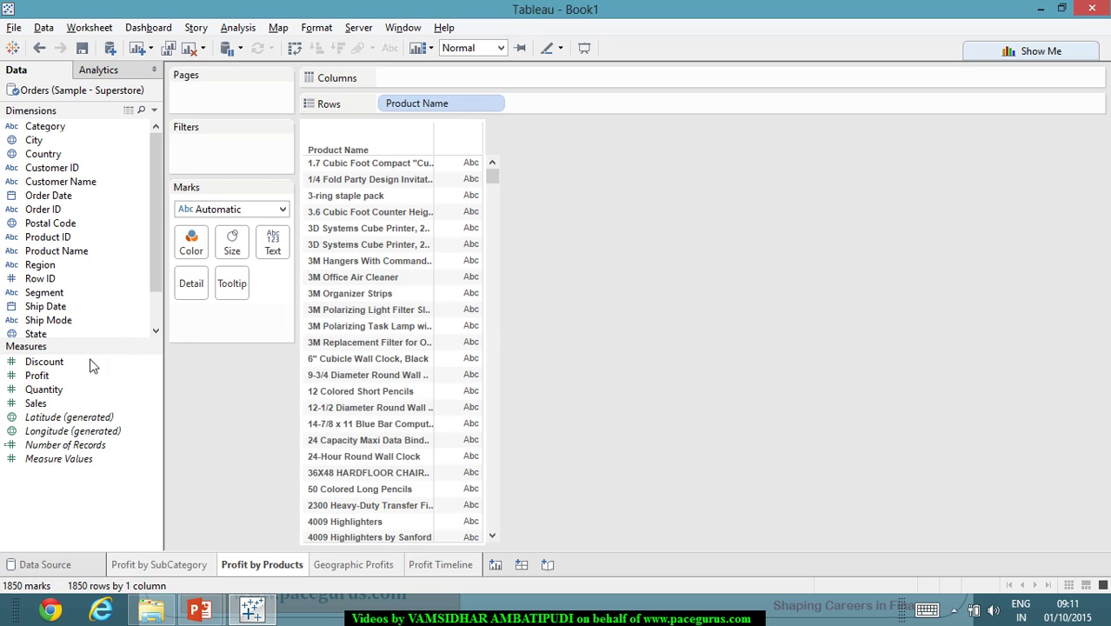
pyautogui.moveTo(44, 376); pyautogui.dragTo(553, 90)
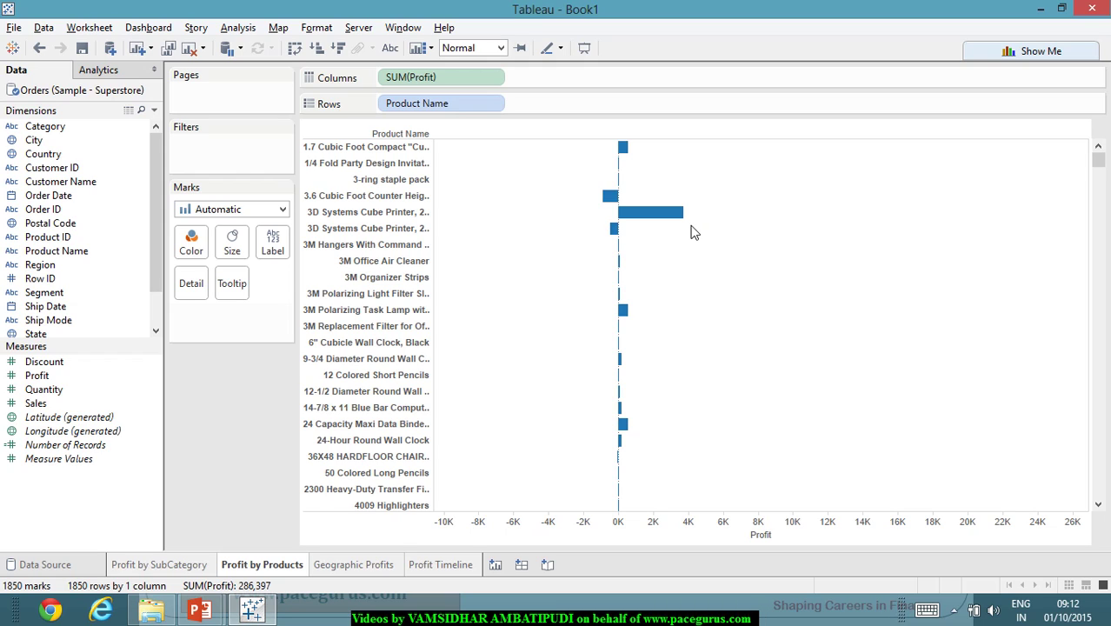
# Step: Sort the product bars ascending, putting losses like Cubify CubeX 3D Printer first
pyautogui.click(320, 53)
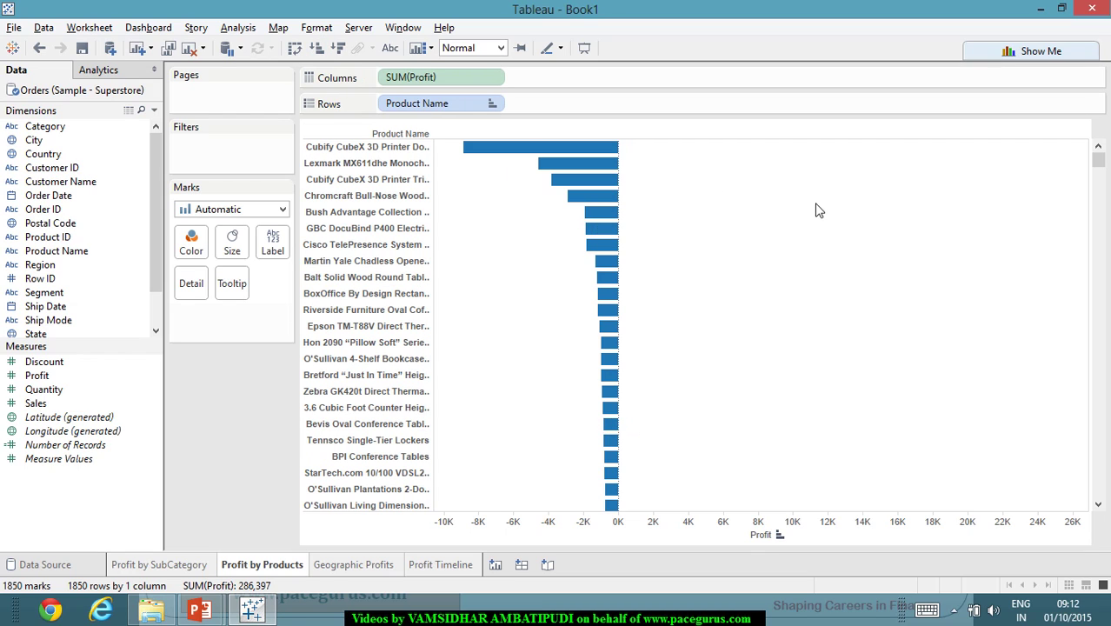
pyautogui.scroll(-3, 756, 287)
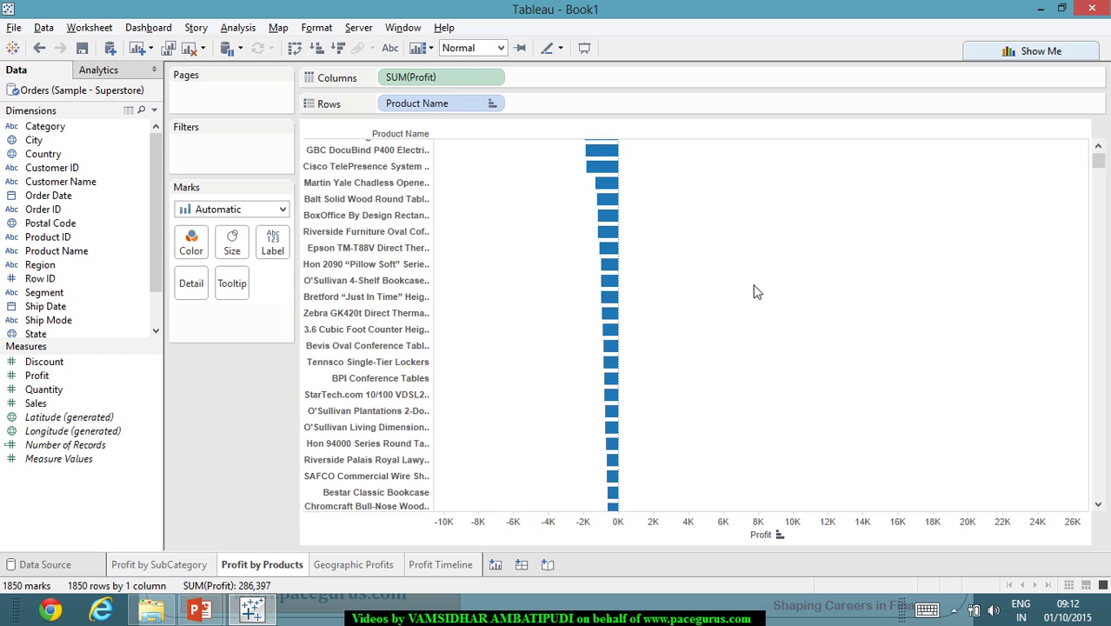
pyautogui.scroll(-20, 758, 296)
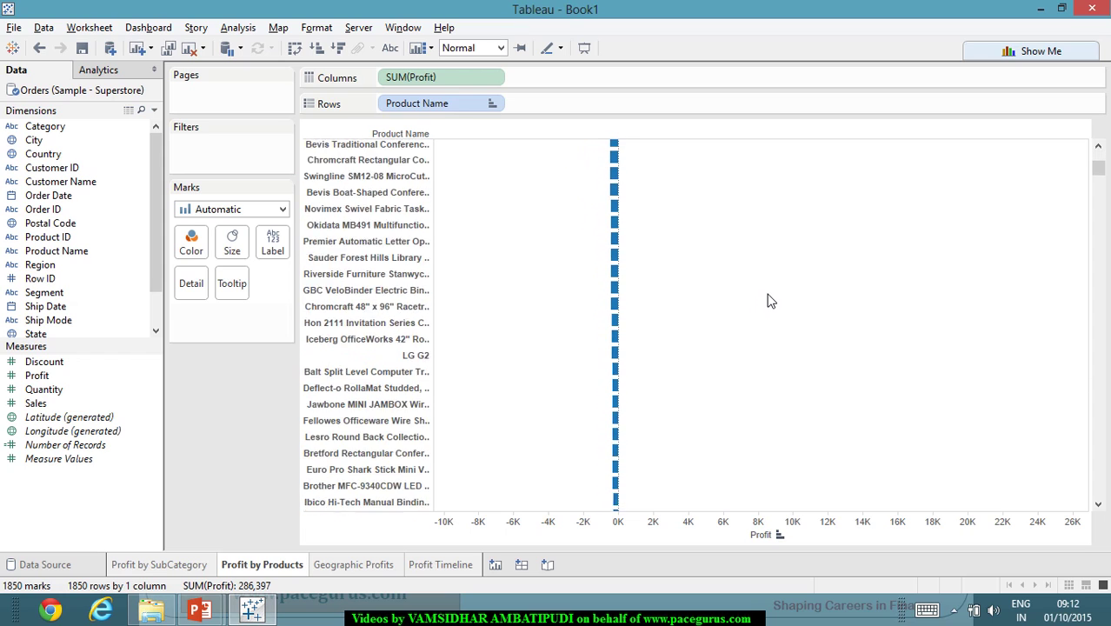
pyautogui.scroll(-20, 768, 301)
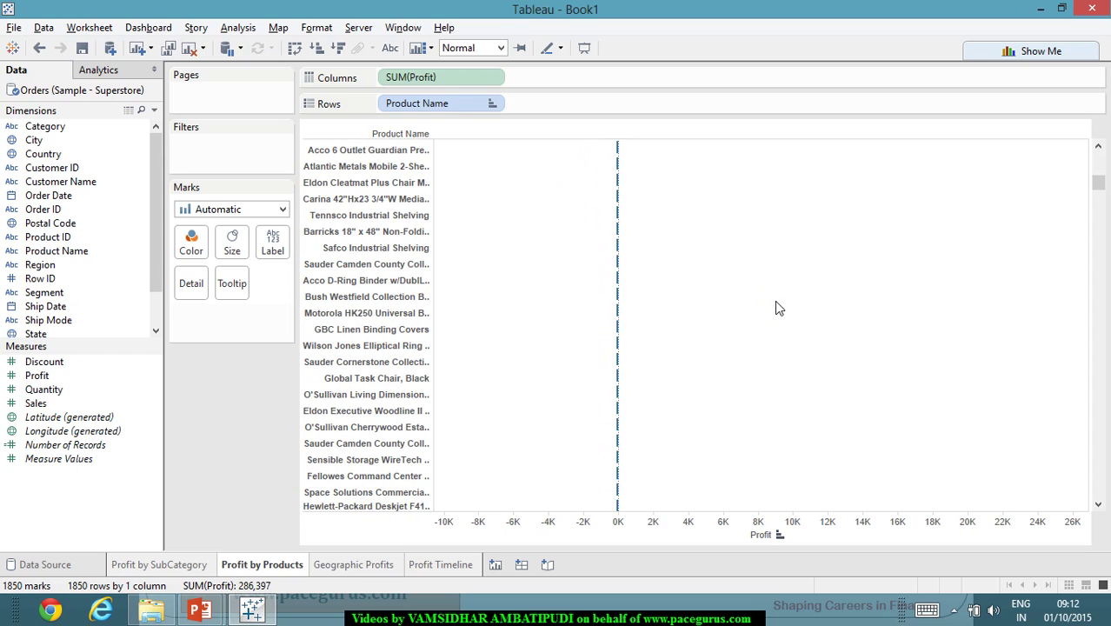
pyautogui.scroll(-20, 778, 308)
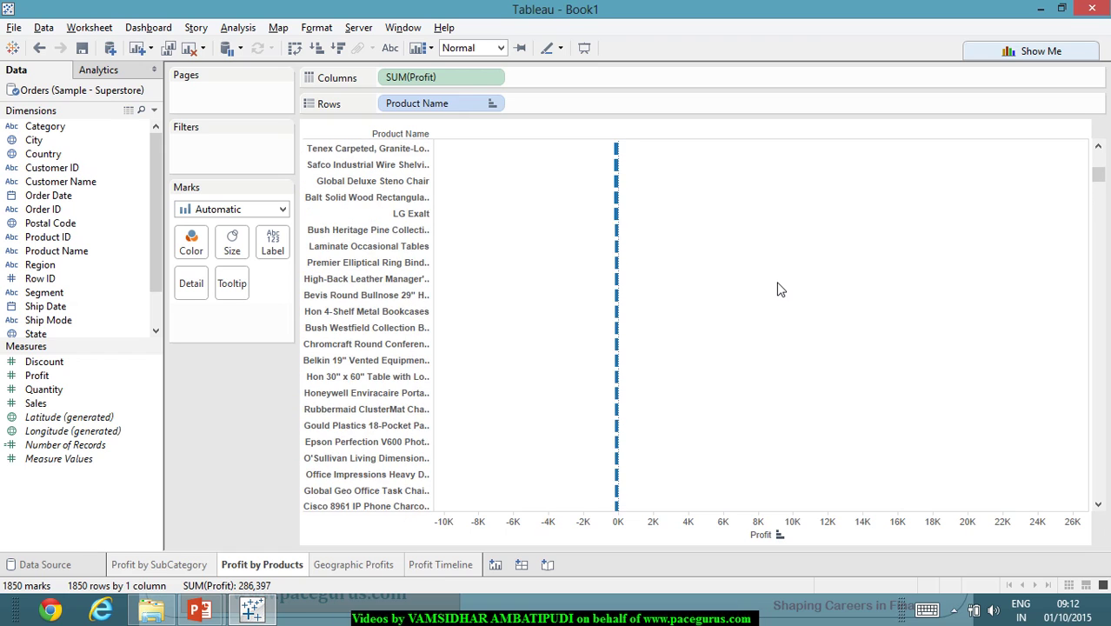
pyautogui.scroll(15, 752, 250)
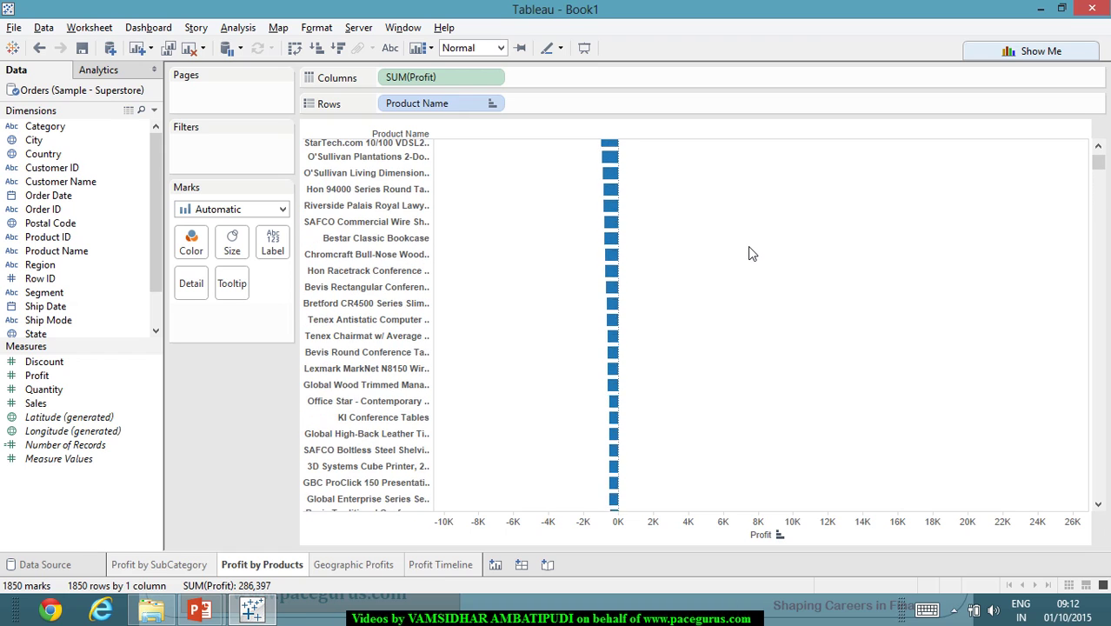
pyautogui.scroll(7, 748, 246)
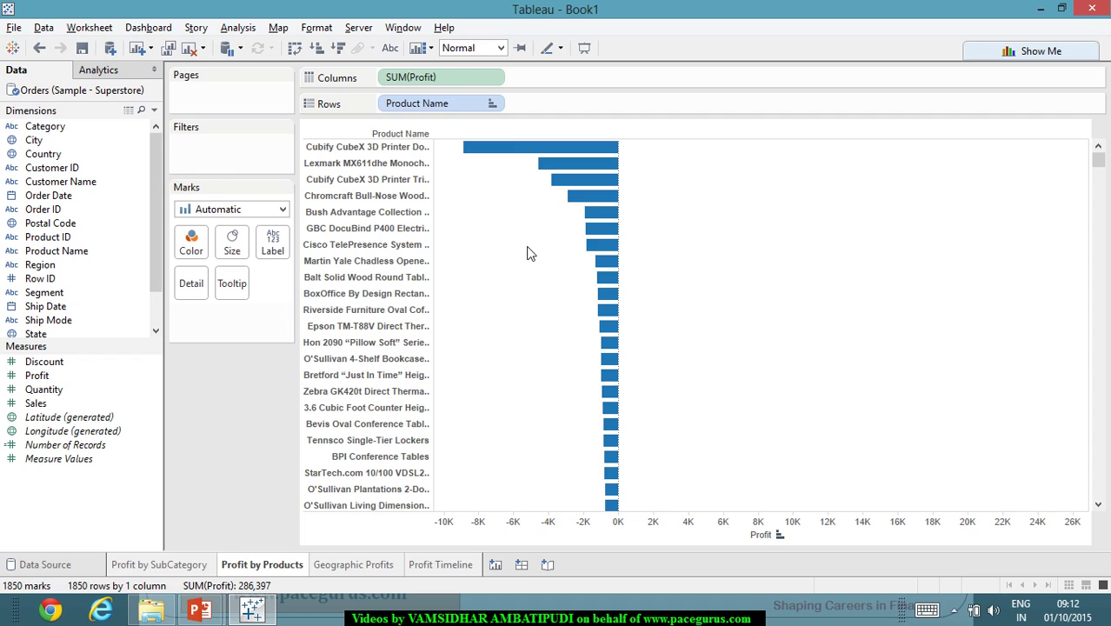
# Step: Filter Product Name to the bottom 15 products by Profit, totalling -34,591
pyautogui.moveTo(82, 251); pyautogui.dragTo(208, 156)
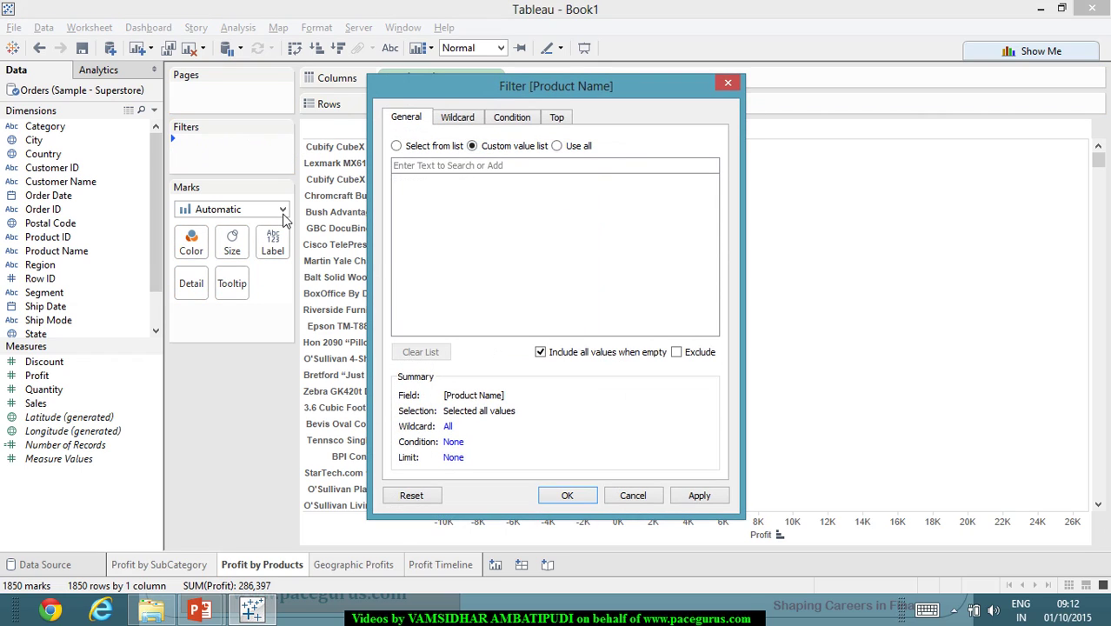
pyautogui.click(559, 117)
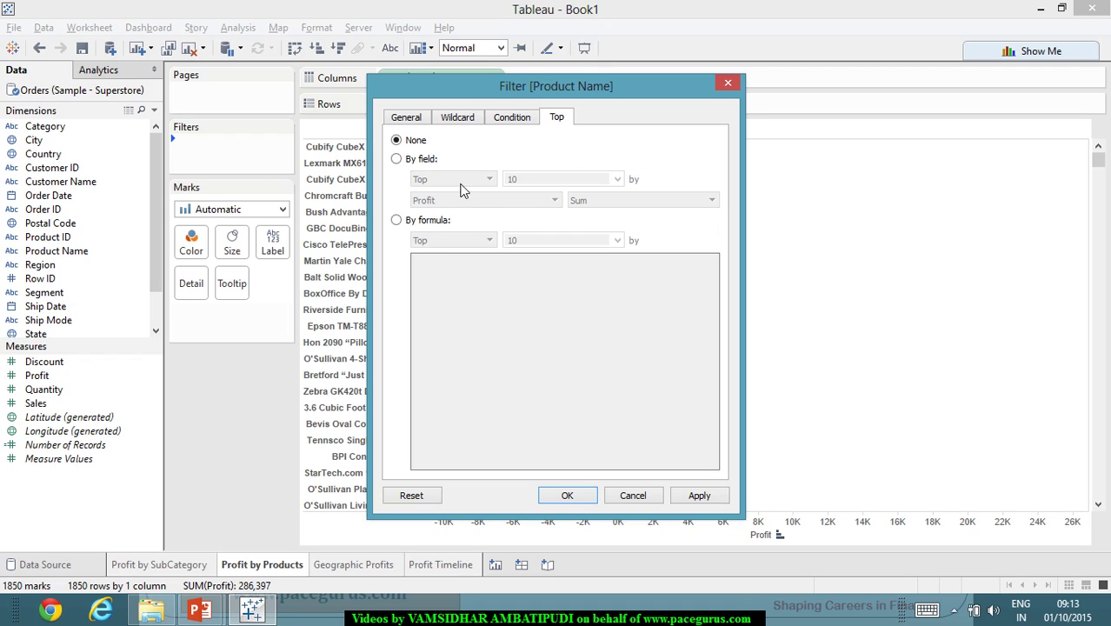
pyautogui.click(397, 159)
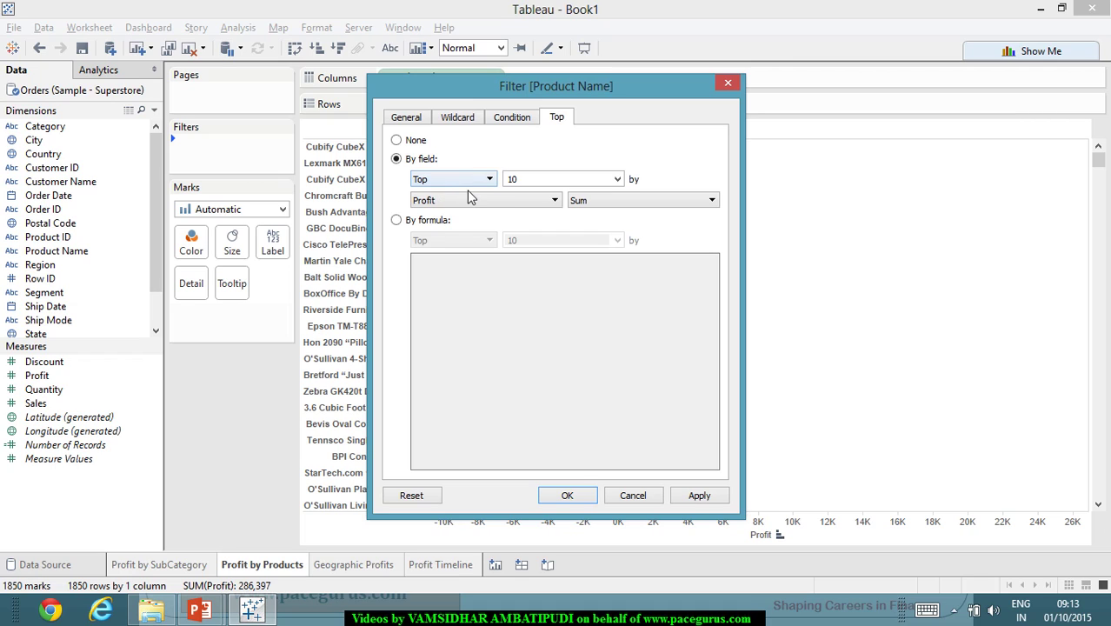
pyautogui.click(466, 181)
pyautogui.click(470, 207)
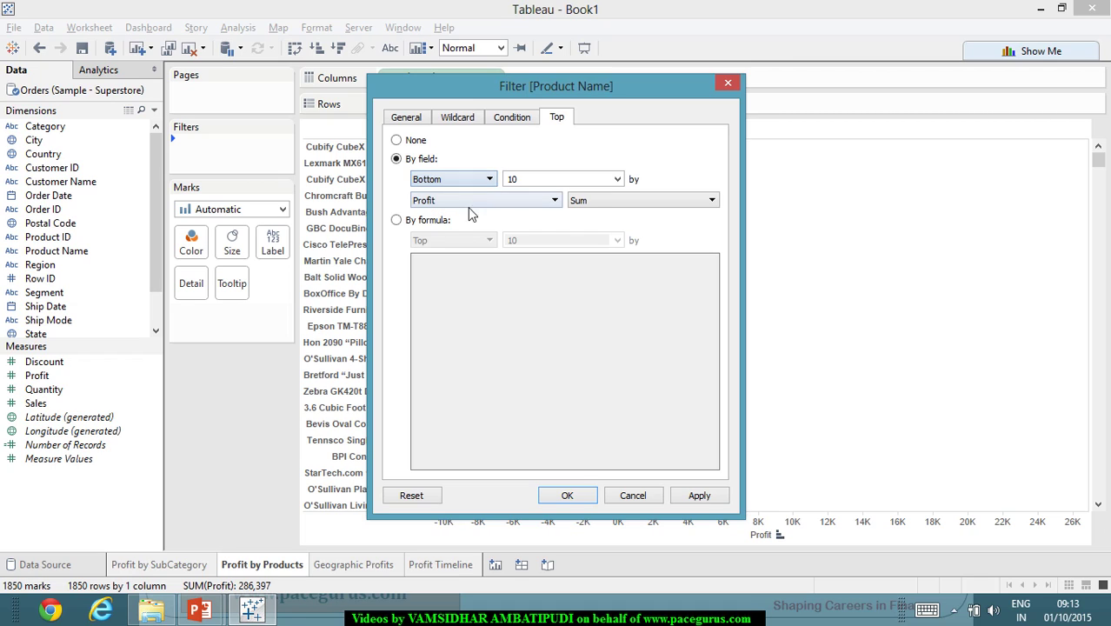
pyautogui.click(618, 180)
pyautogui.click(576, 180)
pyautogui.click(701, 497)
pyautogui.click(567, 496)
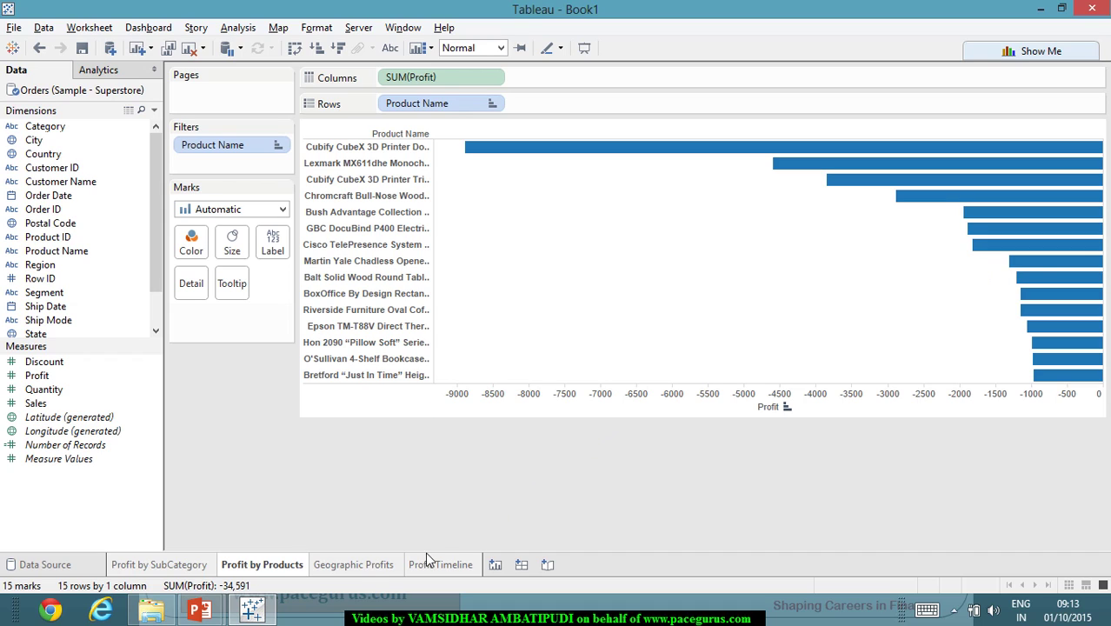
# Step: On the Geographic Profits sheet, generate a map from the State field
pyautogui.click(356, 566)
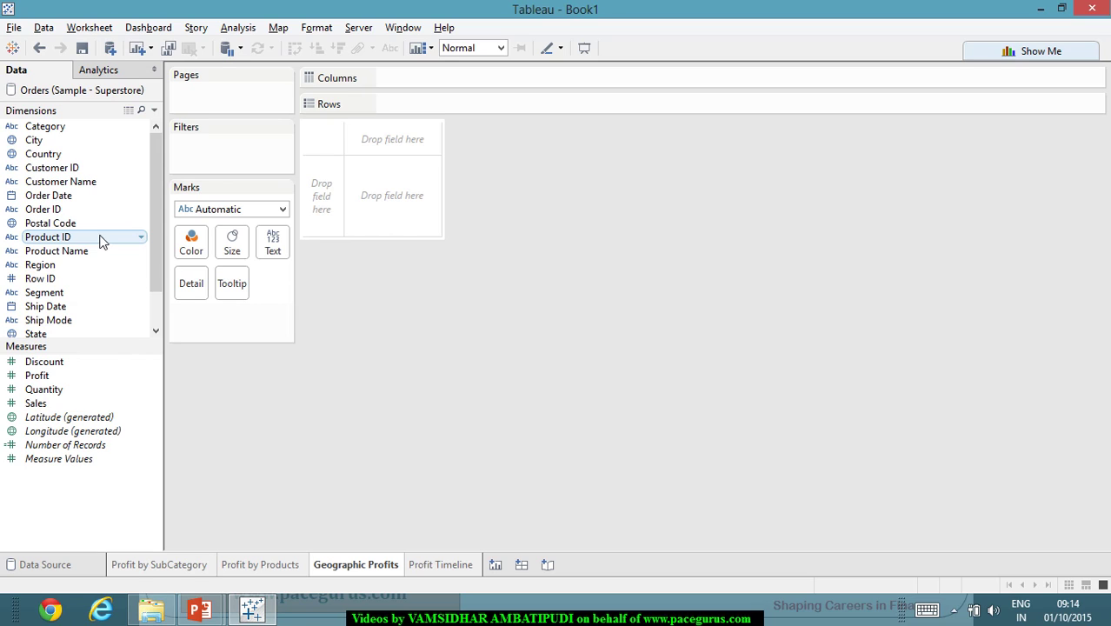
pyautogui.scroll(-1, 85, 287)
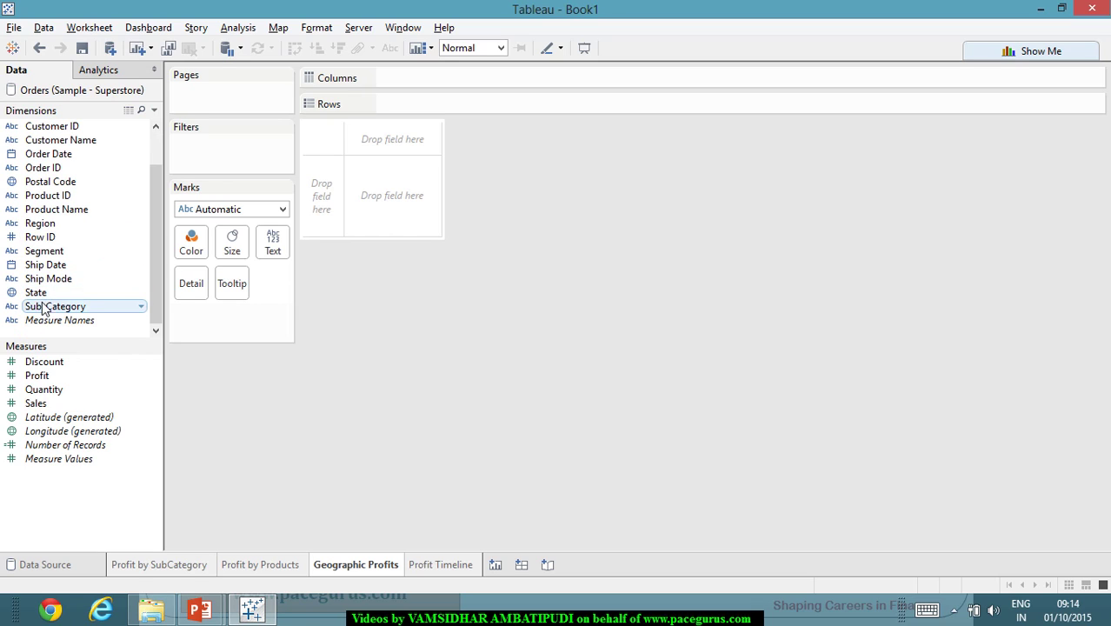
pyautogui.doubleClick(36, 293)
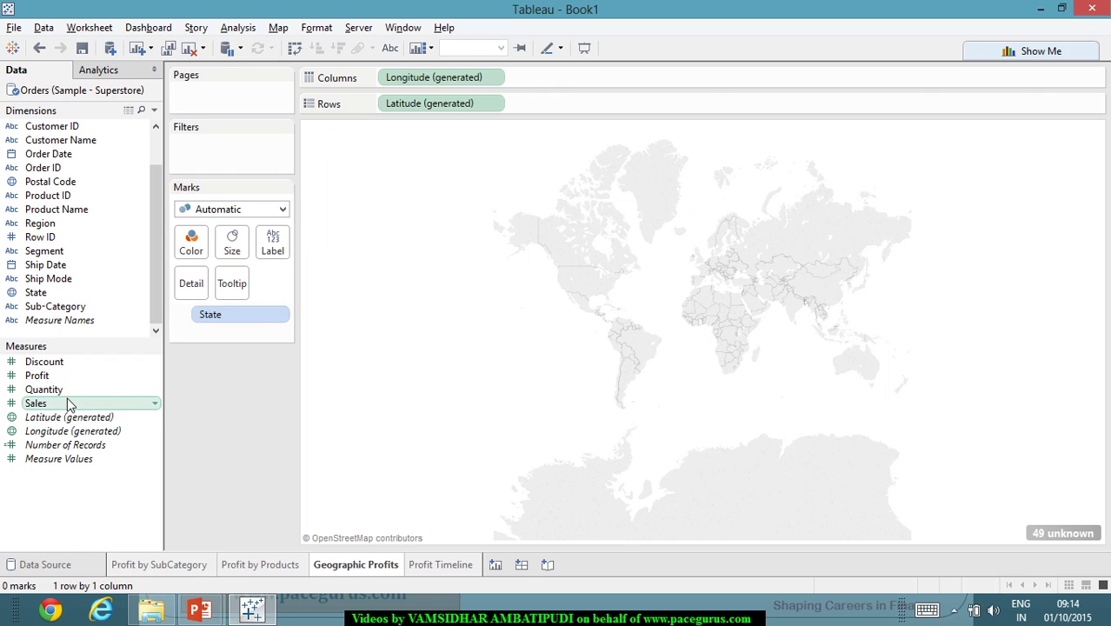
# Step: Color states by SUM(Profit), red to green from -25,729 to 76,381, zoomed to the US
pyautogui.moveTo(74, 376); pyautogui.dragTo(191, 244)
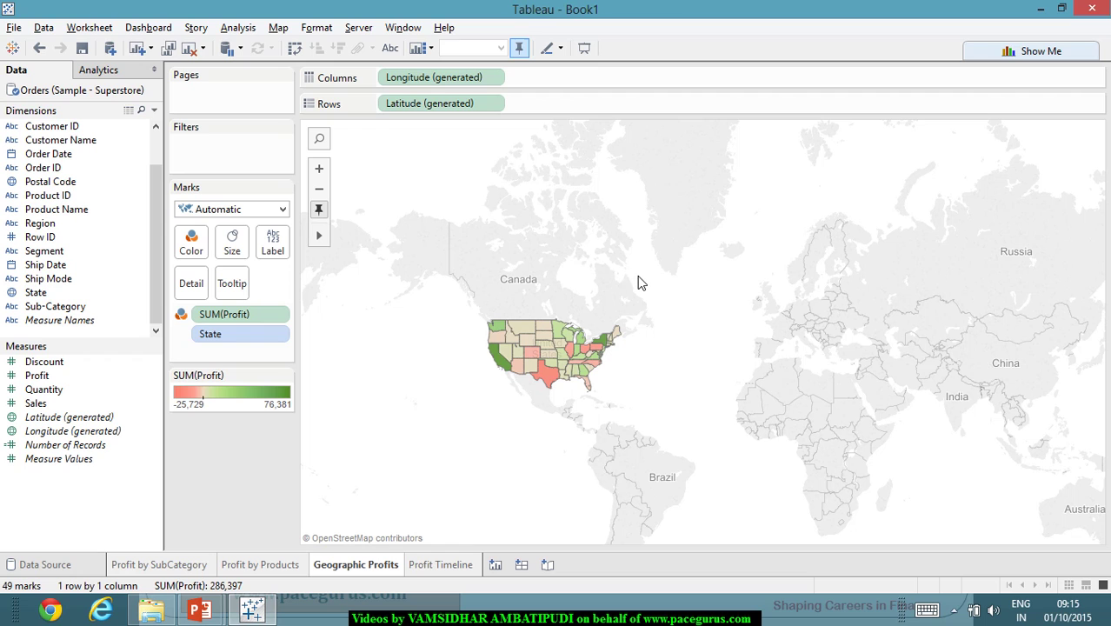
pyautogui.scroll(2, 608, 278)
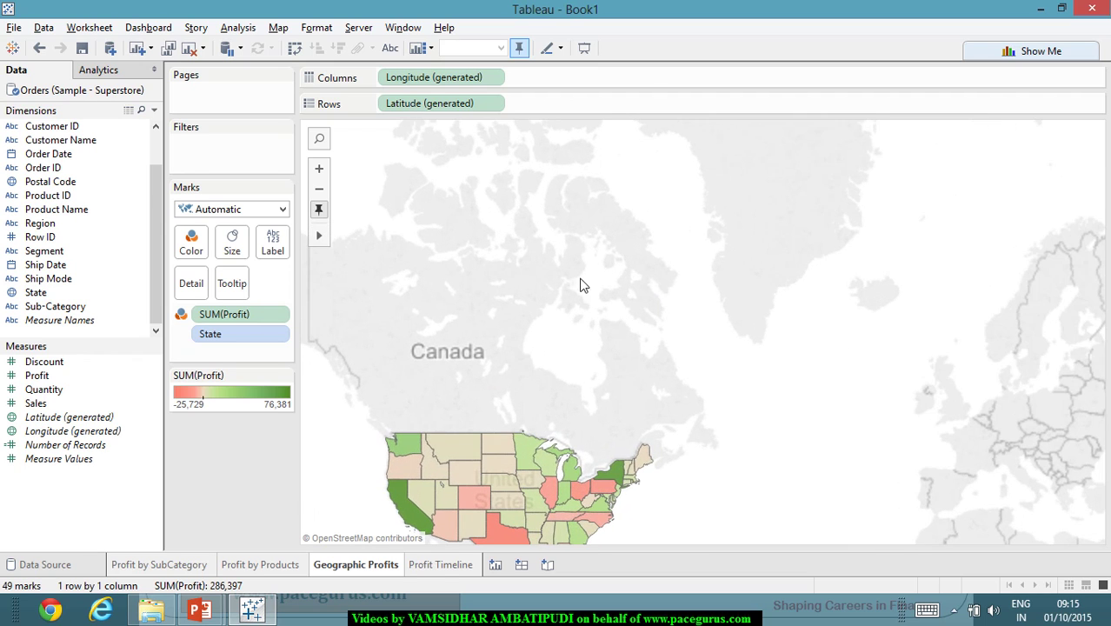
pyautogui.scroll(-1, 792, 186)
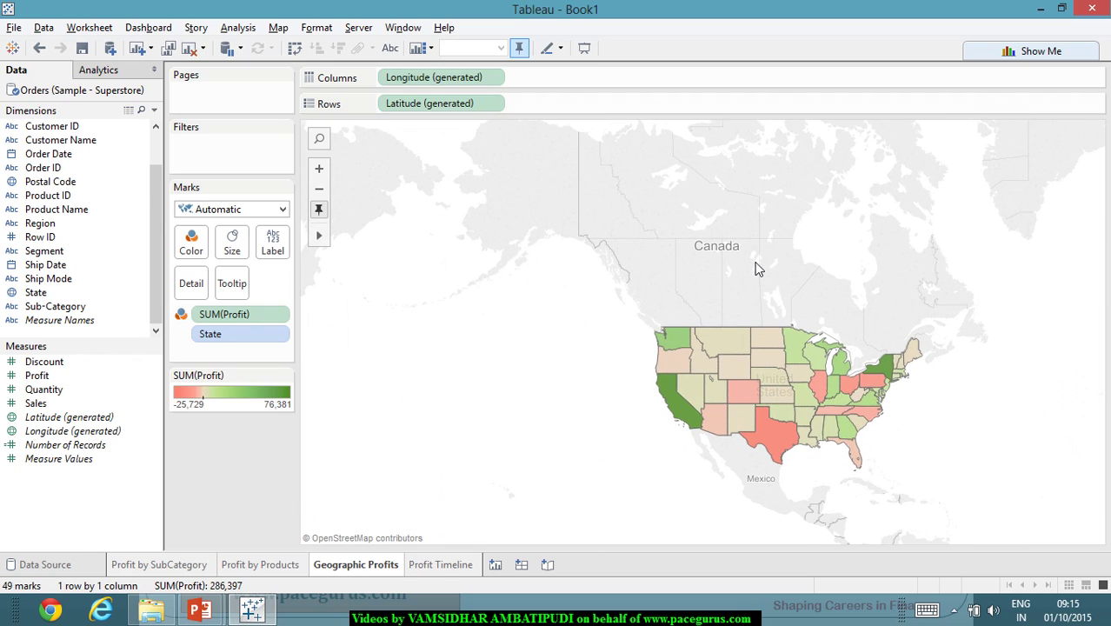
pyautogui.scroll(2, 756, 268)
pyautogui.scroll(-1, 730, 235)
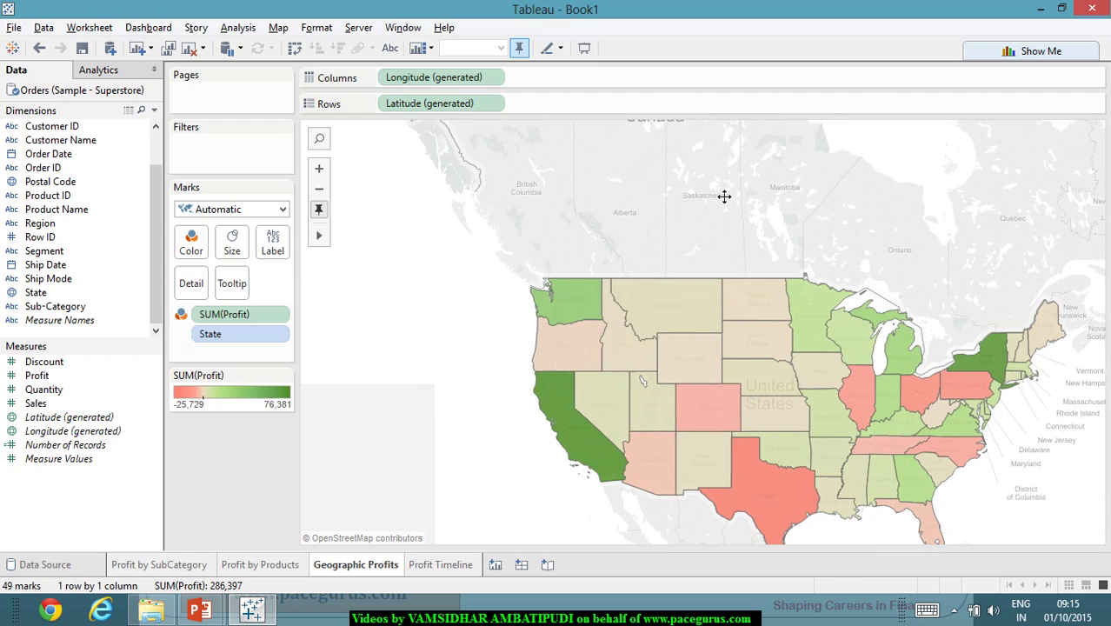
pyautogui.scroll(3, 723, 233)
# Step: Pan and zoom out the Geographic Profits map to centre the continental United States
pyautogui.moveTo(728, 239); pyautogui.dragTo(732, 109)
pyautogui.moveTo(394, 259)
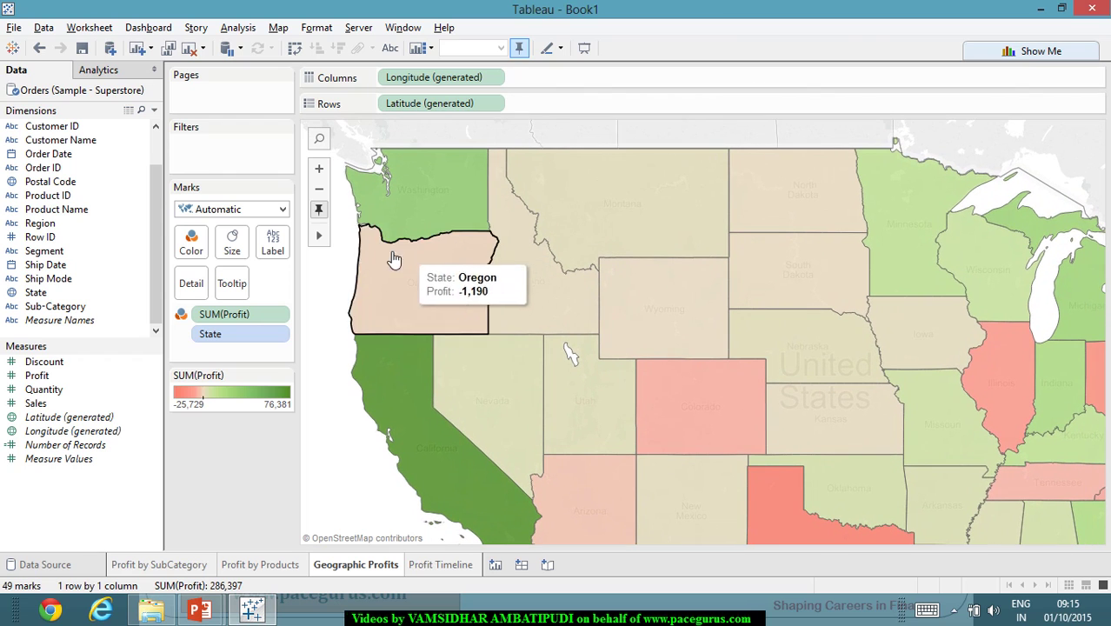
pyautogui.click(319, 189)
pyautogui.moveTo(448, 307); pyautogui.dragTo(399, 241)
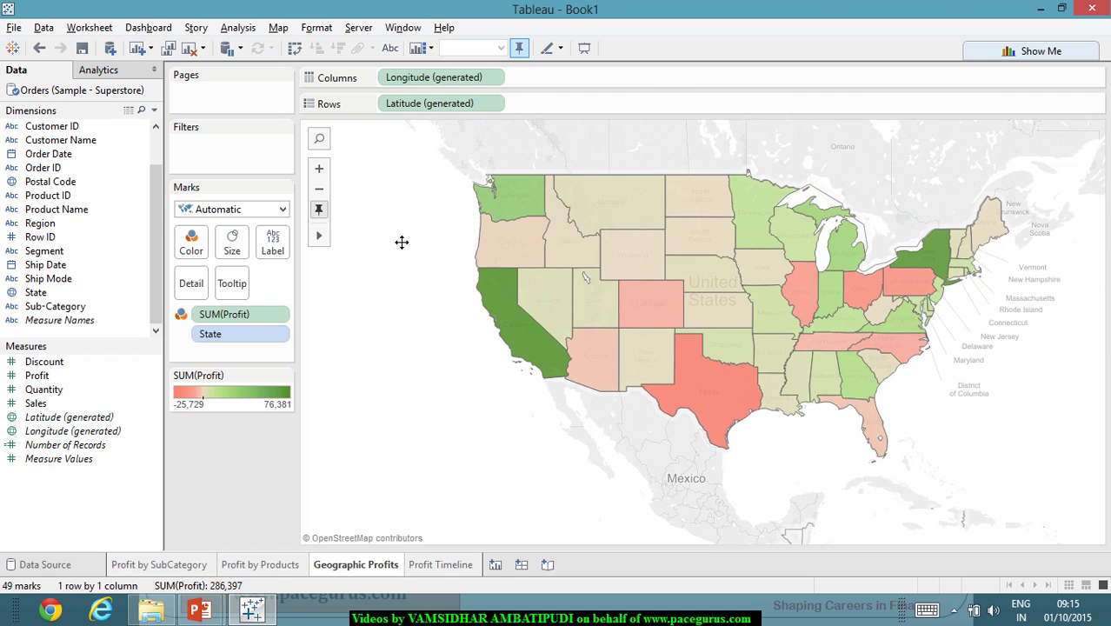
pyautogui.moveTo(509, 322)
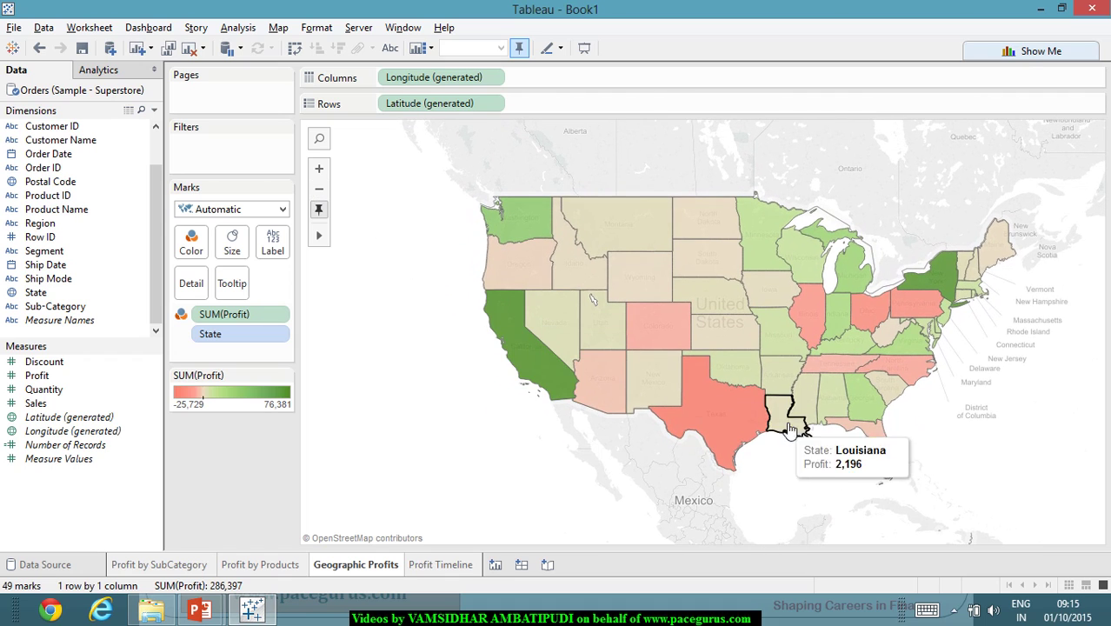
pyautogui.moveTo(740, 432)
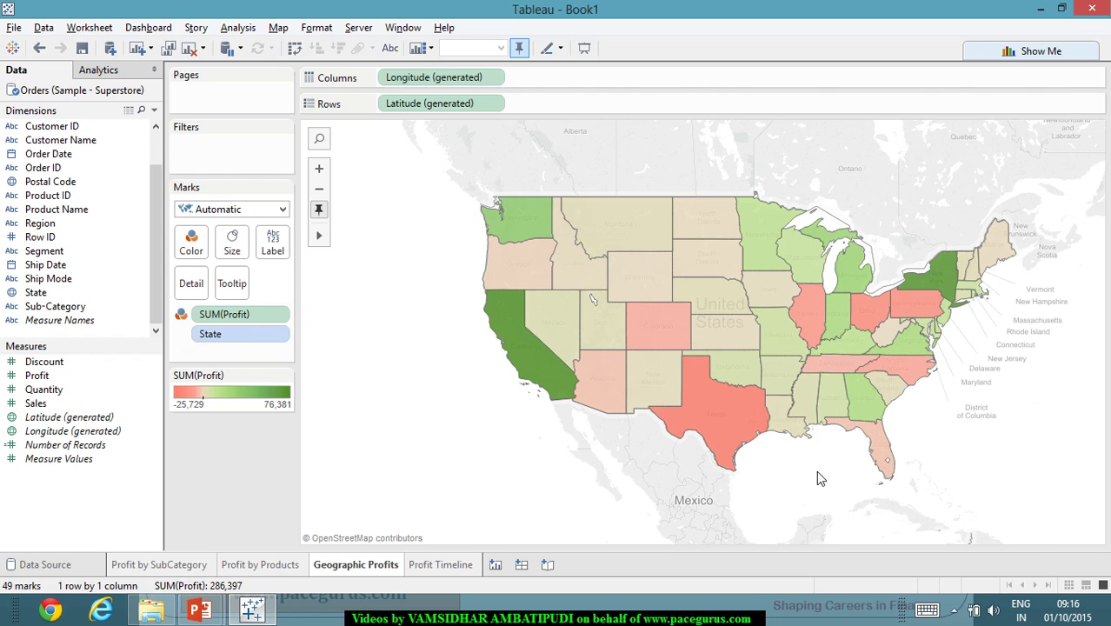
pyautogui.moveTo(537, 364)
pyautogui.moveTo(531, 273)
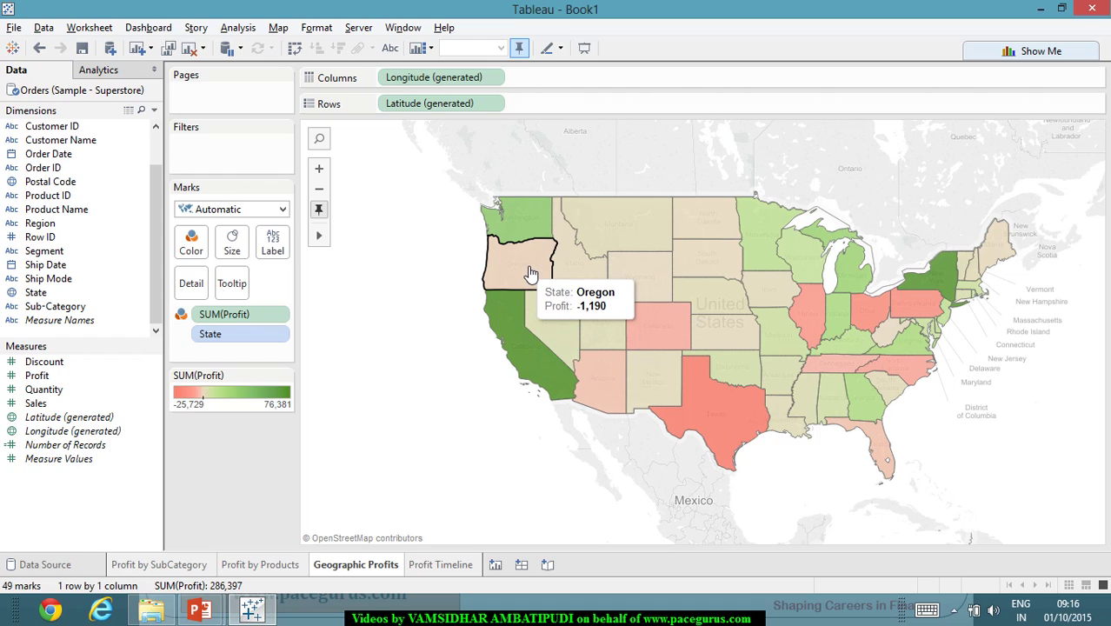
pyautogui.moveTo(557, 296)
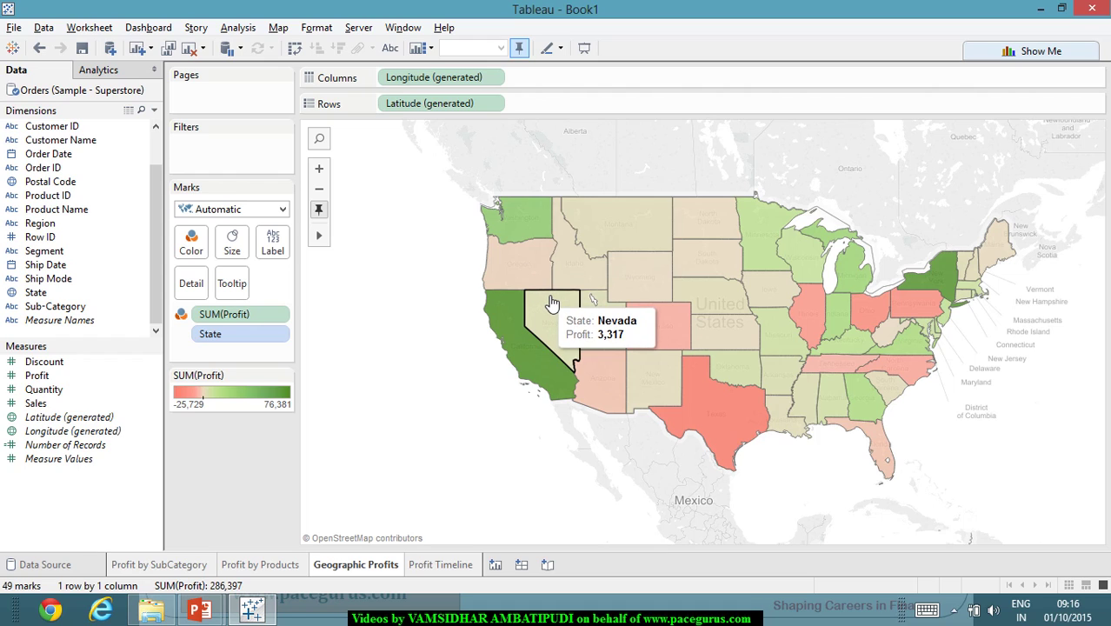
pyautogui.moveTo(581, 224)
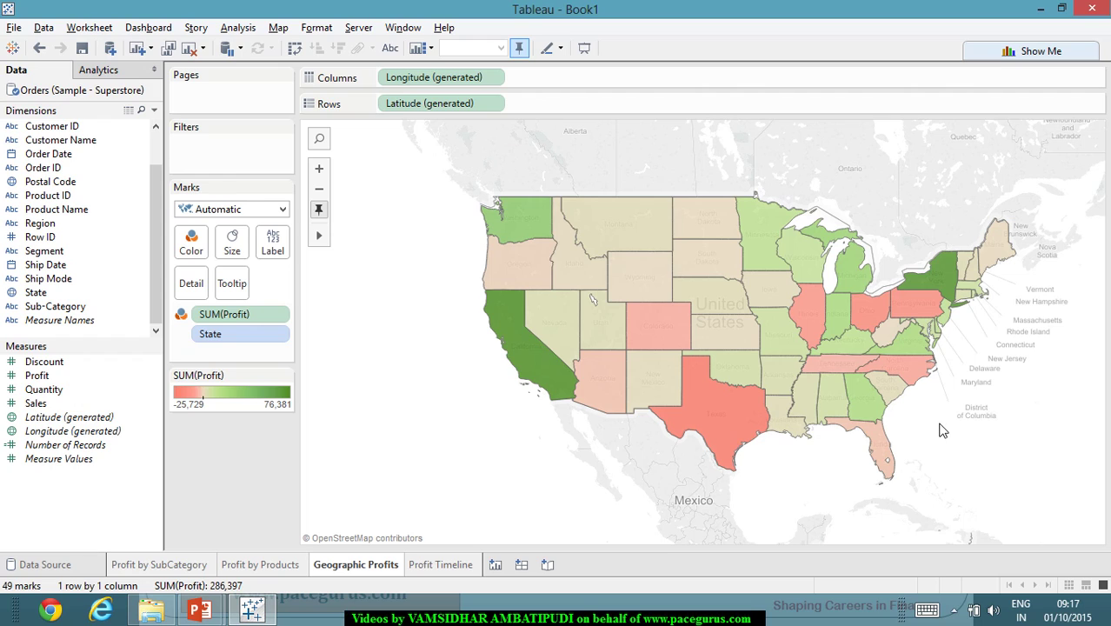
# Step: On the Profit Timeline sheet, plot SUM(Profit) by year and quarter of Order Date
pyautogui.click(469, 571)
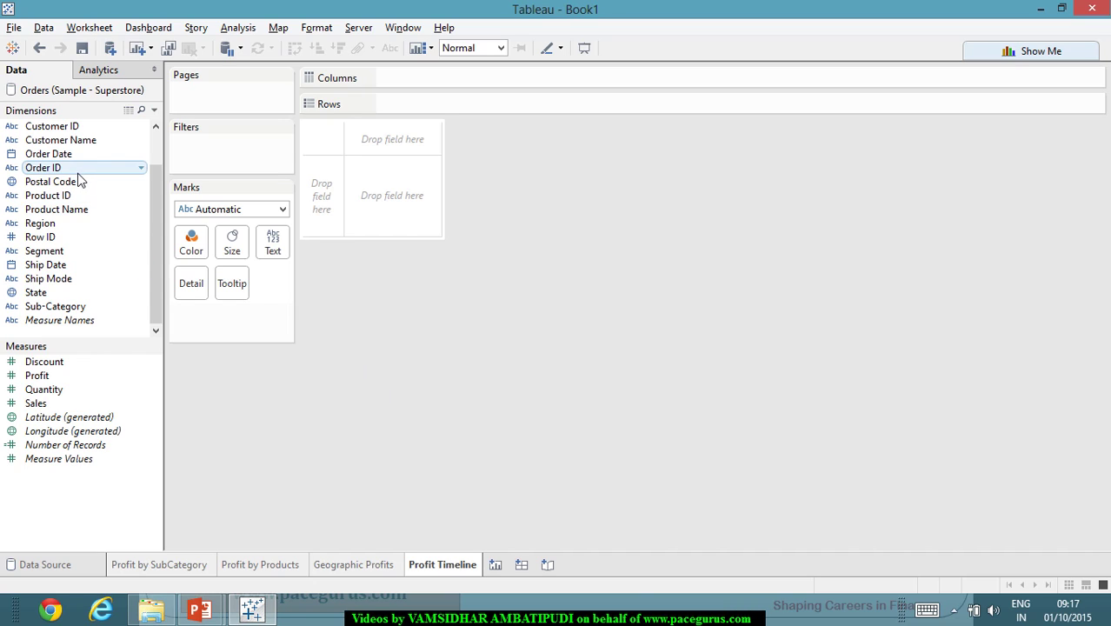
pyautogui.moveTo(78, 155); pyautogui.dragTo(500, 81)
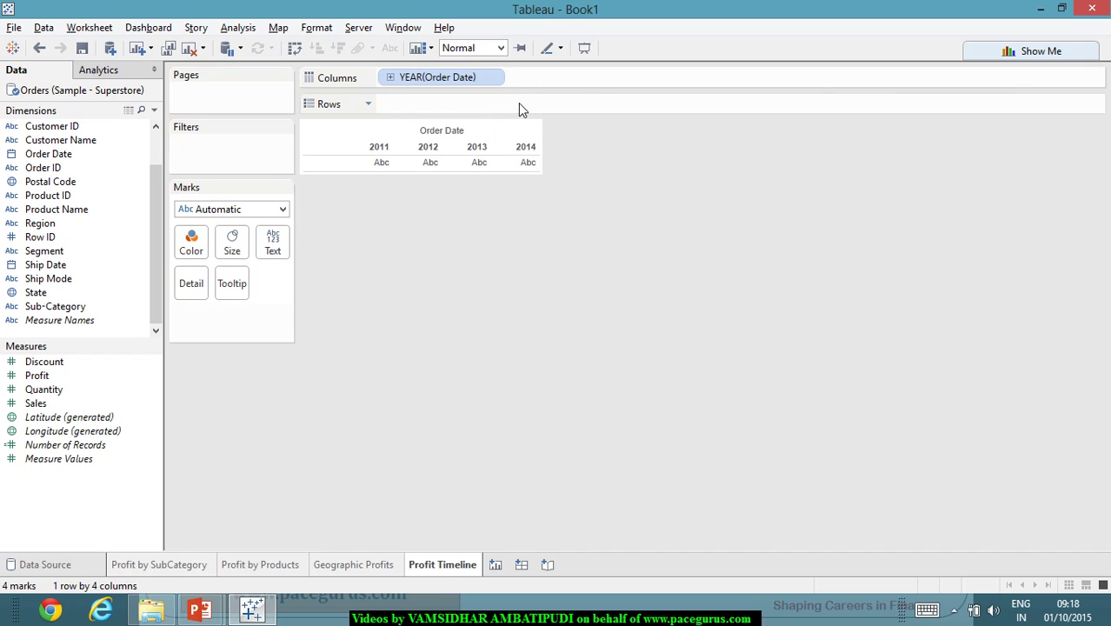
pyautogui.click(391, 78)
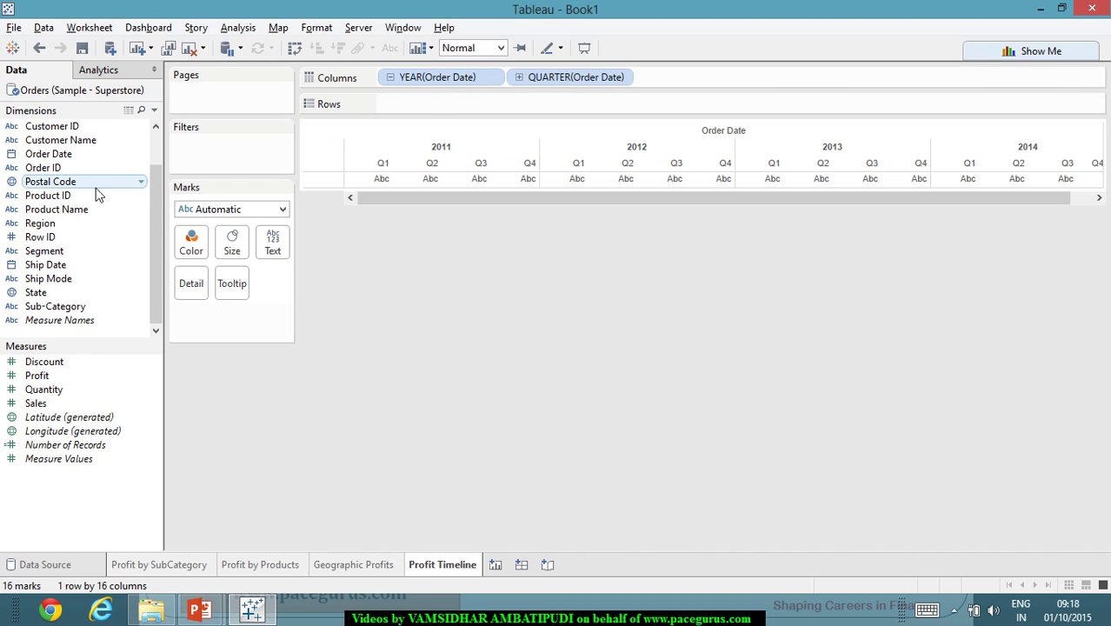
pyautogui.moveTo(37, 376); pyautogui.dragTo(89, 222)
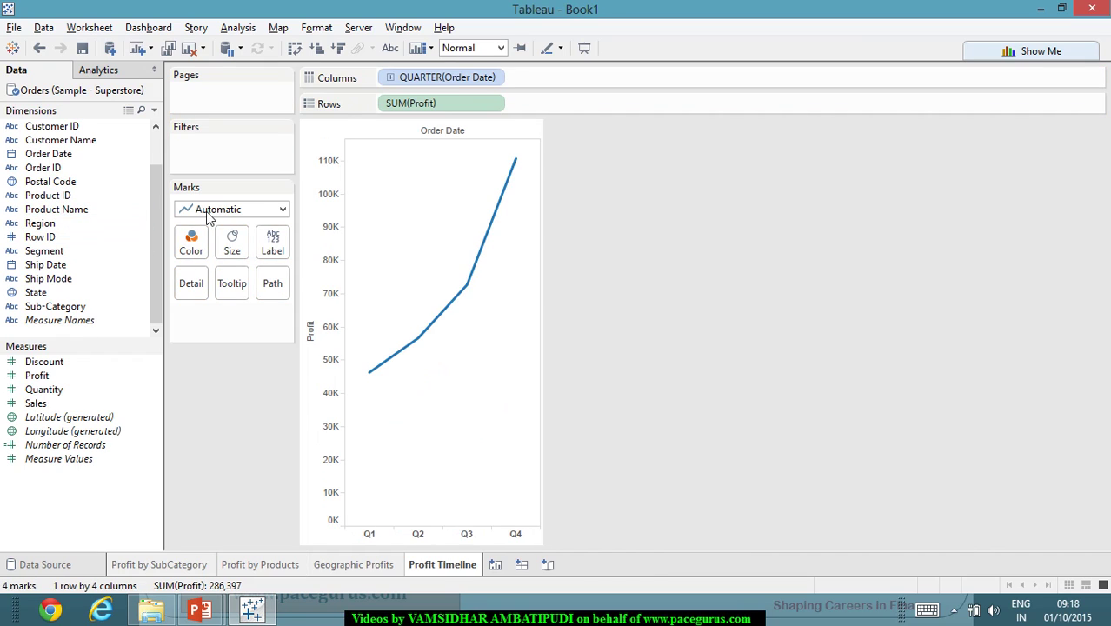
# Step: Make QUARTER(Order Date) continuous so profit runs as one line, 2011 Q1 to 2014 Q4
pyautogui.rightClick(428, 78)
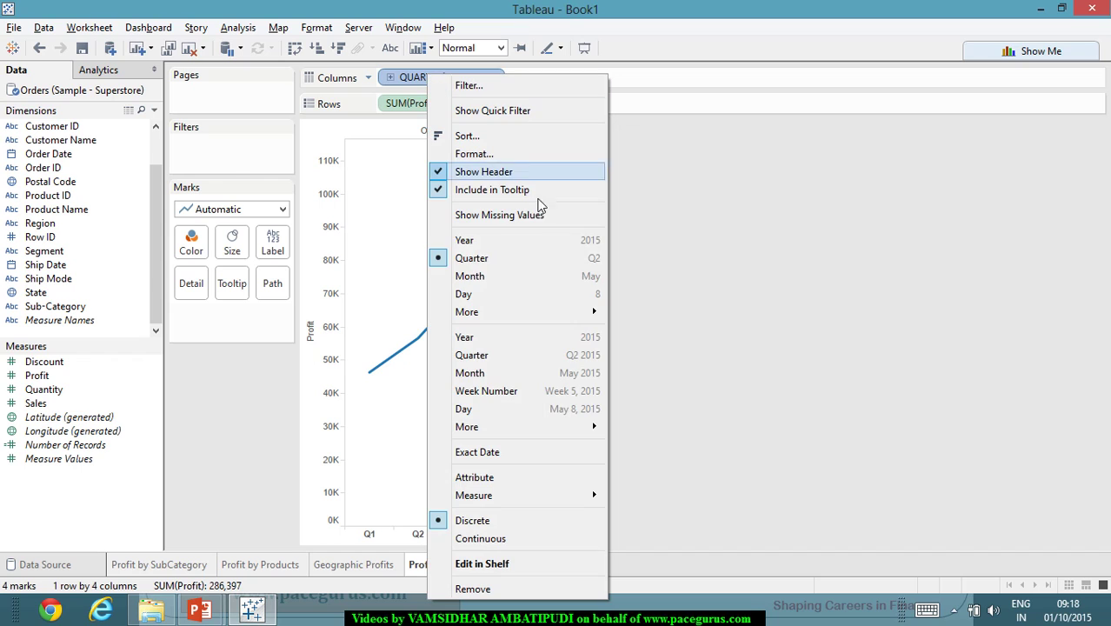
pyautogui.click(572, 356)
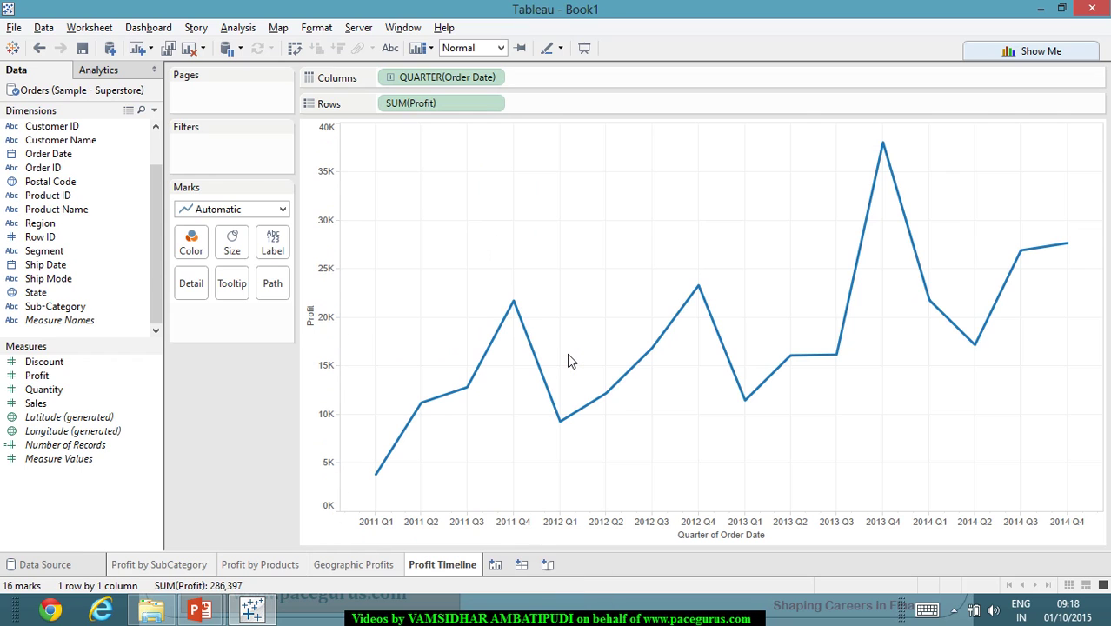
pyautogui.moveTo(582, 417)
pyautogui.moveTo(515, 315)
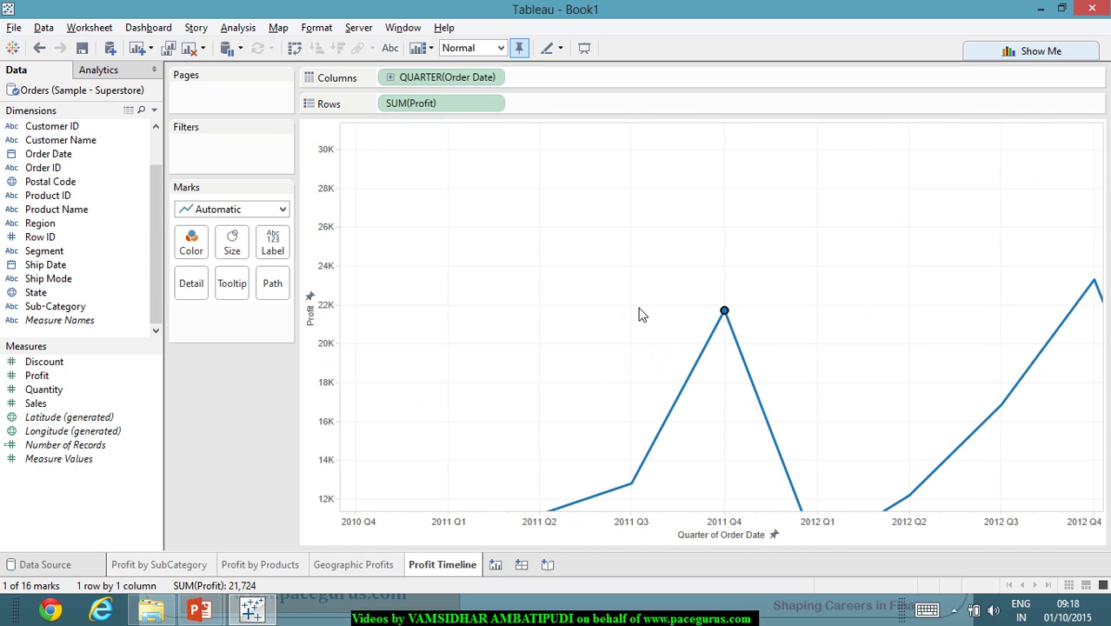
# Step: Zoom into the profit line, then set the chart to Fit Width and then Fit Height
pyautogui.doubleClick(450, 269)
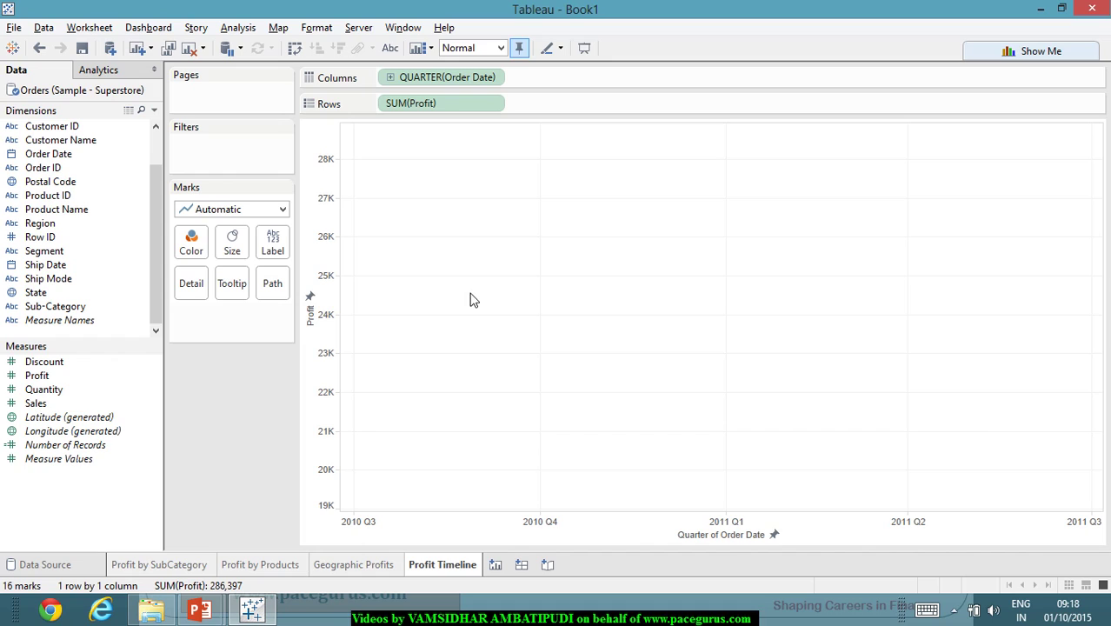
pyautogui.rightClick(472, 296)
pyautogui.click(631, 243)
pyautogui.click(502, 47)
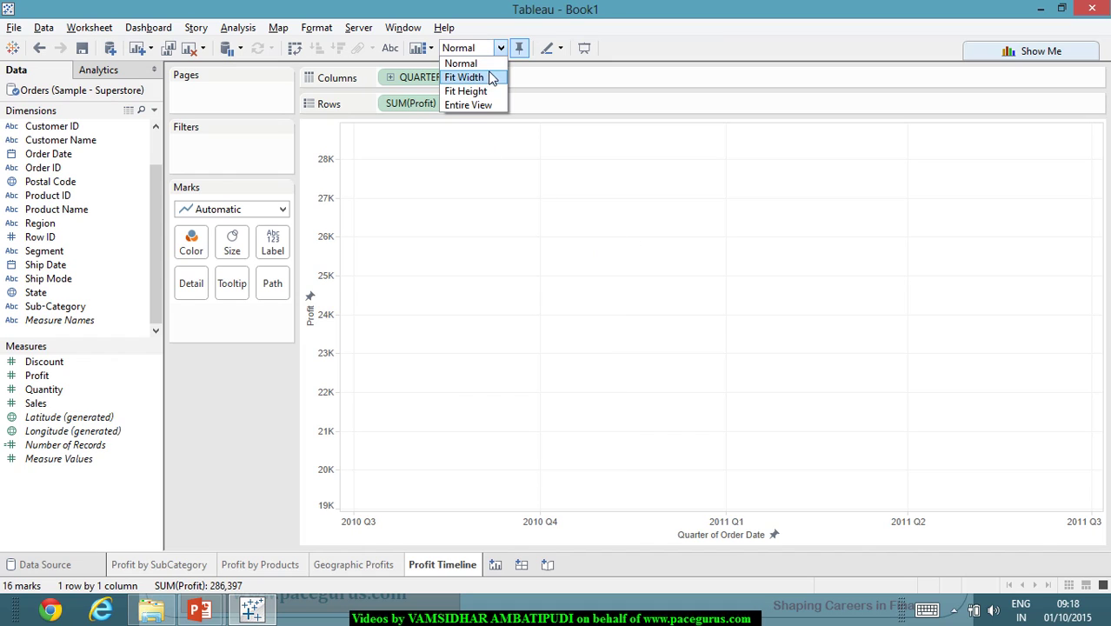
pyautogui.click(496, 76)
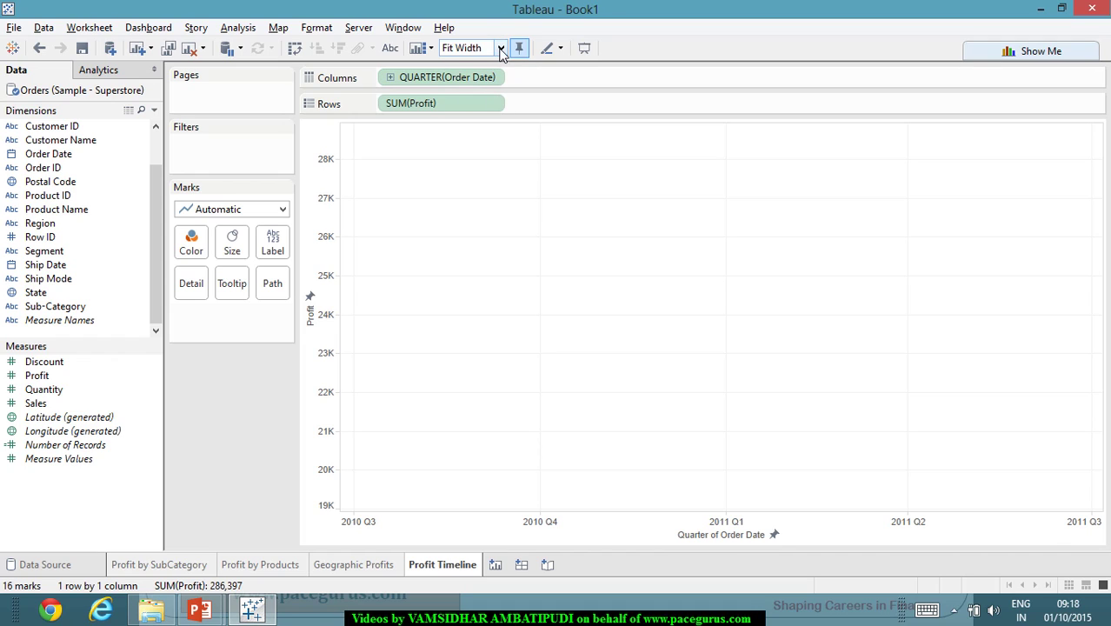
pyautogui.click(501, 48)
pyautogui.click(489, 91)
pyautogui.moveTo(796, 386); pyautogui.dragTo(729, 402)
# Step: Show the chart's zoom controls and zoom out to see the whole quarterly profit line
pyautogui.rightClick(507, 297)
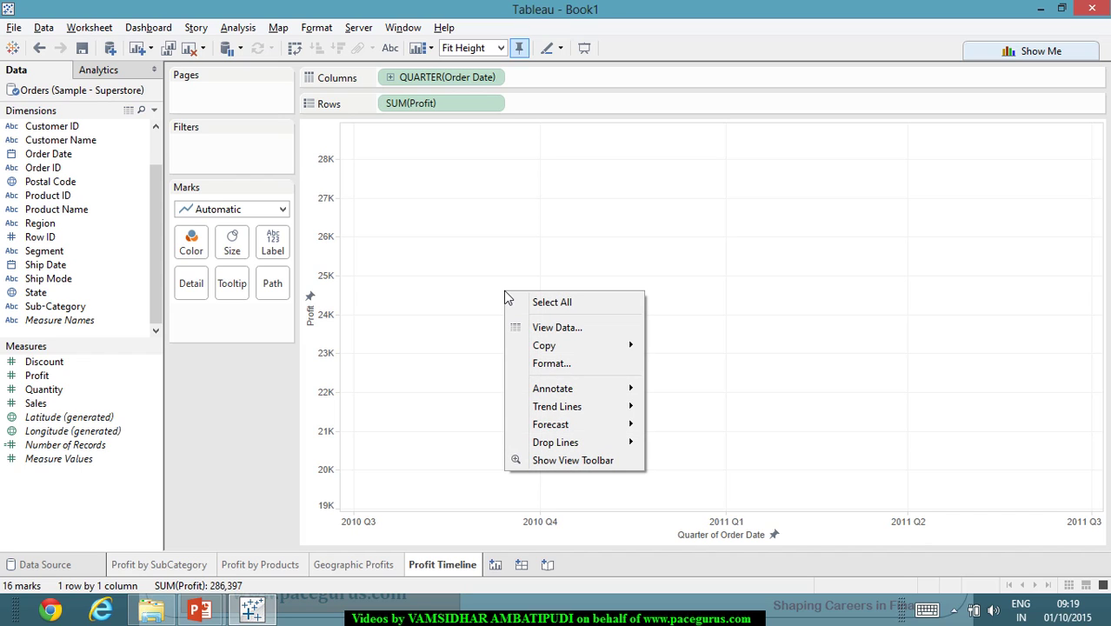
pyautogui.click(553, 460)
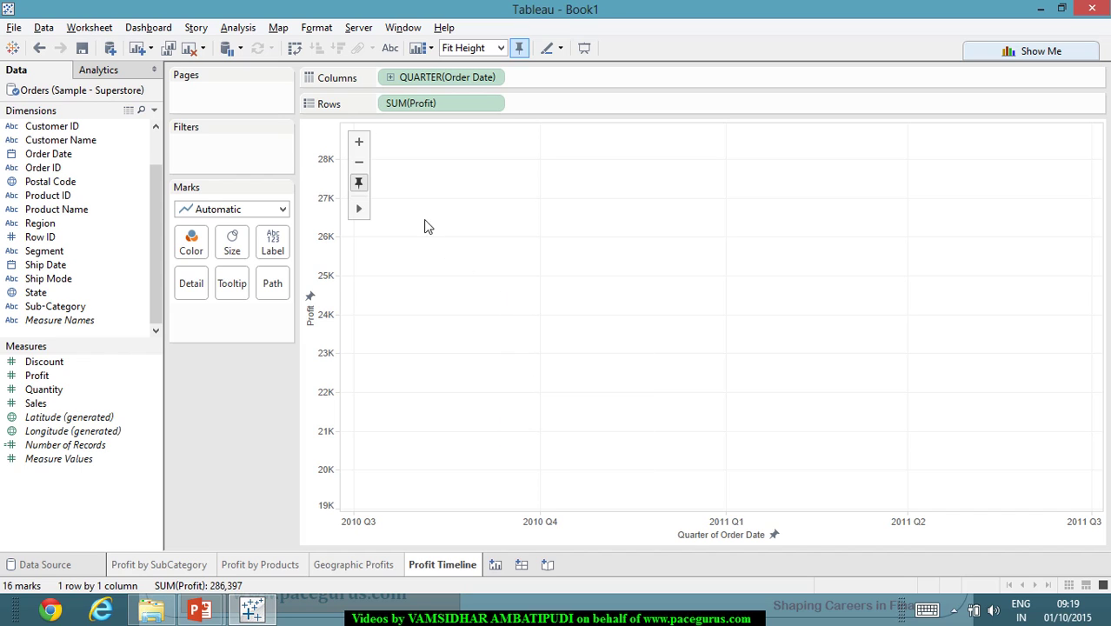
pyautogui.click(359, 162)
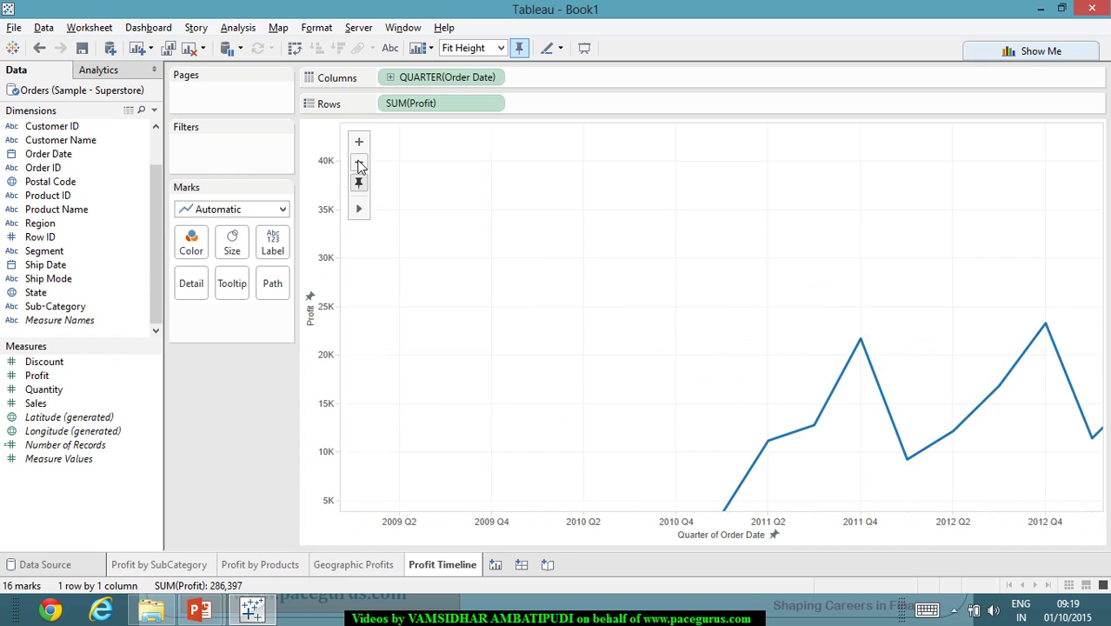
pyautogui.click(360, 166)
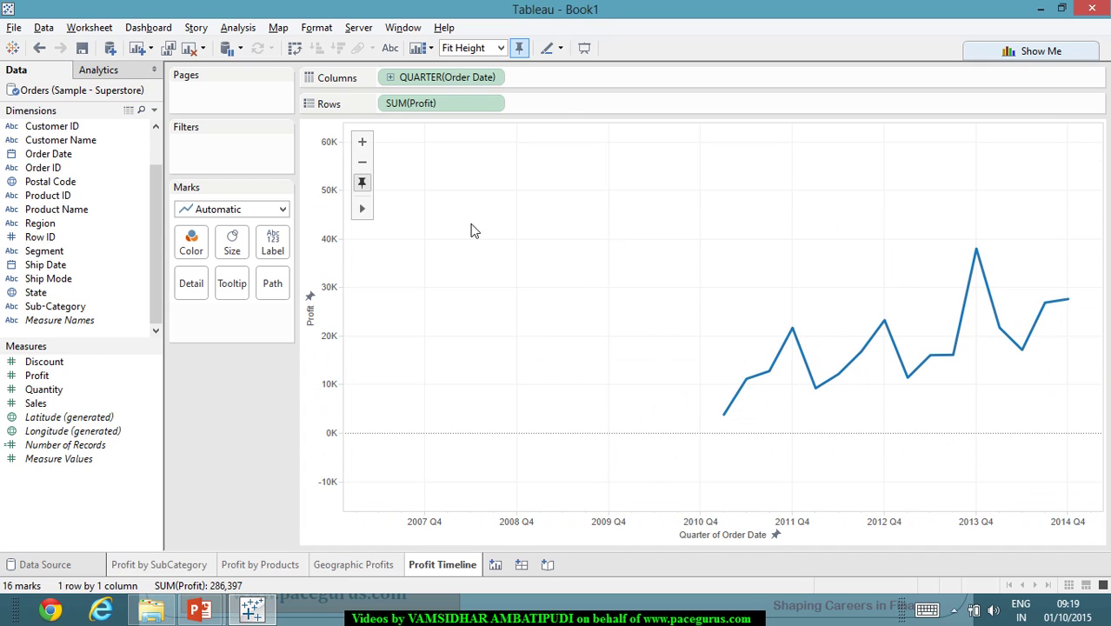
pyautogui.click(363, 143)
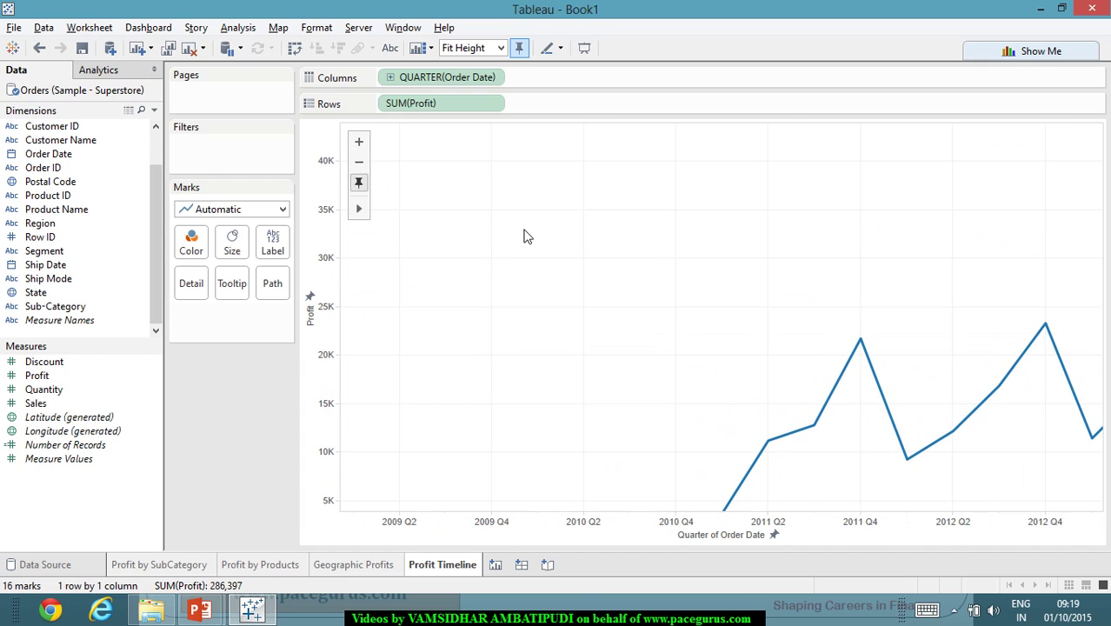
pyautogui.moveTo(524, 231); pyautogui.dragTo(790, 259)
# Step: Pan the profit line so it shows 2010 Q4 through 2014 Q3
pyautogui.moveTo(362, 209)
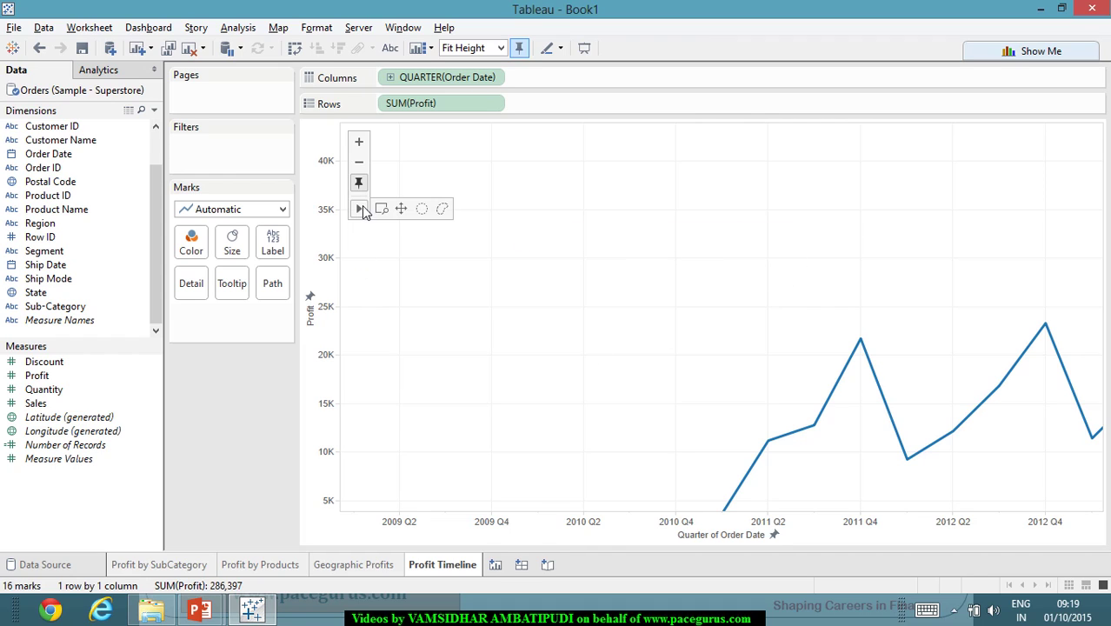
pyautogui.click(401, 210)
pyautogui.moveTo(625, 312); pyautogui.dragTo(390, 235)
pyautogui.moveTo(228, 301); pyautogui.dragTo(378, 273)
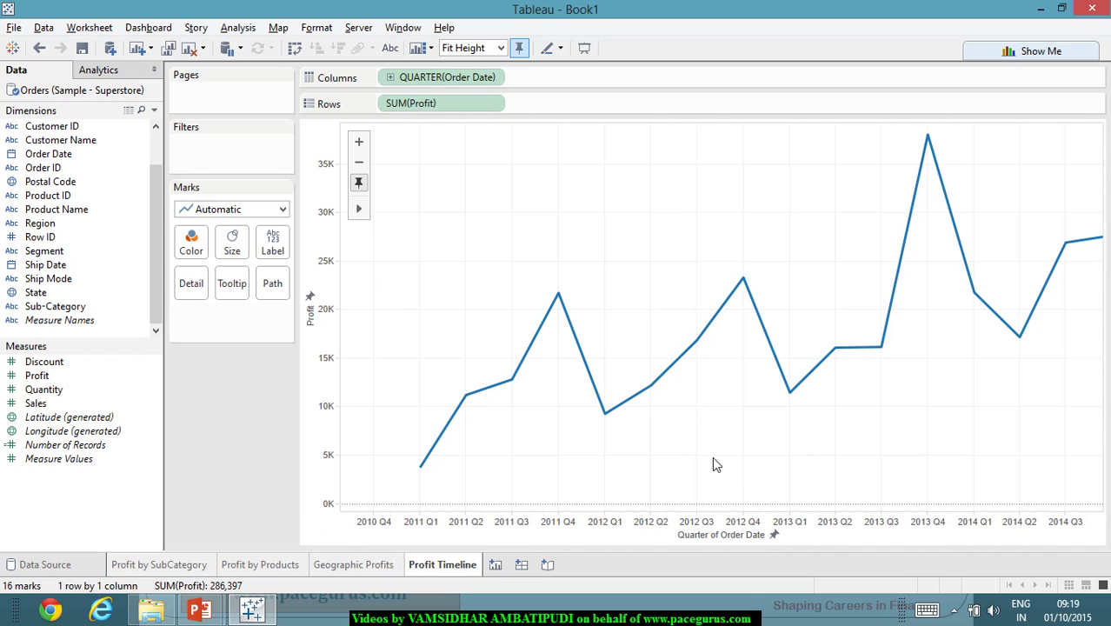
# Step: Turn on mark labels so every quarterly point shows its profit value
pyautogui.click(273, 248)
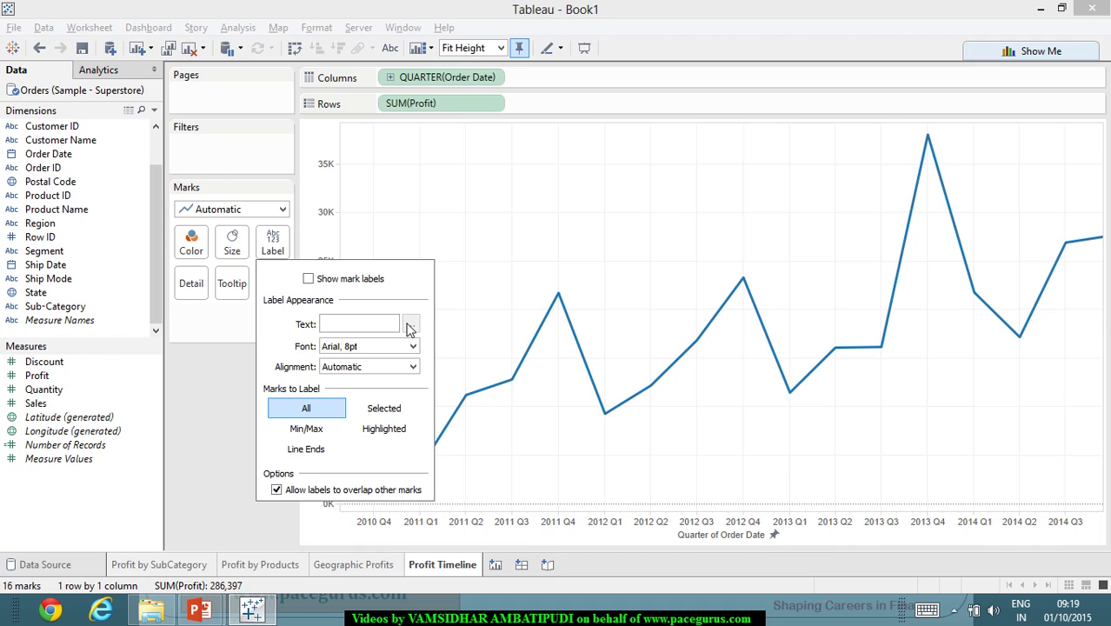
pyautogui.click(308, 278)
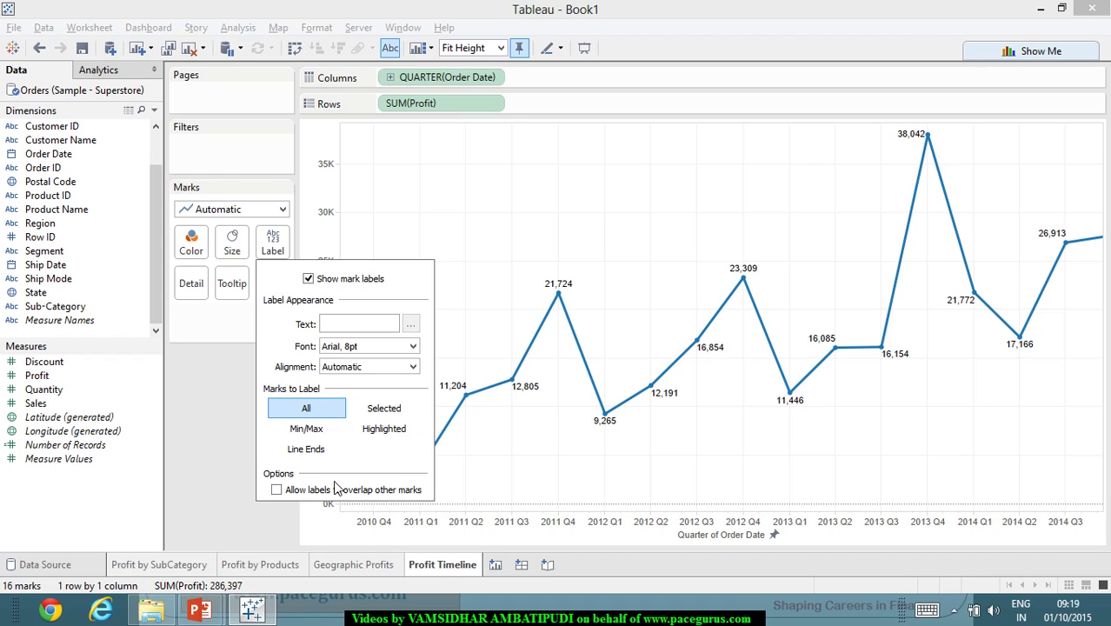
pyautogui.click(564, 471)
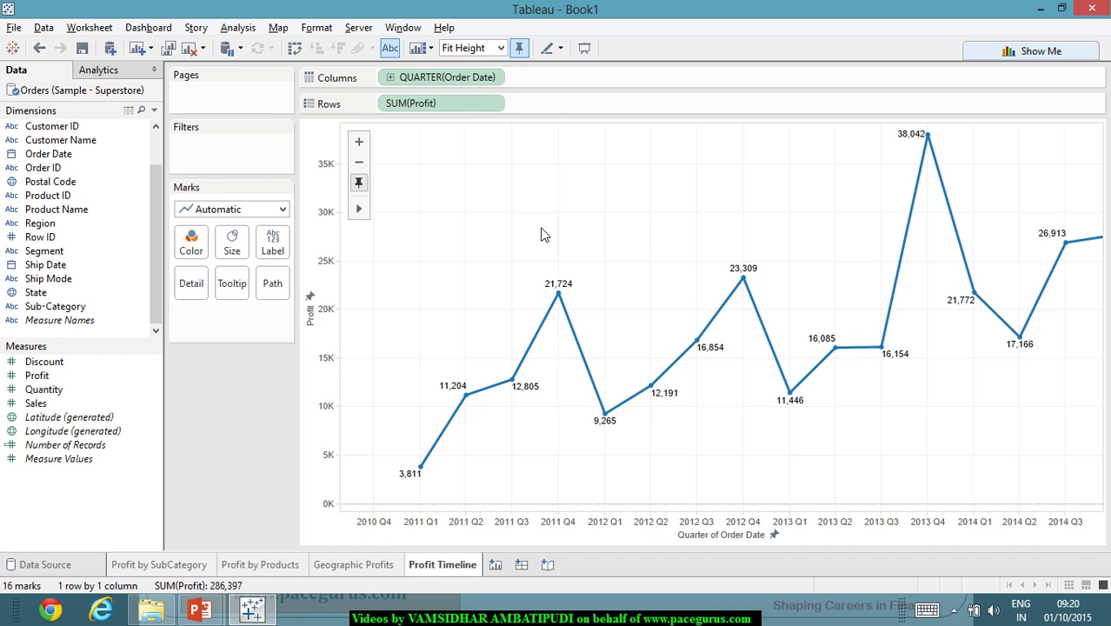
# Step: In the PowerPoint slideshow, erase old ink and handwrite 'Dashboard' above the title, then return
pyautogui.hotkey('alt', 'Tab')
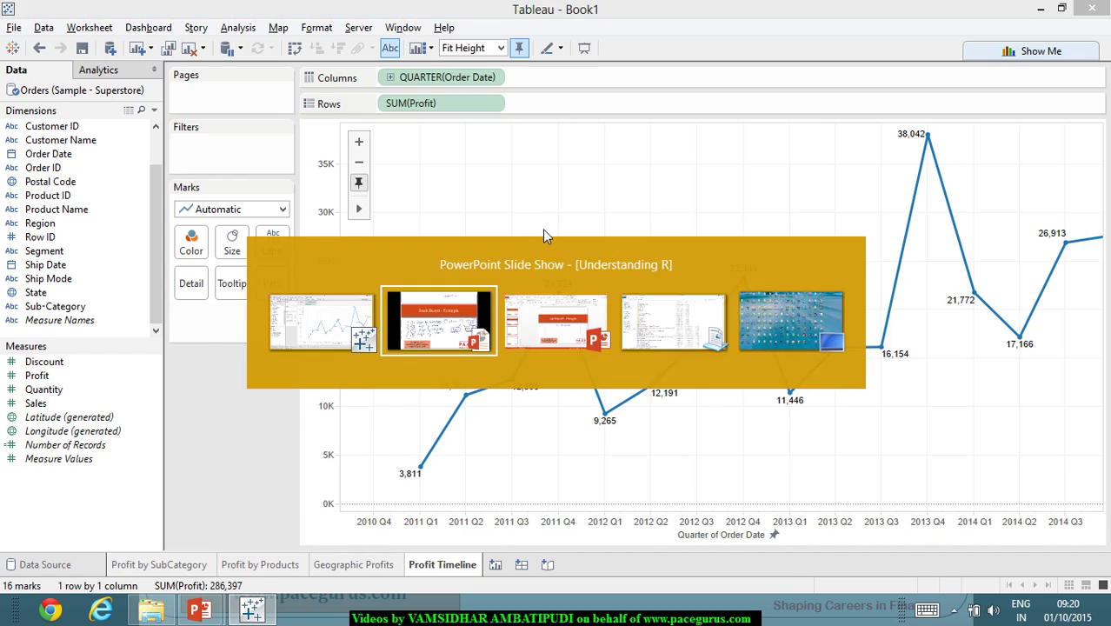
pyautogui.press('e')
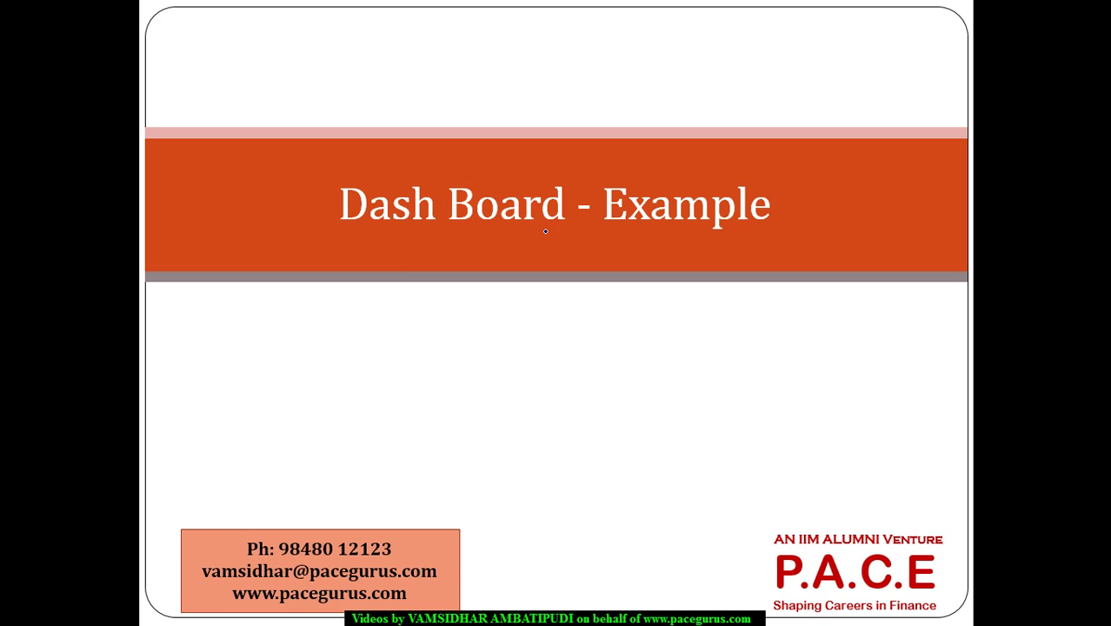
pyautogui.moveTo(410, 290); pyautogui.dragTo(413, 285)
pyautogui.moveTo(297, 46)
pyautogui.mouseDown()
pyautogui.moveTo(301, 32)
pyautogui.moveTo(391, 43)
pyautogui.moveTo(450, 28)
pyautogui.mouseUp()
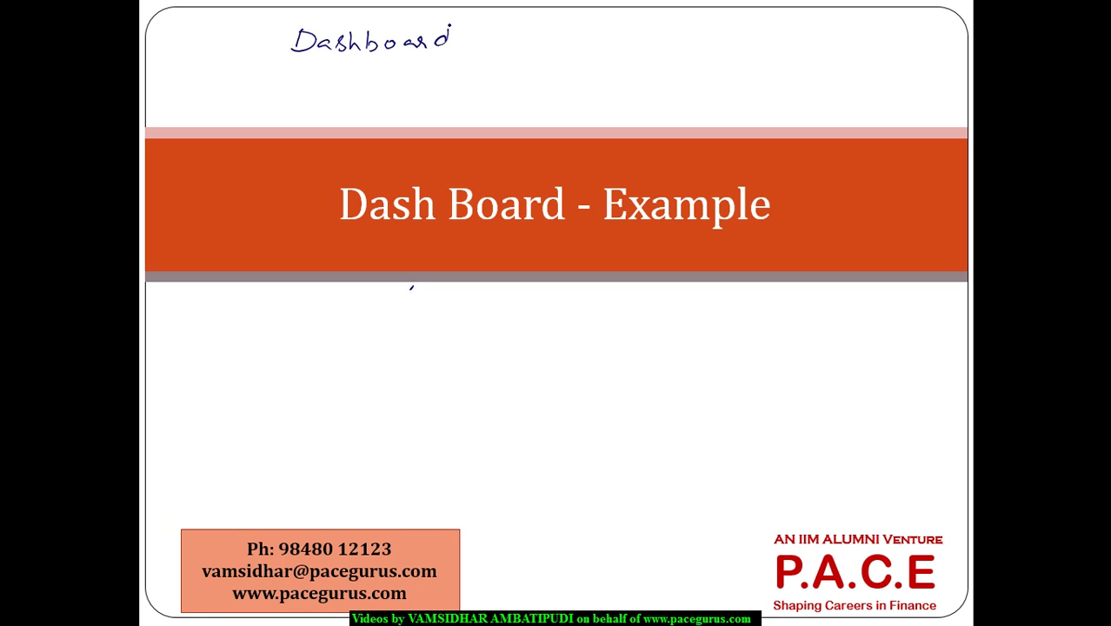
pyautogui.hotkey('alt', 'Tab')
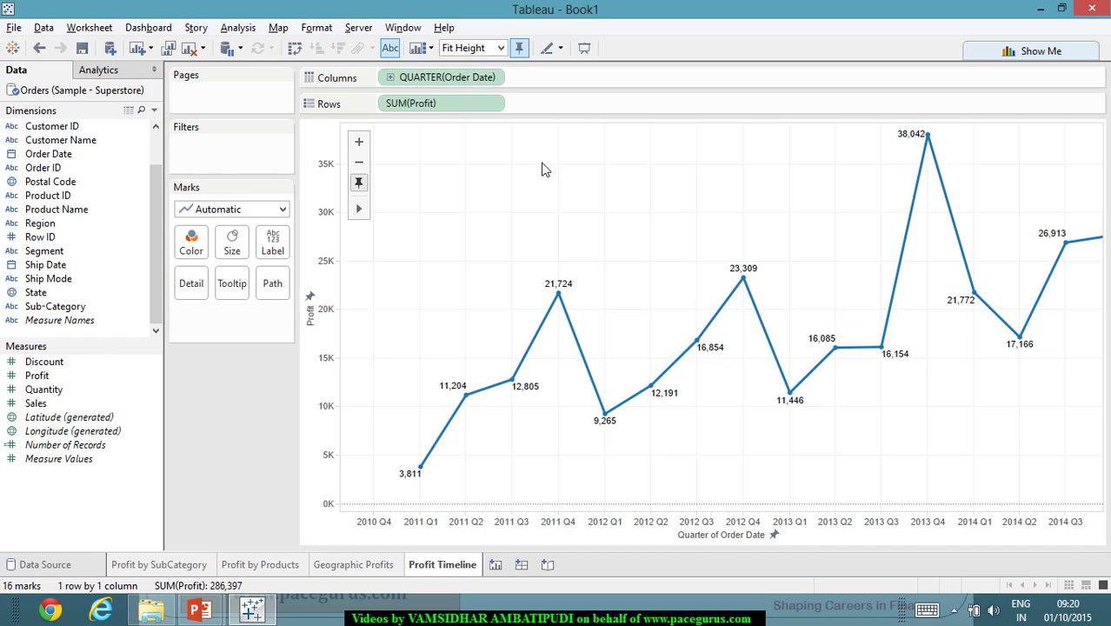
# Step: Create Dashboard 1 and add the Profit by SubCategory, Products, Geographic Profits and Timeline sheets
pyautogui.click(522, 565)
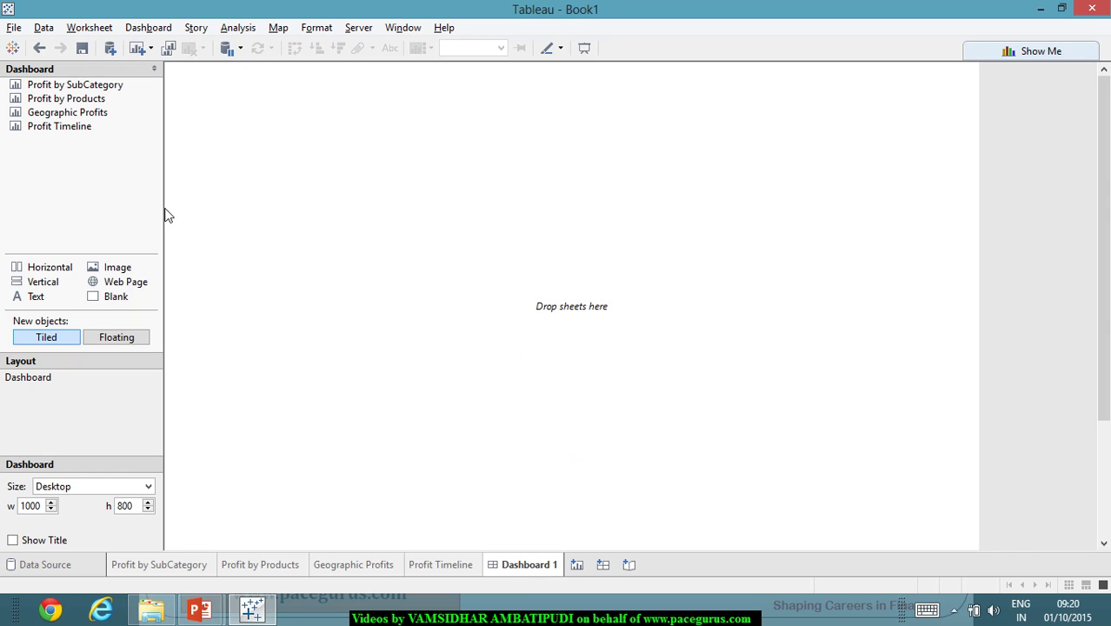
pyautogui.moveTo(93, 90)
pyautogui.doubleClick(98, 90)
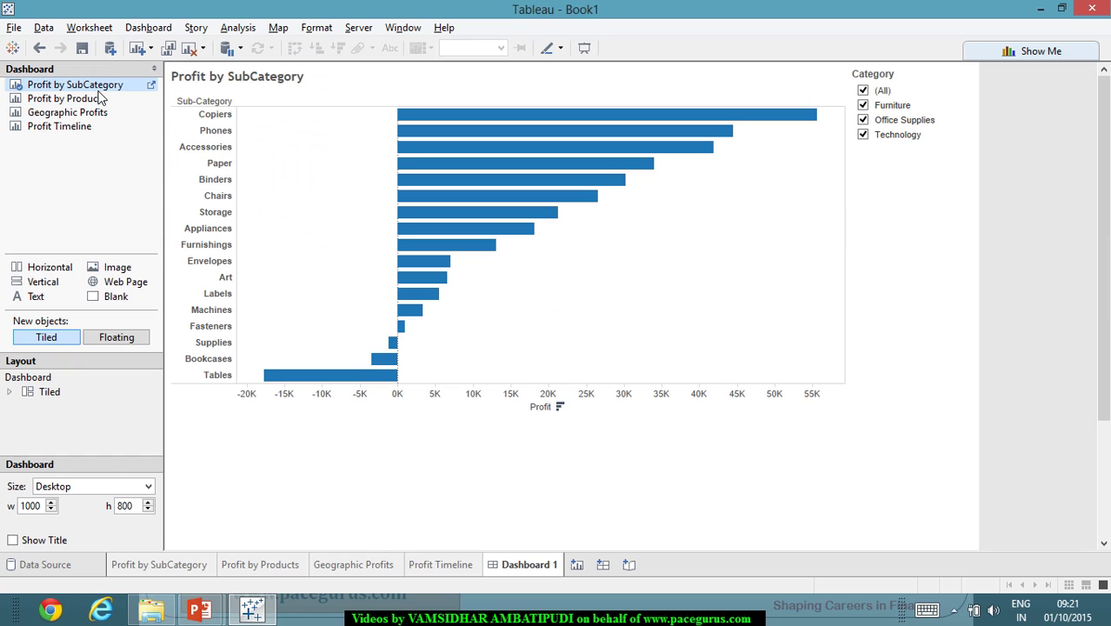
pyautogui.moveTo(88, 103)
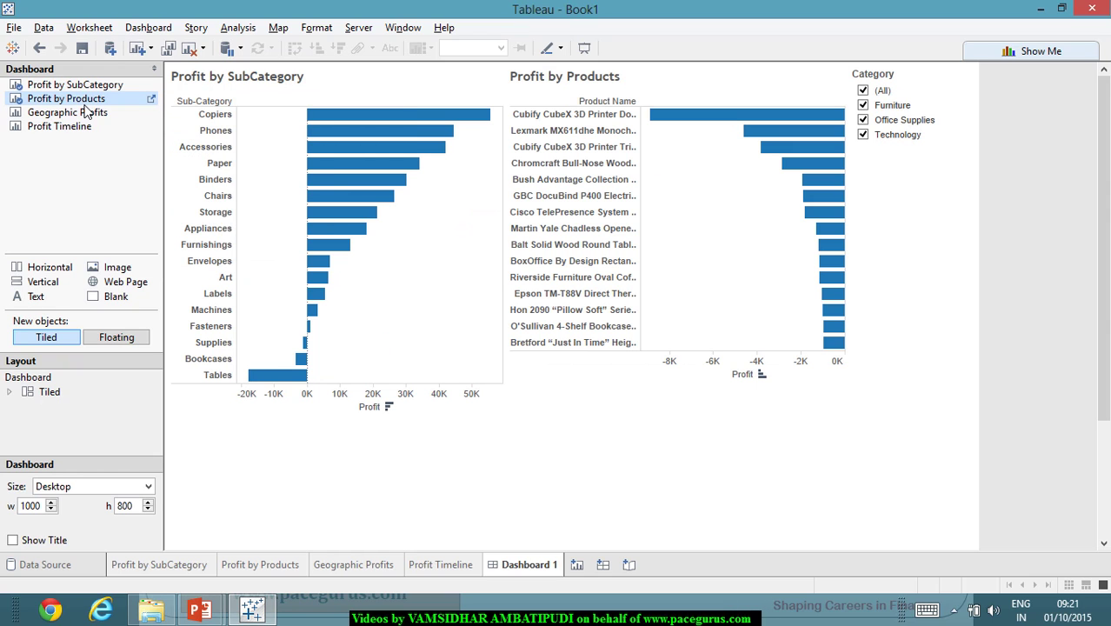
pyautogui.doubleClick(85, 117)
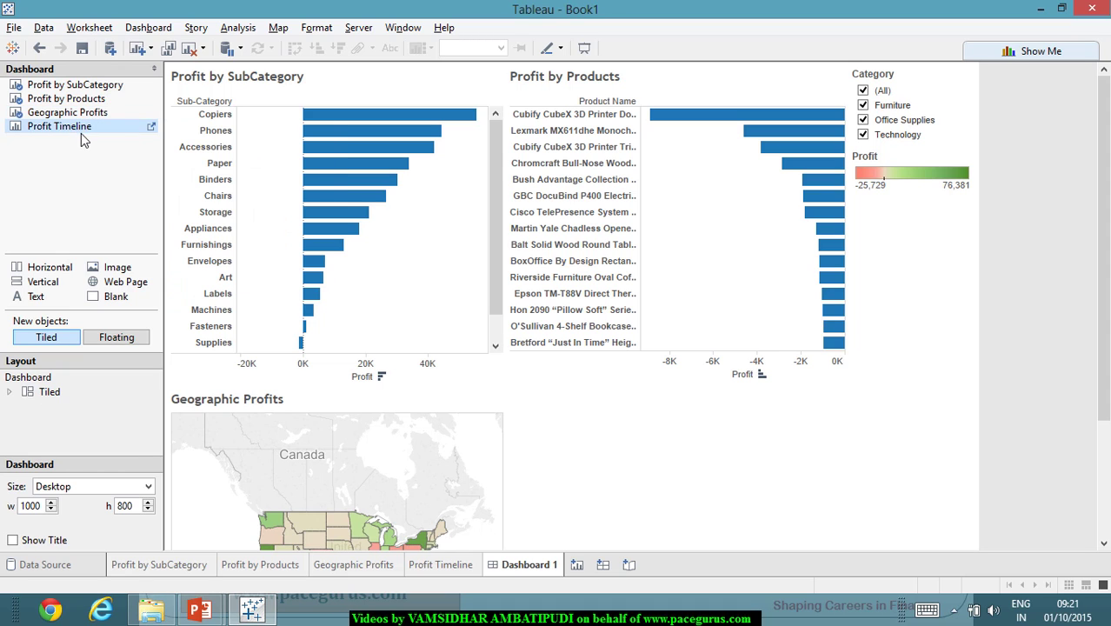
pyautogui.doubleClick(79, 126)
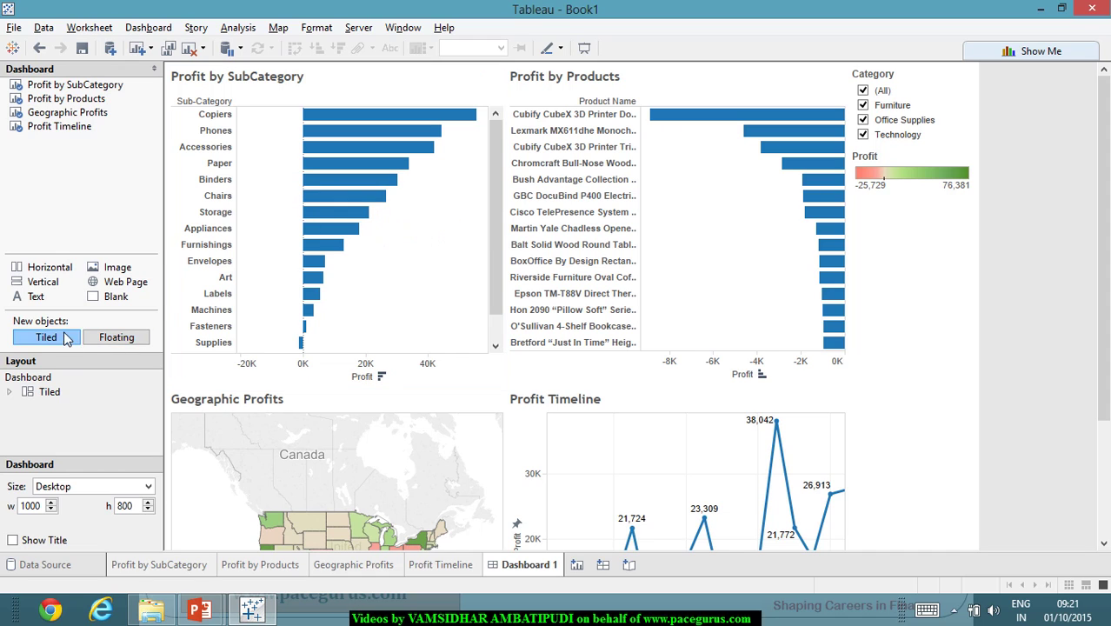
pyautogui.click(42, 298)
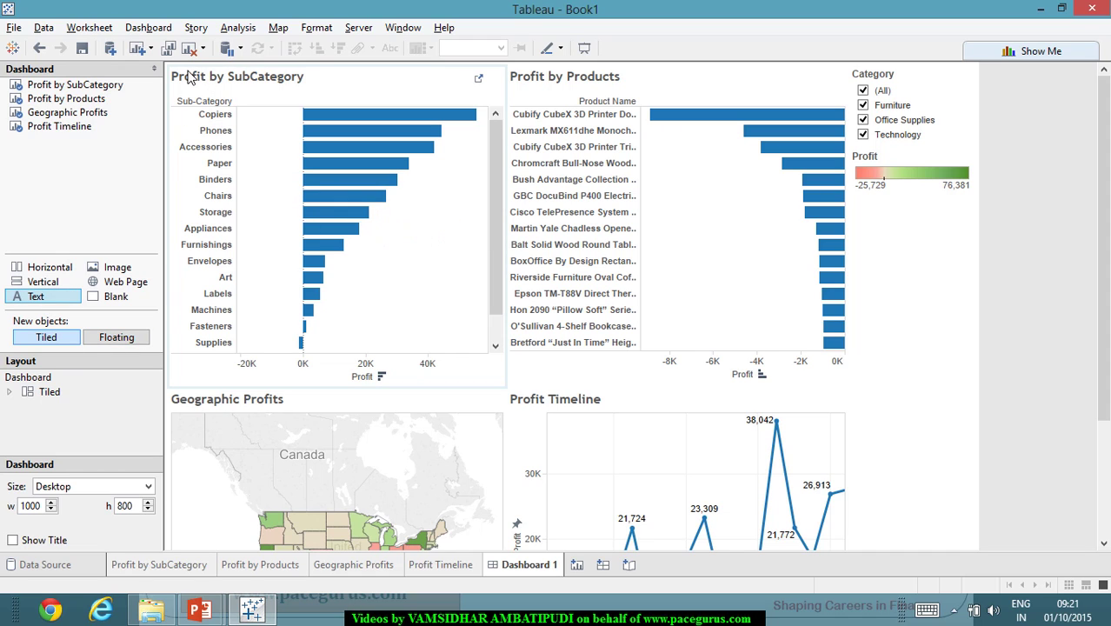
# Step: Place a text block at the dashboard top and type 'Profitability Analysis' in Arial Black
pyautogui.click(190, 75)
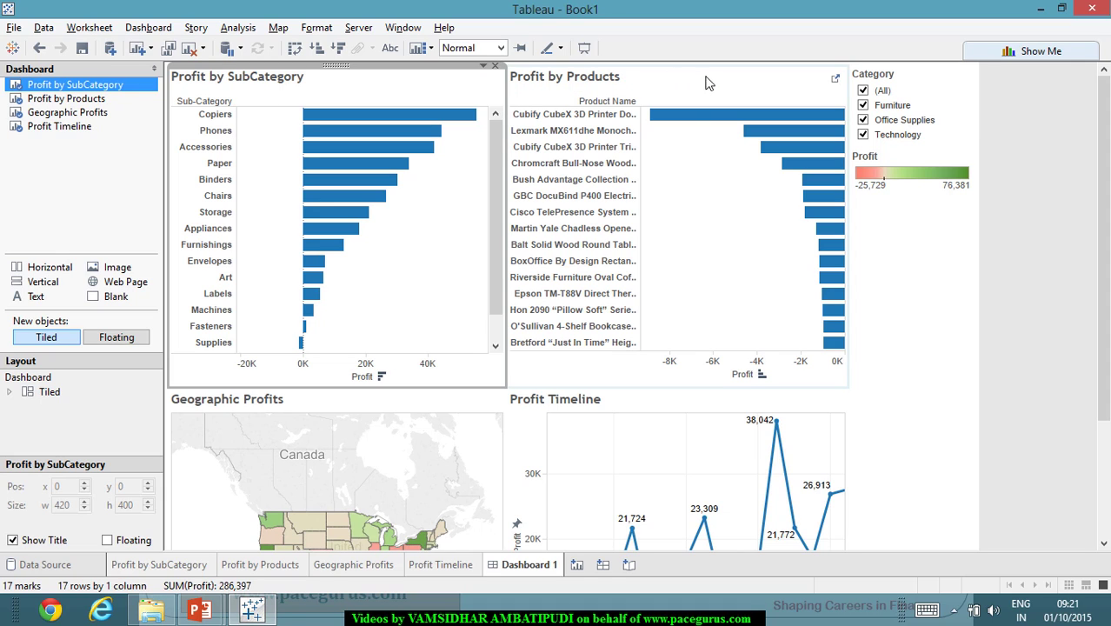
pyautogui.click(946, 232)
pyautogui.click(297, 73)
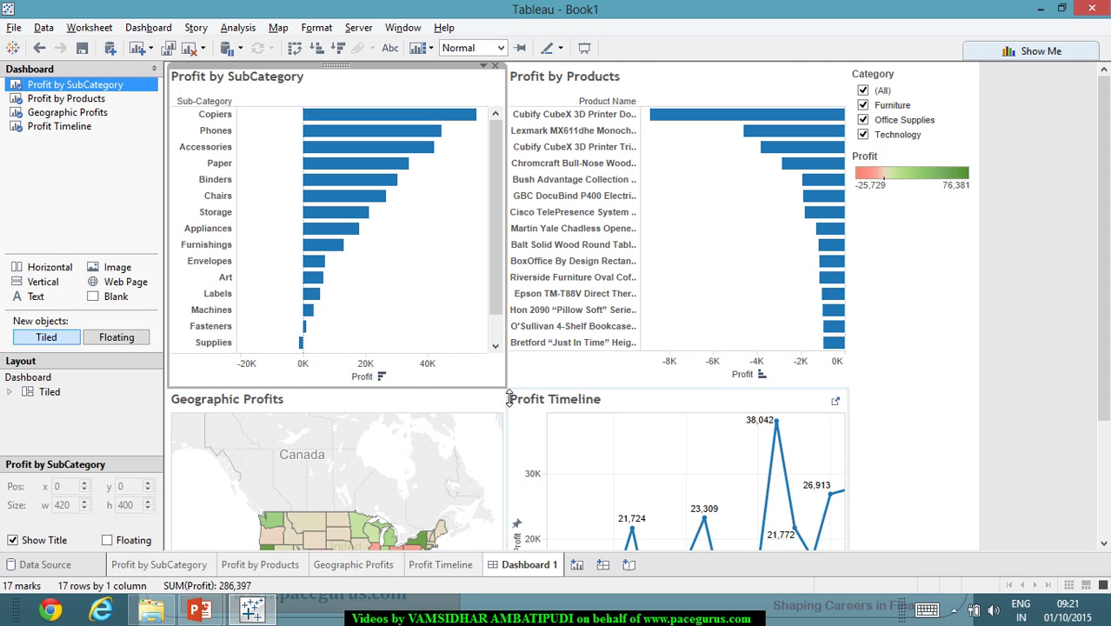
pyautogui.moveTo(44, 297); pyautogui.dragTo(309, 66)
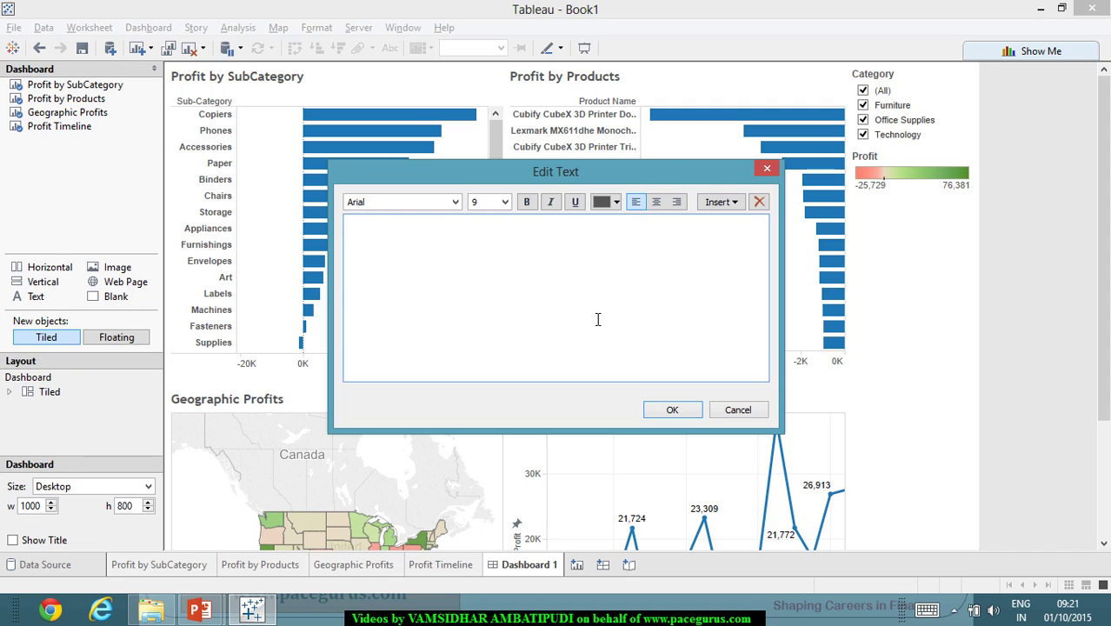
pyautogui.click(455, 202)
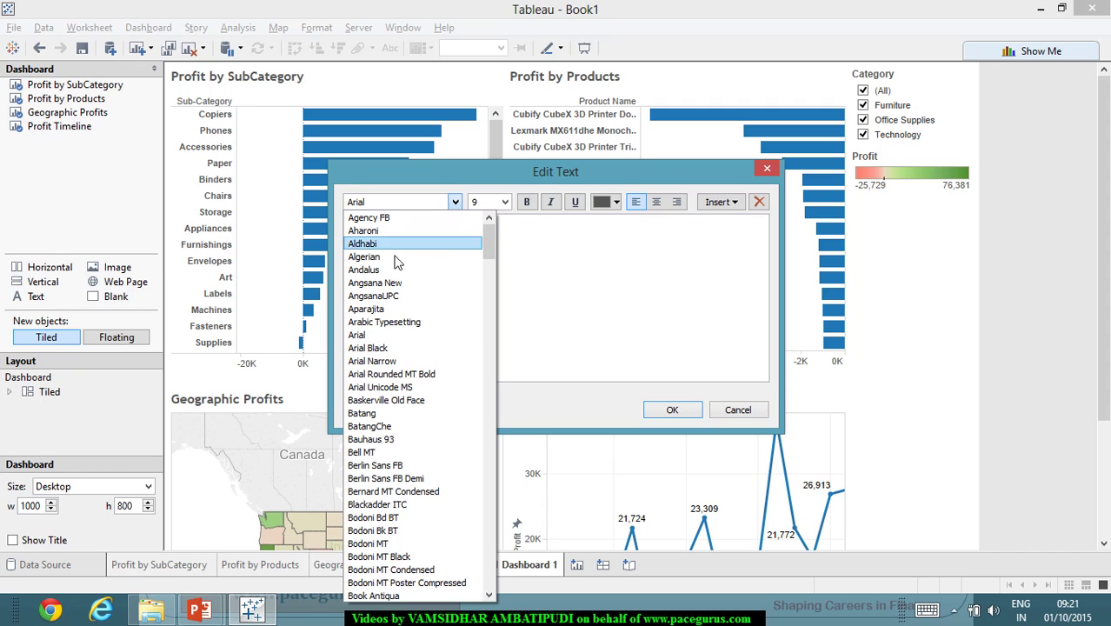
pyautogui.click(416, 353)
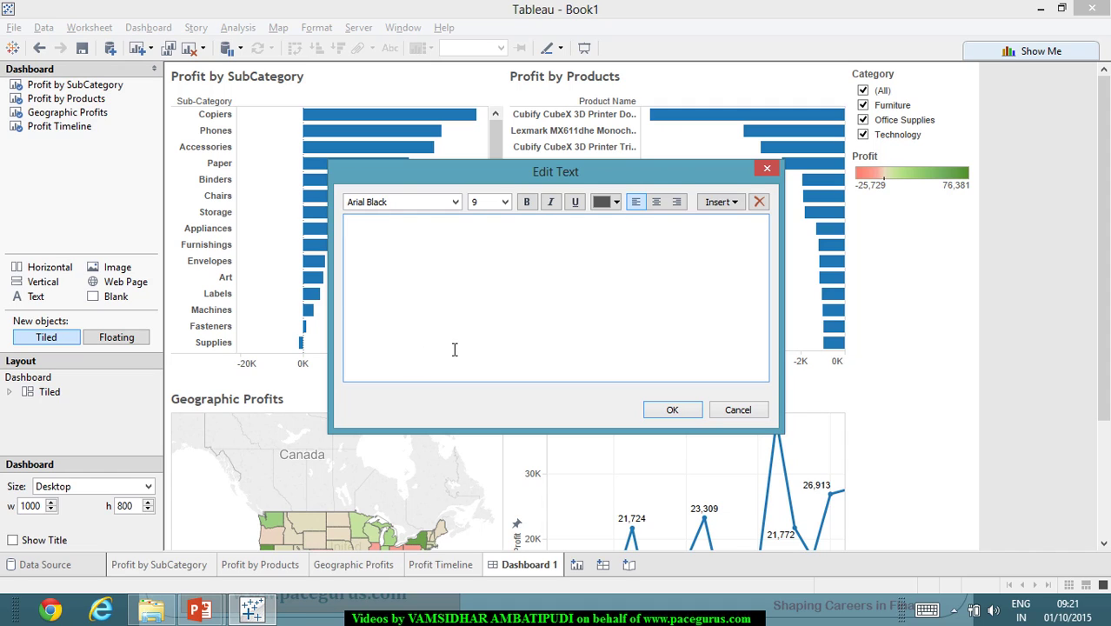
pyautogui.write('Profitability')
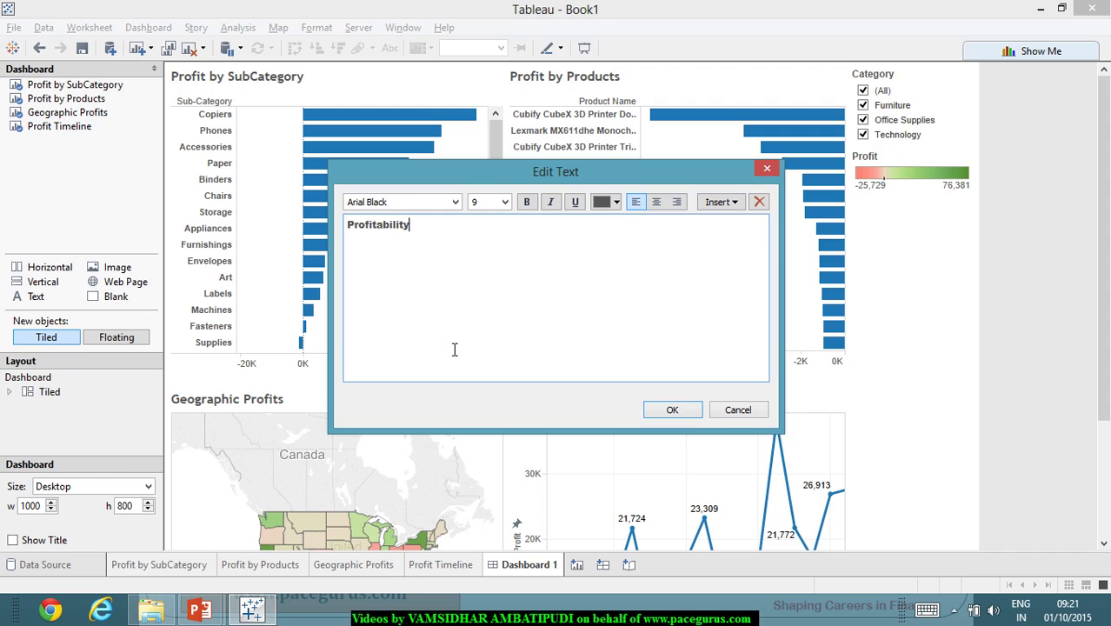
pyautogui.write(' Analysis')
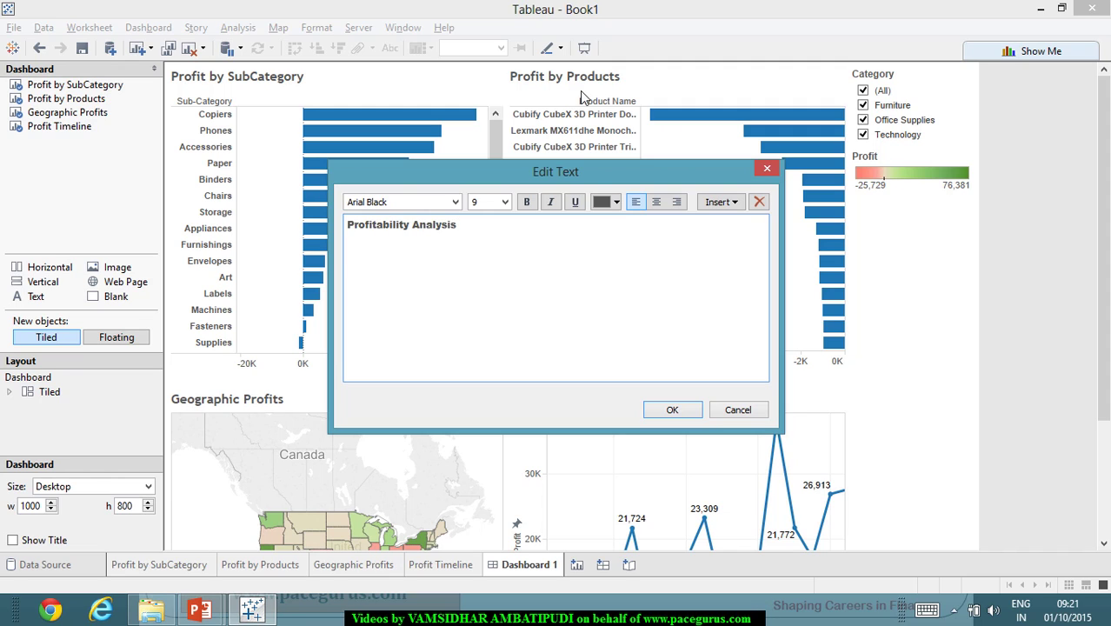
# Step: Set the 'Profitability Analysis' heading text to size 12 and confirm it
pyautogui.click(504, 202)
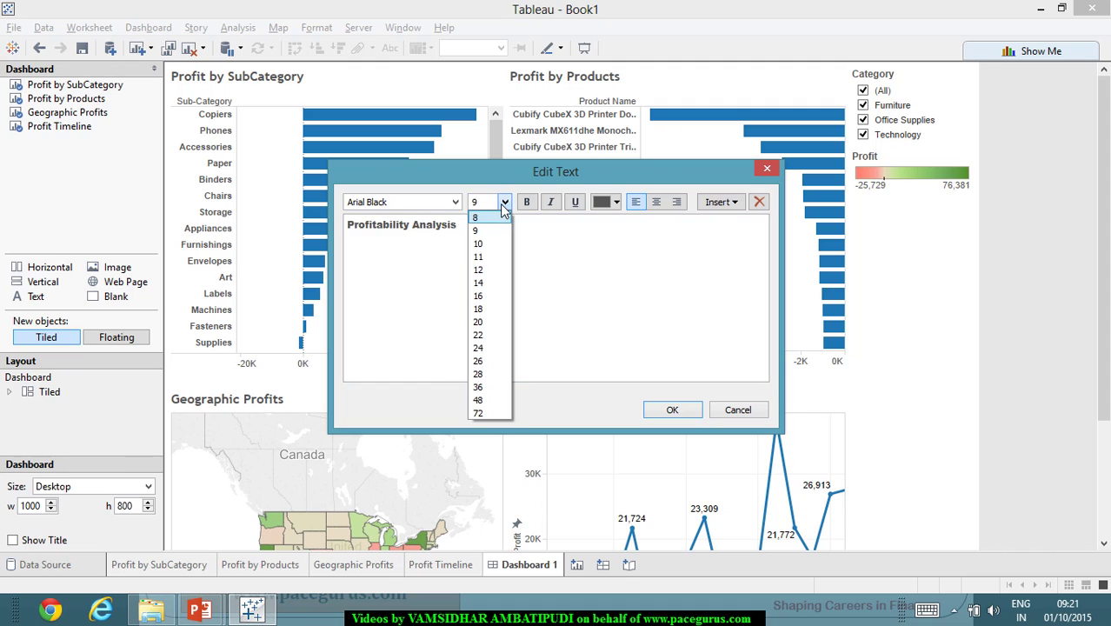
pyautogui.click(494, 269)
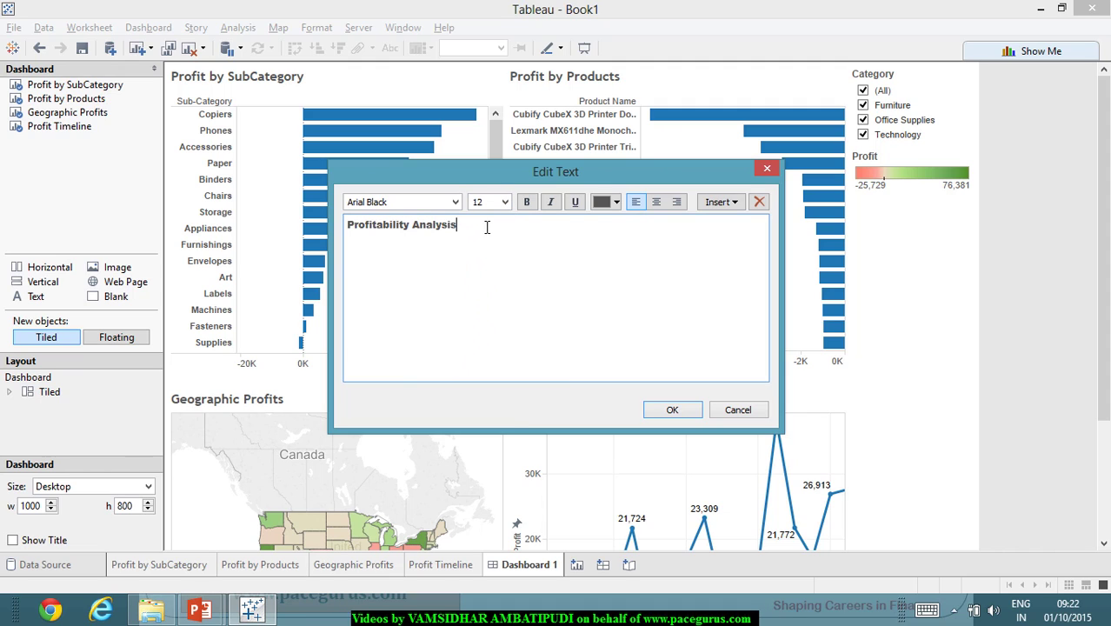
pyautogui.moveTo(451, 241); pyautogui.dragTo(367, 233)
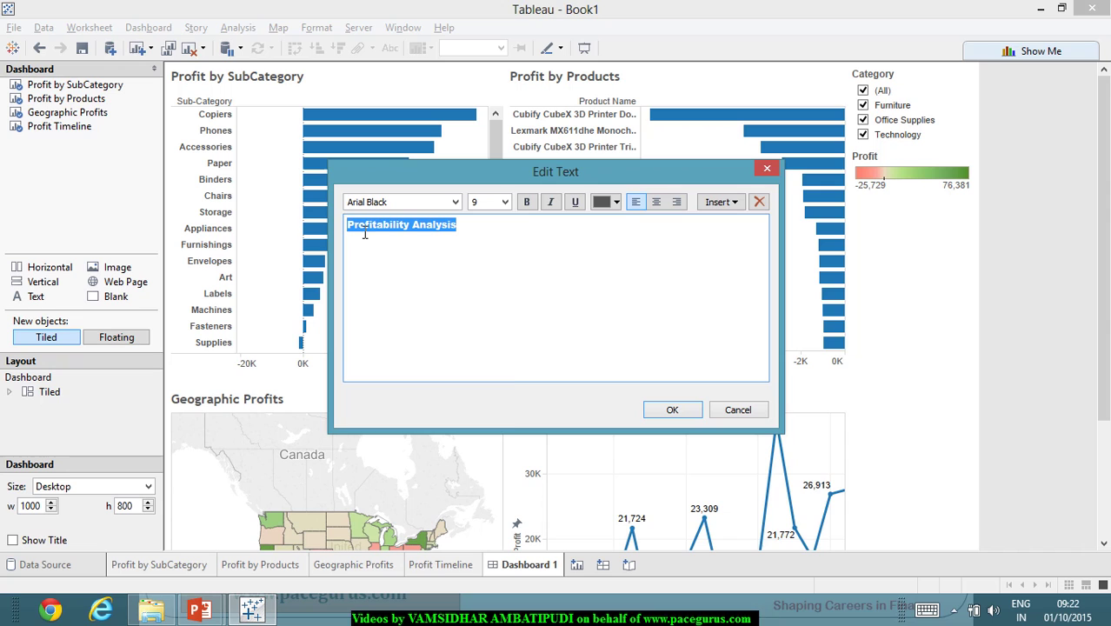
pyautogui.click(504, 202)
pyautogui.click(492, 270)
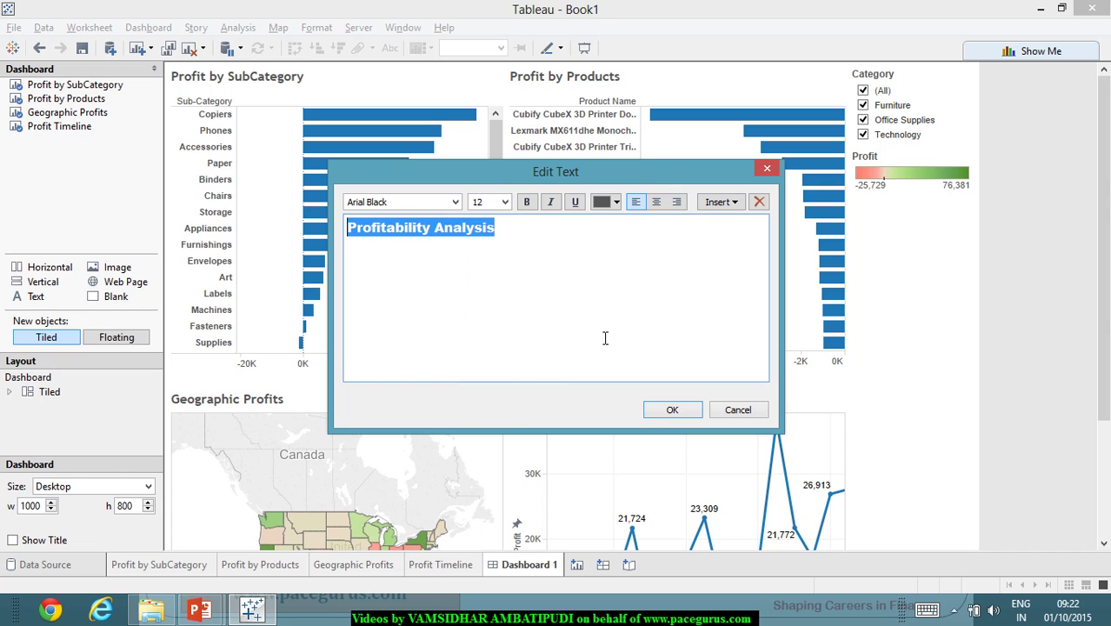
pyautogui.click(672, 411)
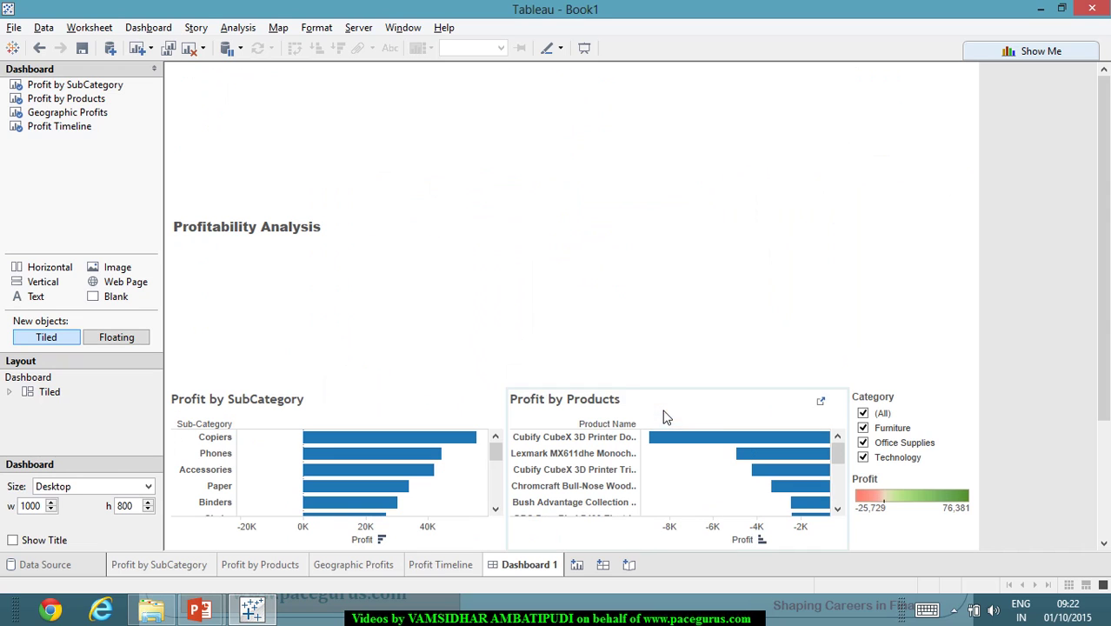
# Step: Shrink the heading object to a thin strip across the top of the dashboard
pyautogui.click(290, 237)
pyautogui.doubleClick(568, 387)
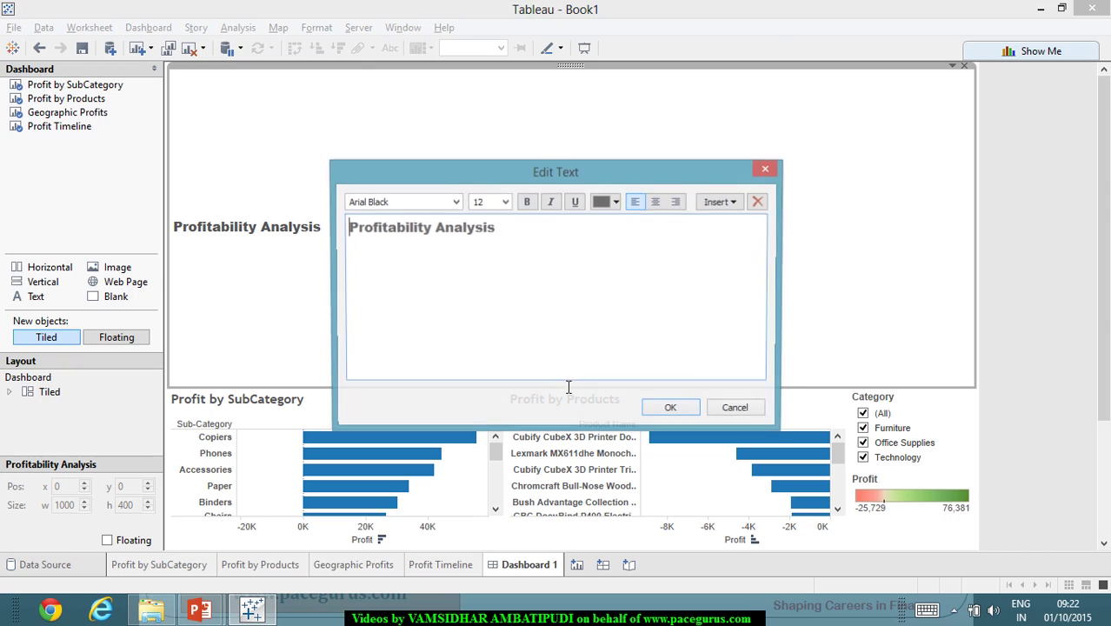
pyautogui.click(721, 411)
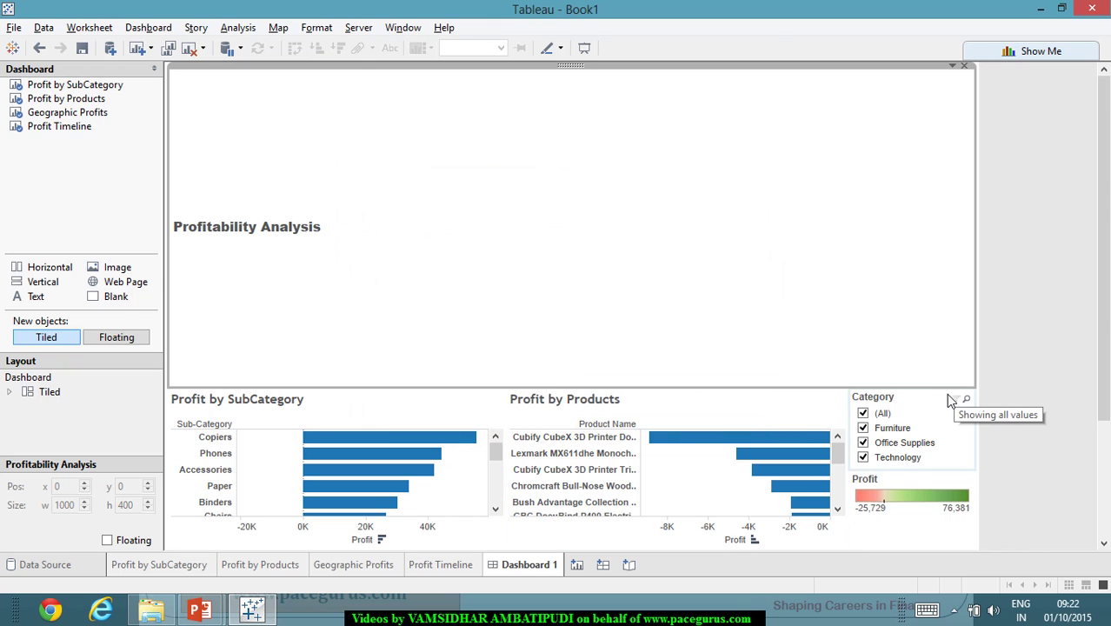
pyautogui.moveTo(942, 400); pyautogui.dragTo(938, 109)
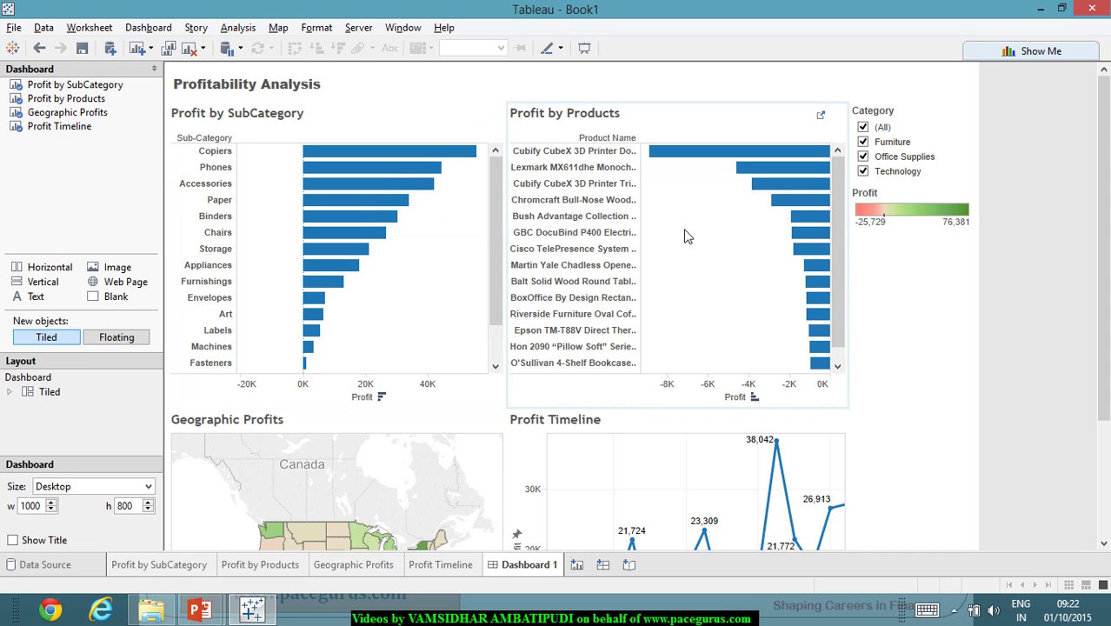
# Step: Add a second line 'Select one or more sub categories' to the Profit by SubCategory title
pyautogui.click(254, 122)
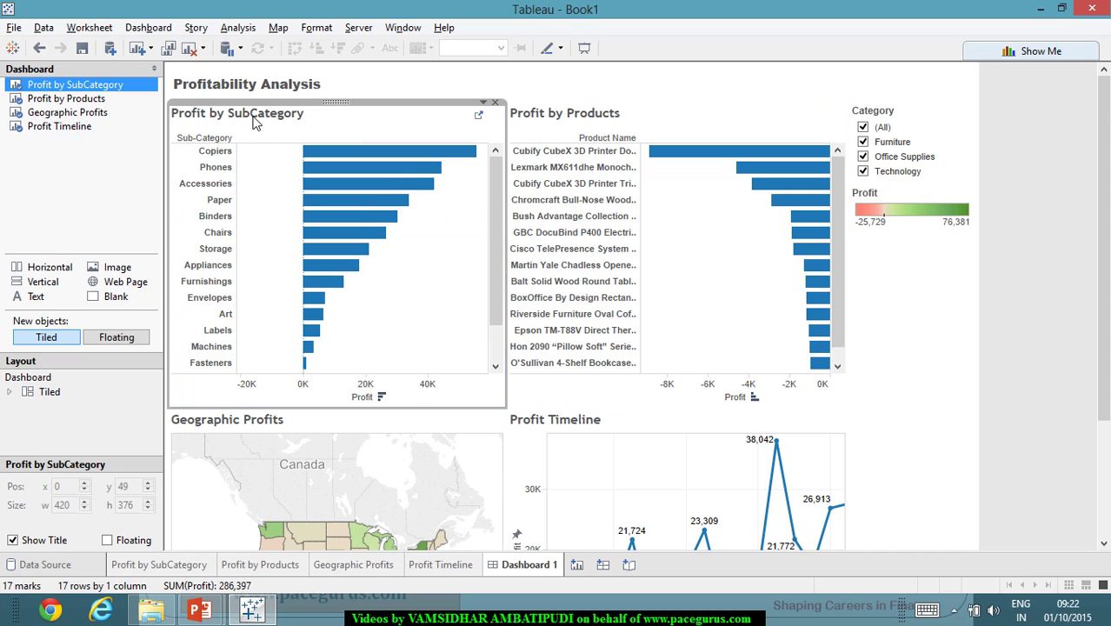
pyautogui.doubleClick(261, 122)
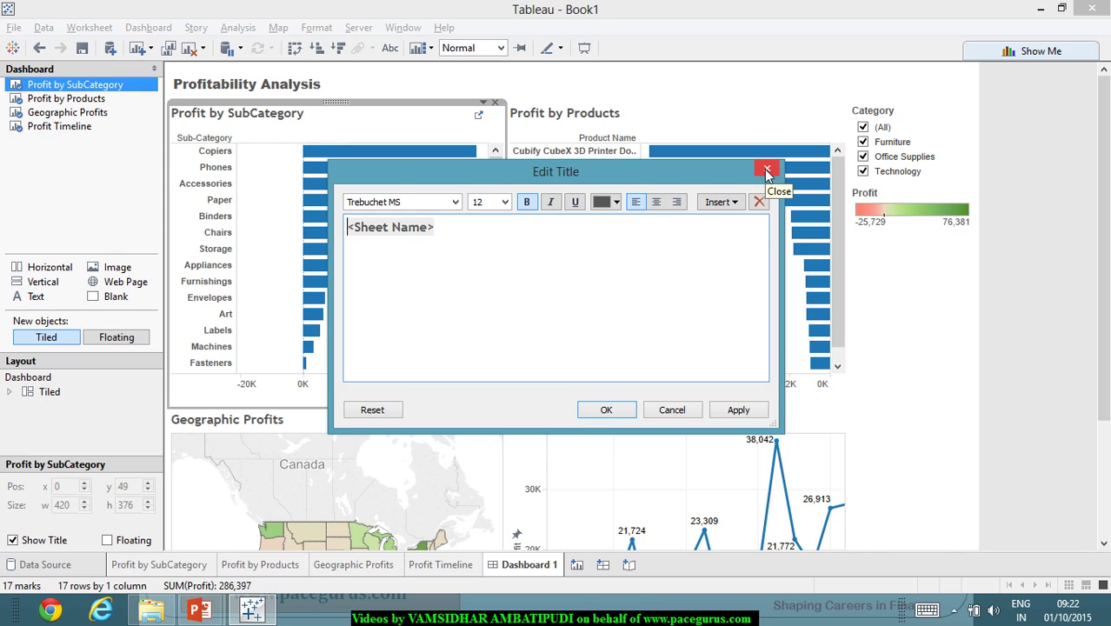
pyautogui.click(442, 229)
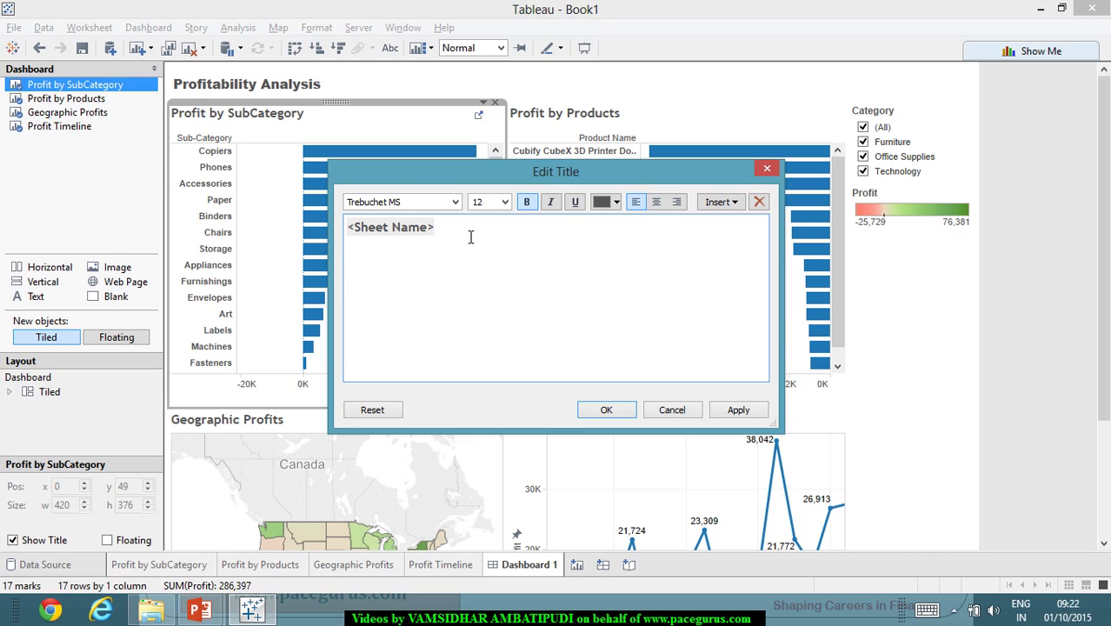
pyautogui.write('Select one or more ')
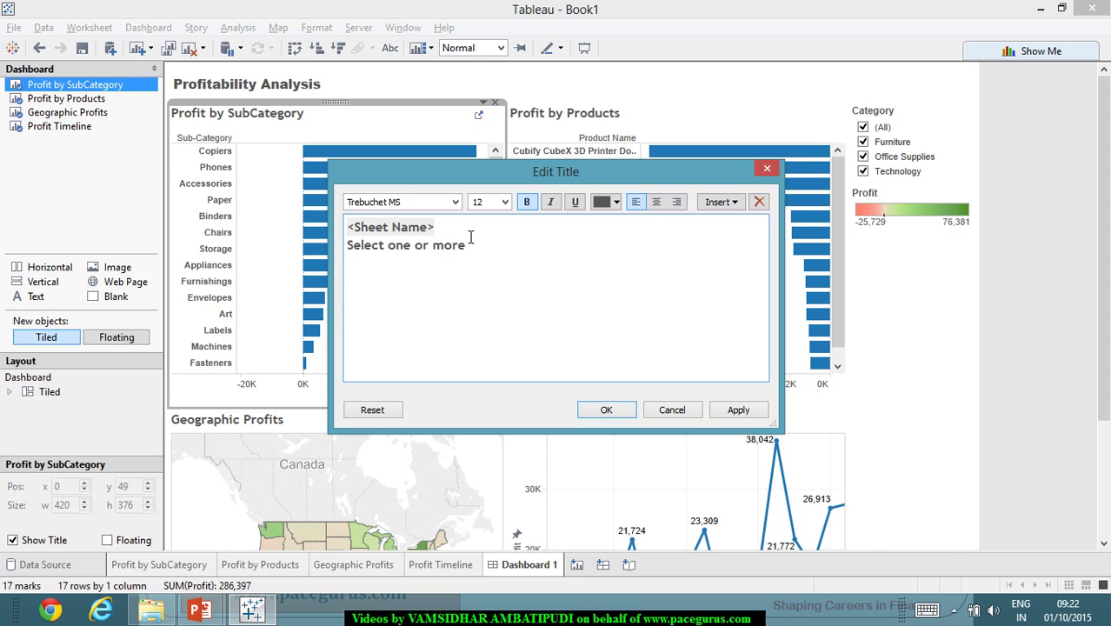
pyautogui.write('sub categories')
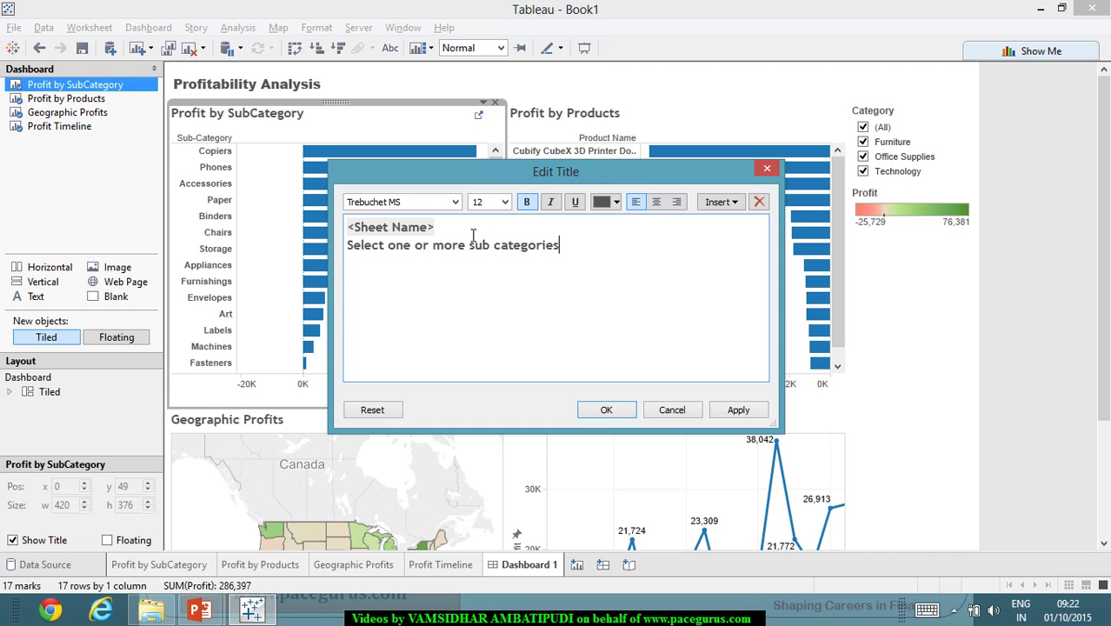
# Step: Format the subtitle line as Arial, size 9, not bold
pyautogui.moveTo(574, 248); pyautogui.dragTo(333, 259)
pyautogui.click(454, 202)
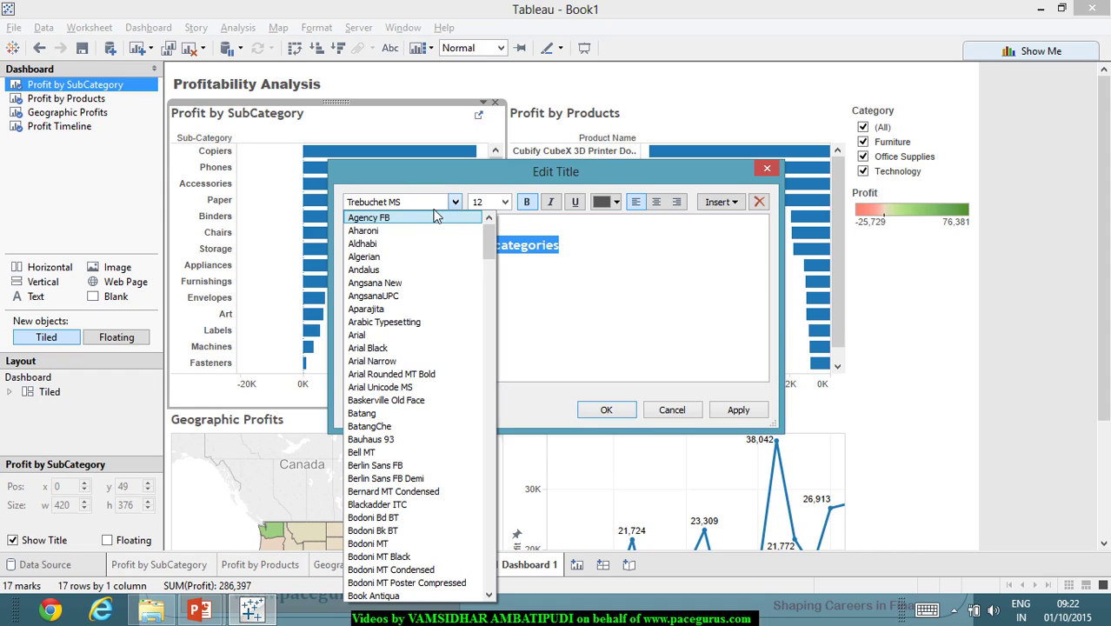
pyautogui.click(369, 217)
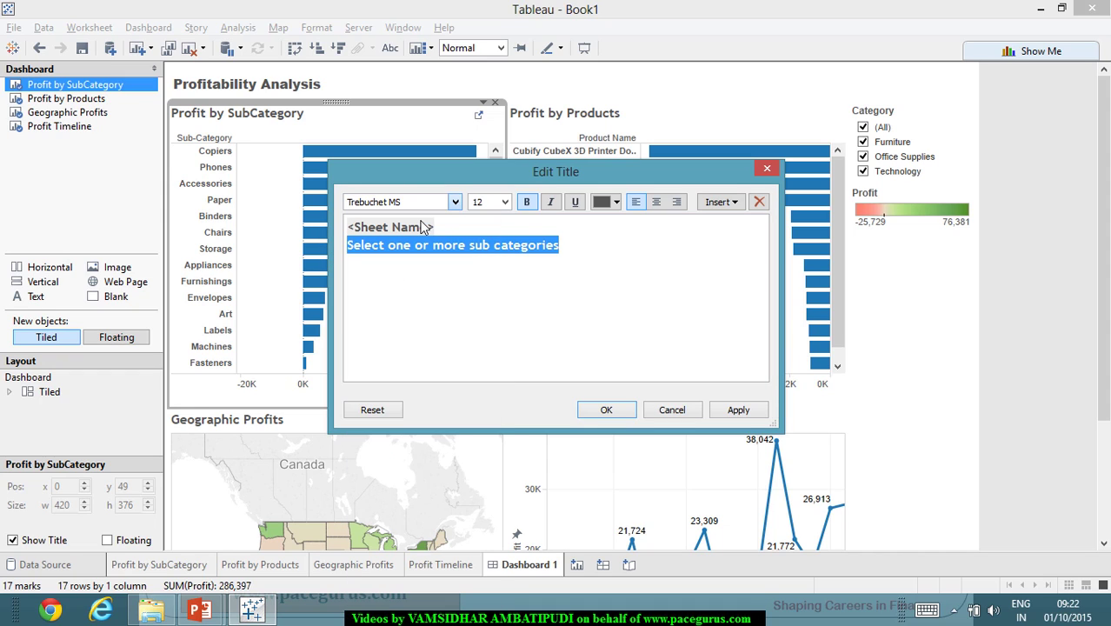
pyautogui.click(504, 202)
pyautogui.click(475, 231)
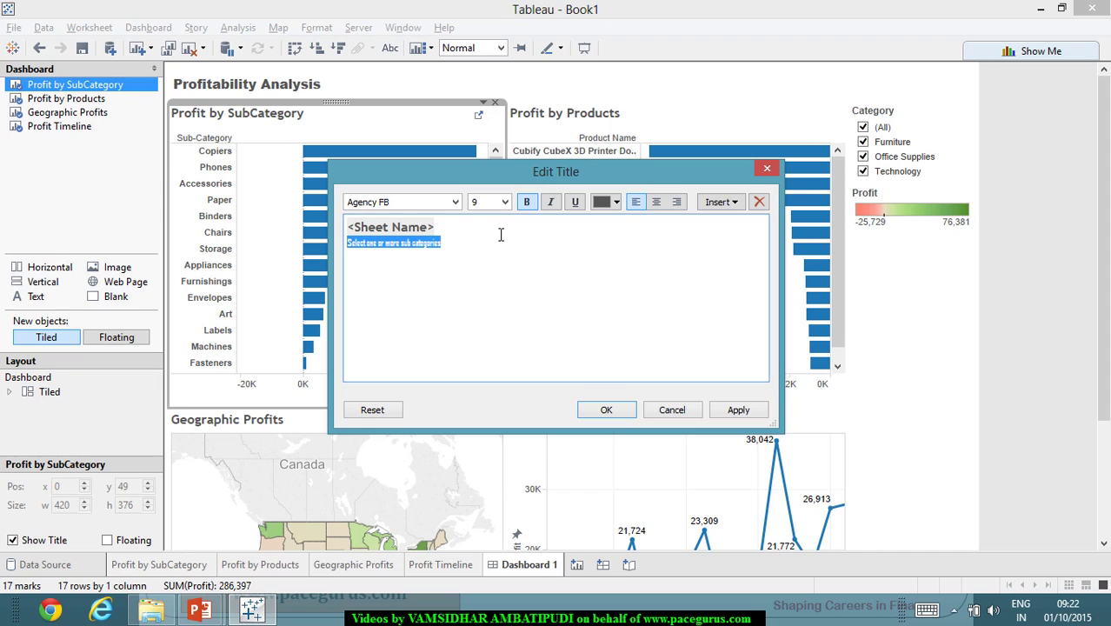
pyautogui.click(528, 203)
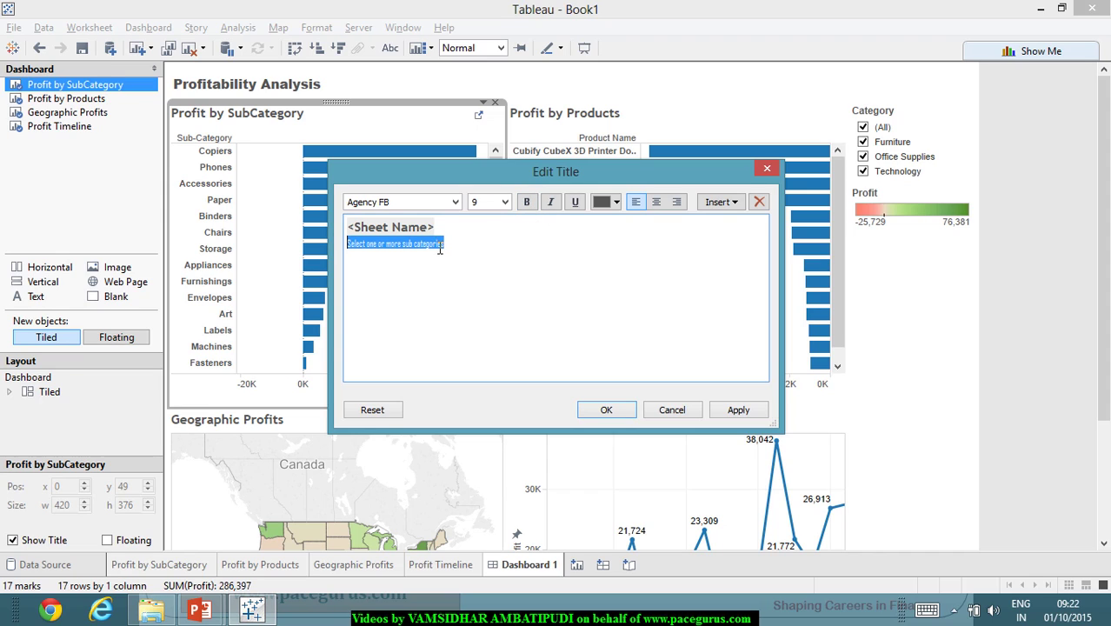
pyautogui.click(455, 202)
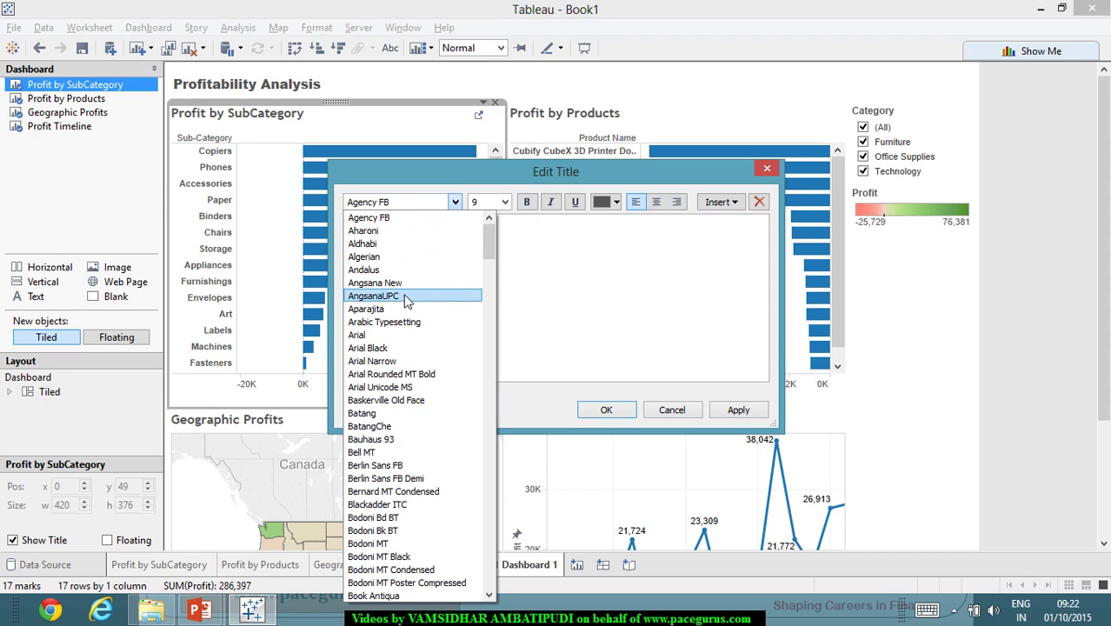
pyautogui.press('Escape')
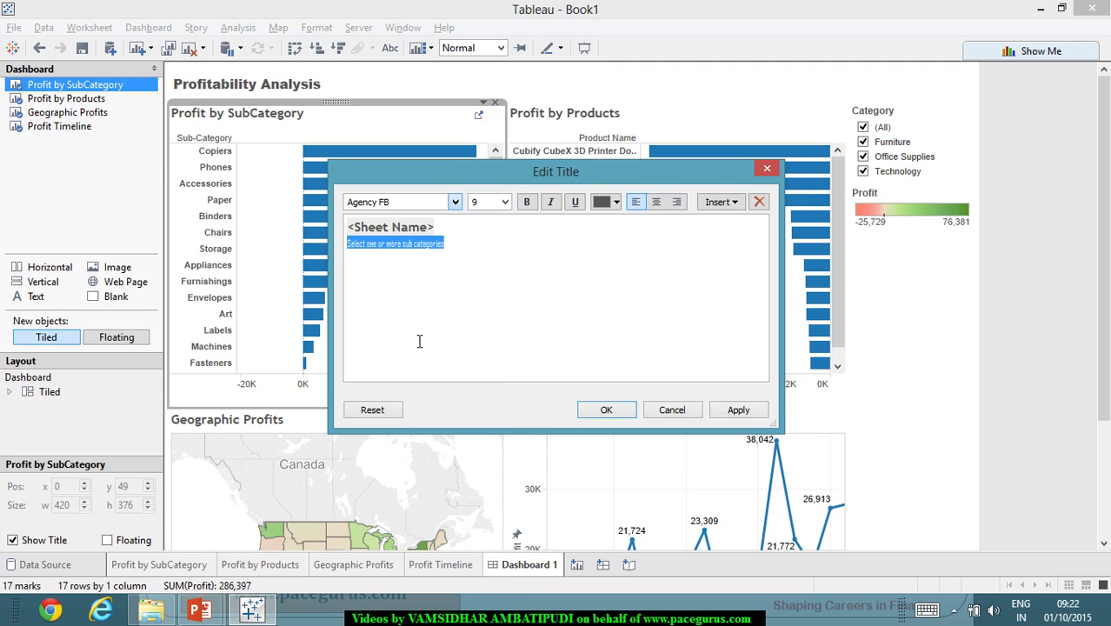
pyautogui.write('Arial')
pyautogui.press('Return')
# Step: Apply and save the SubCategory title, then open the Profit by Products title editor
pyautogui.click(512, 301)
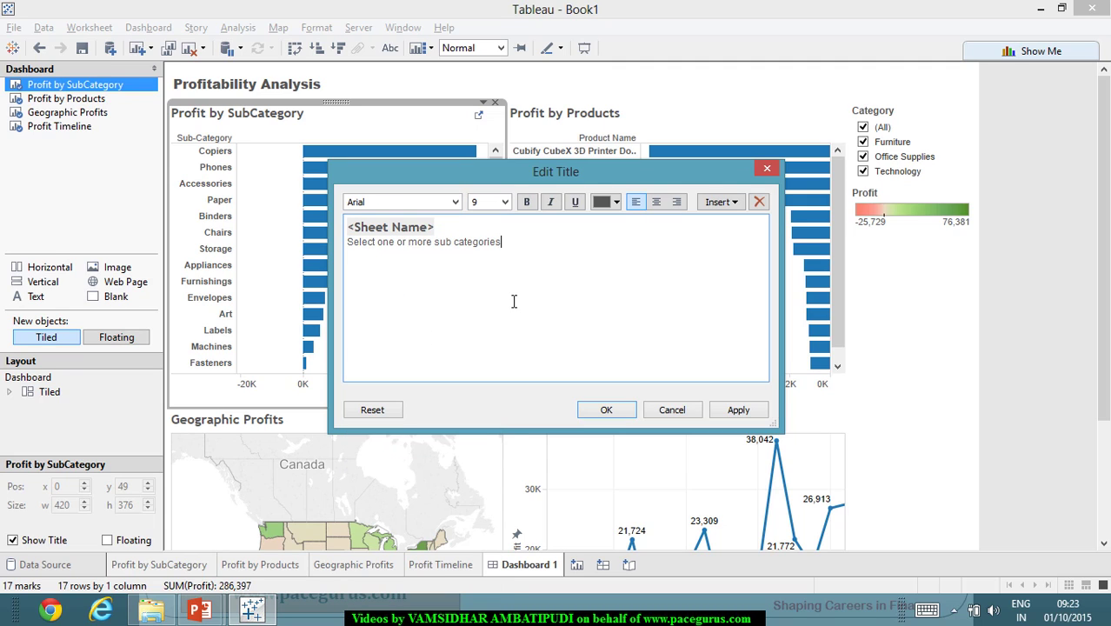
pyautogui.click(737, 409)
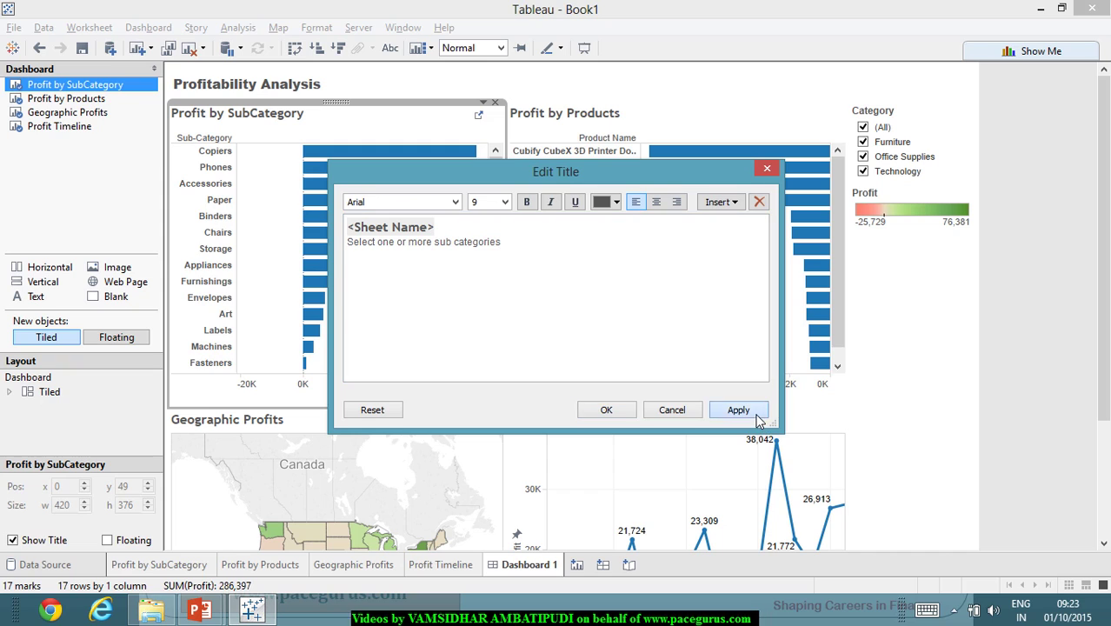
pyautogui.click(607, 410)
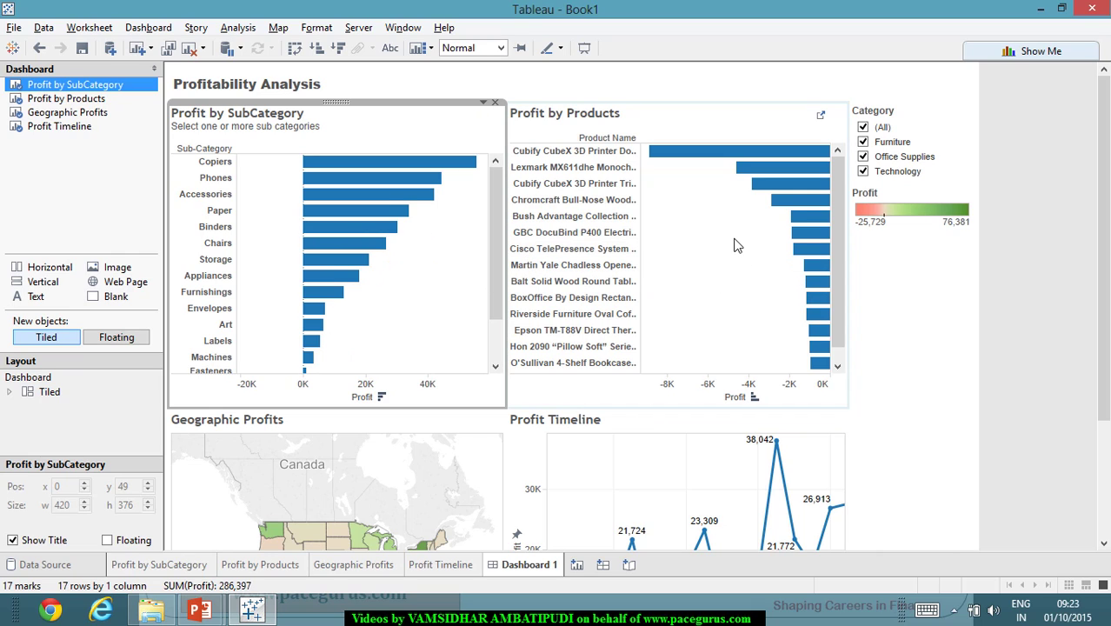
pyautogui.click(606, 118)
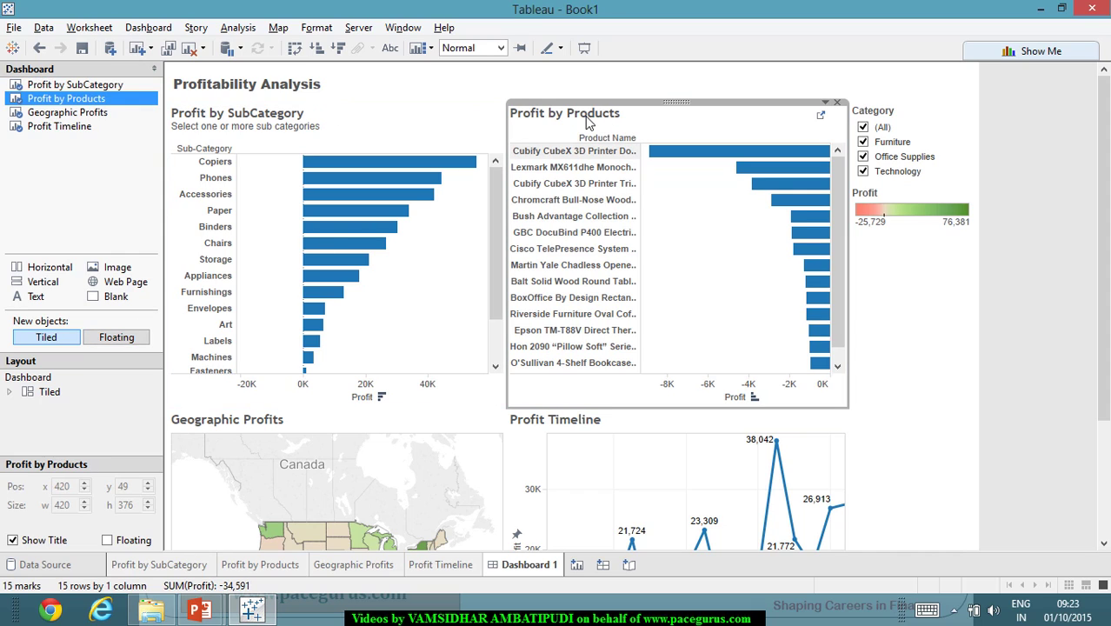
pyautogui.doubleClick(588, 120)
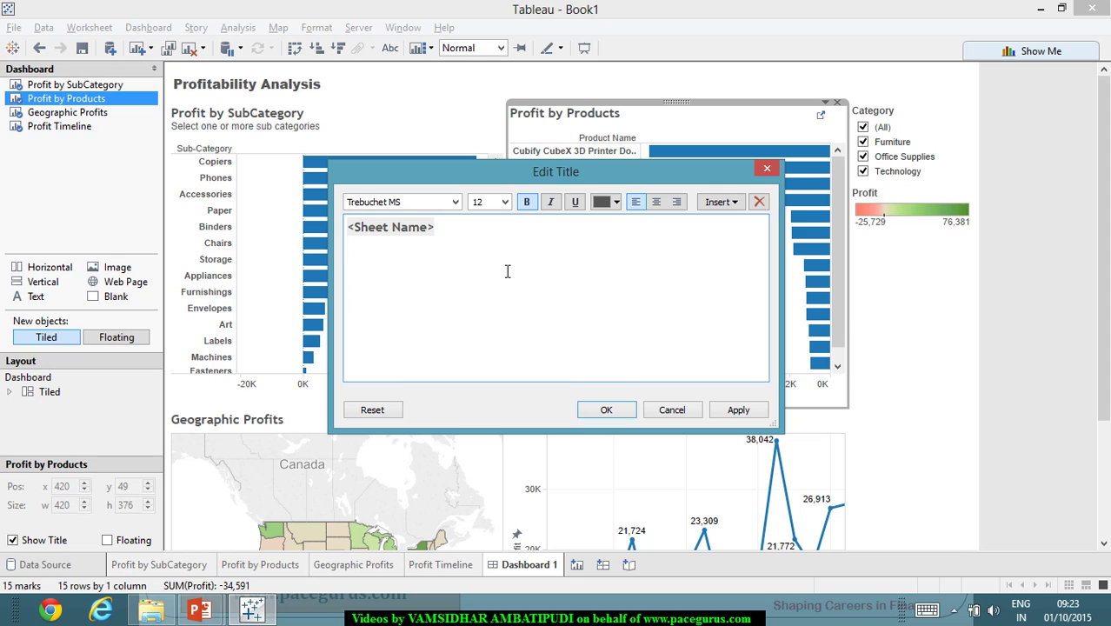
# Step: Add the line 'Select a product to get its profitability Geography wise and over time' under Profit by Products in Arial 9
pyautogui.write('Select a product t one orp product to')
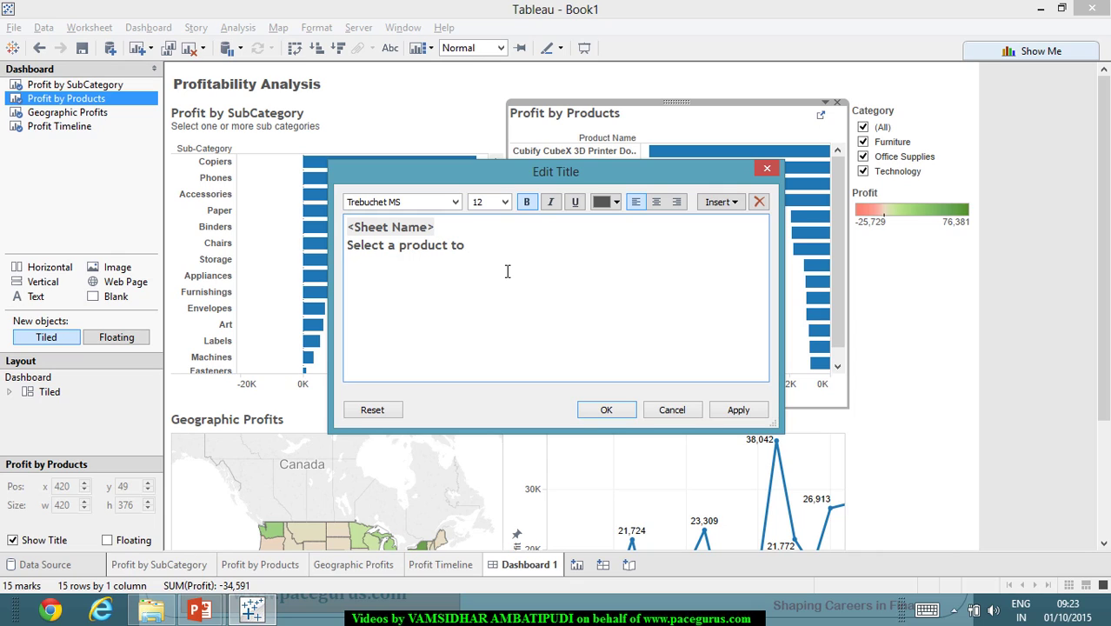
pyautogui.write(' get its profitability')
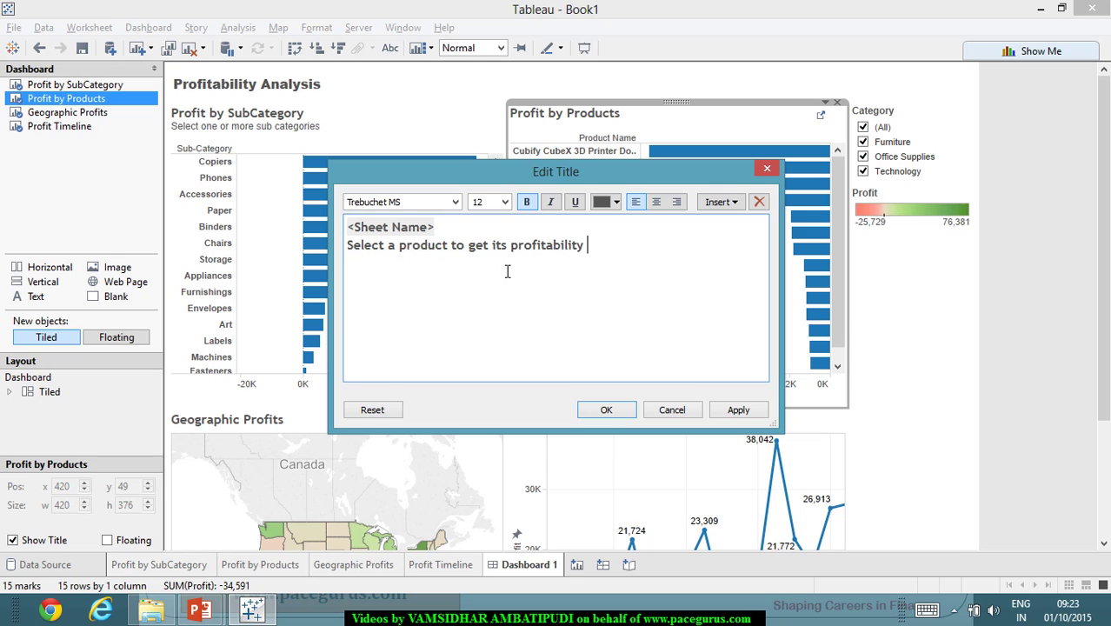
pyautogui.write('Geography wise and')
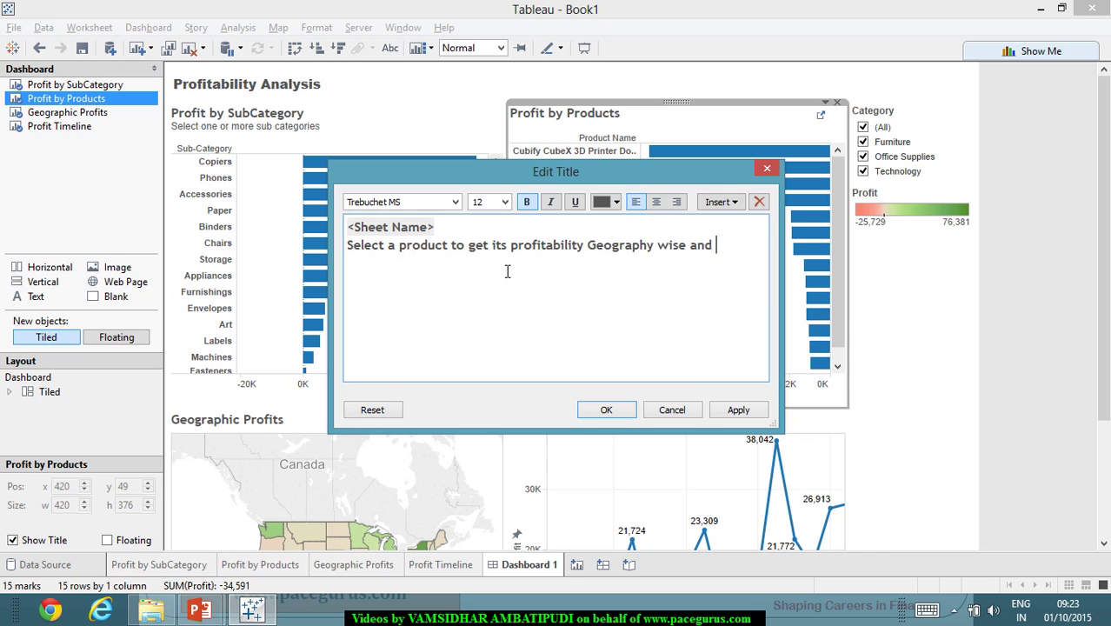
pyautogui.write('ime')
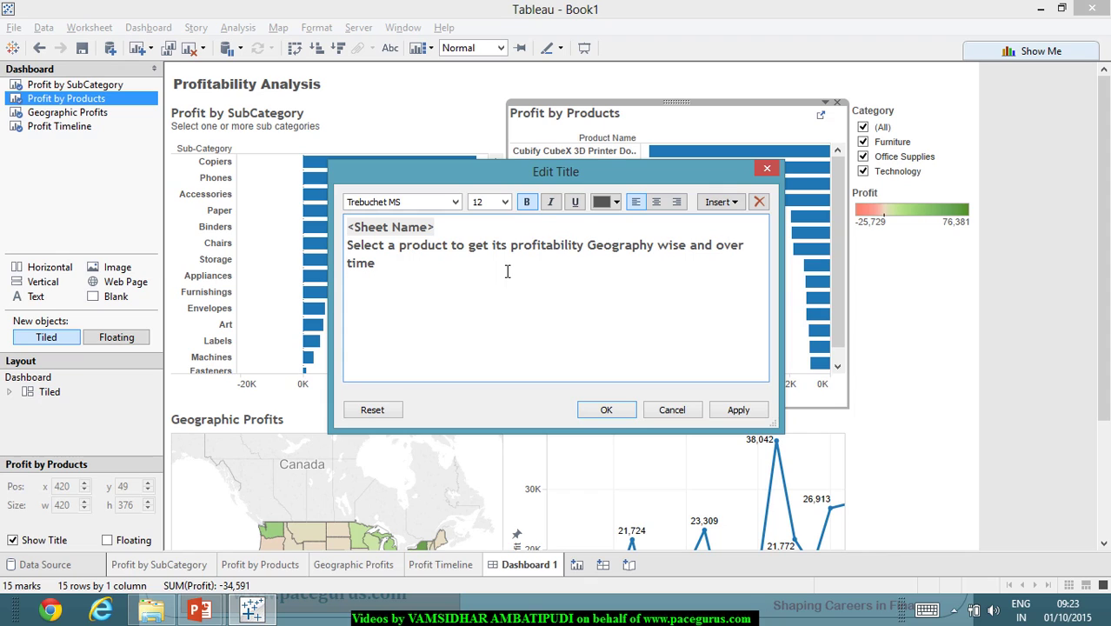
pyautogui.moveTo(384, 273); pyautogui.dragTo(345, 247)
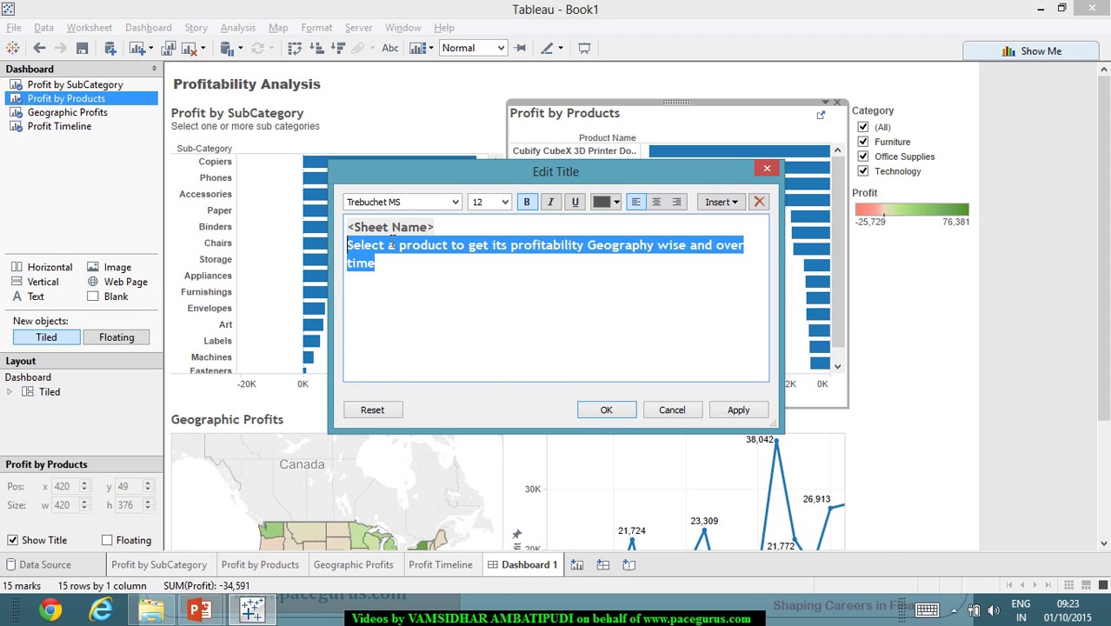
pyautogui.click(455, 202)
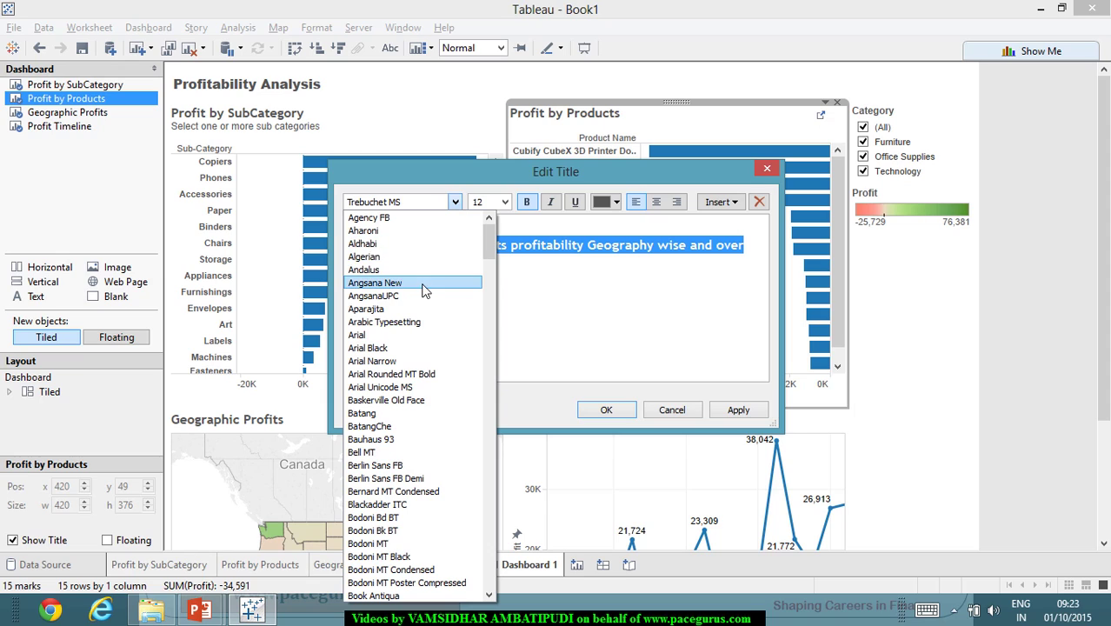
pyautogui.click(400, 336)
pyautogui.click(503, 204)
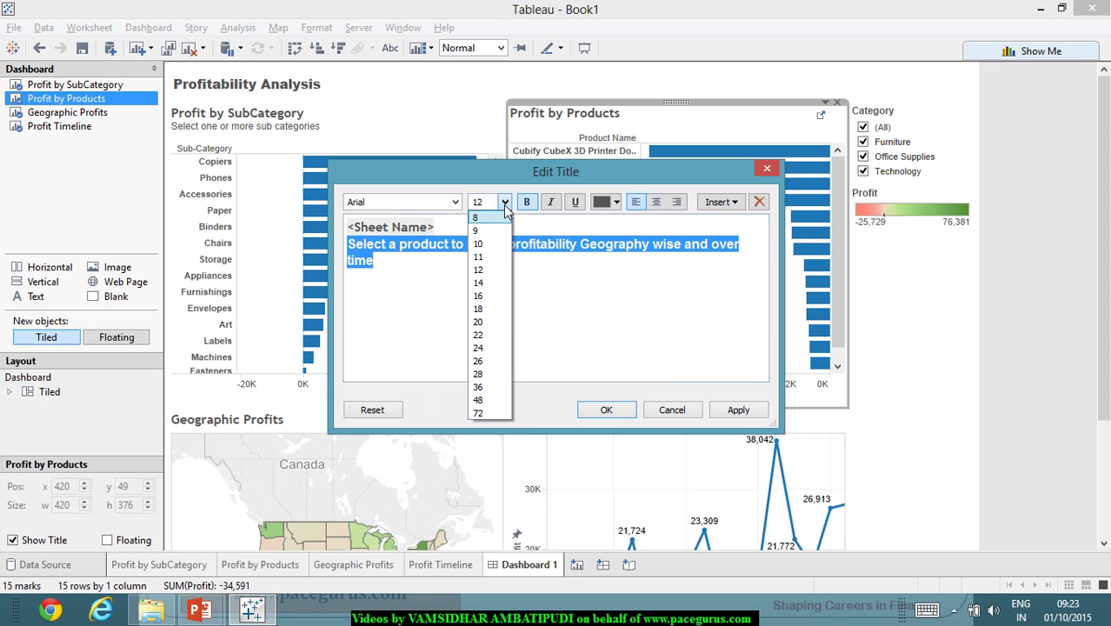
pyautogui.click(490, 231)
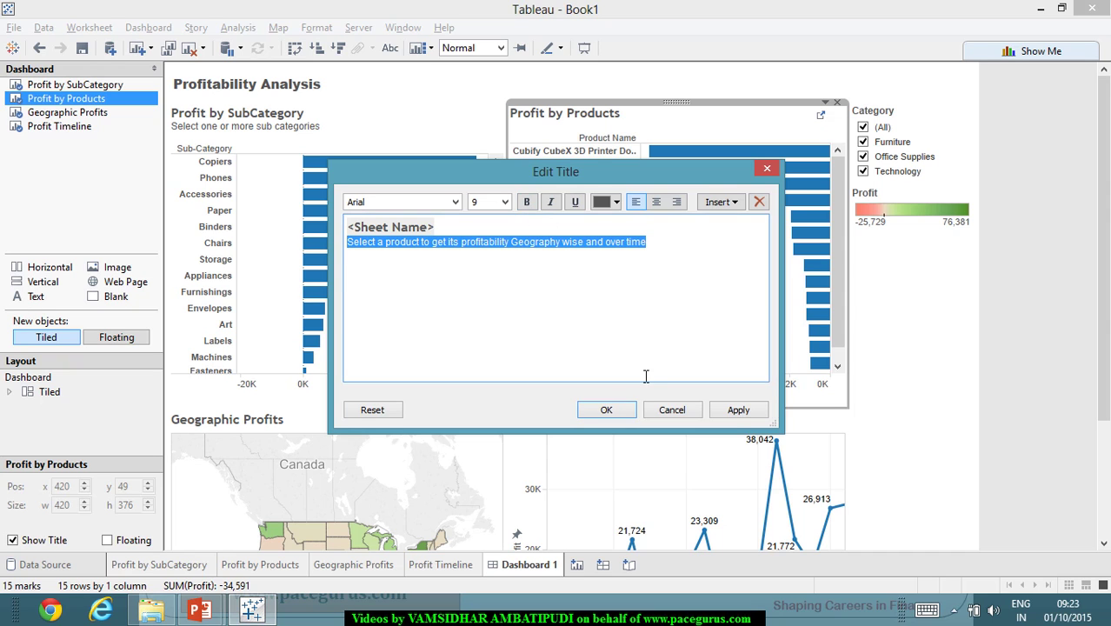
pyautogui.click(732, 415)
pyautogui.click(609, 411)
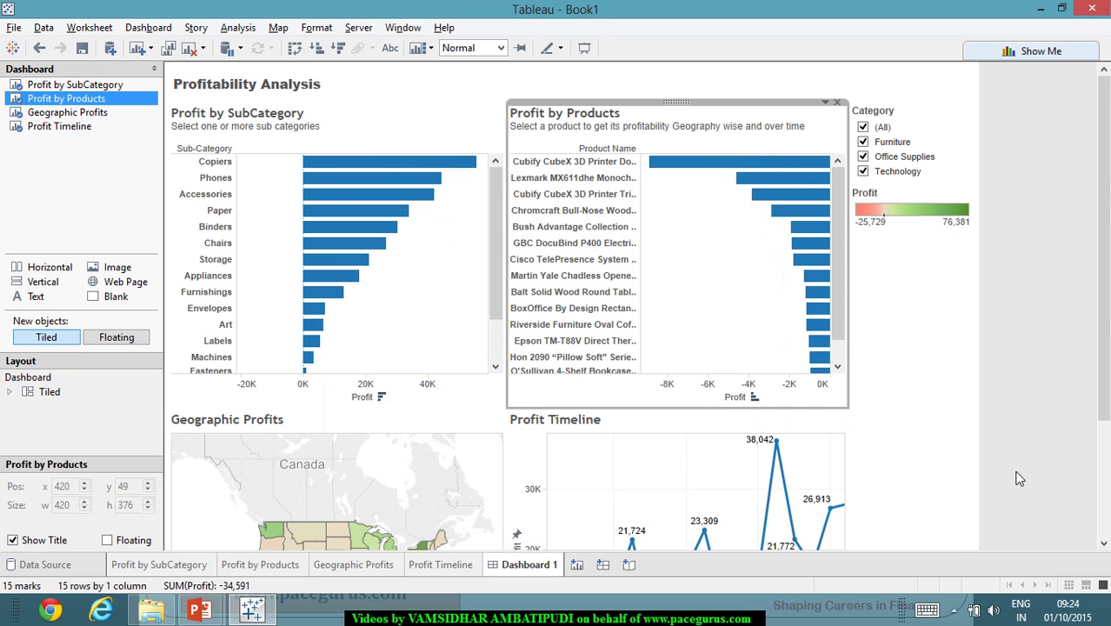
# Step: Set the Profit by SubCategory chart to fit Entire View
pyautogui.click(954, 443)
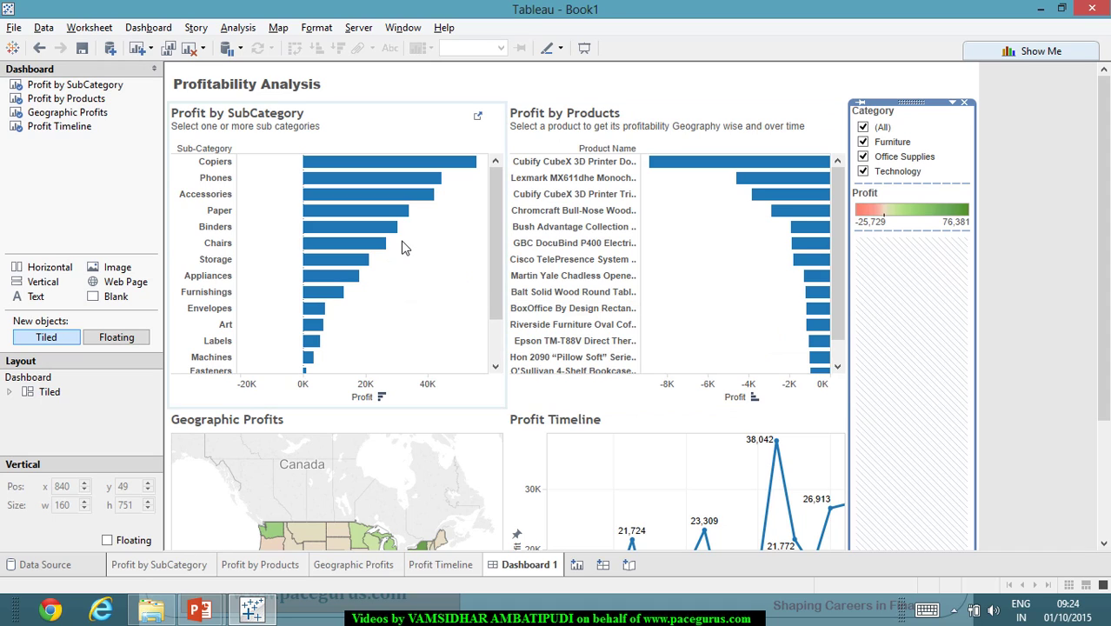
pyautogui.click(485, 137)
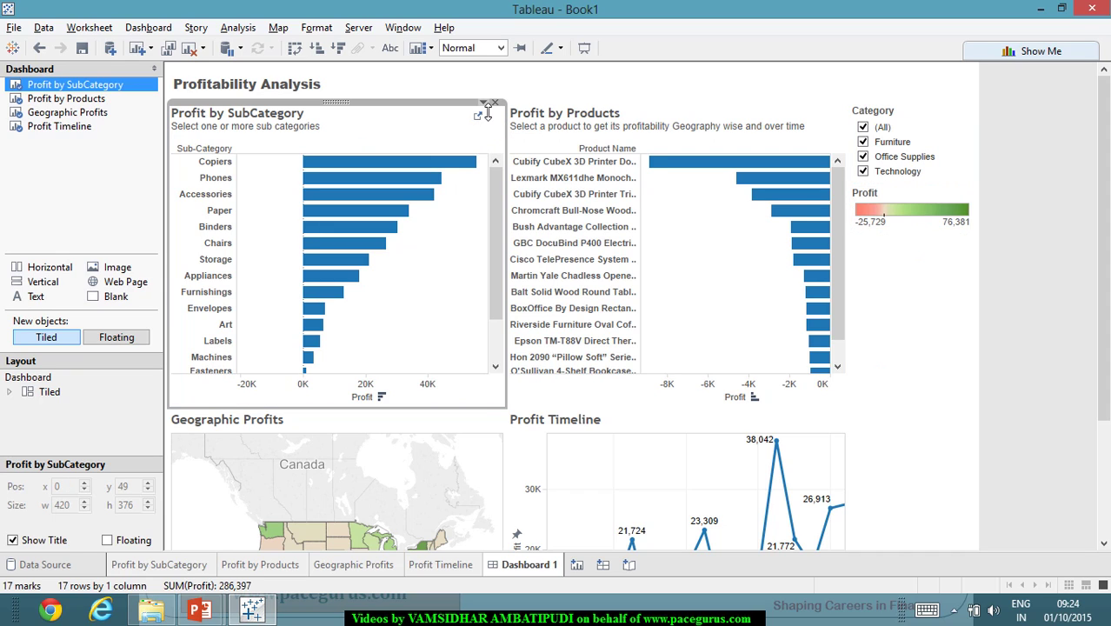
pyautogui.click(484, 103)
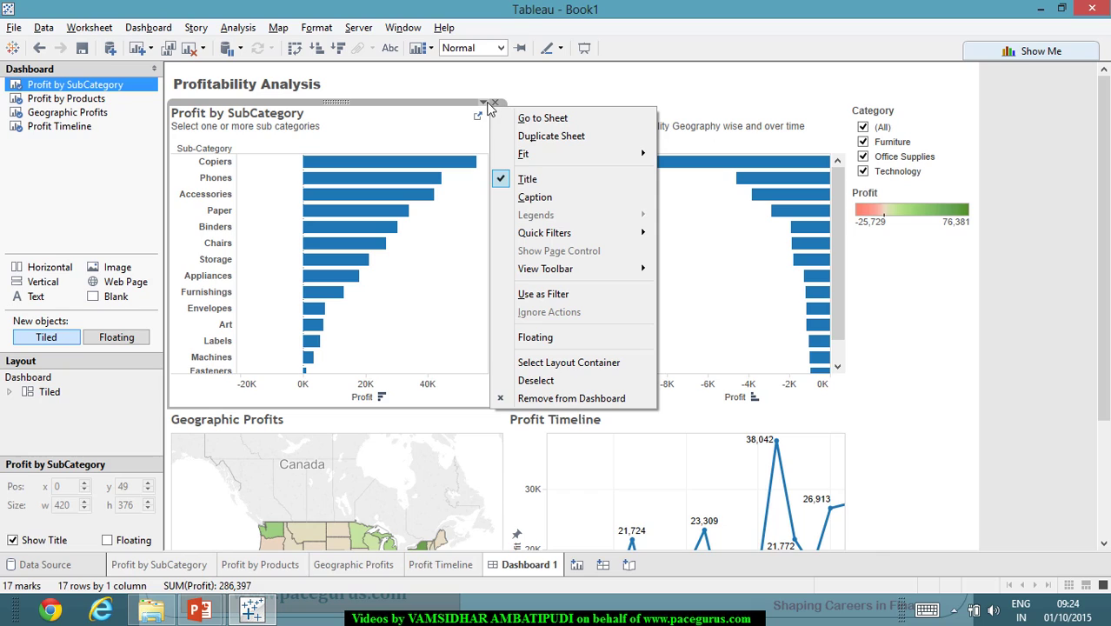
pyautogui.moveTo(591, 158)
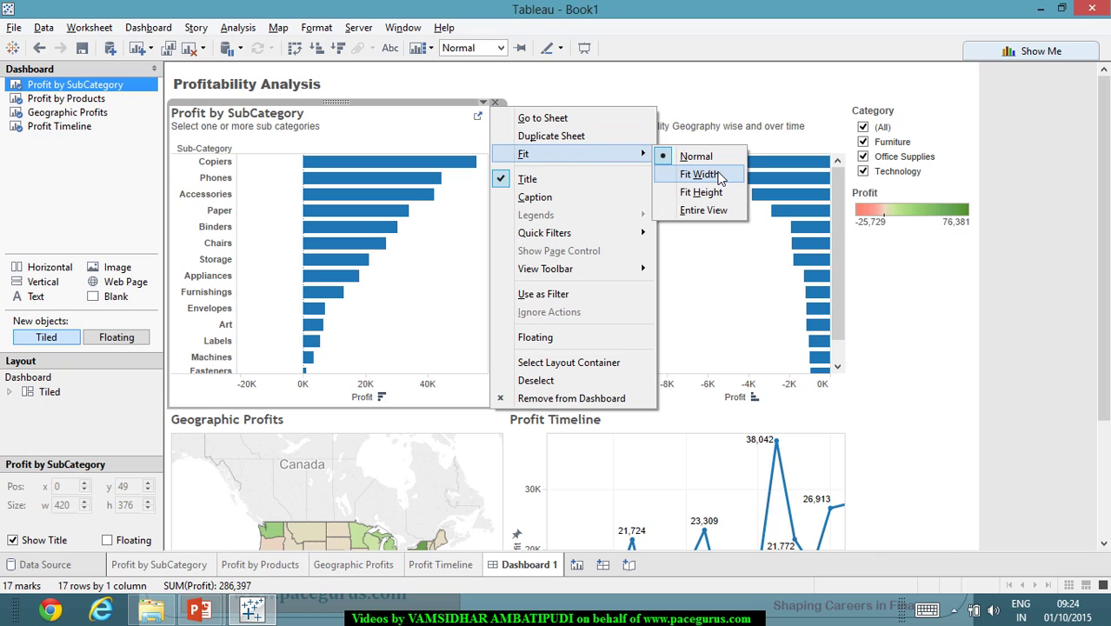
pyautogui.click(722, 211)
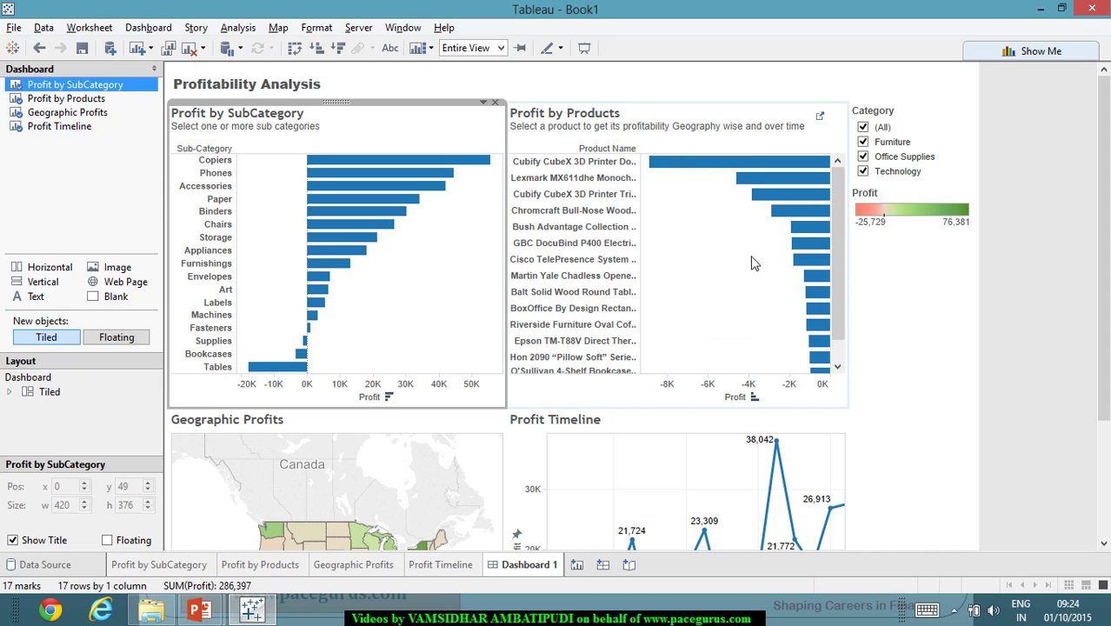
# Step: Set the Profit by Products chart to fit Entire View
pyautogui.click(816, 106)
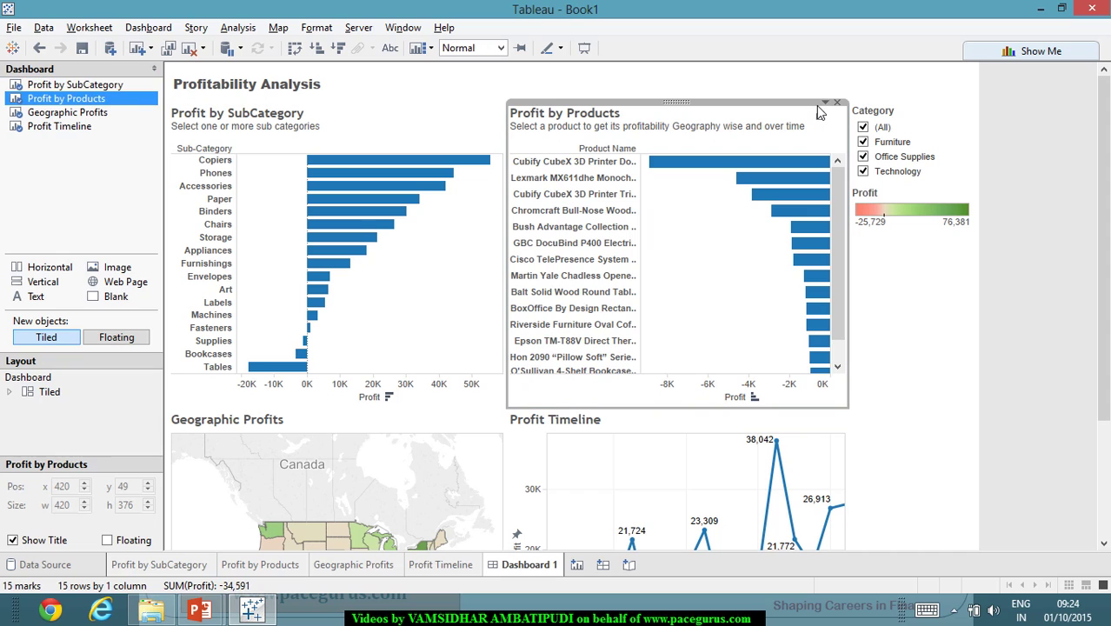
pyautogui.click(825, 102)
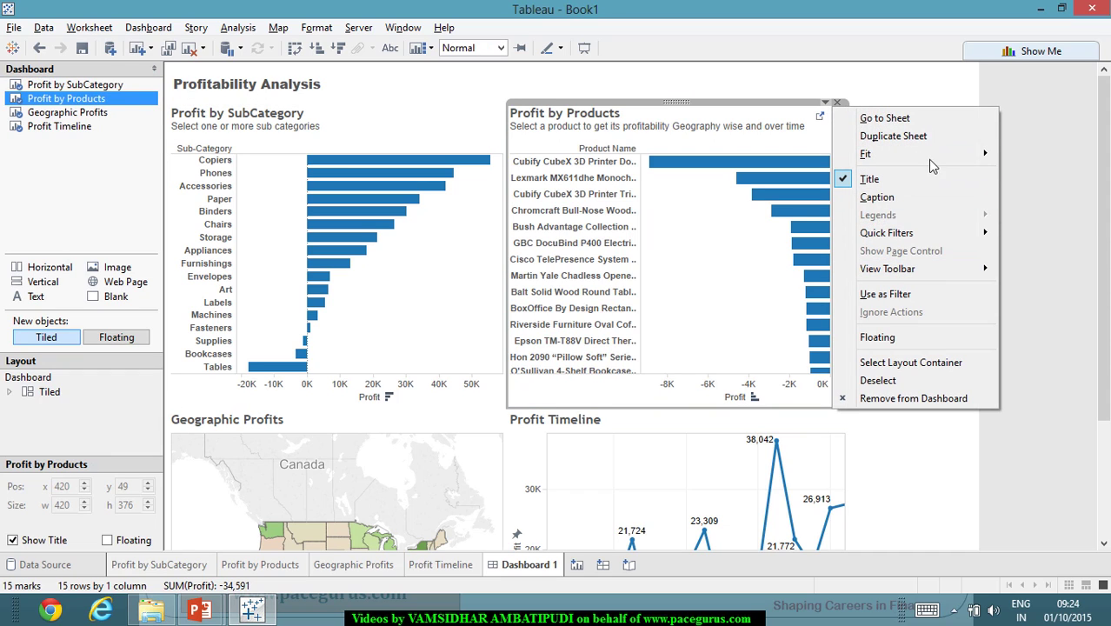
pyautogui.moveTo(938, 154)
pyautogui.click(1047, 211)
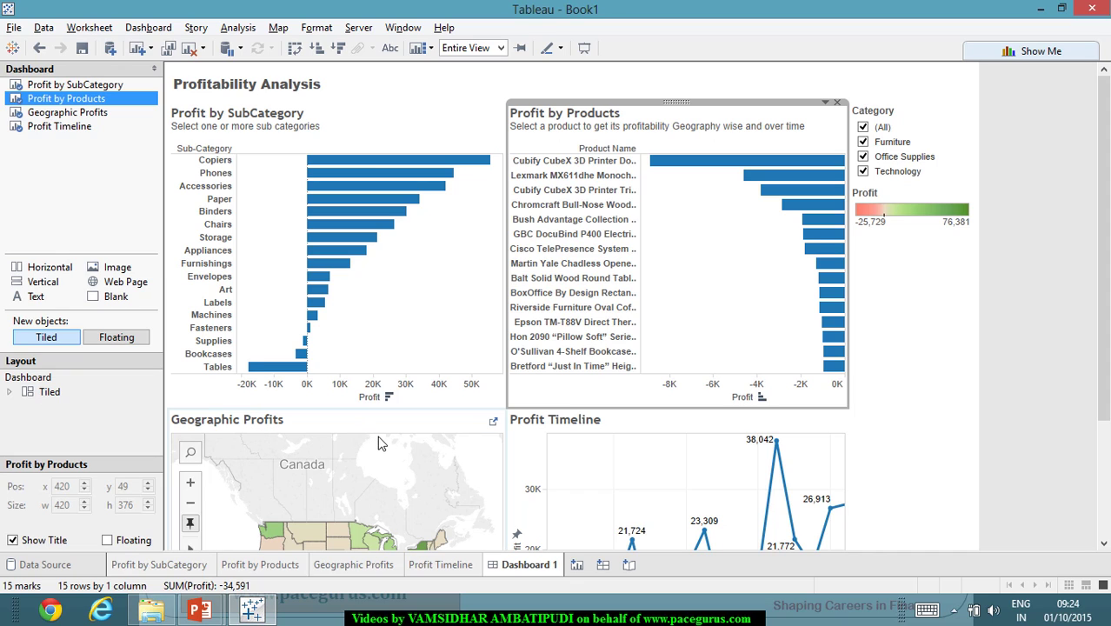
pyautogui.click(405, 434)
pyautogui.click(484, 409)
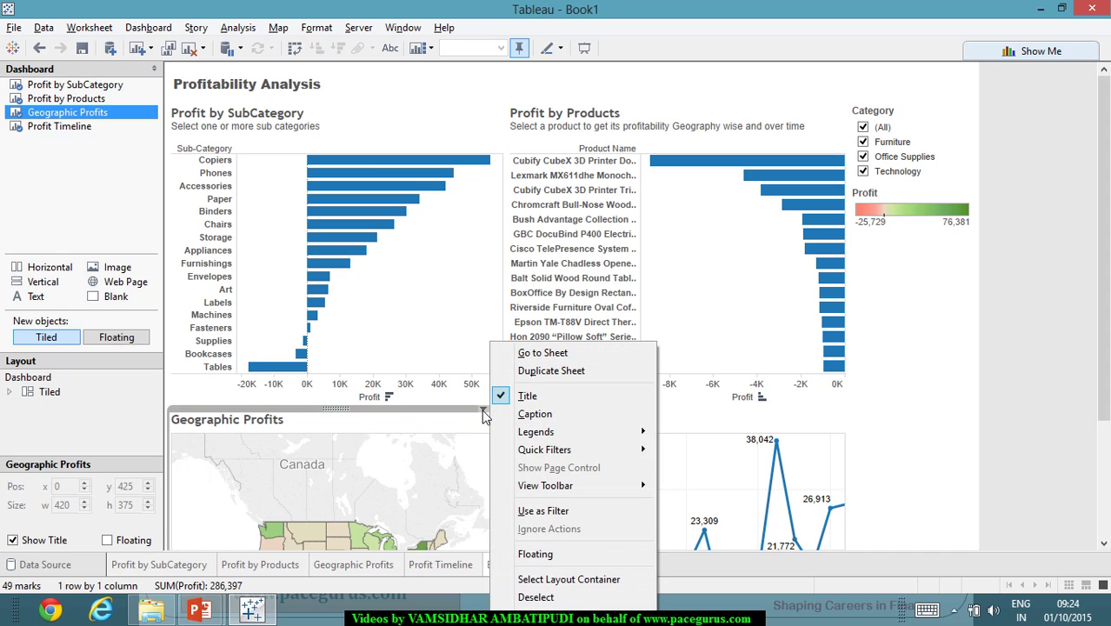
pyautogui.moveTo(539, 433)
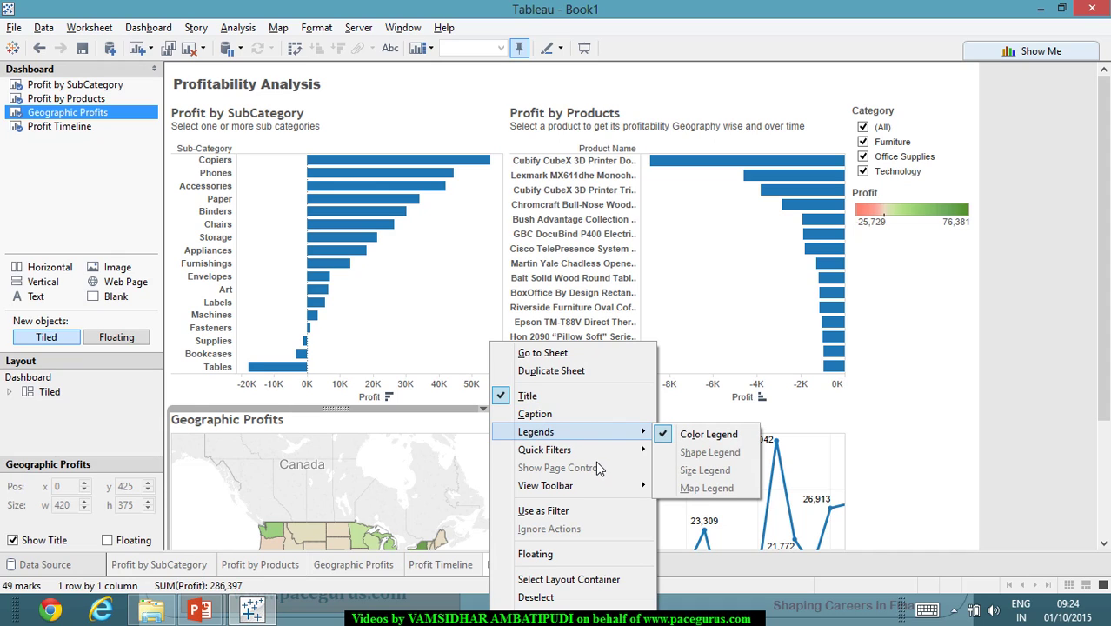
pyautogui.click(907, 389)
pyautogui.scroll(-3, 908, 389)
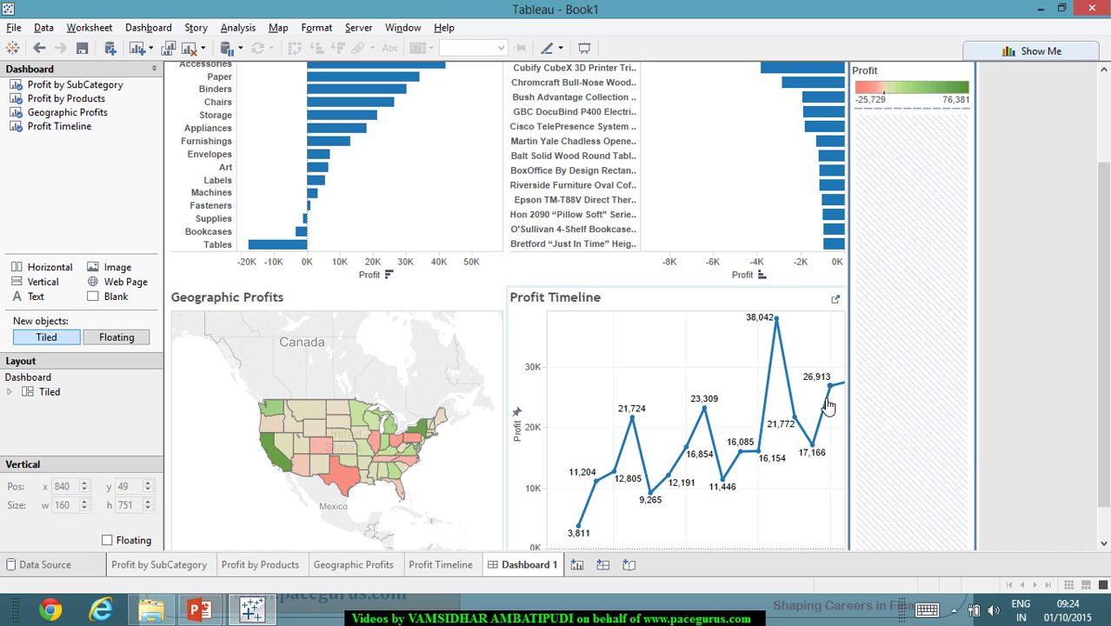
pyautogui.click(836, 299)
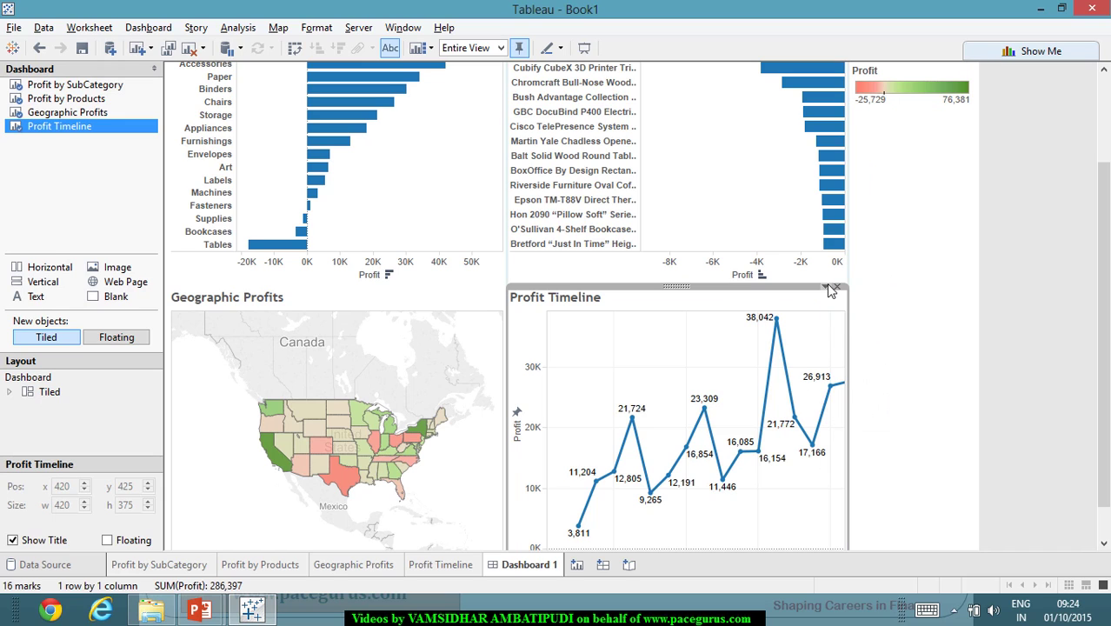
pyautogui.click(825, 286)
pyautogui.moveTo(861, 340)
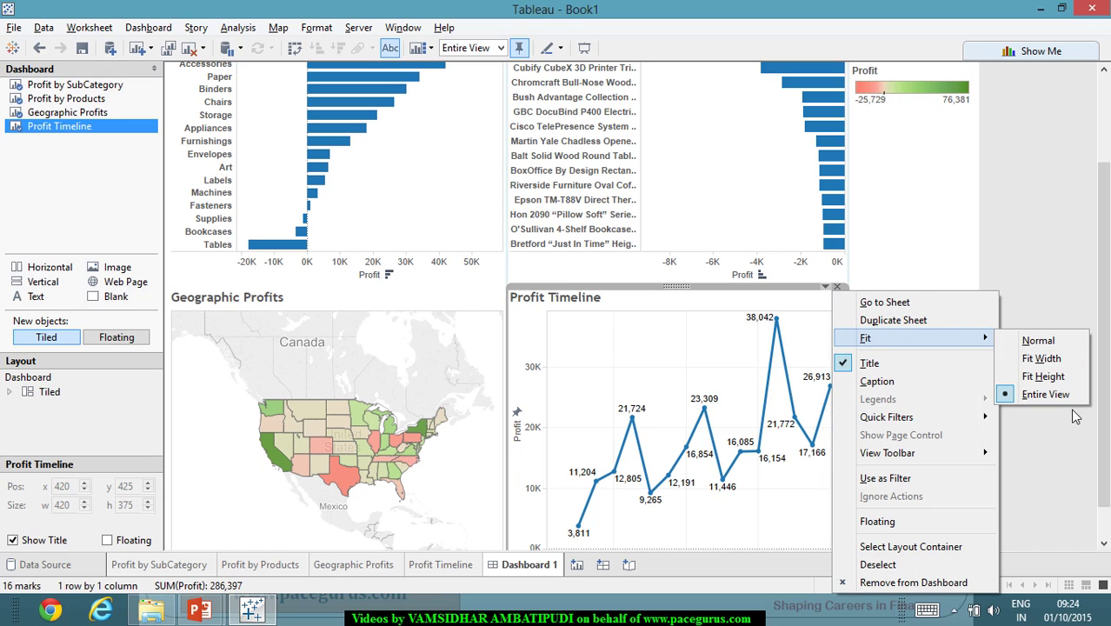
pyautogui.click(1058, 233)
pyautogui.scroll(5, 1044, 228)
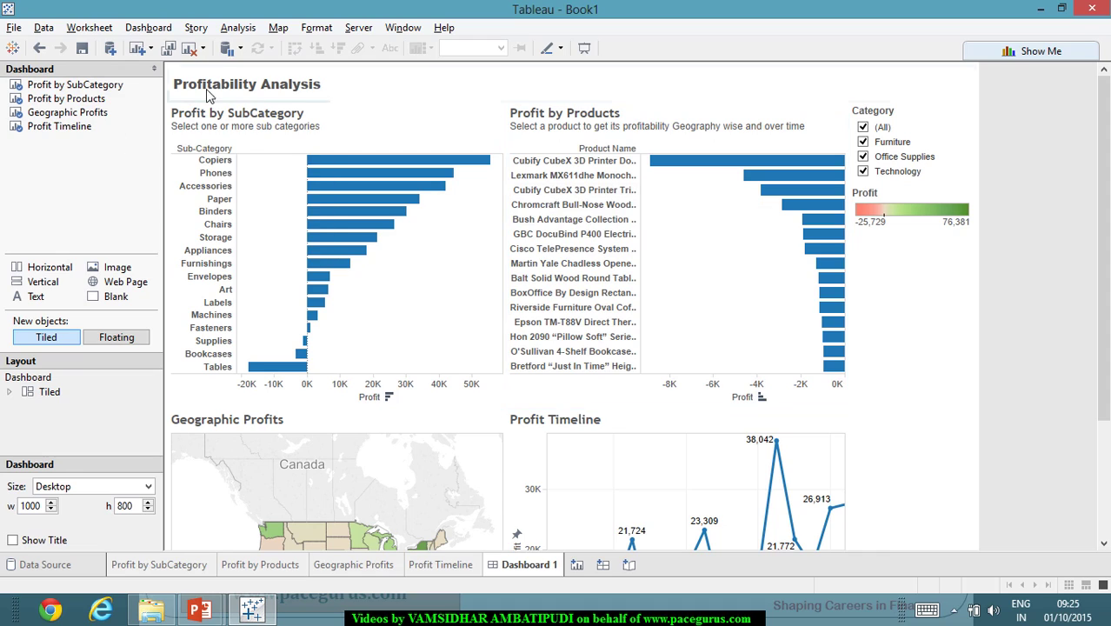
pyautogui.click(417, 133)
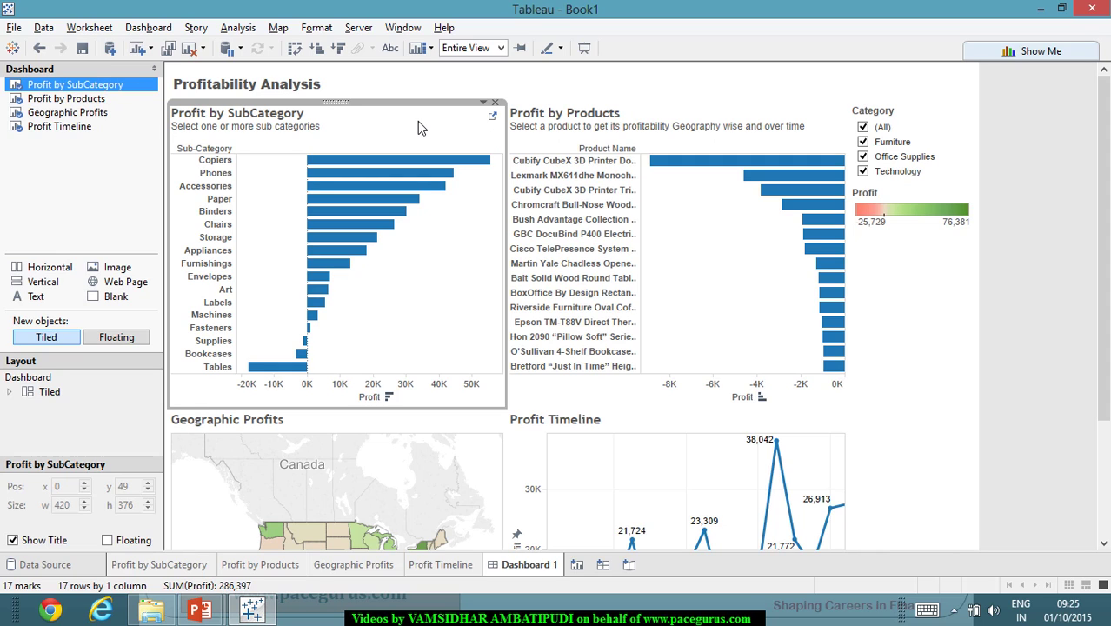
pyautogui.moveTo(348, 110); pyautogui.dragTo(502, 179)
pyautogui.moveTo(340, 113); pyautogui.dragTo(726, 178)
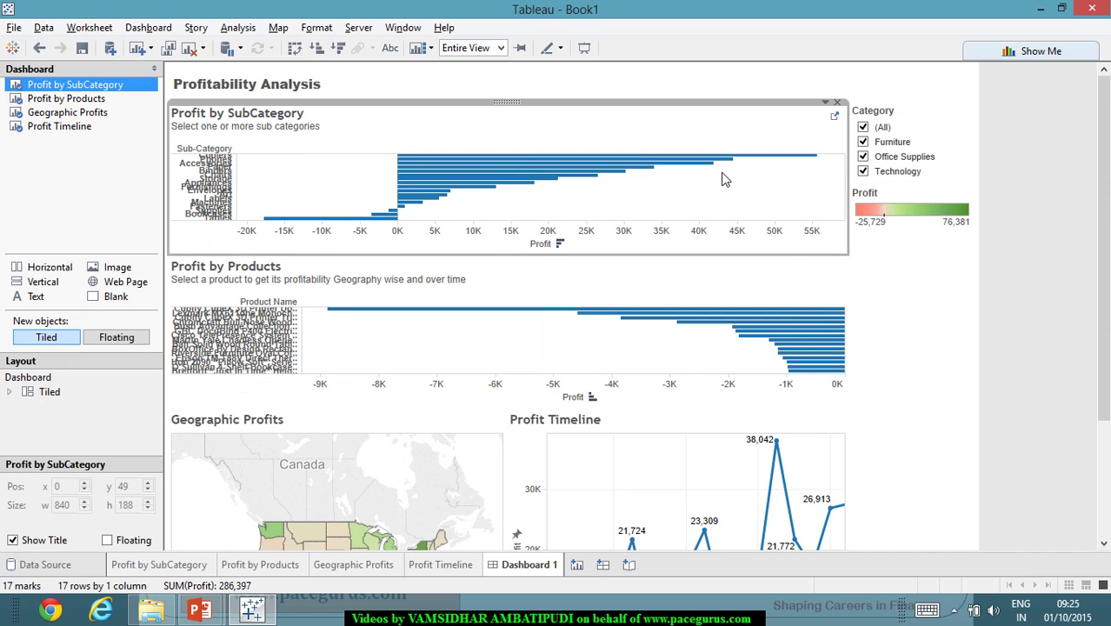
pyautogui.hotkey('ctrl', 'z')
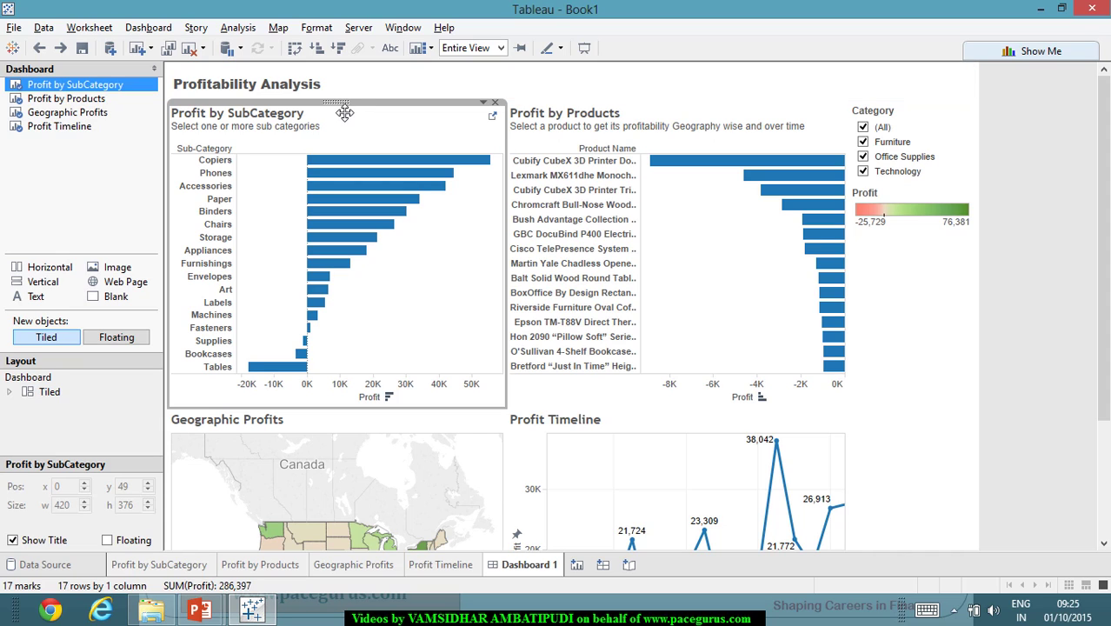
pyautogui.click(484, 102)
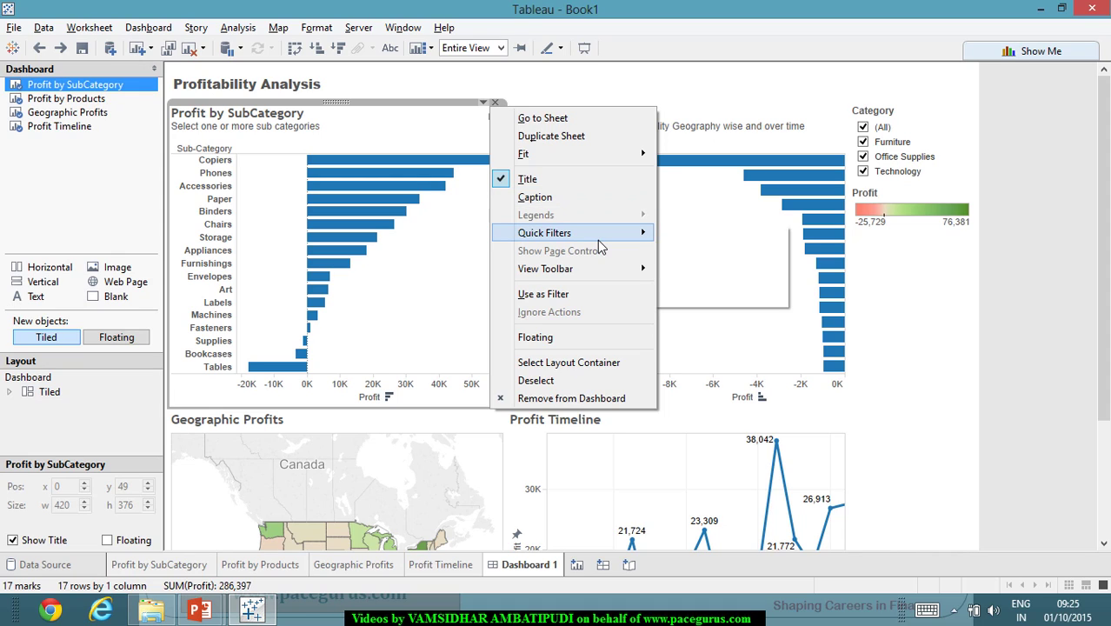
pyautogui.moveTo(591, 233)
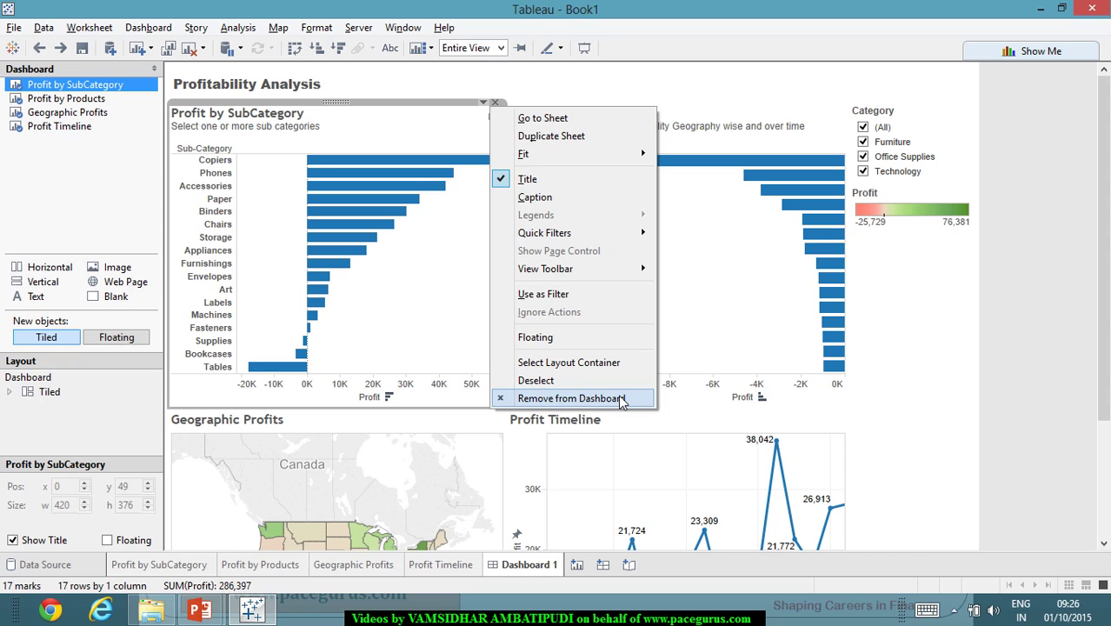
pyautogui.click(574, 399)
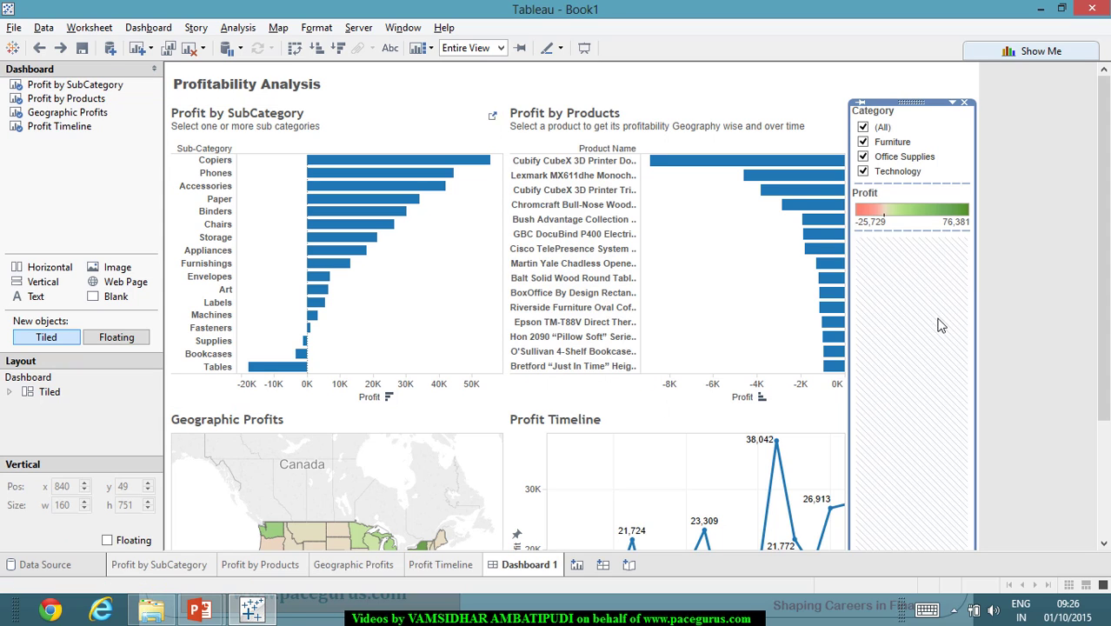
pyautogui.click(826, 110)
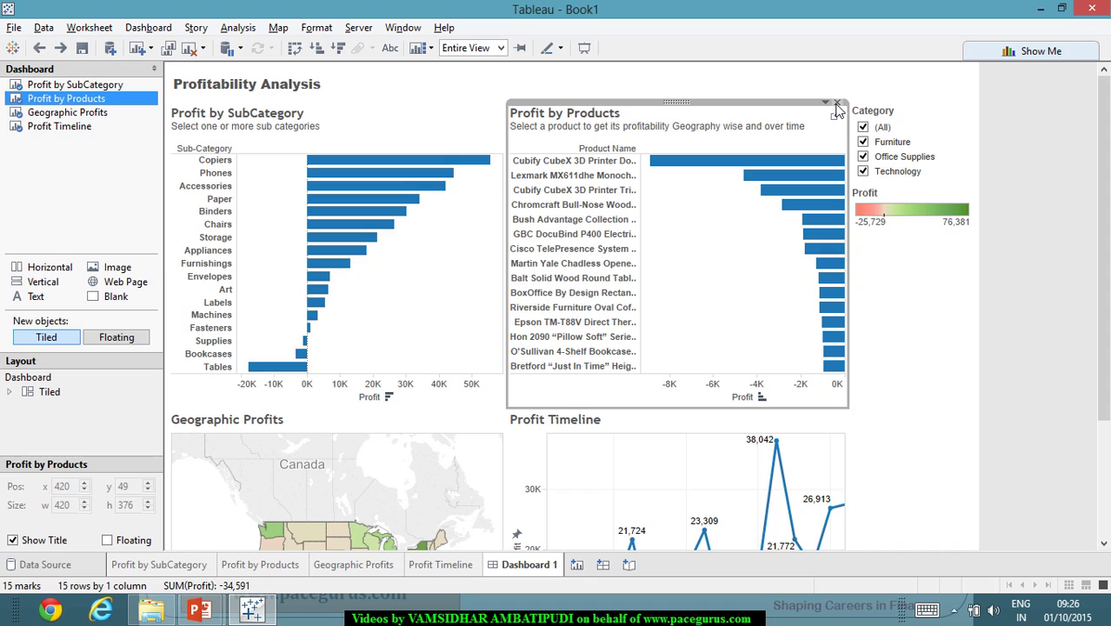
pyautogui.click(826, 103)
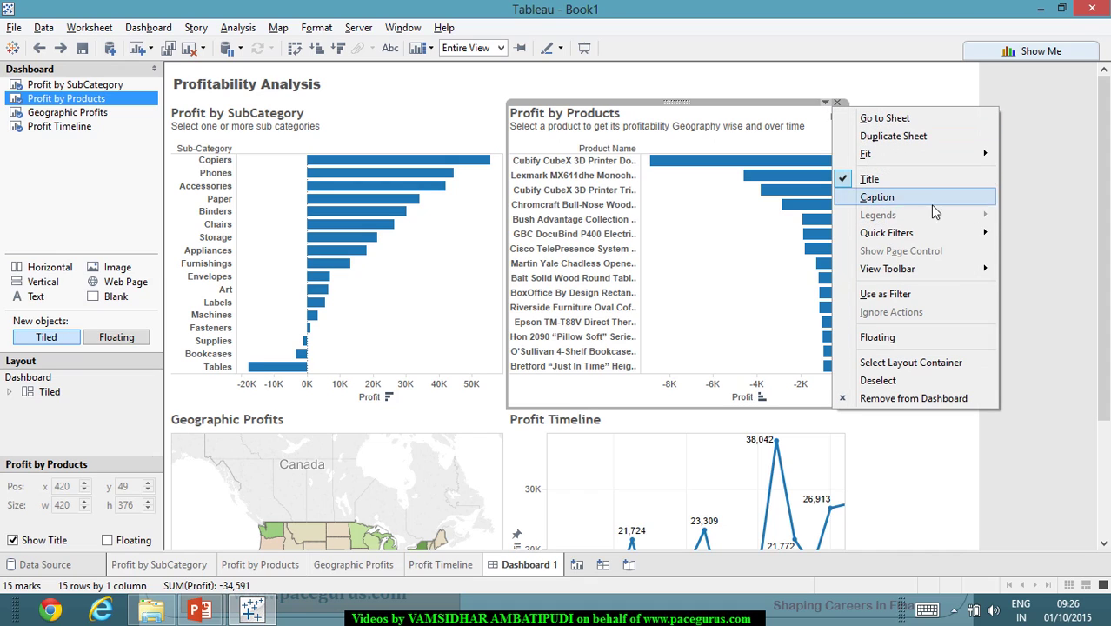
pyautogui.moveTo(967, 237)
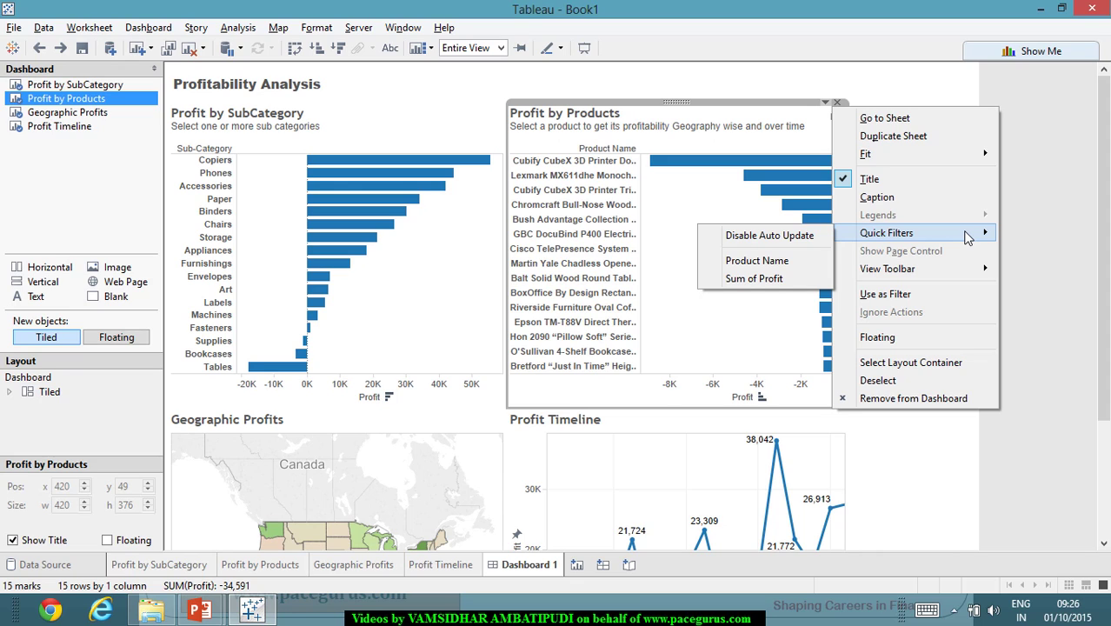
pyautogui.click(1089, 232)
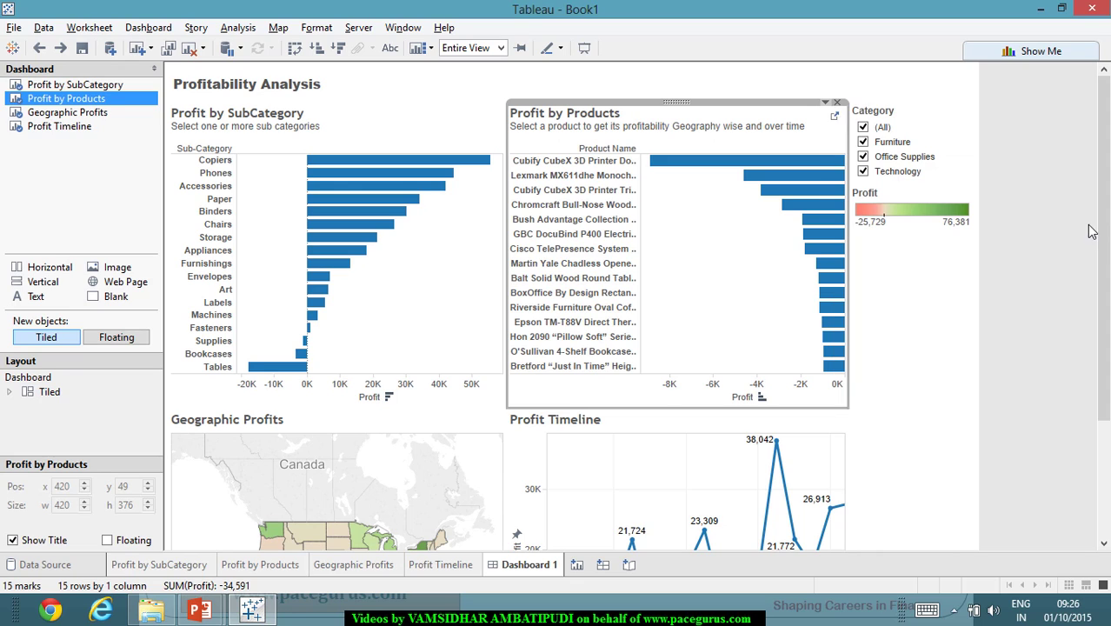
pyautogui.click(1066, 231)
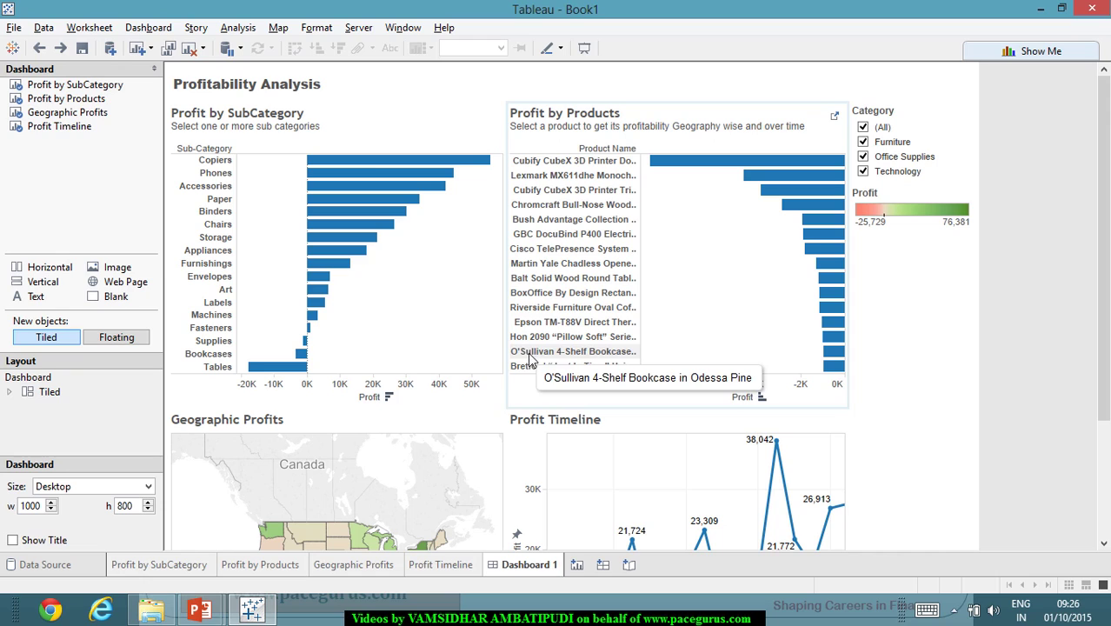
pyautogui.click(424, 445)
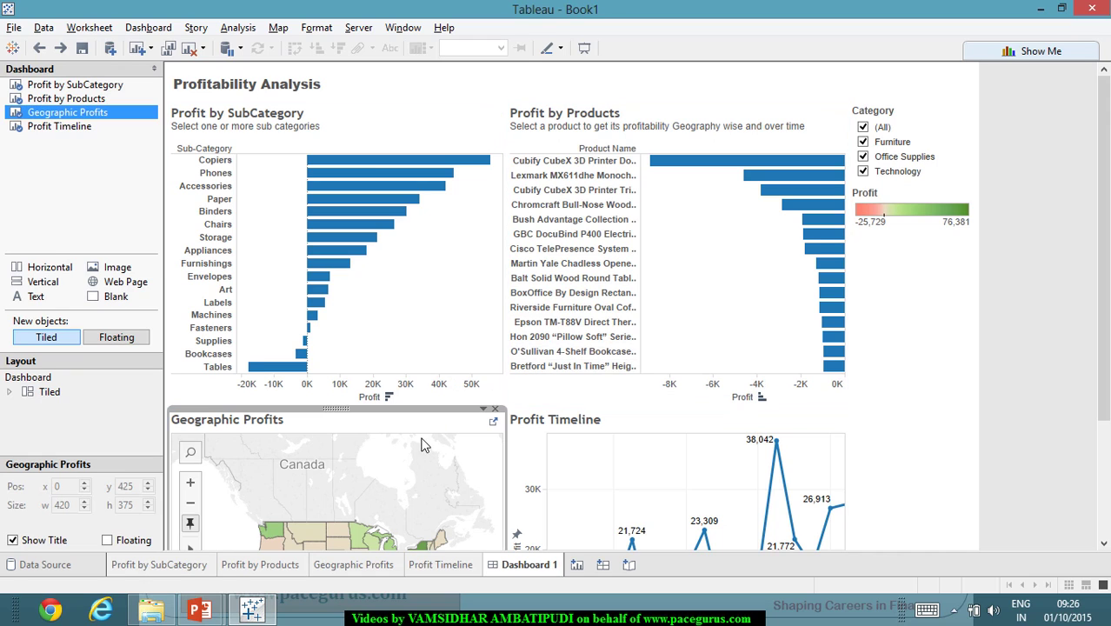
pyautogui.click(484, 411)
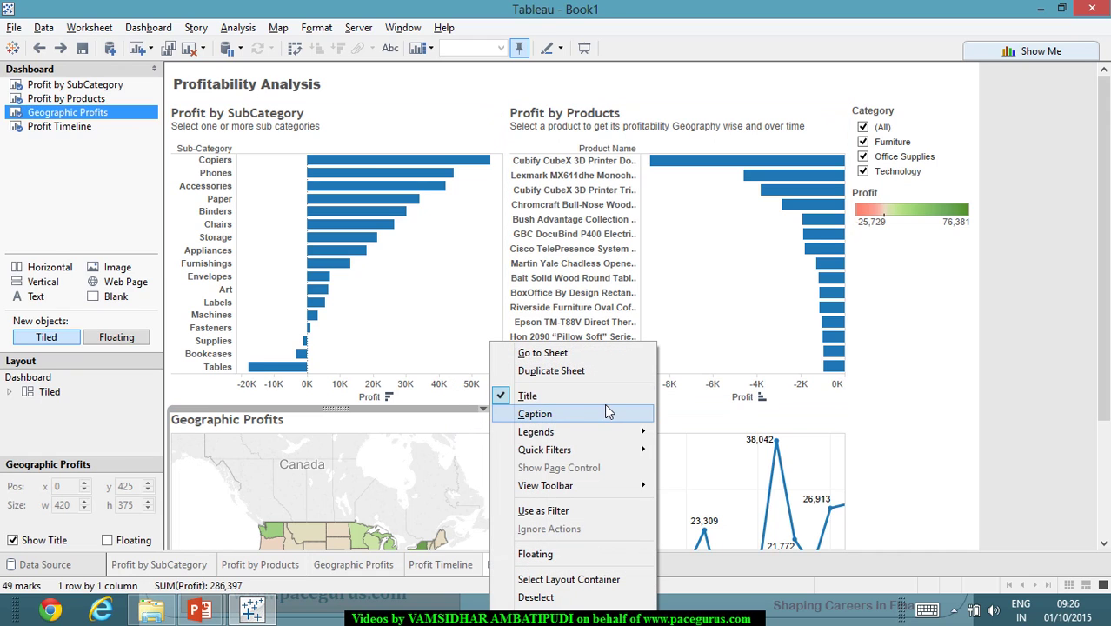
pyautogui.moveTo(620, 441)
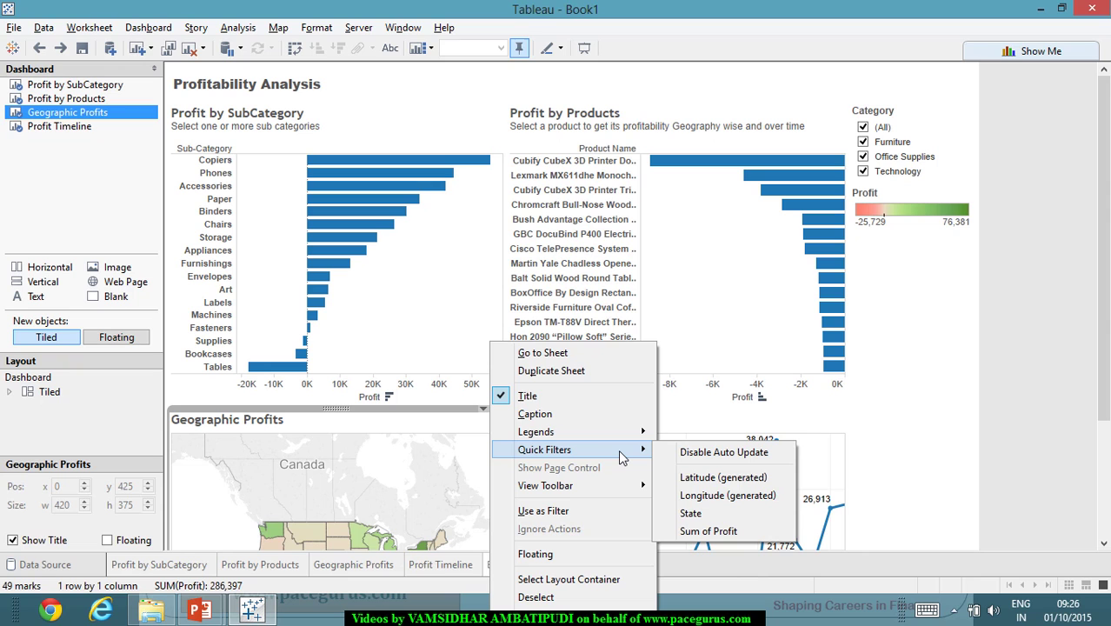
pyautogui.click(956, 360)
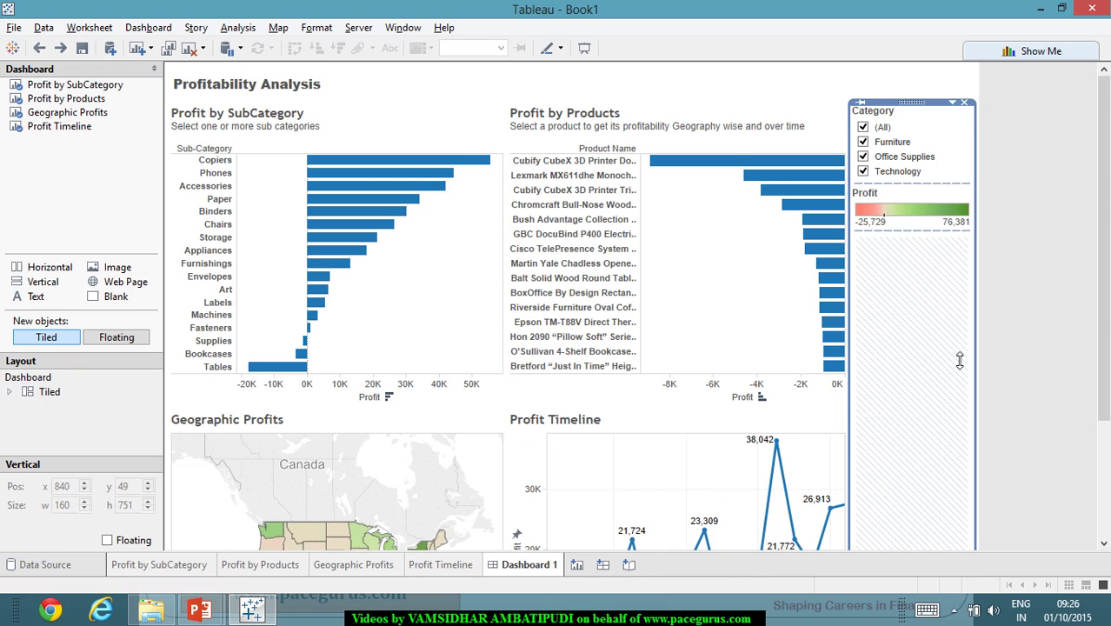
pyautogui.scroll(-2, 956, 365)
pyautogui.scroll(-3, 948, 368)
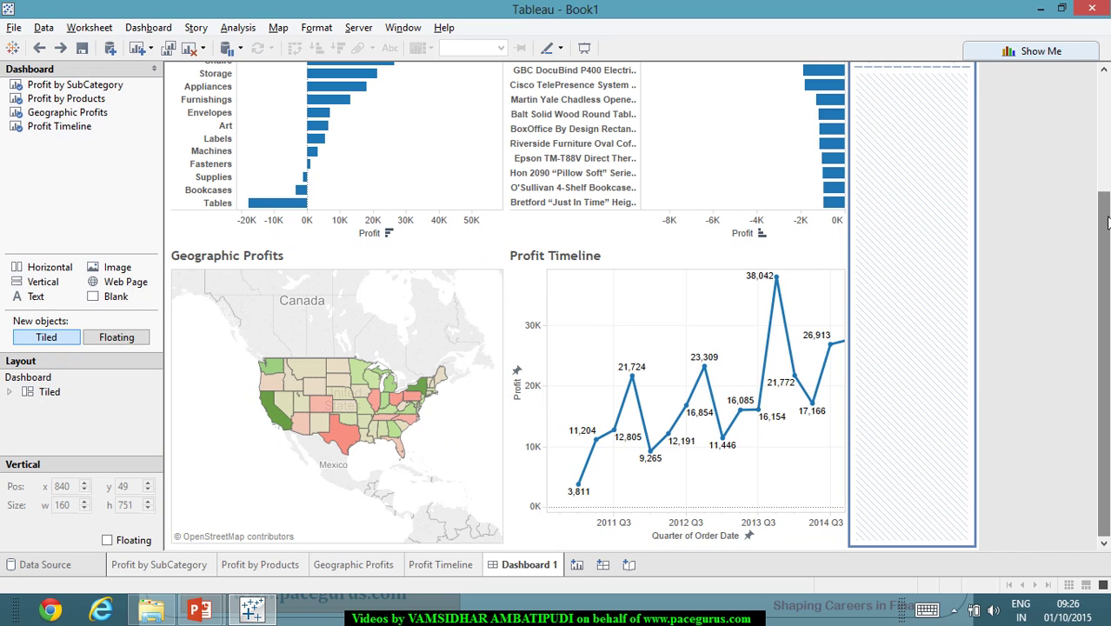
pyautogui.scroll(3, 1103, 366)
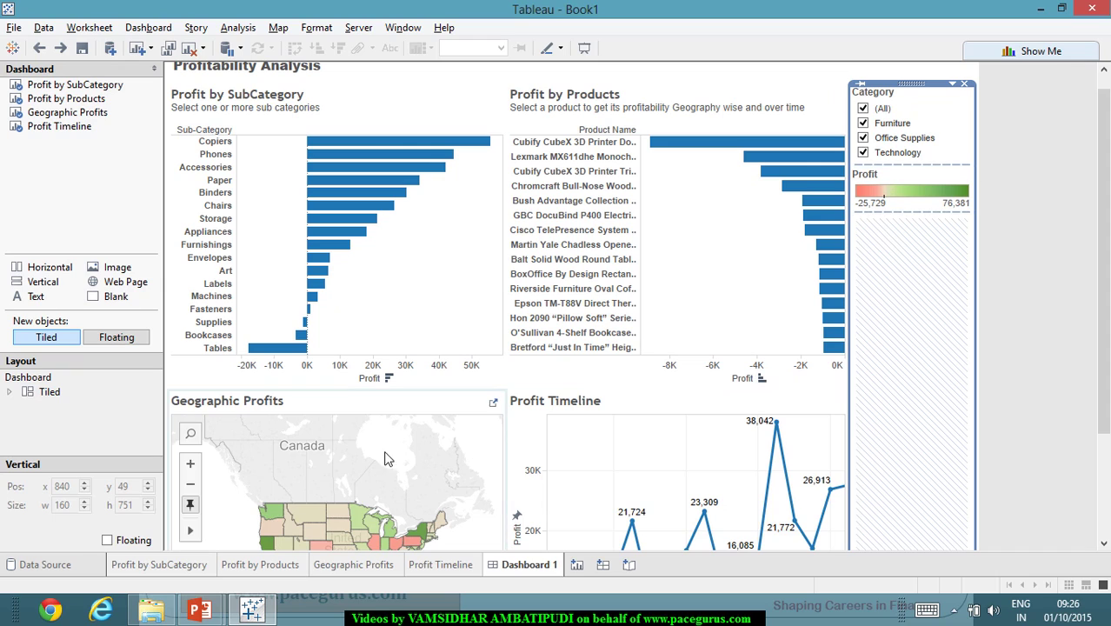
pyautogui.click(470, 397)
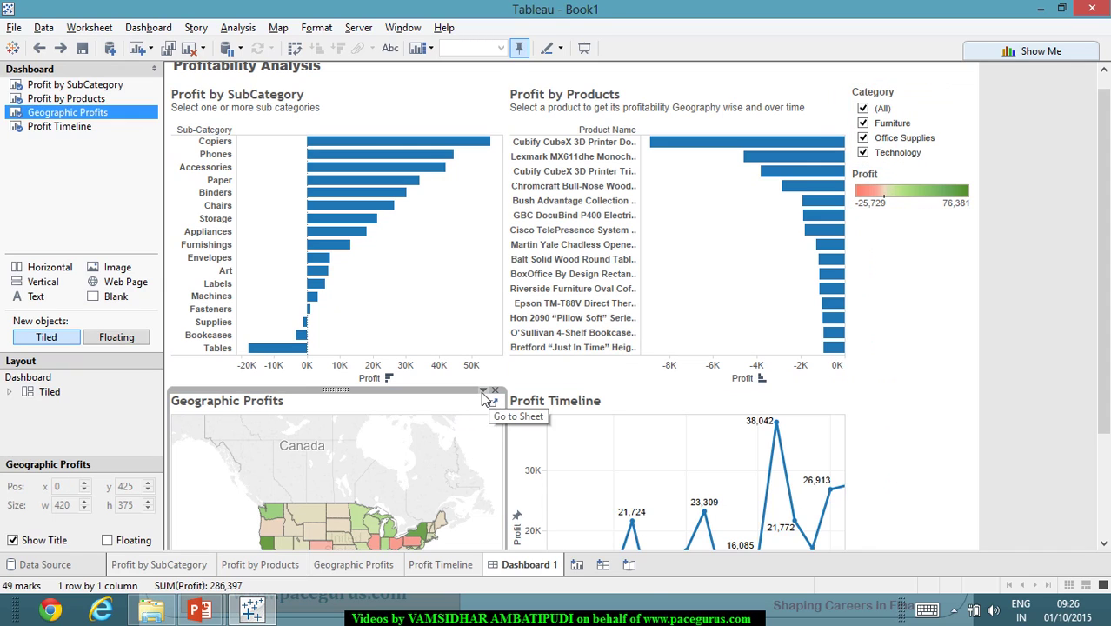
pyautogui.click(482, 391)
pyautogui.moveTo(546, 433)
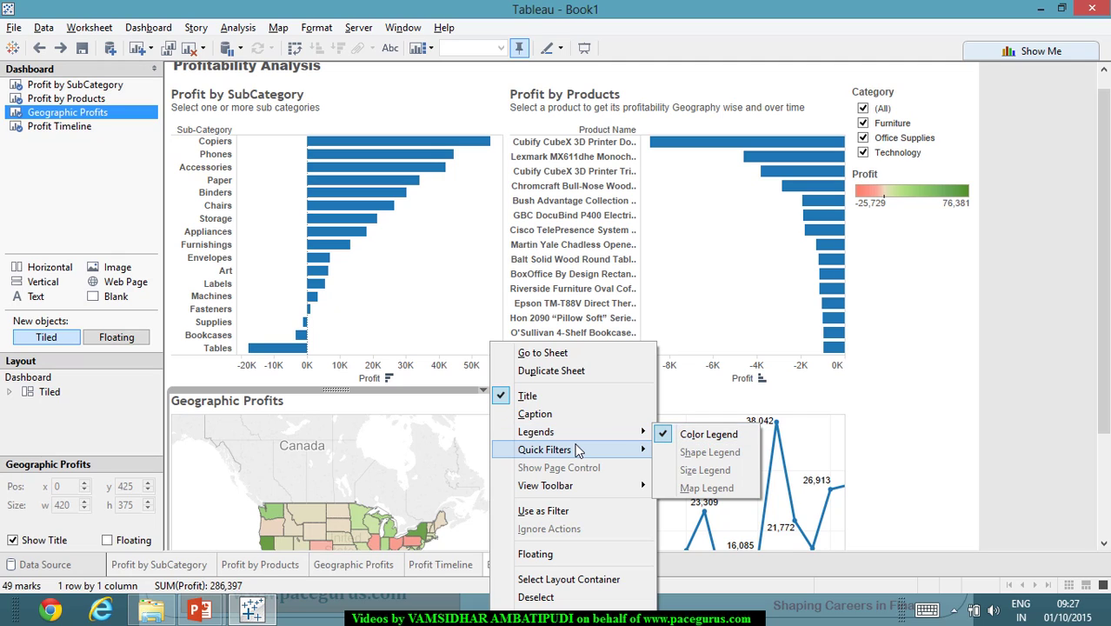
pyautogui.moveTo(579, 451)
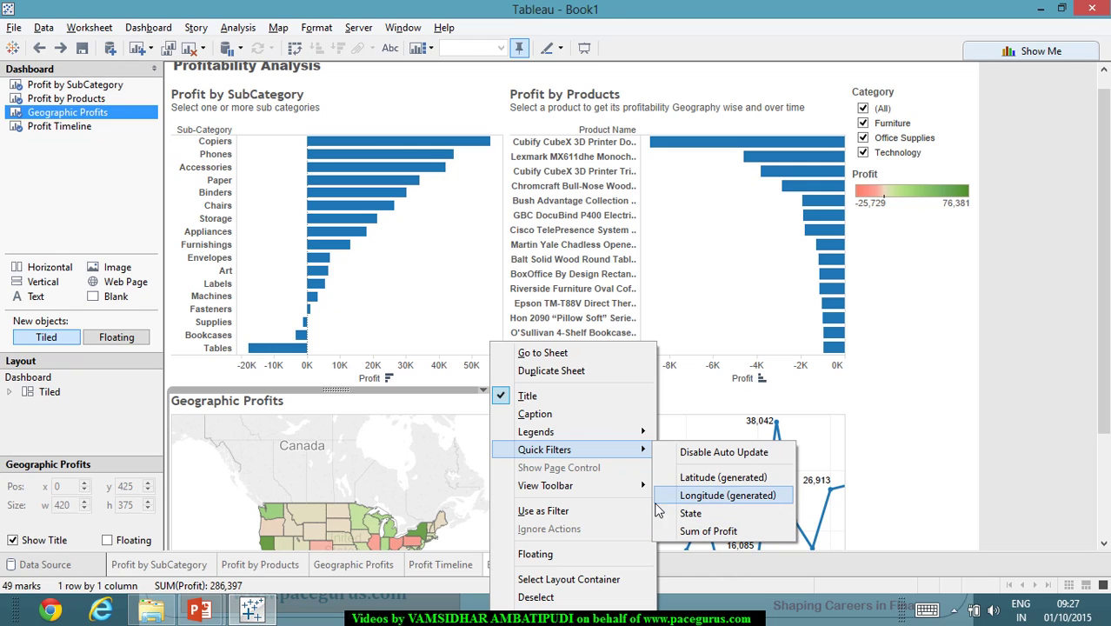
pyautogui.click(932, 471)
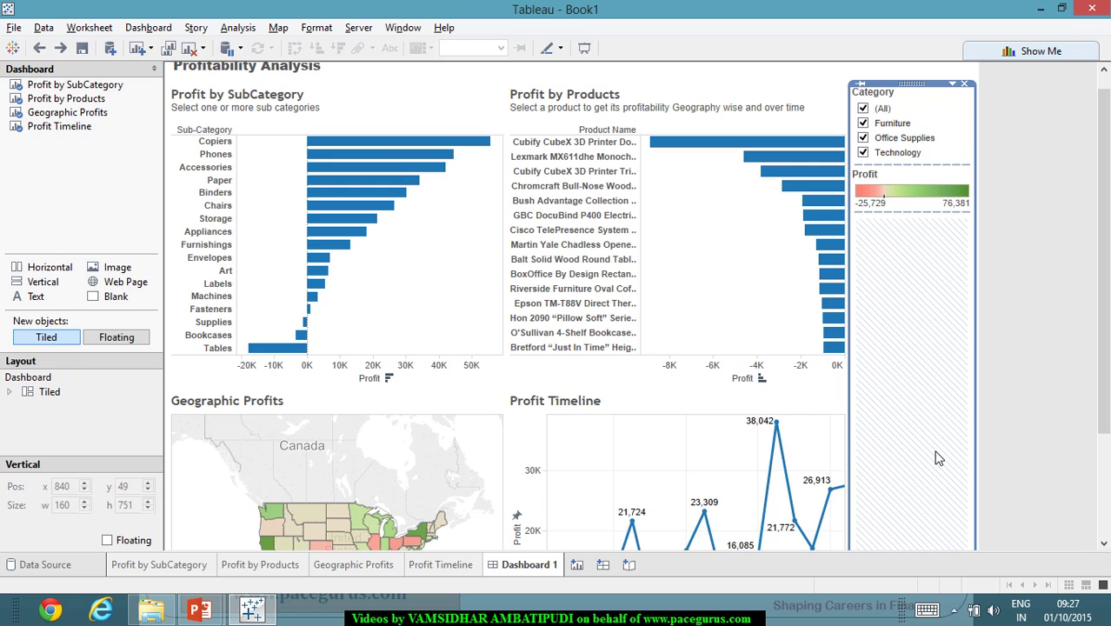
pyautogui.scroll(-1, 999, 399)
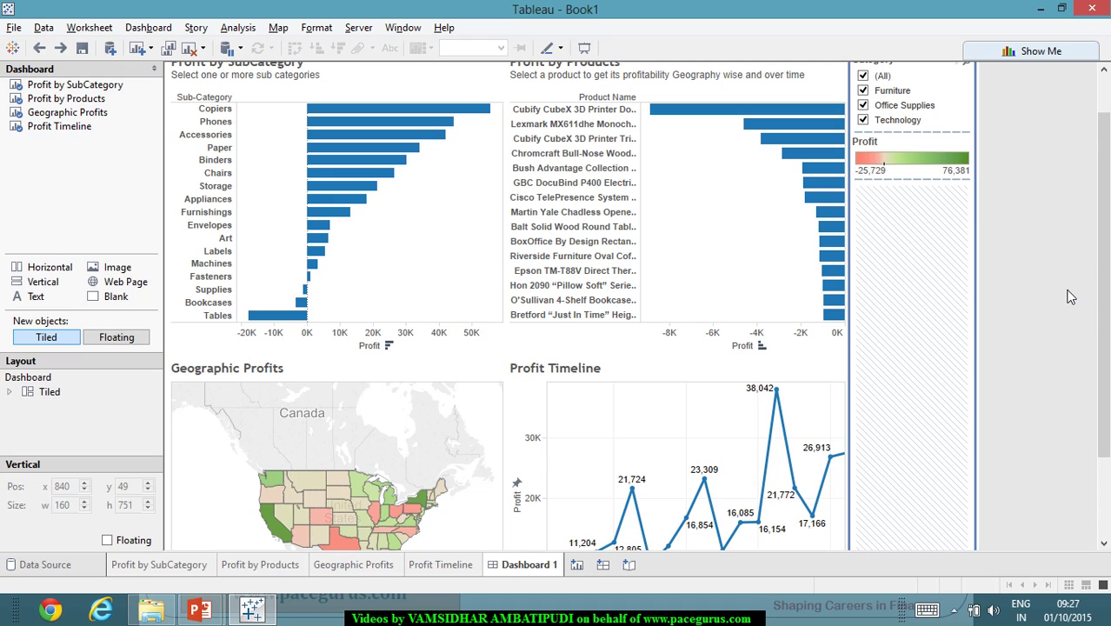
pyautogui.scroll(1, 1046, 167)
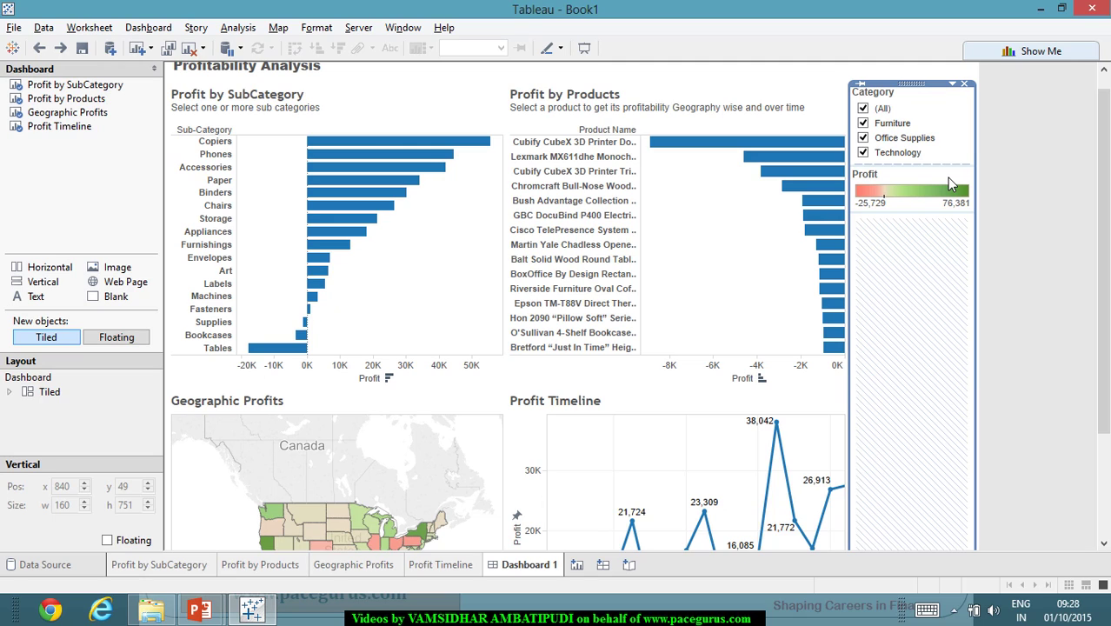
# Step: Make the Category filter a floating card on the dashboard
pyautogui.click(920, 110)
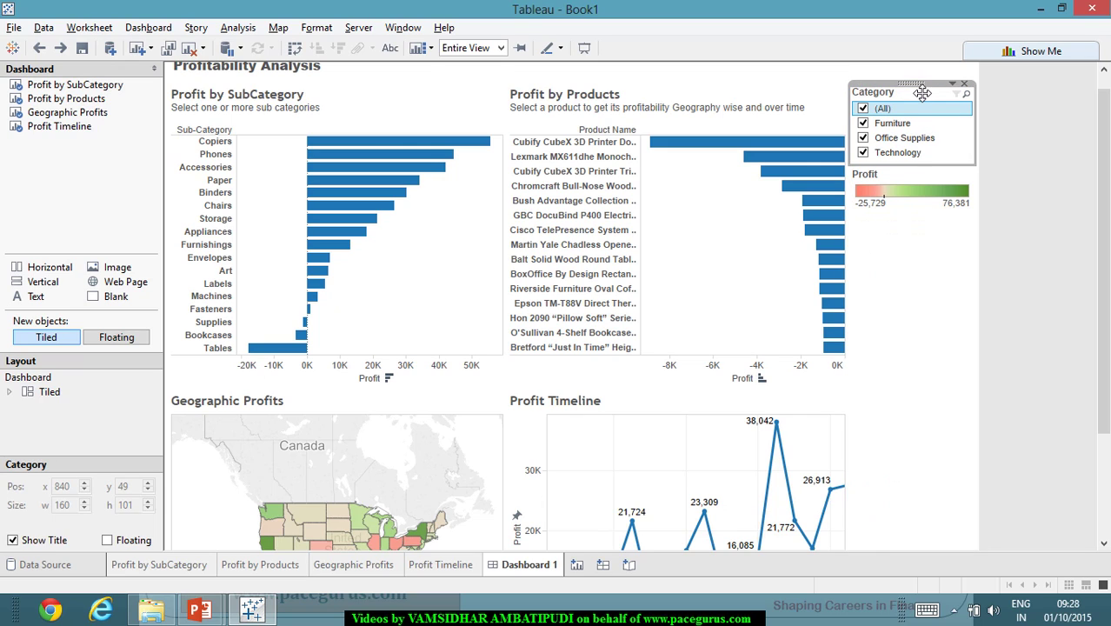
pyautogui.click(1025, 173)
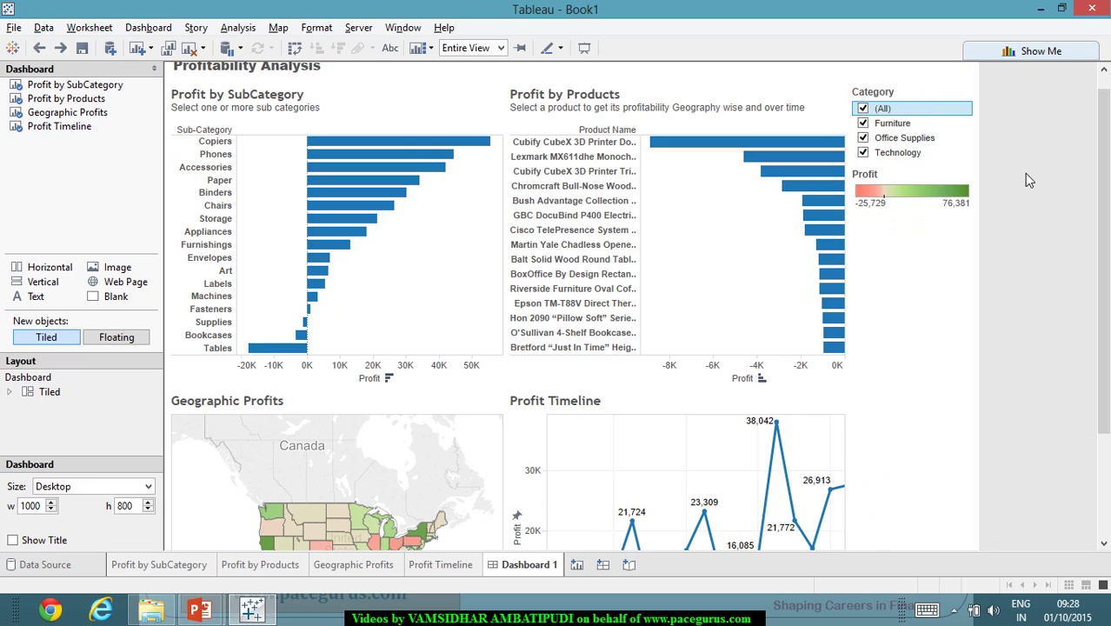
pyautogui.click(919, 93)
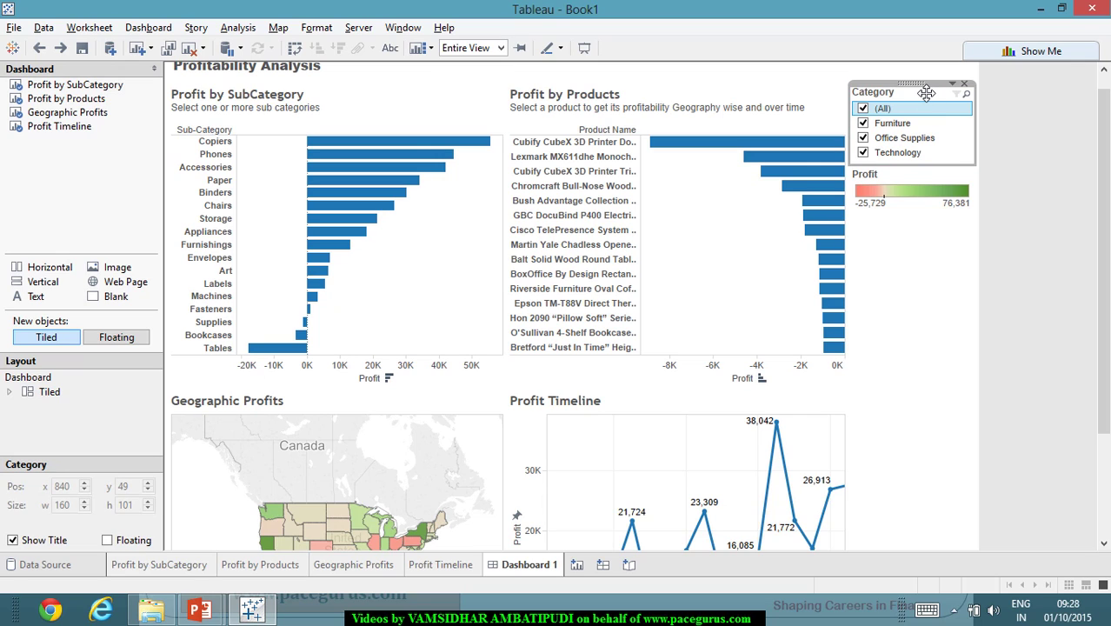
pyautogui.rightClick(920, 90)
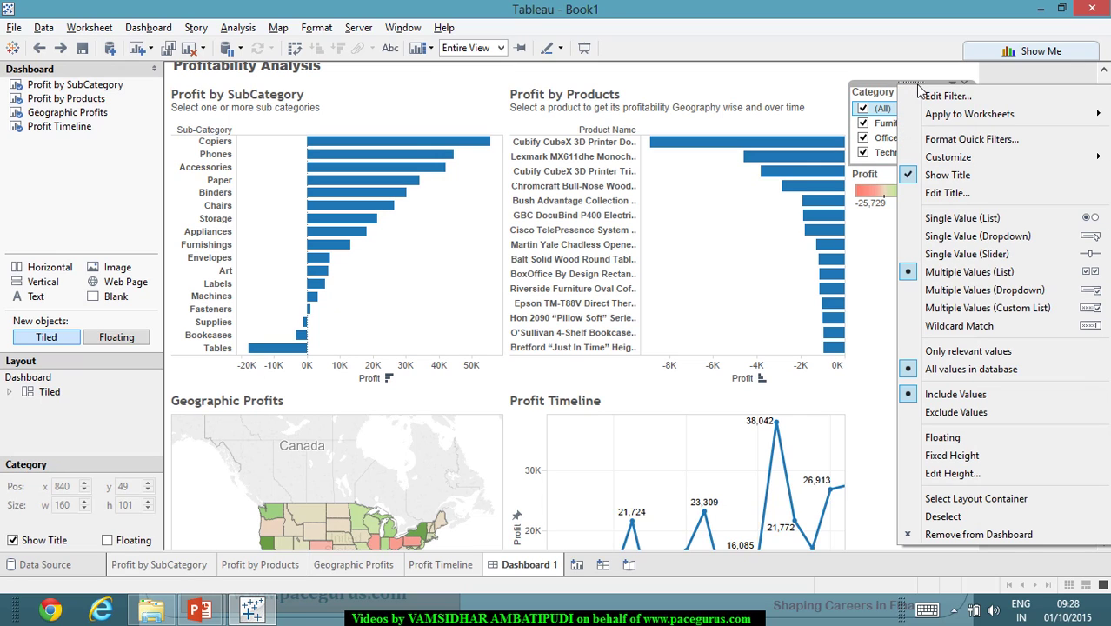
pyautogui.click(987, 438)
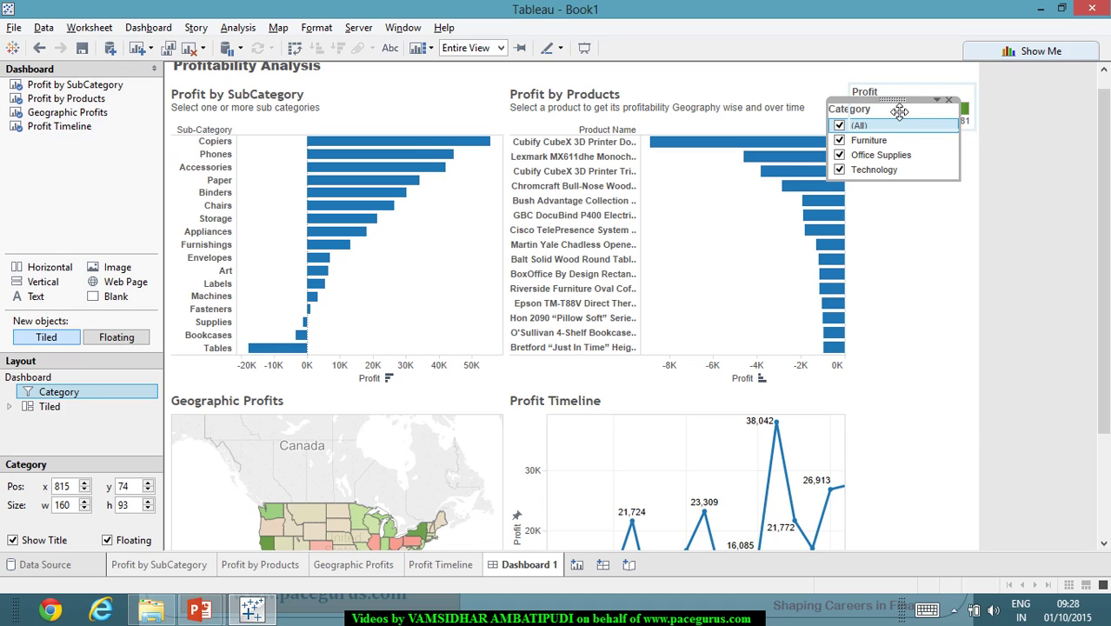
# Step: Stretch the floating Category filter taller and move it over the Profit by SubCategory chart
pyautogui.moveTo(936, 107); pyautogui.dragTo(418, 59)
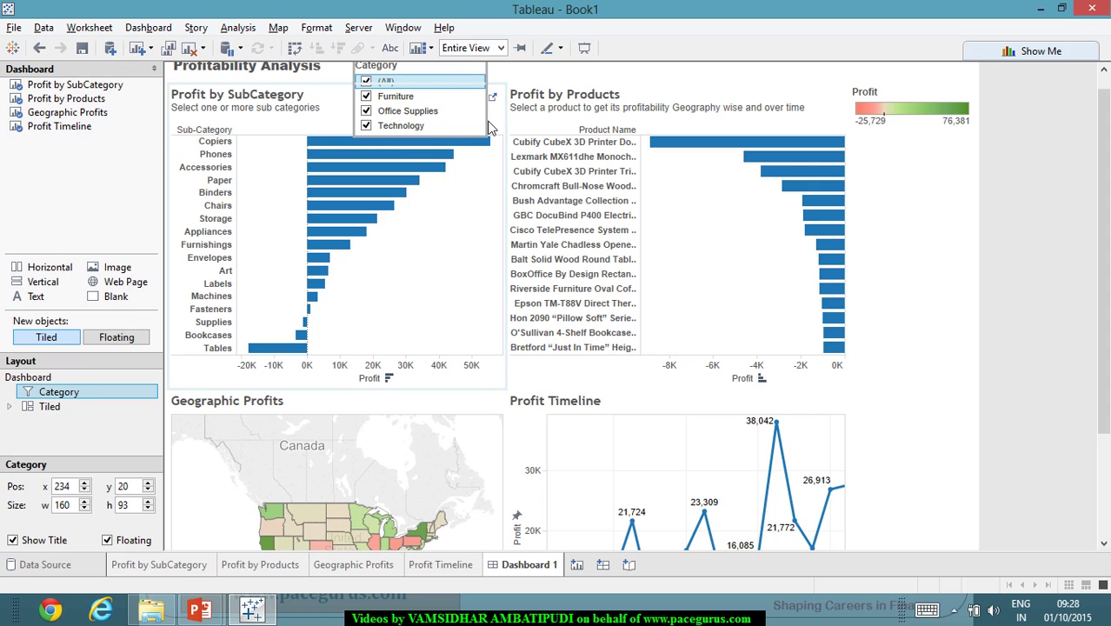
pyautogui.moveTo(467, 141); pyautogui.dragTo(467, 164)
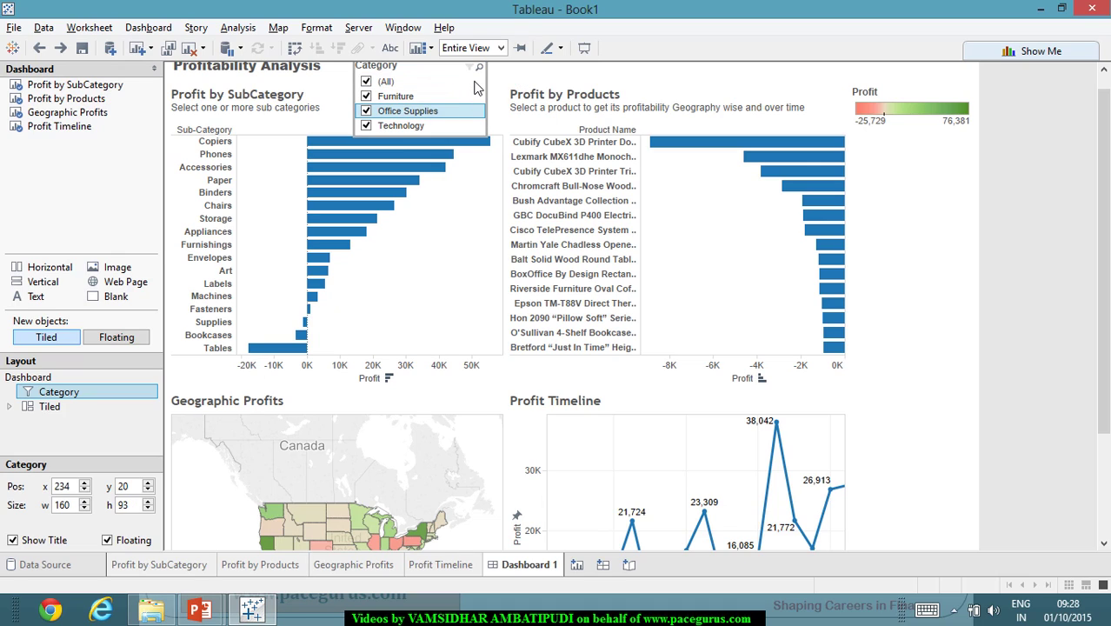
pyautogui.moveTo(421, 62); pyautogui.dragTo(439, 254)
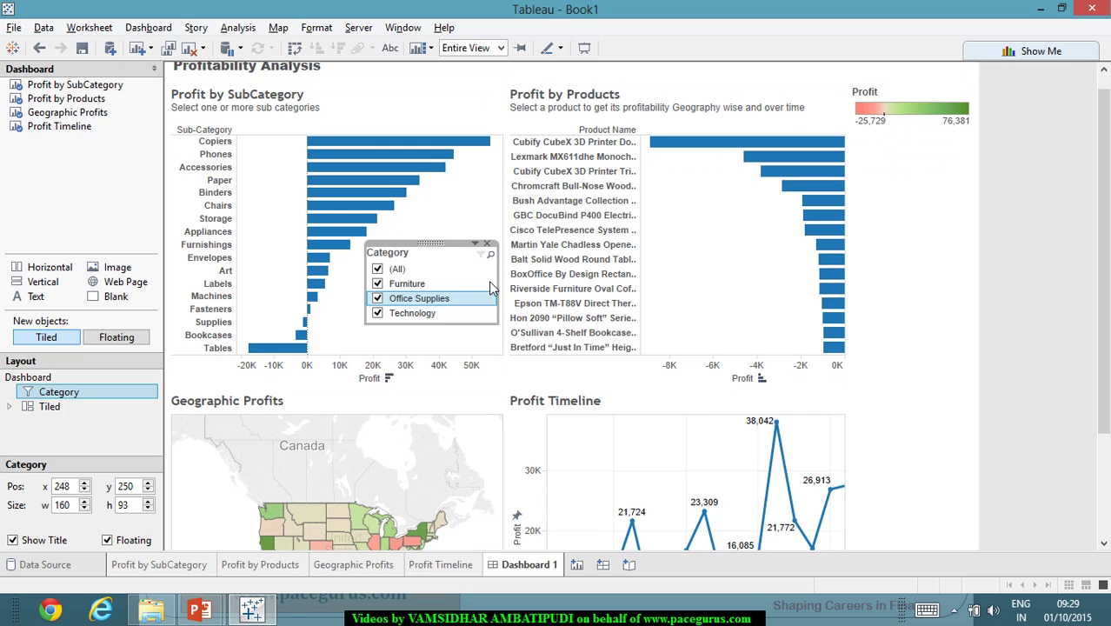
# Step: Switch the Category filter to Single Value (Dropdown) and move it beside the Profit by SubCategory title
pyautogui.click(474, 244)
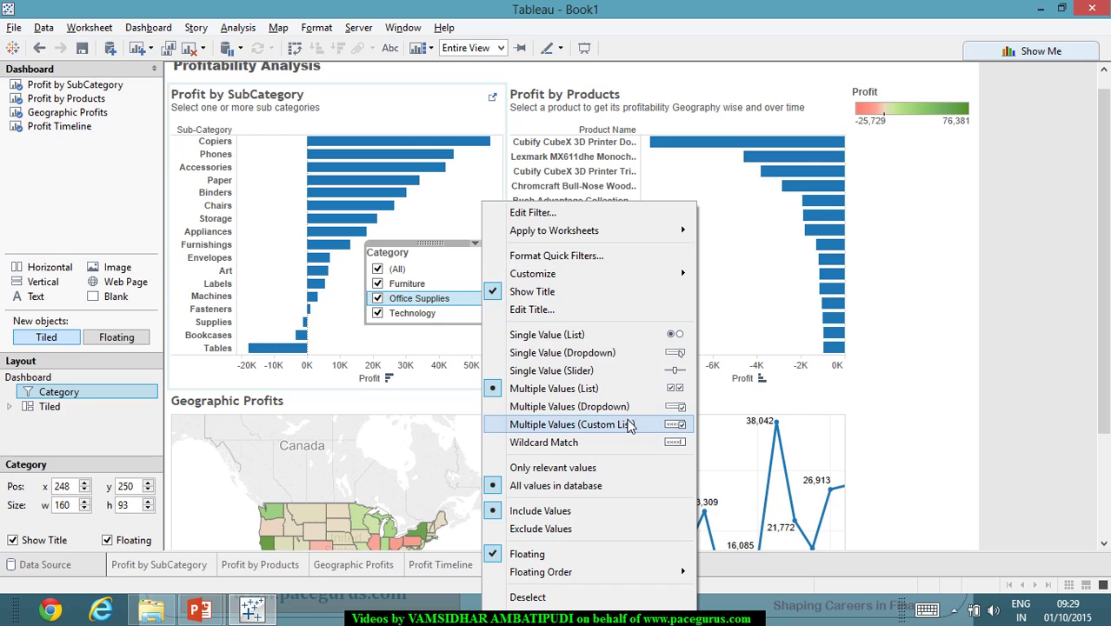
pyautogui.moveTo(621, 572)
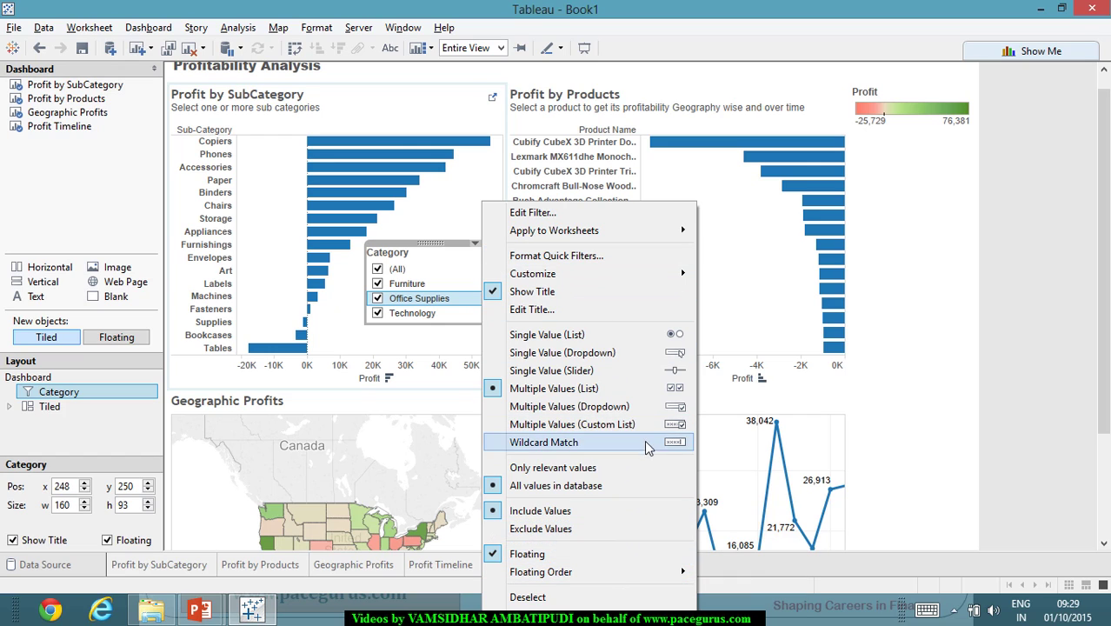
pyautogui.click(601, 356)
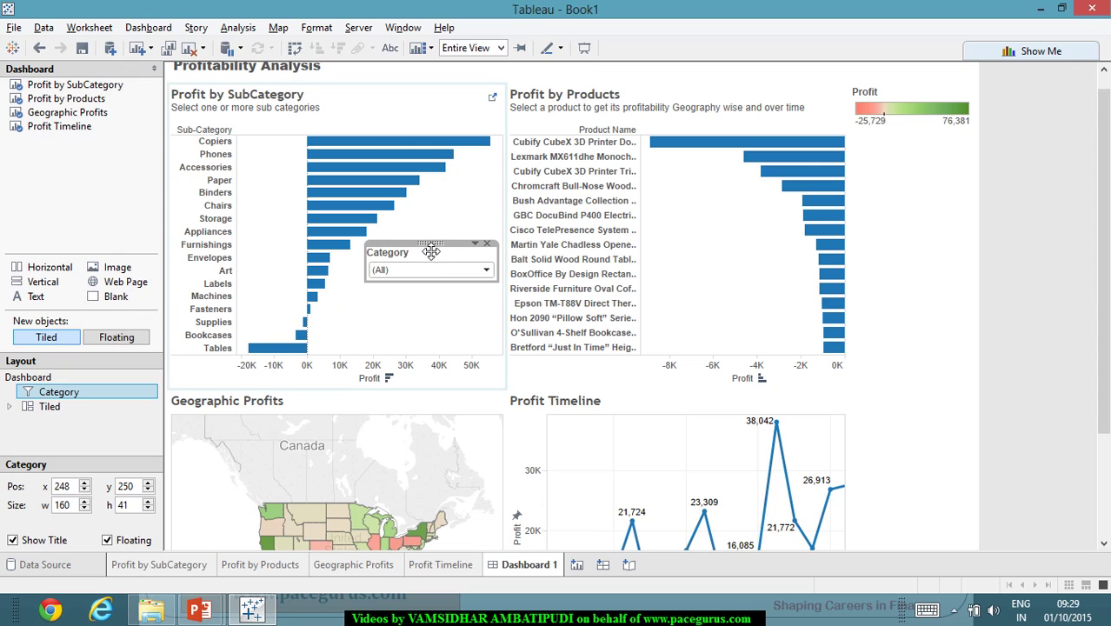
pyautogui.moveTo(434, 245); pyautogui.dragTo(411, 87)
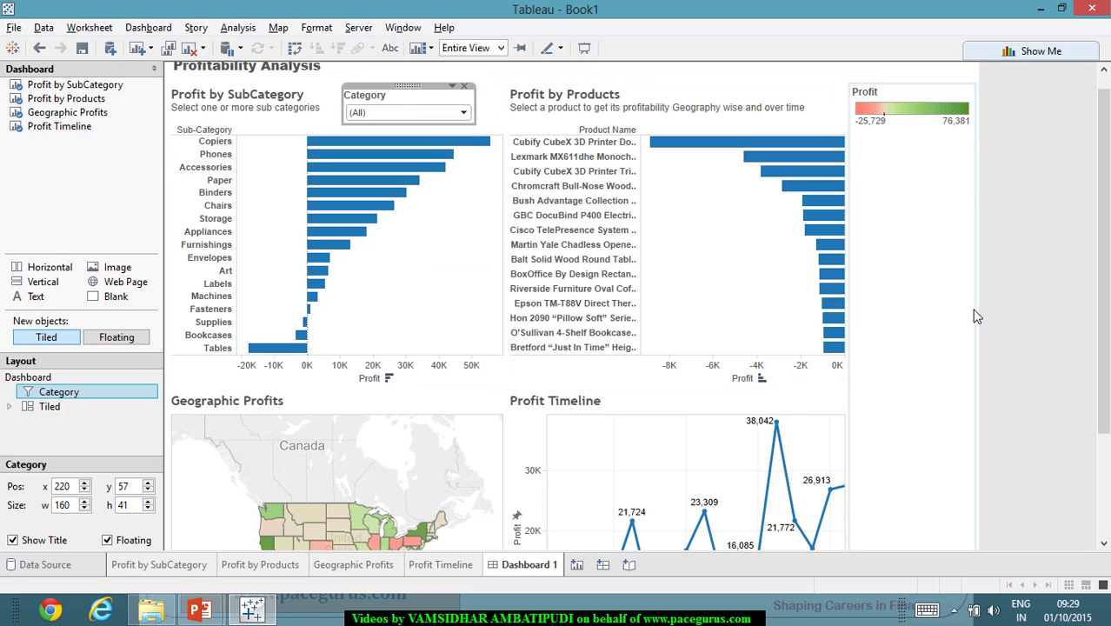
pyautogui.click(946, 320)
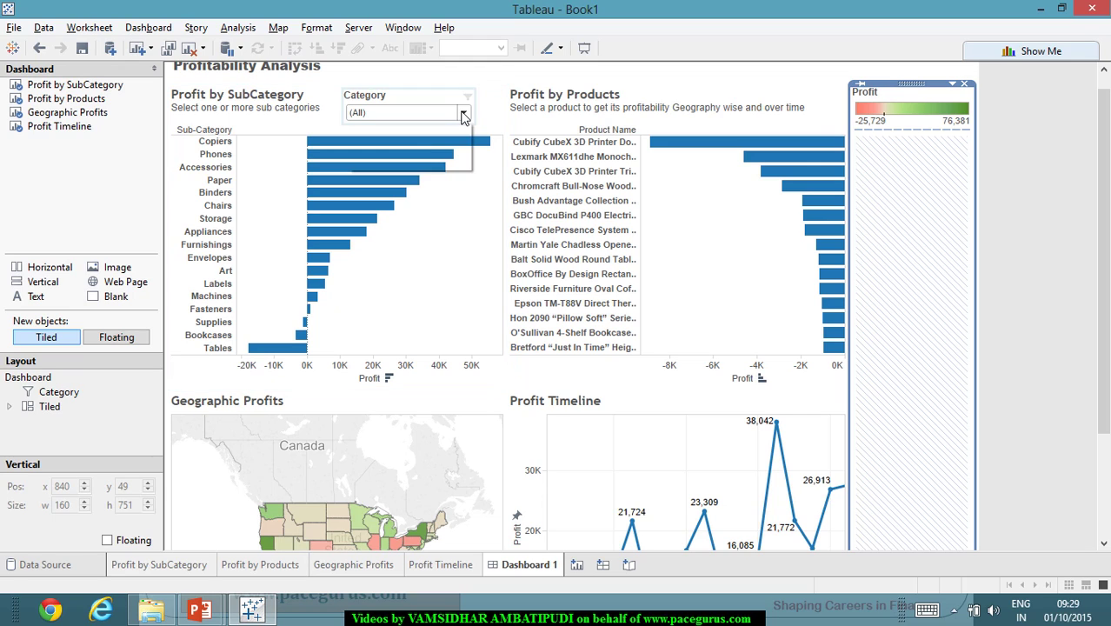
pyautogui.click(461, 113)
pyautogui.click(399, 139)
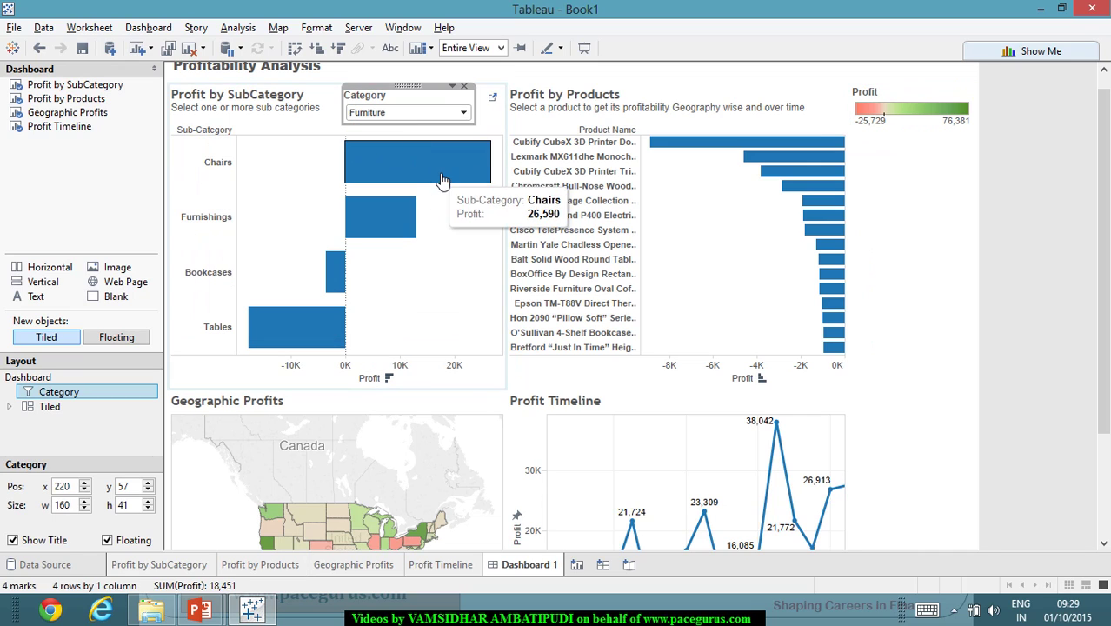
pyautogui.click(461, 112)
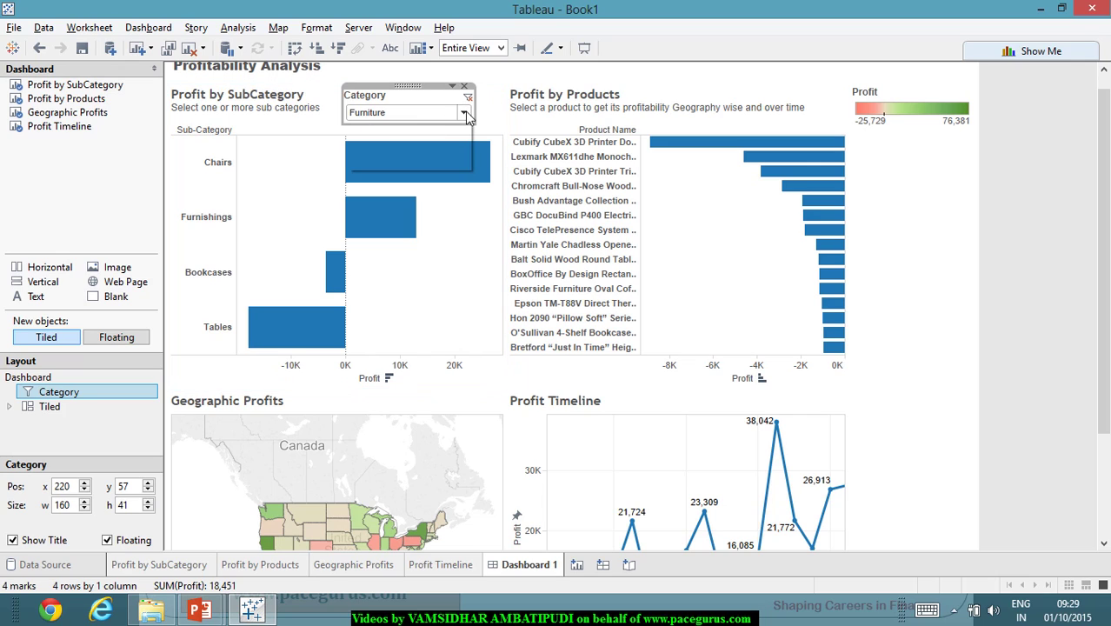
pyautogui.click(405, 152)
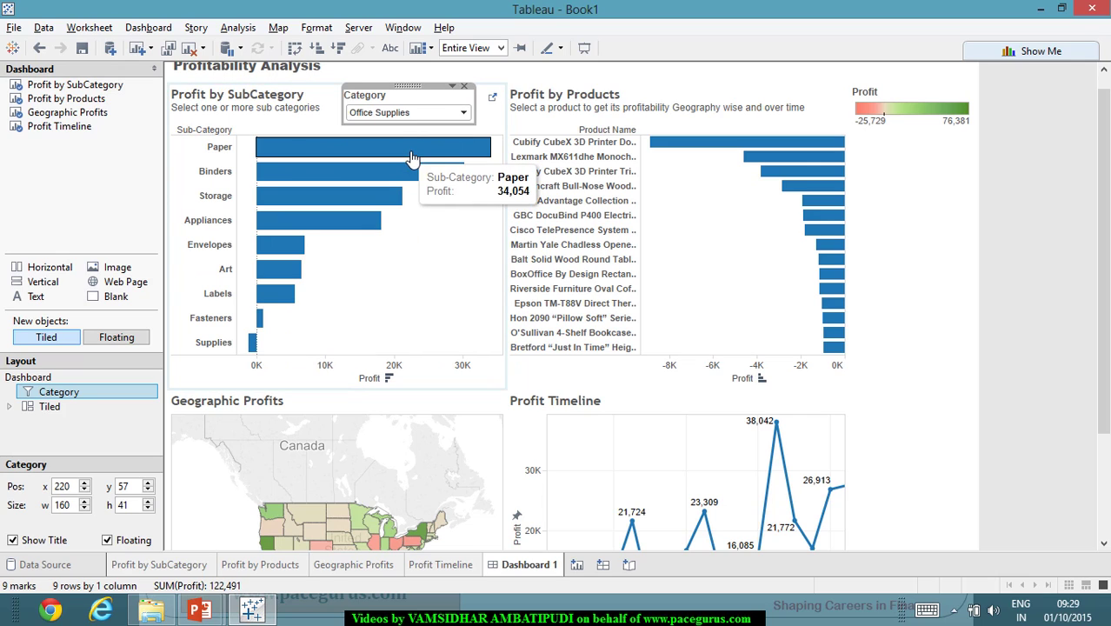
pyautogui.click(461, 116)
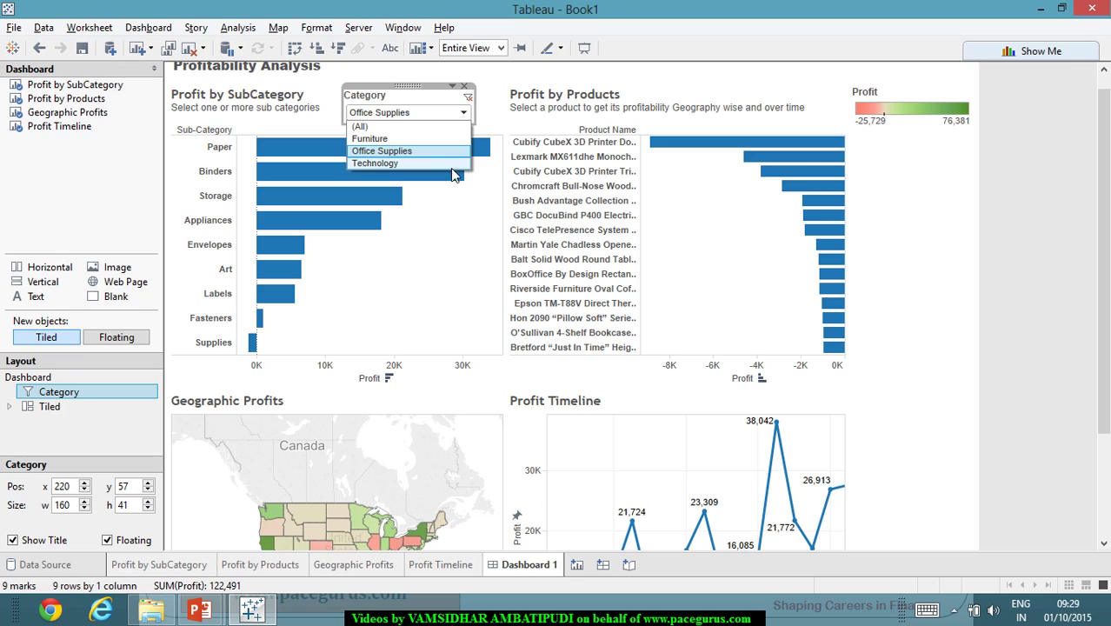
pyautogui.click(451, 166)
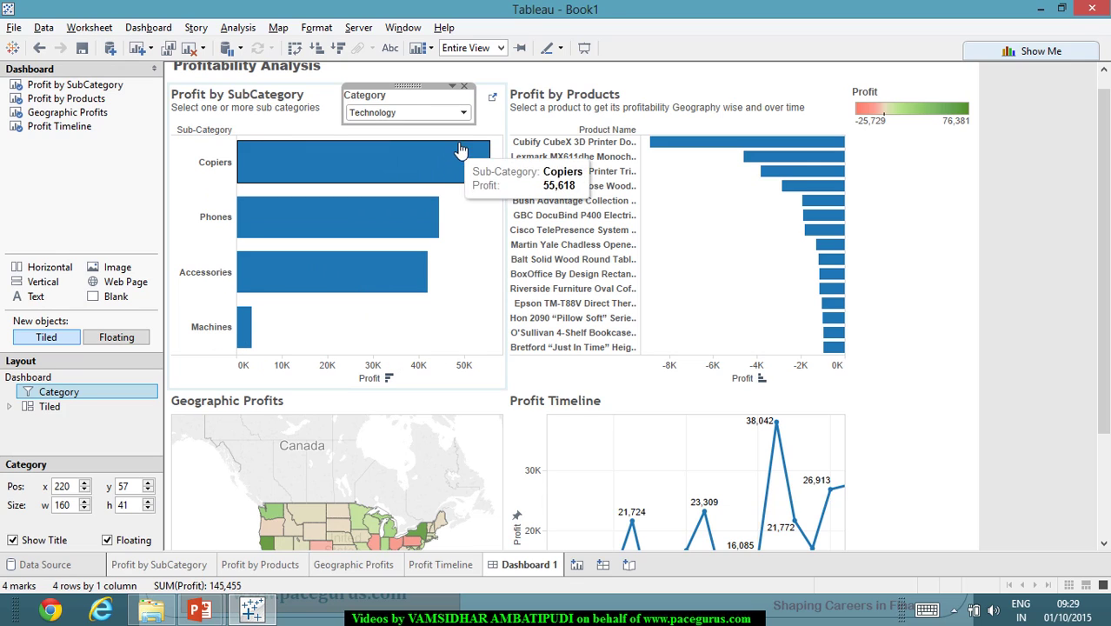
pyautogui.click(466, 114)
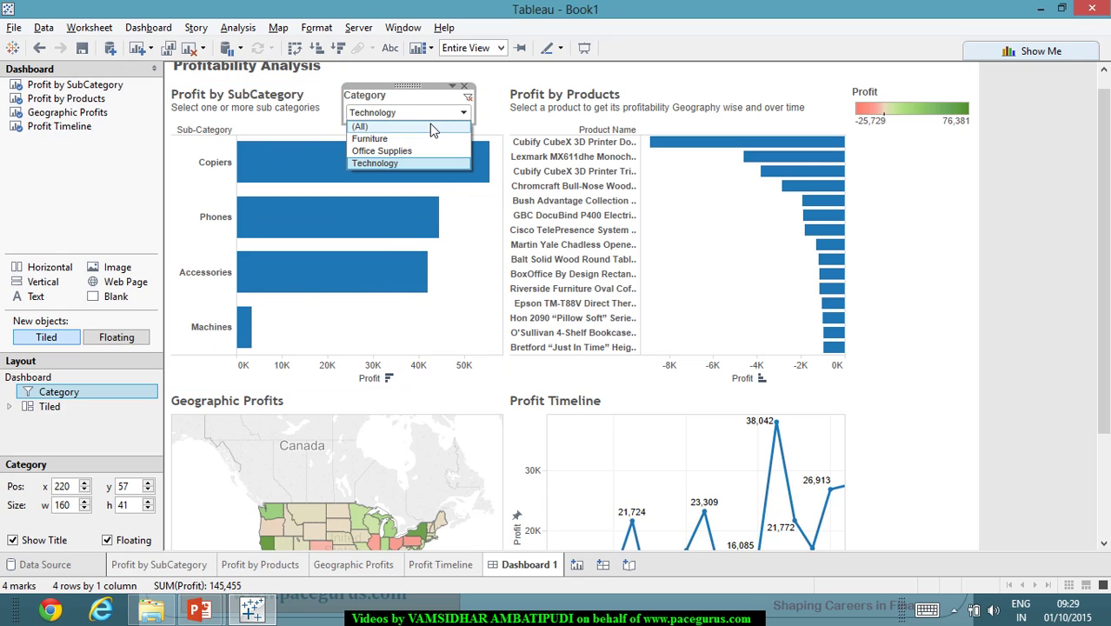
pyautogui.click(440, 125)
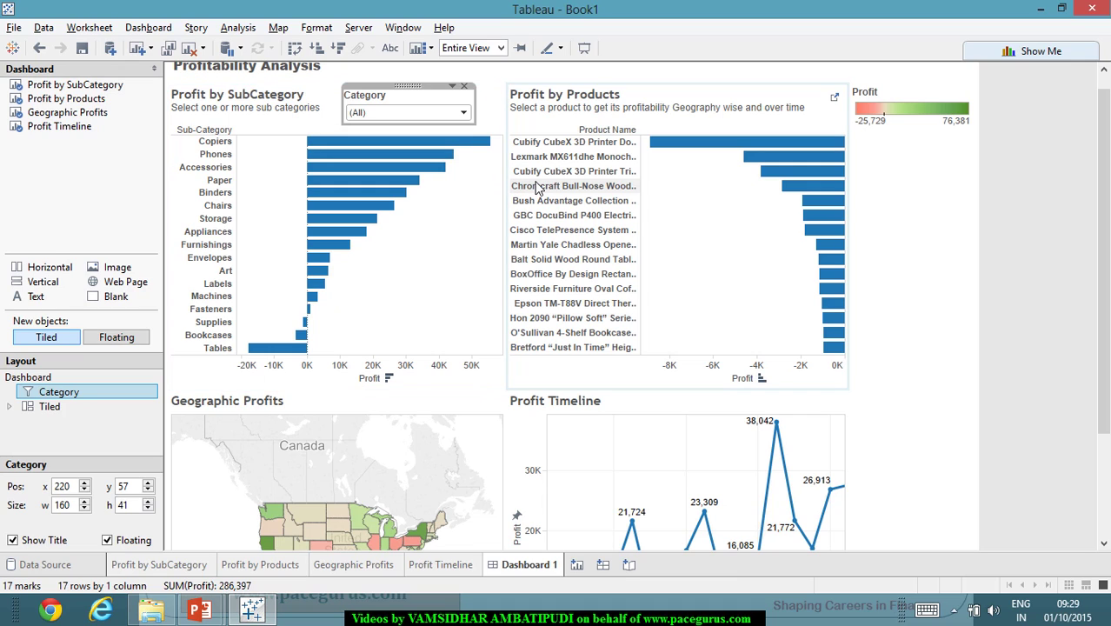
pyautogui.click(915, 243)
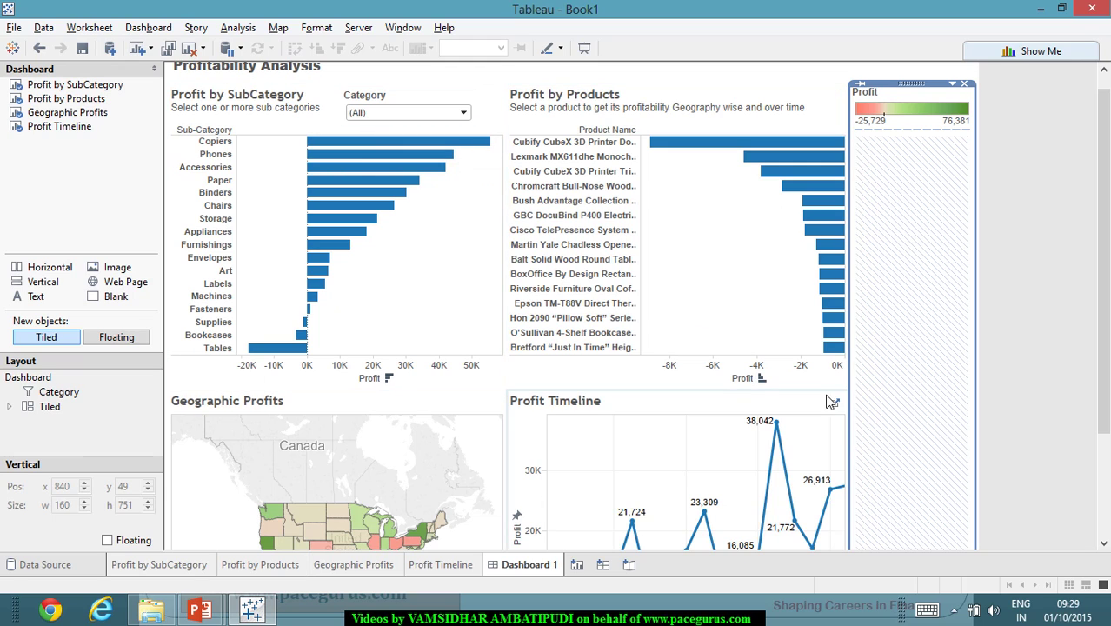
# Step: Float the Profit colour legend and drag it onto the Geographic Profits map's lower-left area
pyautogui.rightClick(917, 91)
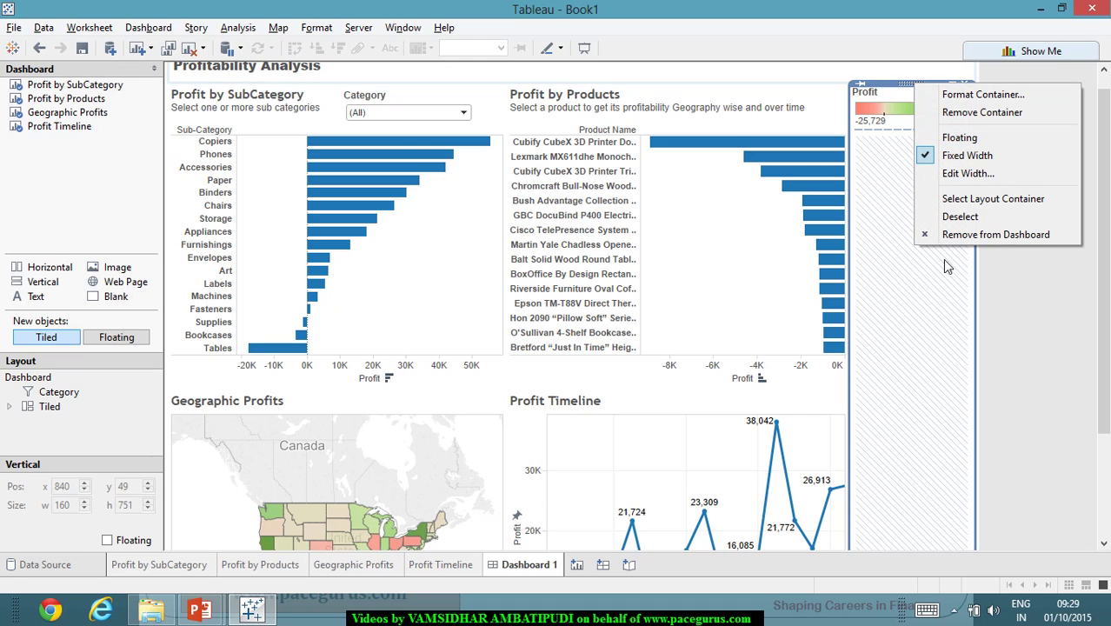
pyautogui.click(961, 217)
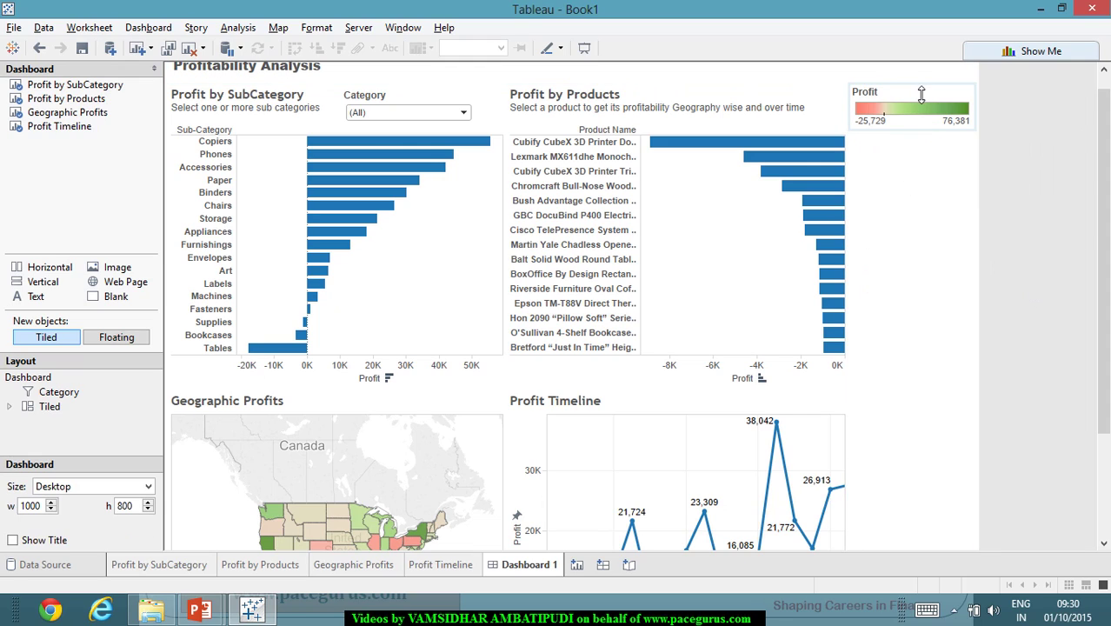
pyautogui.click(923, 94)
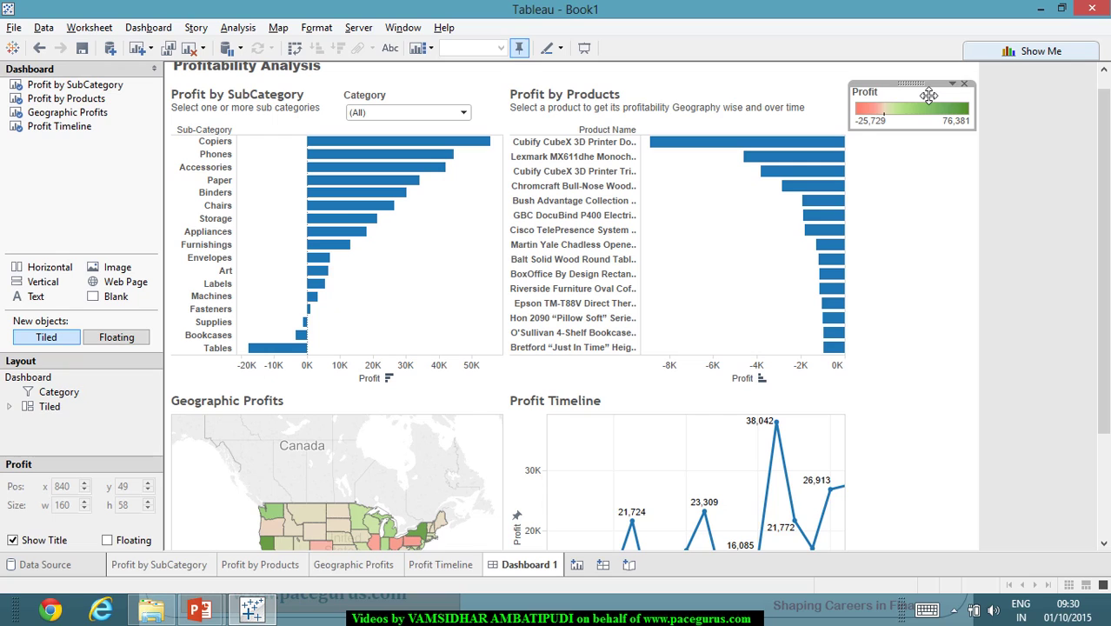
pyautogui.click(954, 88)
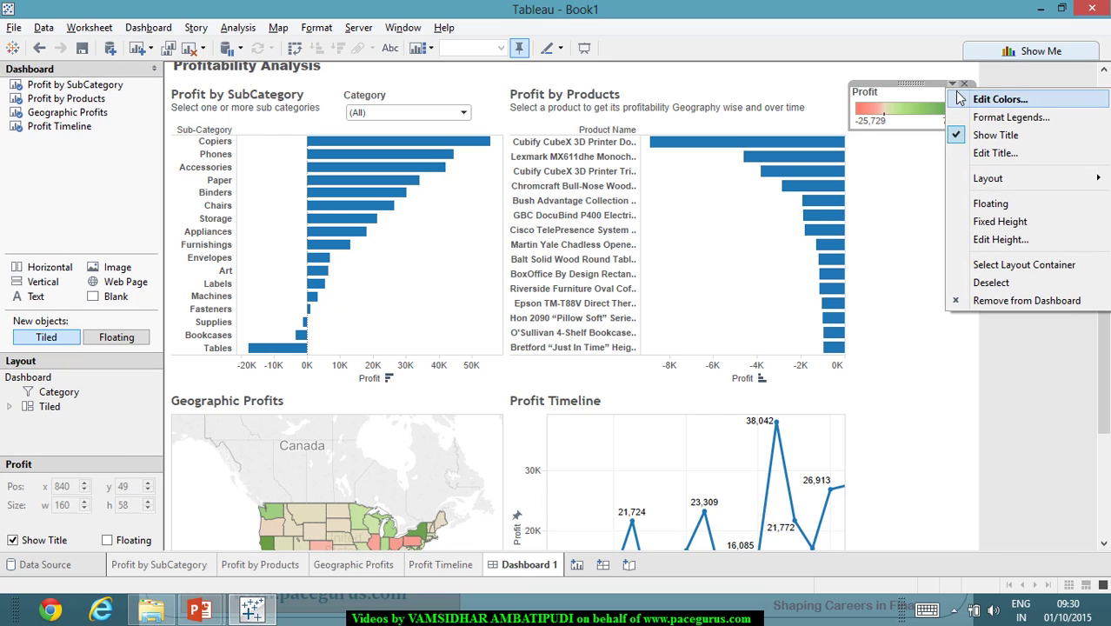
pyautogui.click(1010, 206)
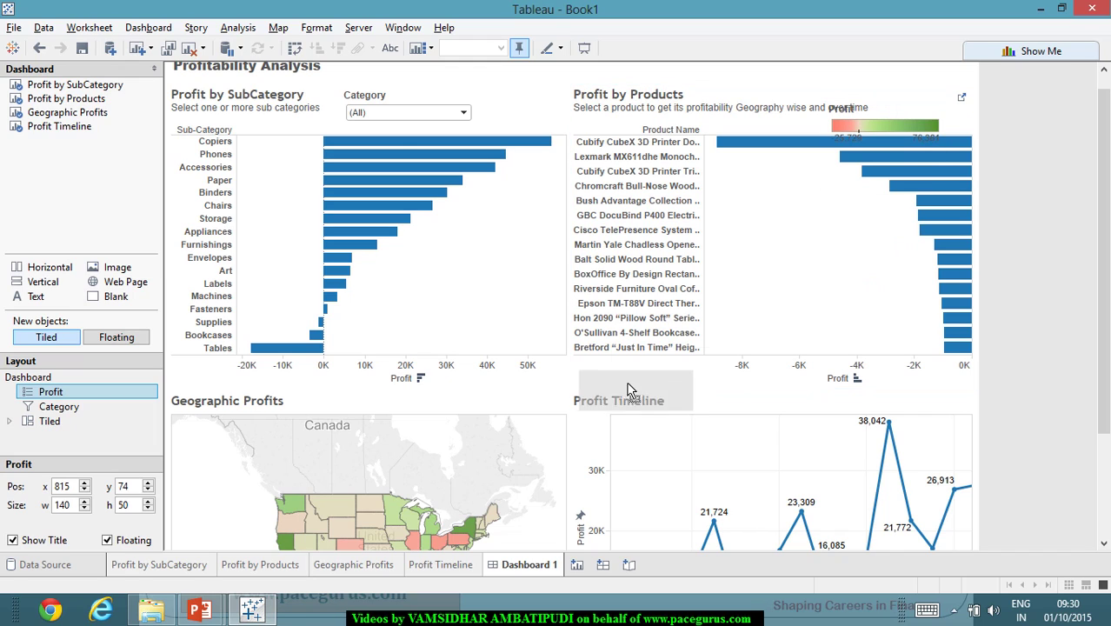
pyautogui.moveTo(631, 390); pyautogui.dragTo(488, 440)
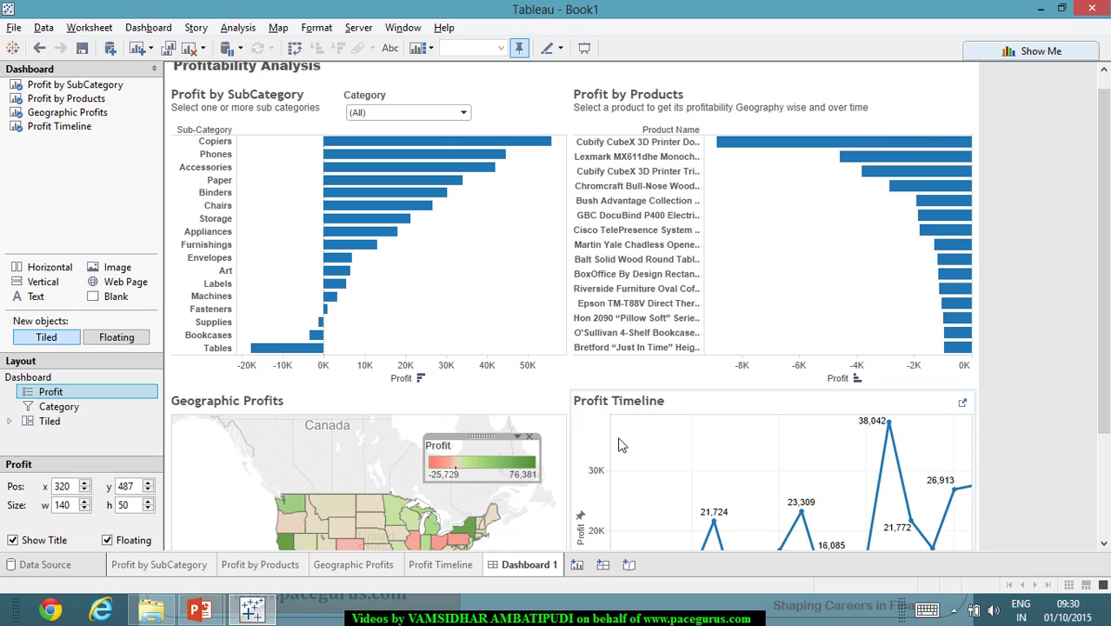
pyautogui.moveTo(1104, 356); pyautogui.dragTo(1013, 461)
pyautogui.moveTo(481, 291); pyautogui.dragTo(259, 478)
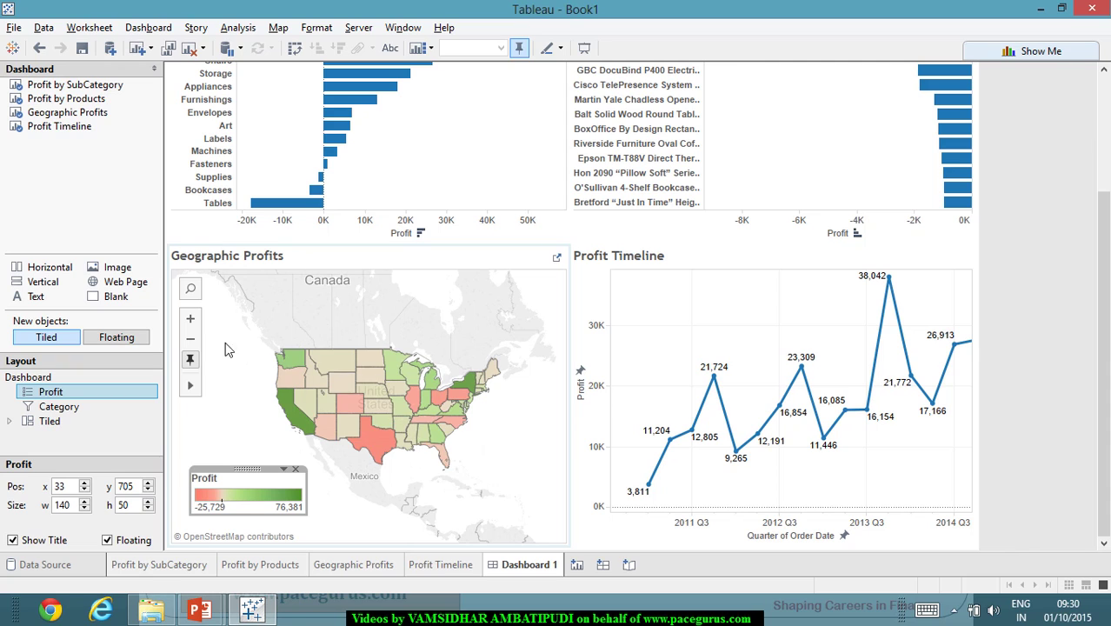
# Step: Try zooming the Geographic Profits map in and out, then reset it to its default view
pyautogui.click(190, 320)
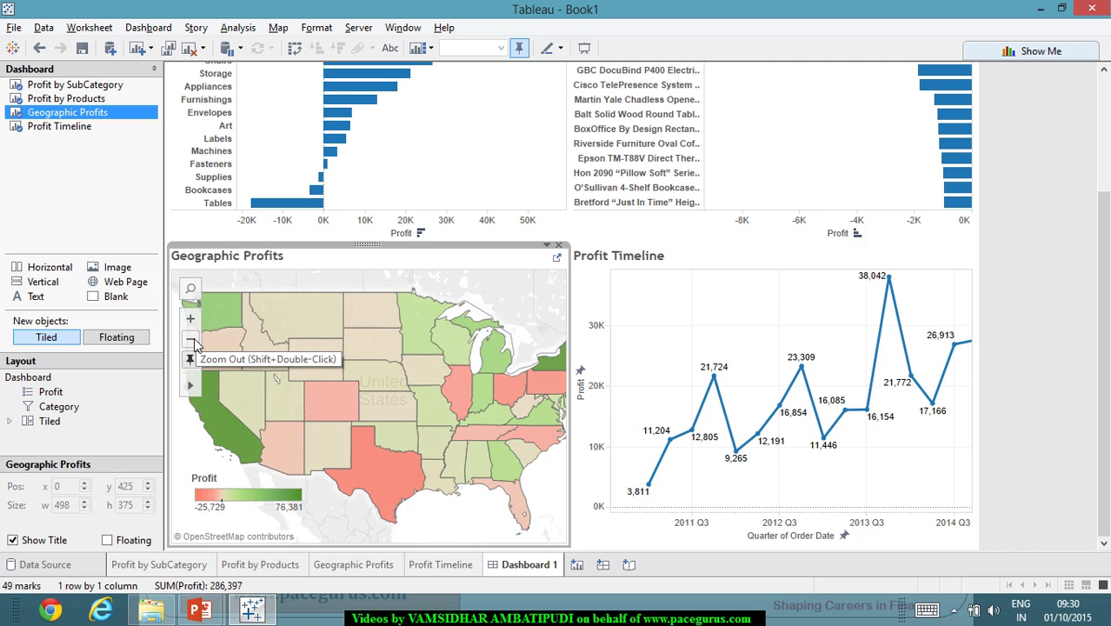
pyautogui.click(192, 340)
pyautogui.click(192, 340)
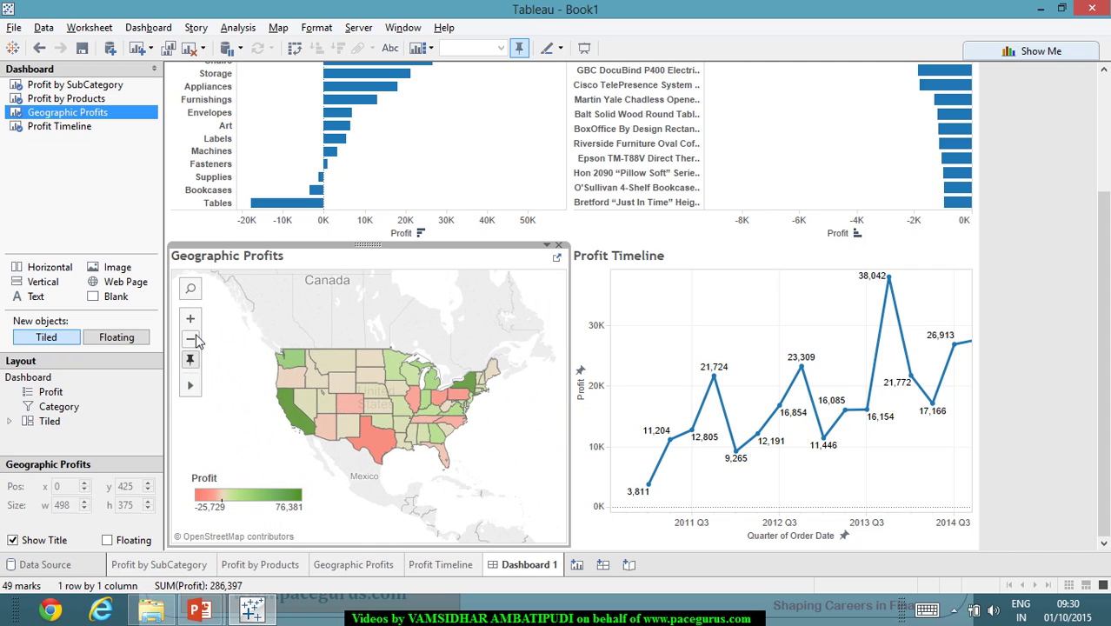
pyautogui.click(192, 320)
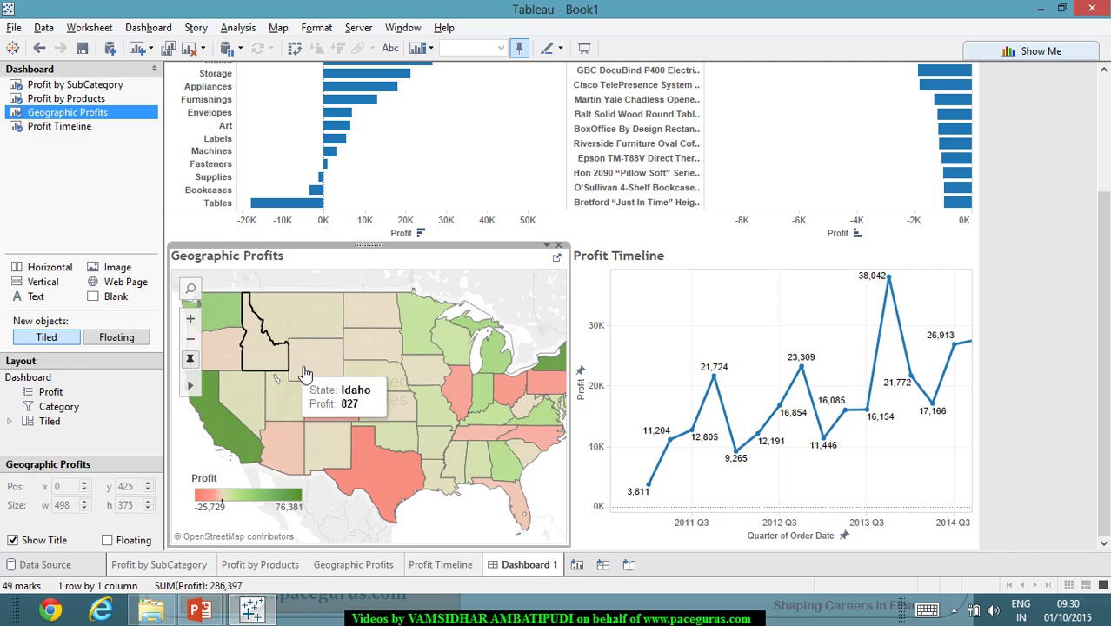
pyautogui.scroll(1, 355, 295)
pyautogui.scroll(-1, 356, 294)
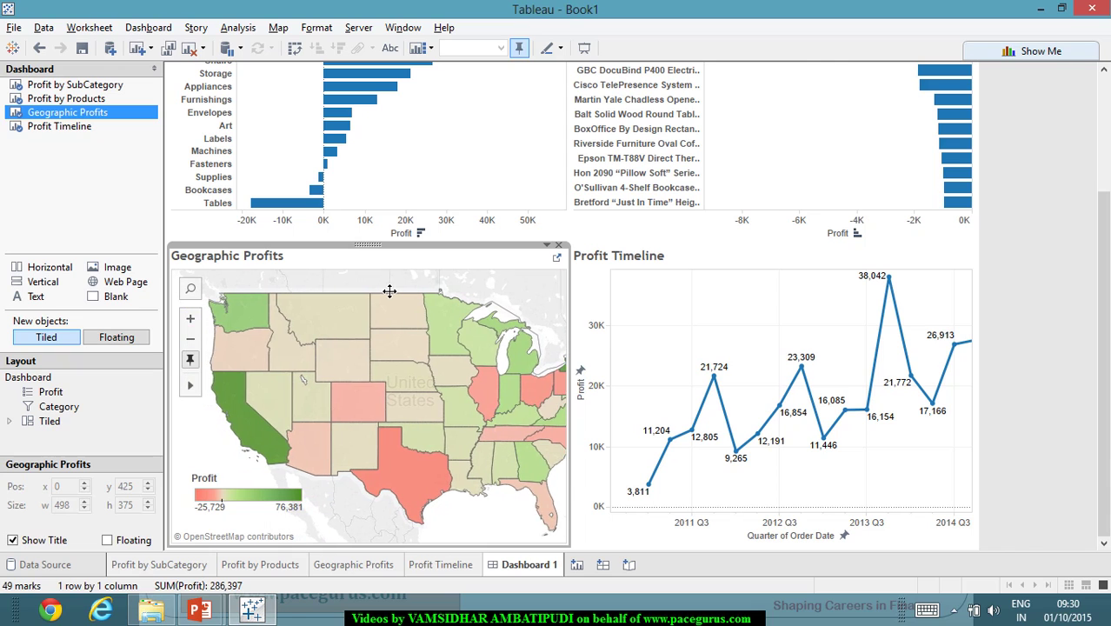
pyautogui.scroll(1, 360, 291)
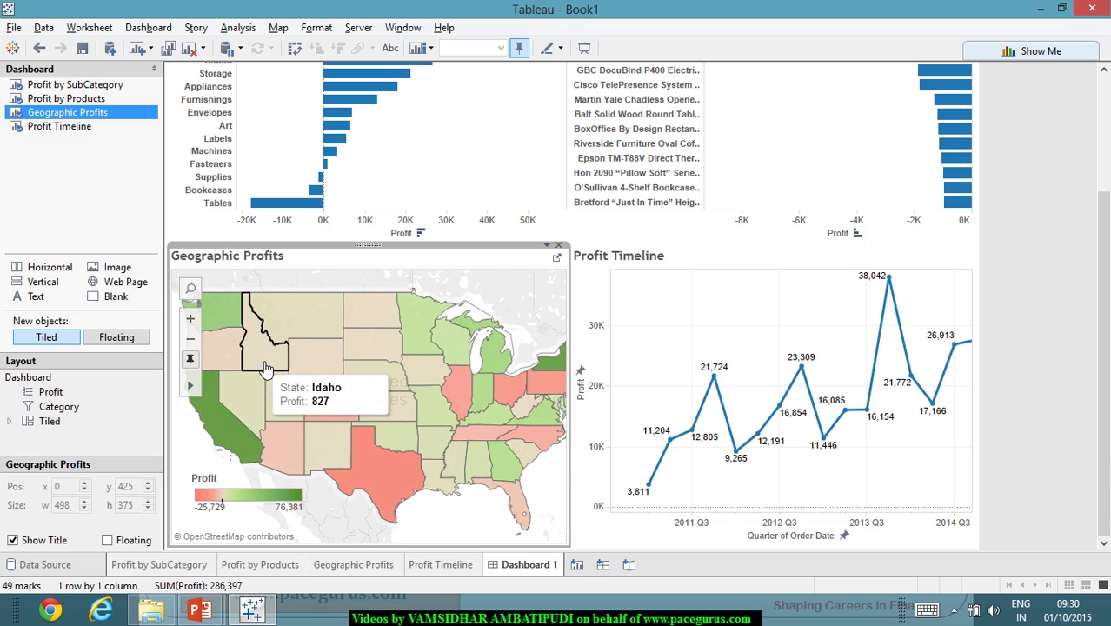
pyautogui.click(191, 359)
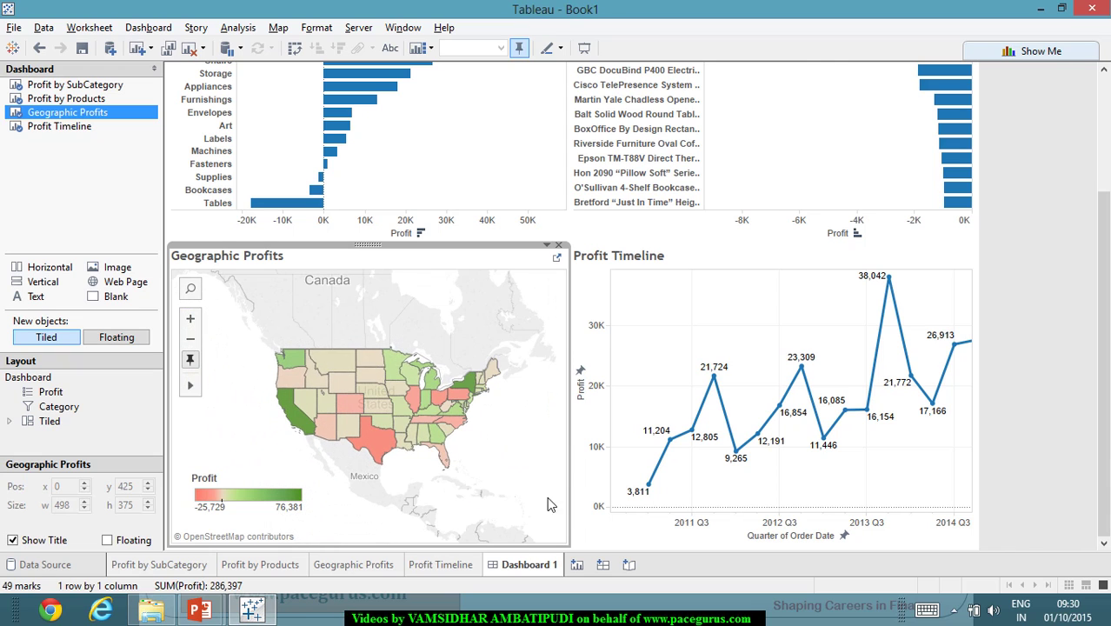
# Step: Widen the map zone toward the Profit Timeline and zoom the map onto the United States
pyautogui.click(605, 544)
pyautogui.moveTo(605, 544); pyautogui.dragTo(613, 544)
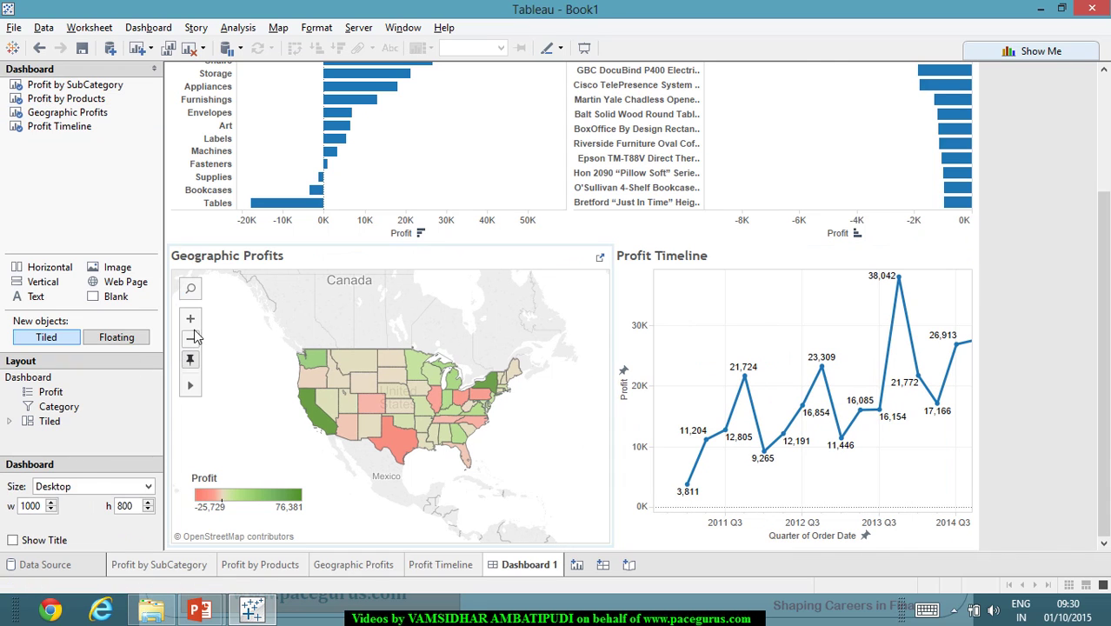
pyautogui.doubleClick(382, 382)
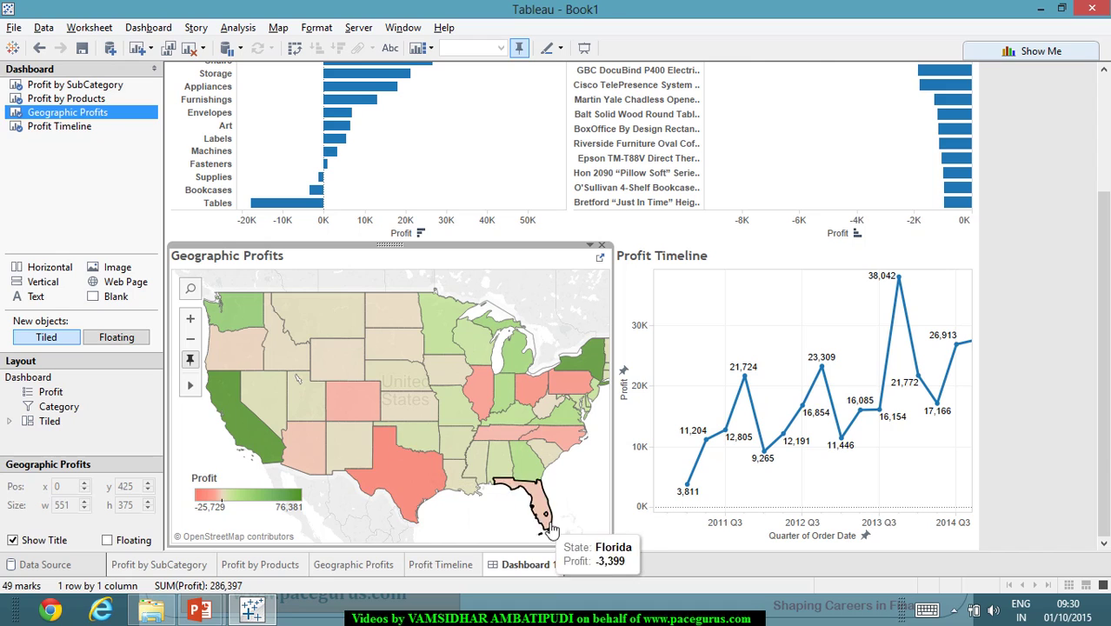
pyautogui.click(1054, 447)
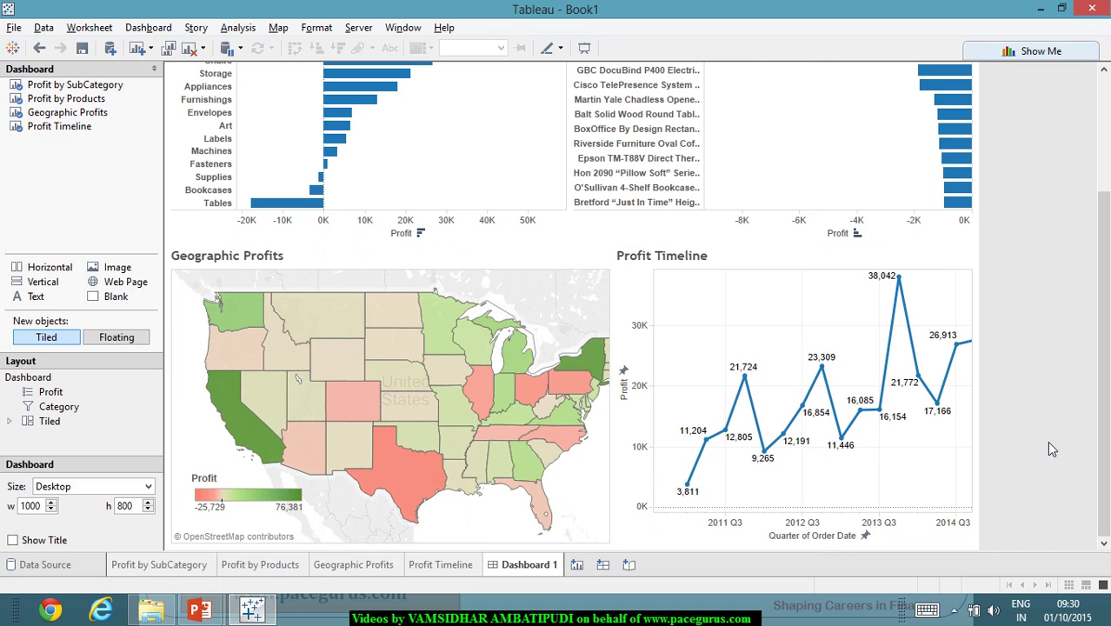
# Step: Place the floating Profit legend in the map's lower-left corner at x 22, y 713
pyautogui.click(257, 489)
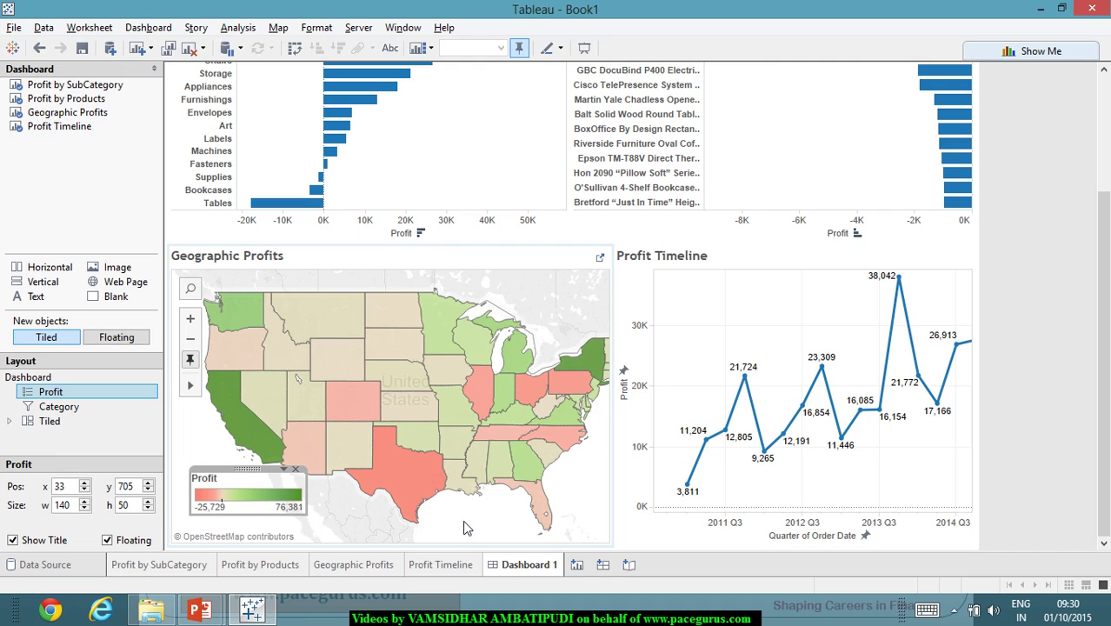
pyautogui.click(247, 487)
pyautogui.moveTo(244, 487); pyautogui.dragTo(233, 494)
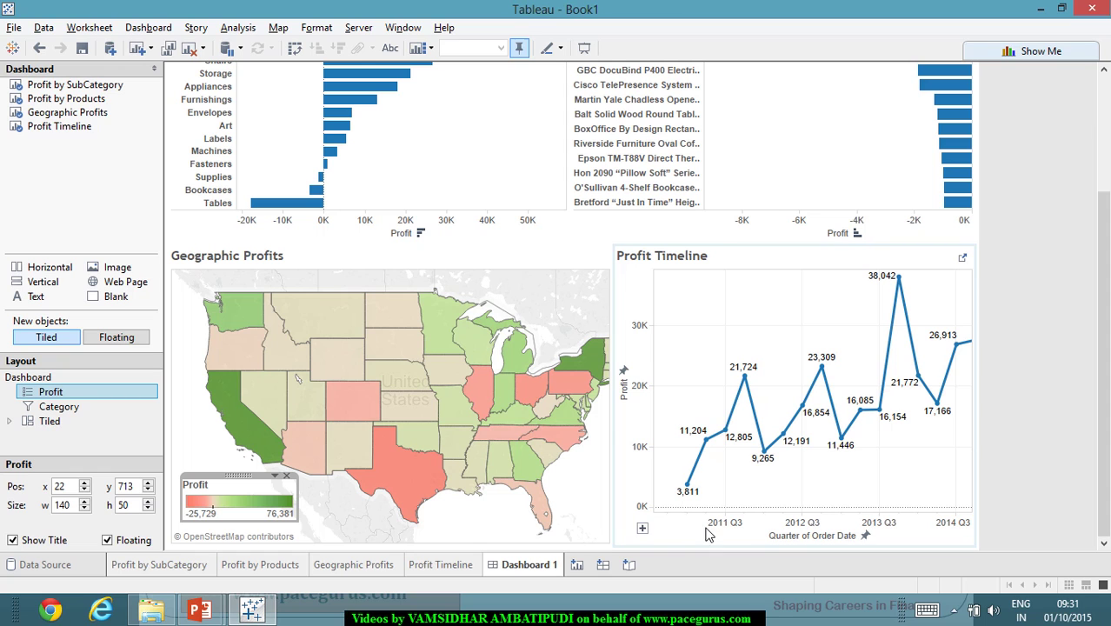
pyautogui.moveTo(1107, 411); pyautogui.dragTo(1106, 303)
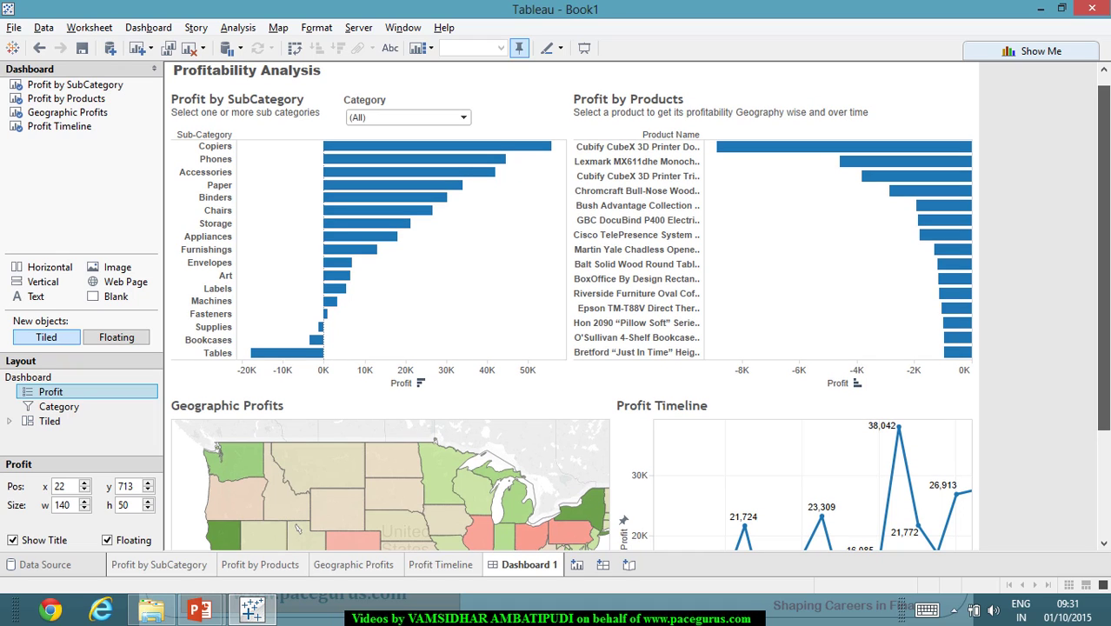
# Step: Select the floating Category filter card beside the Profit by SubCategory title
pyautogui.moveTo(1106, 303)
pyautogui.mouseDown()
pyautogui.moveTo(1106, 373)
pyautogui.moveTo(1106, 283)
pyautogui.mouseUp()
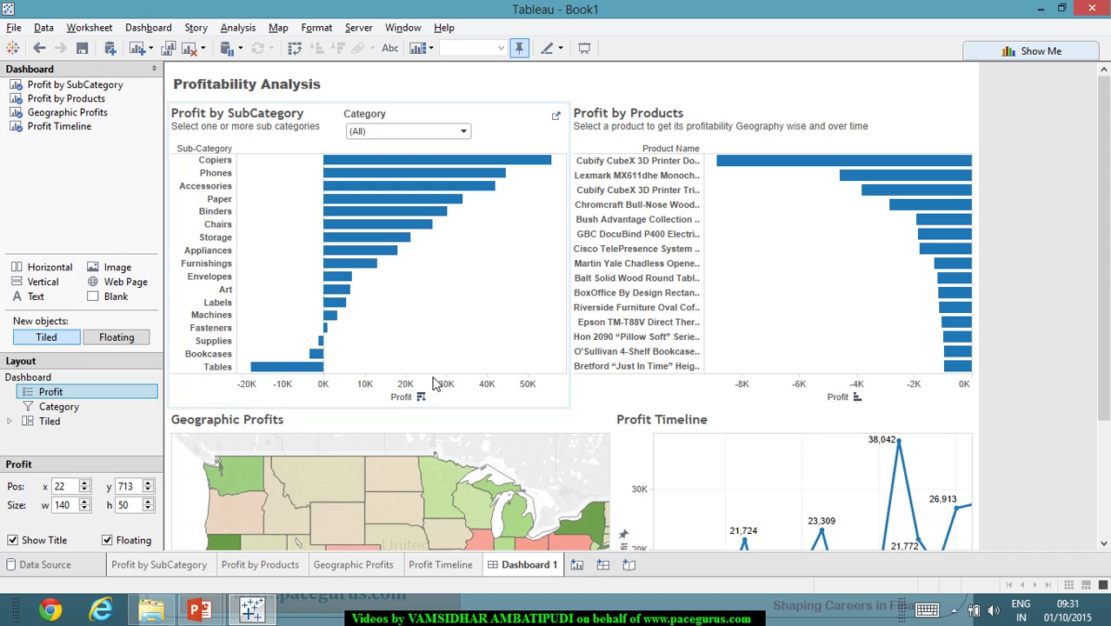
pyautogui.click(468, 134)
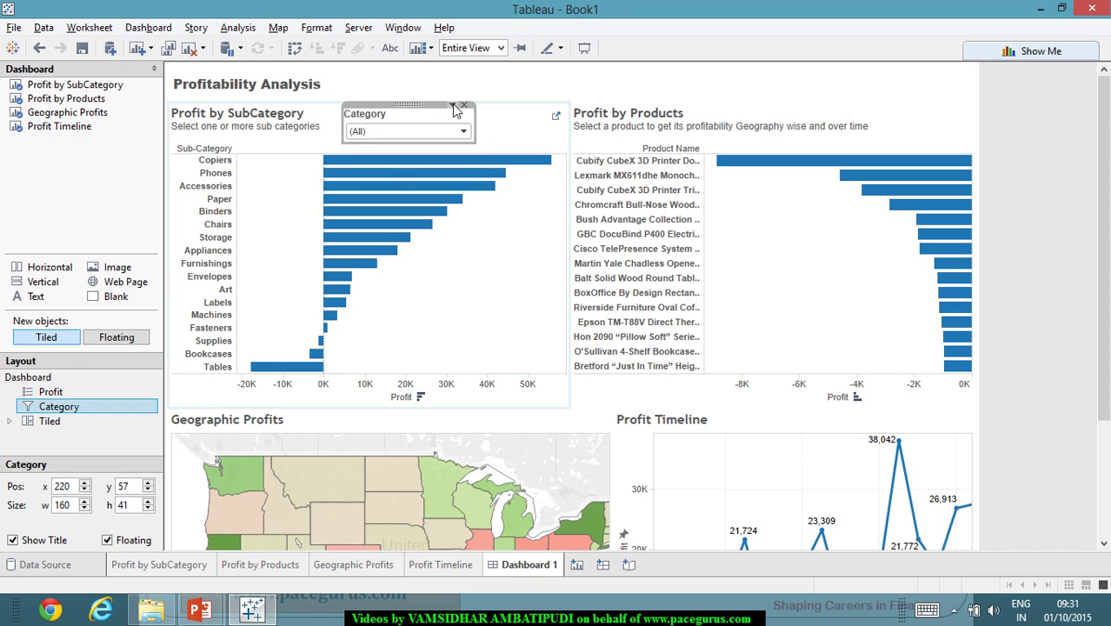
# Step: Look at the Category filter's Apply to Worksheets choice and cancel without changes
pyautogui.click(452, 104)
pyautogui.moveTo(511, 139)
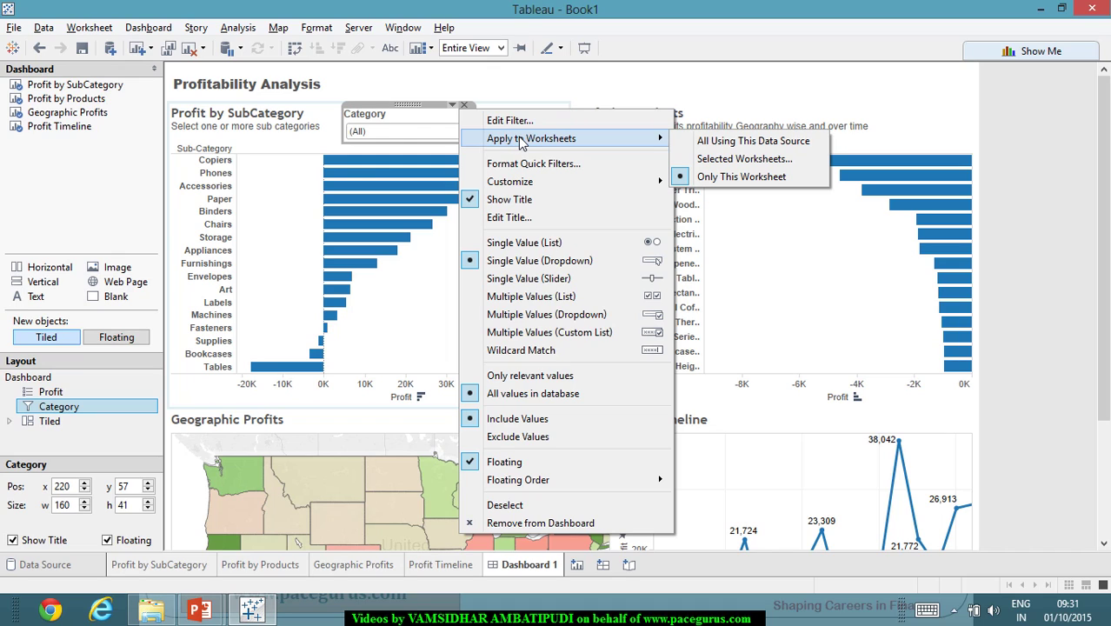
pyautogui.click(770, 160)
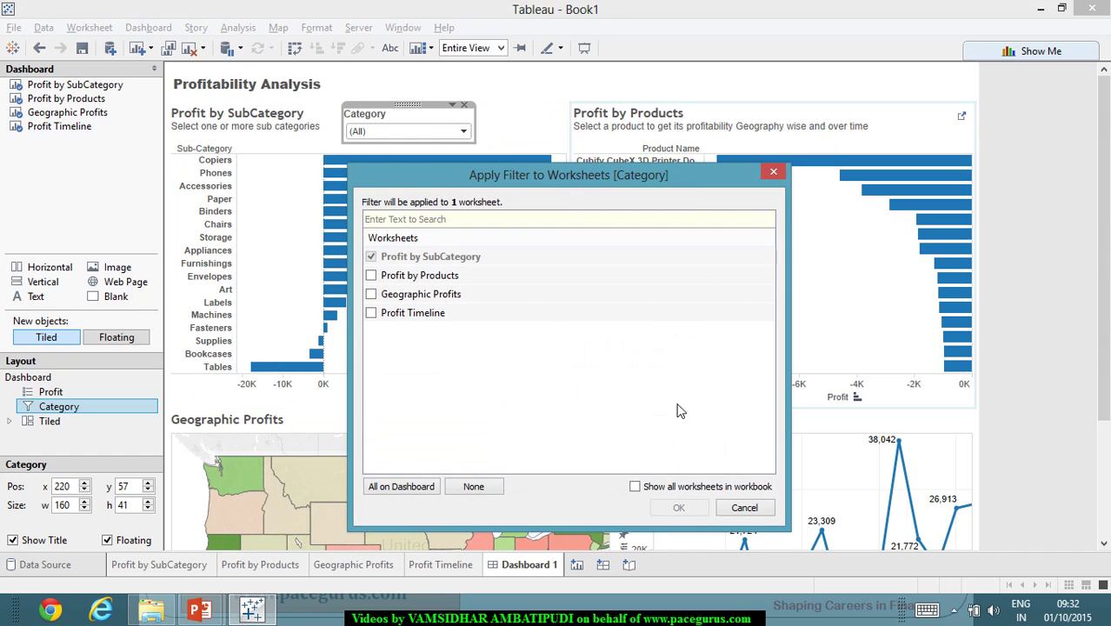
pyautogui.click(744, 509)
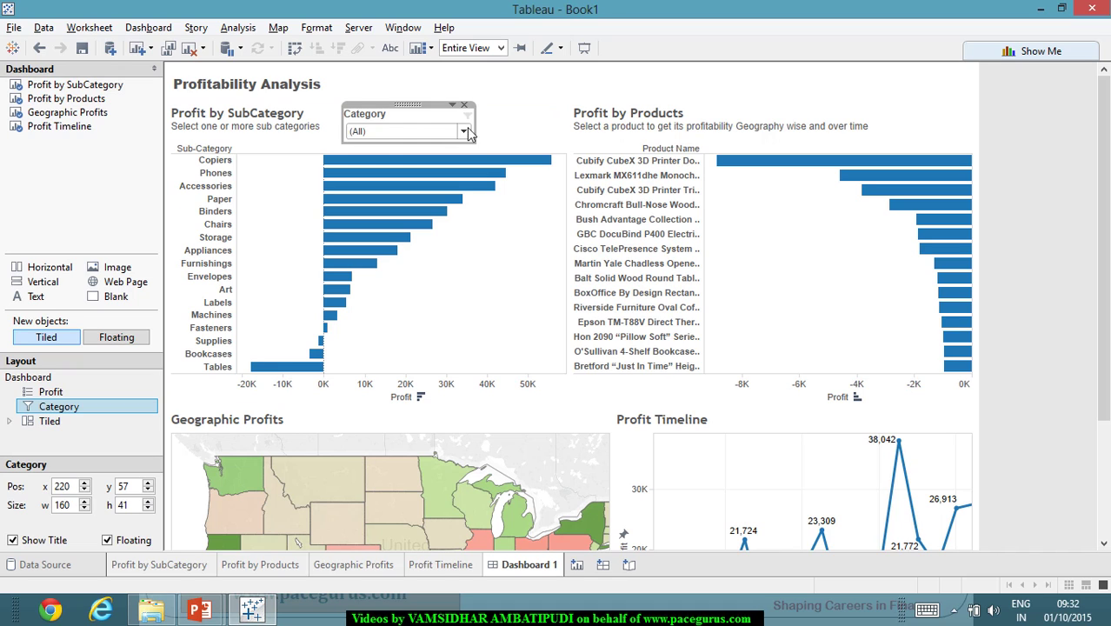
# Step: Change the Category filter to Multiple Values (Dropdown), test Furniture, then restore (All)
pyautogui.click(453, 105)
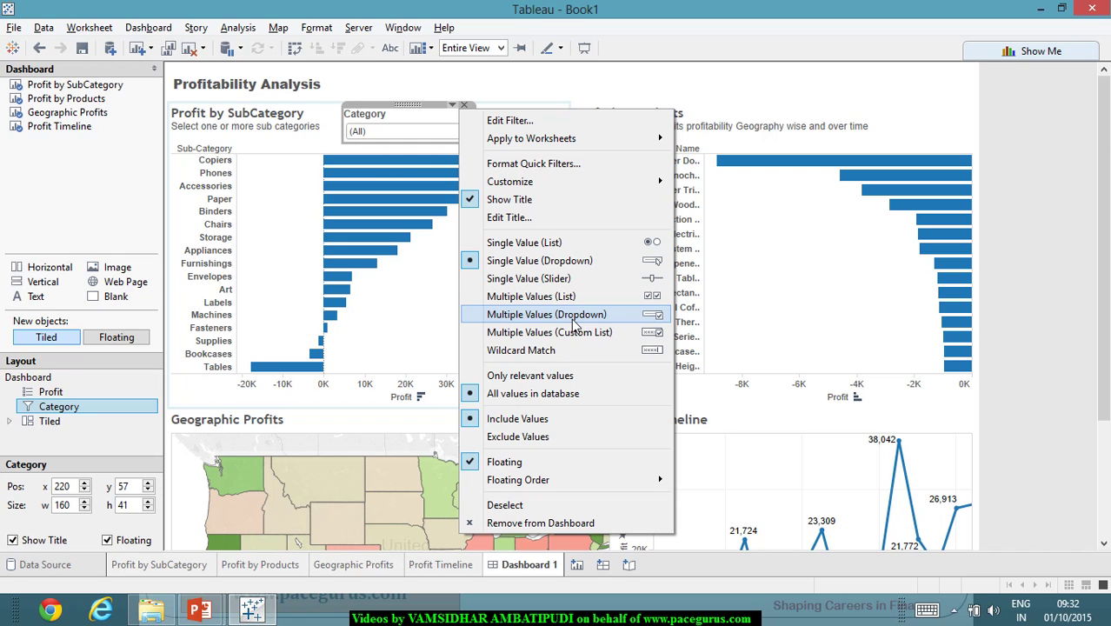
pyautogui.click(574, 320)
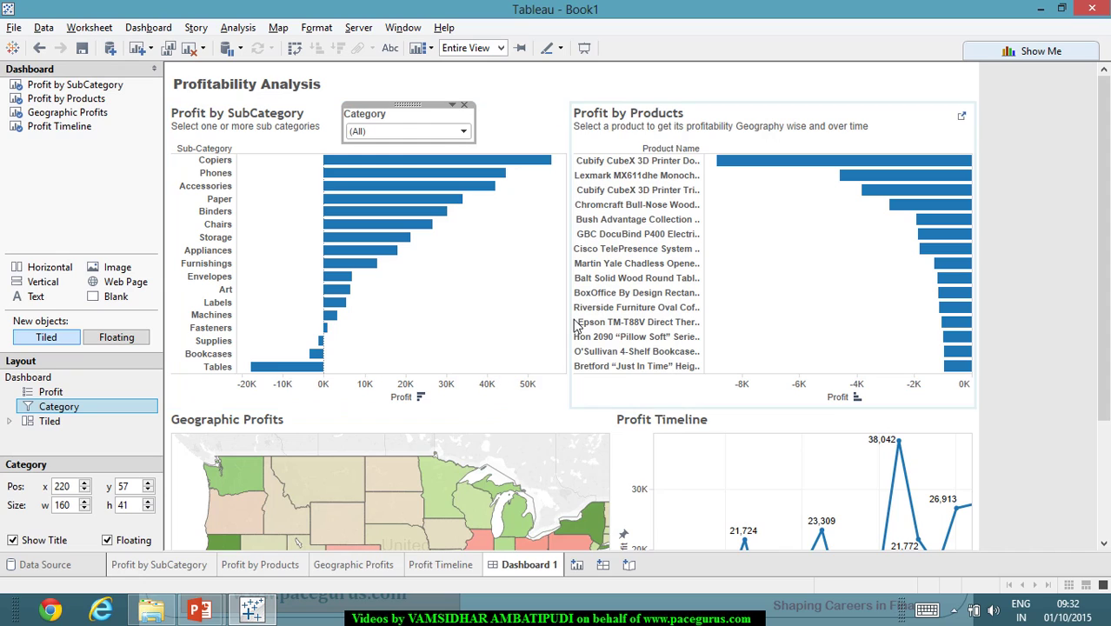
pyautogui.click(465, 132)
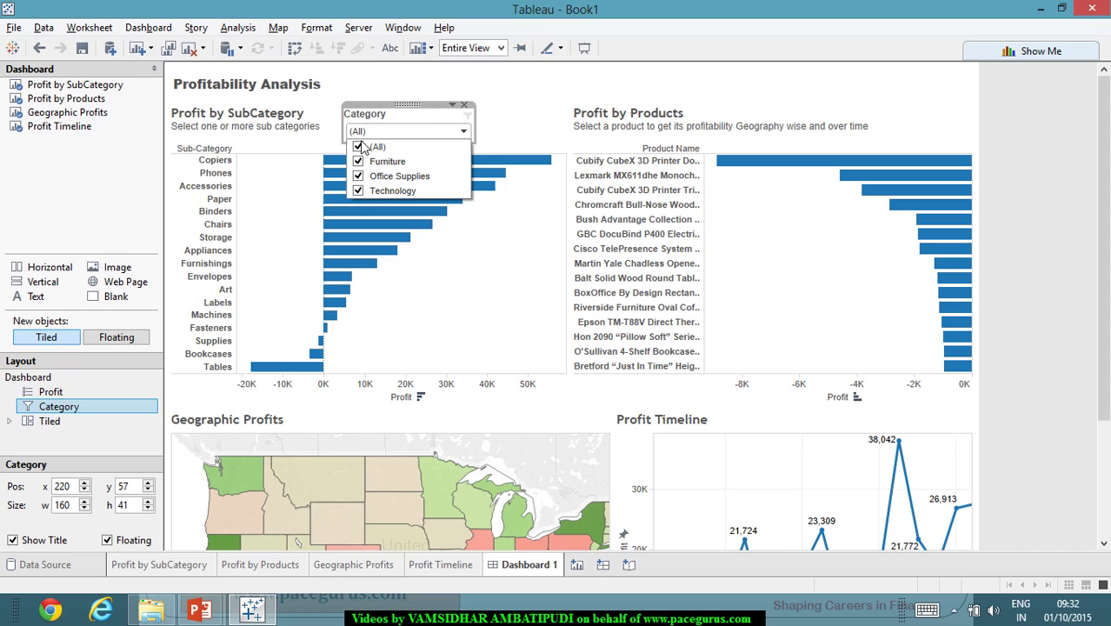
pyautogui.click(360, 147)
pyautogui.click(359, 161)
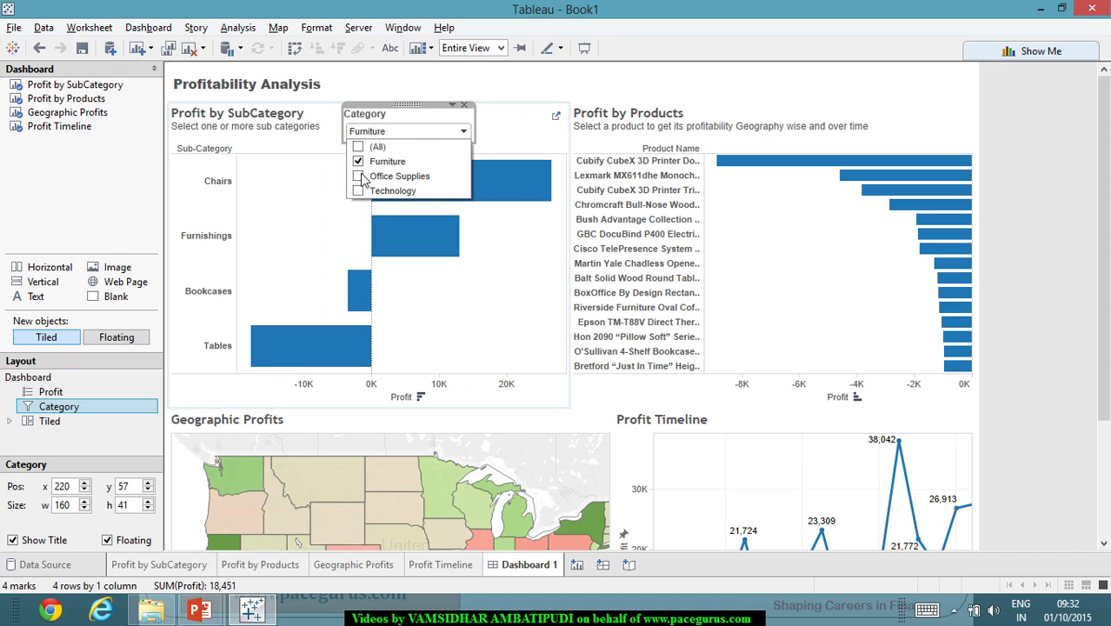
pyautogui.click(359, 147)
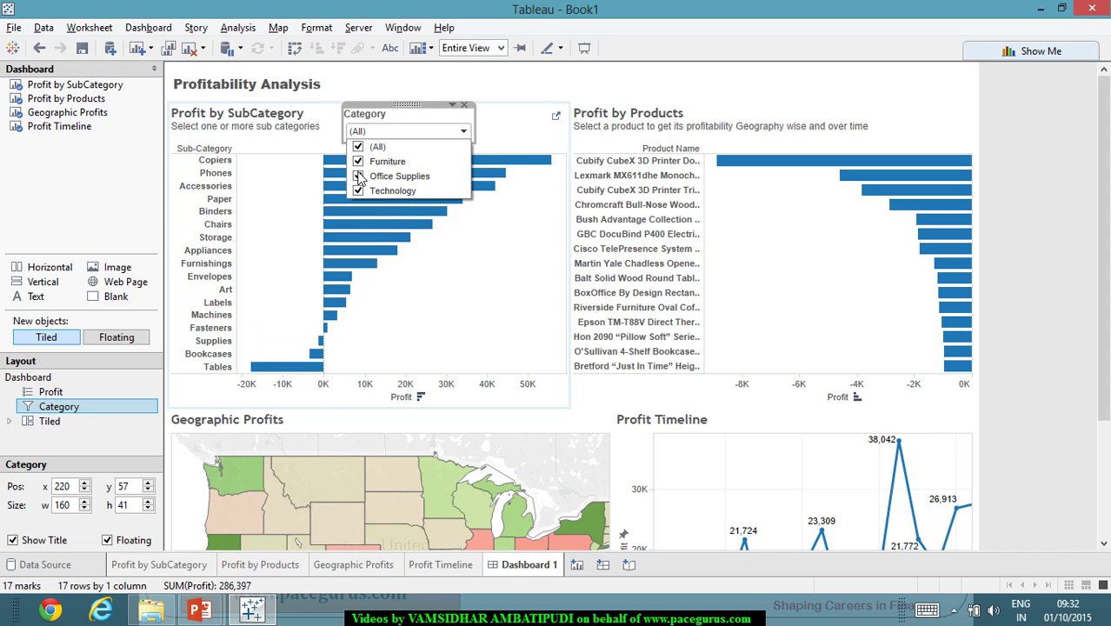
pyautogui.click(600, 129)
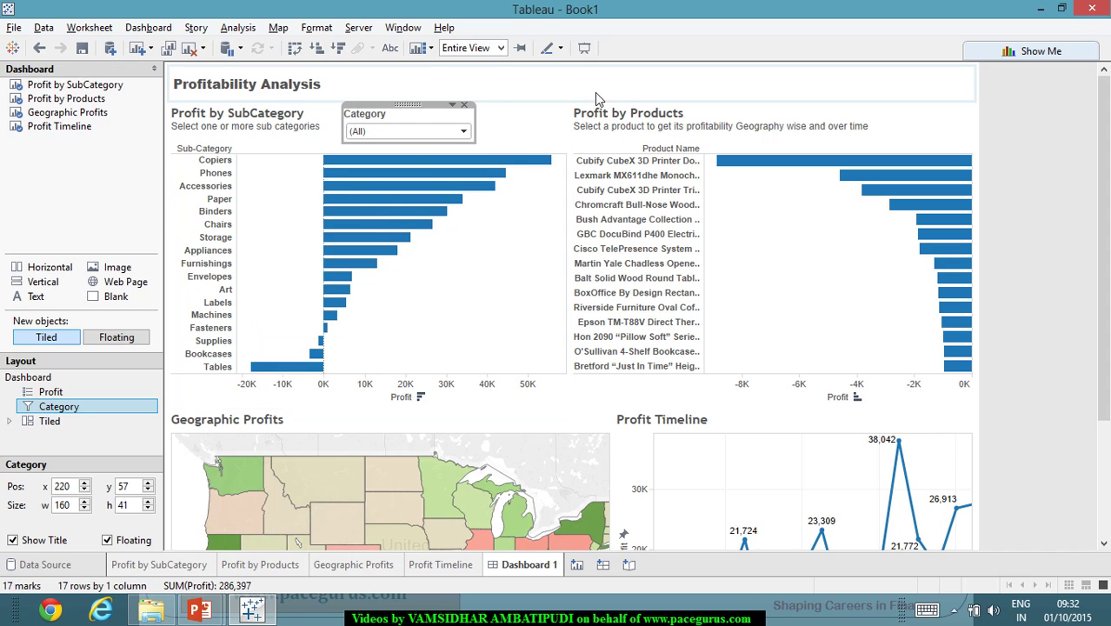
# Step: Select the Profit by SubCategory sheet and check its Fit options without changing them
pyautogui.click(535, 84)
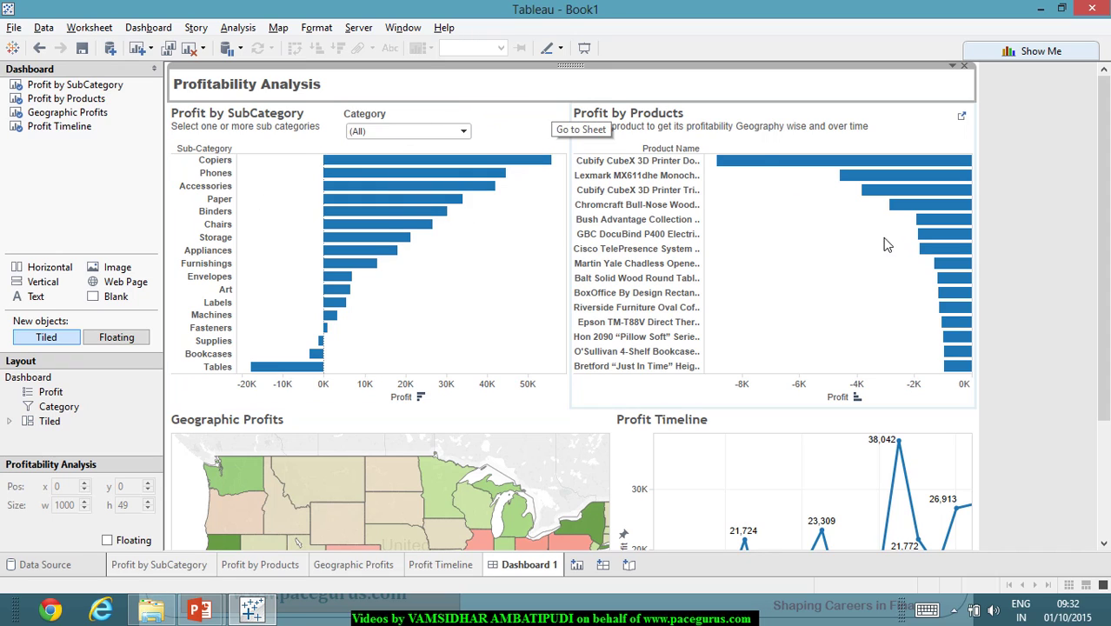
pyautogui.click(502, 127)
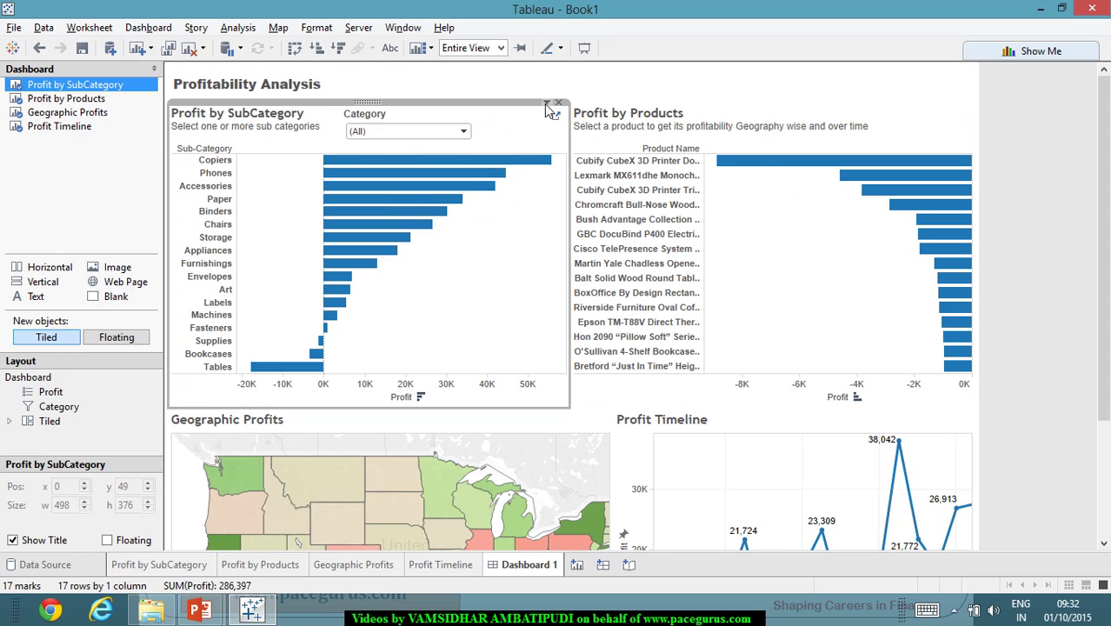
pyautogui.click(547, 102)
pyautogui.moveTo(683, 159)
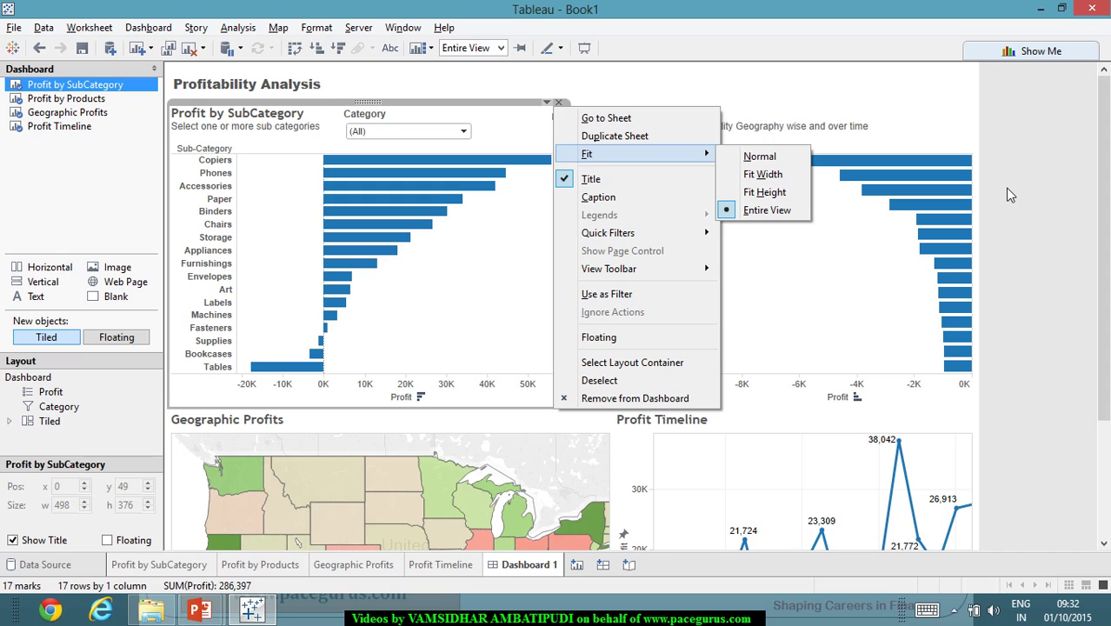
pyautogui.click(967, 193)
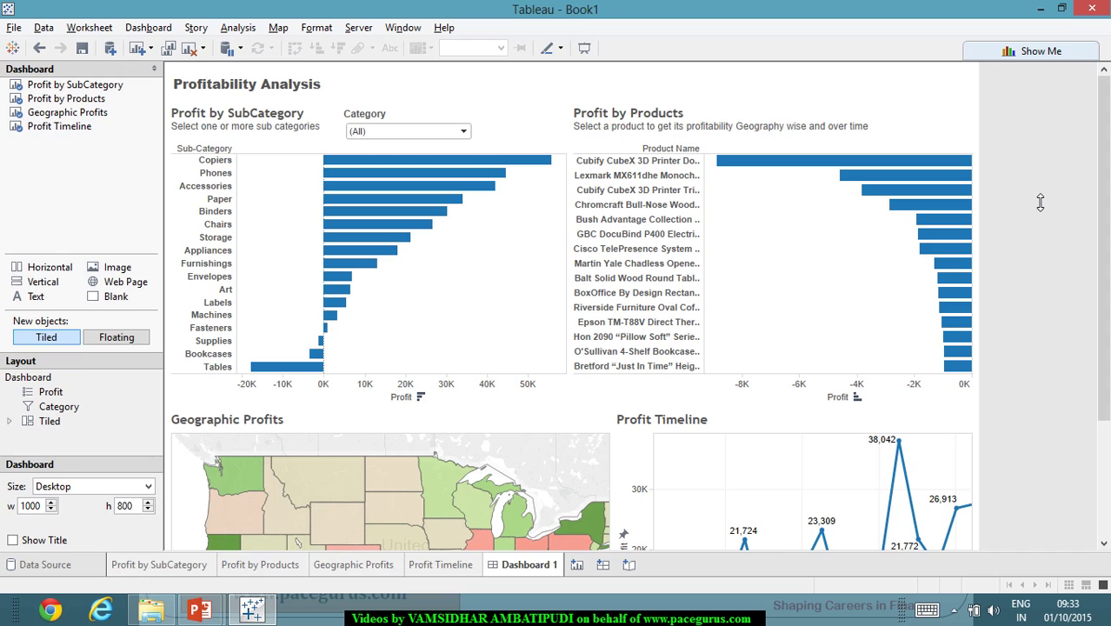
# Step: Highlight the Accessories bar to test interaction, then handwrite 'Actions' on the slide
pyautogui.click(416, 192)
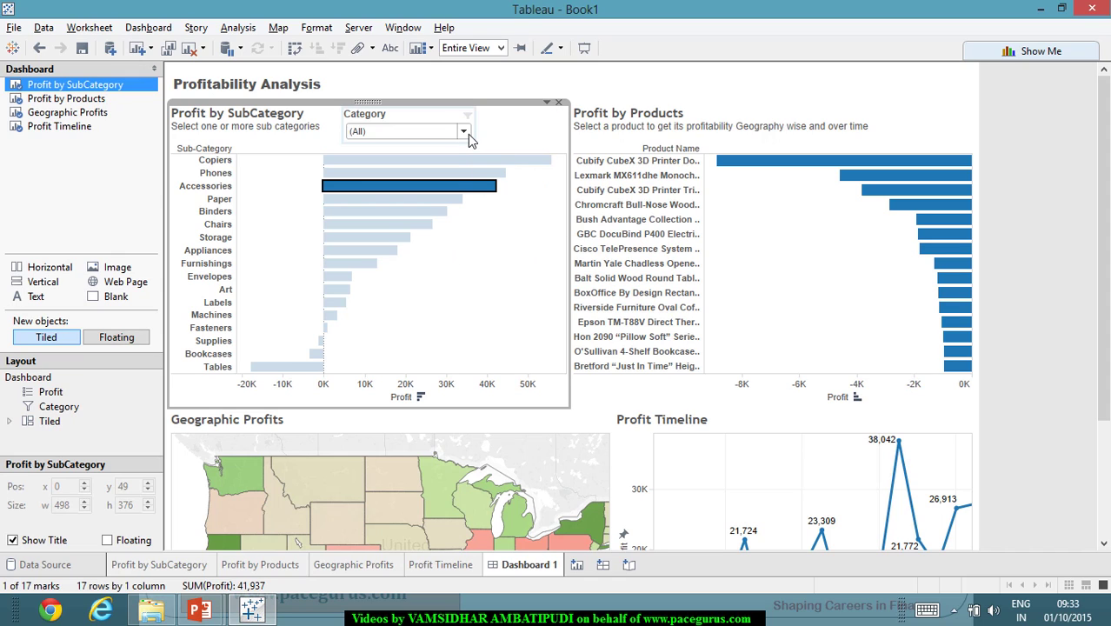
pyautogui.moveTo(433, 233)
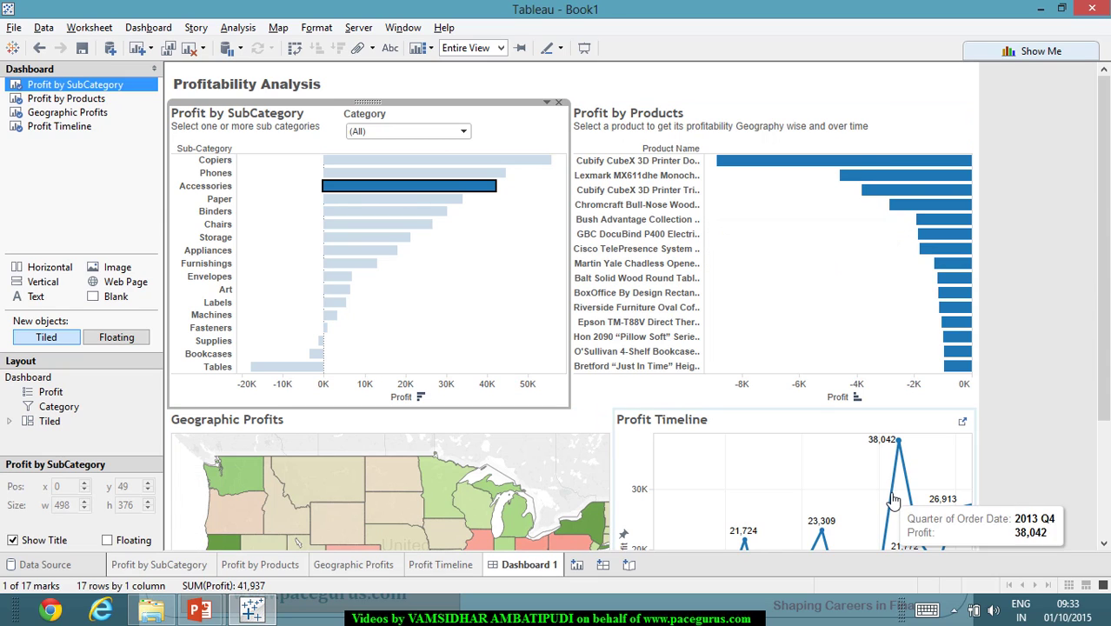
pyautogui.click(1070, 406)
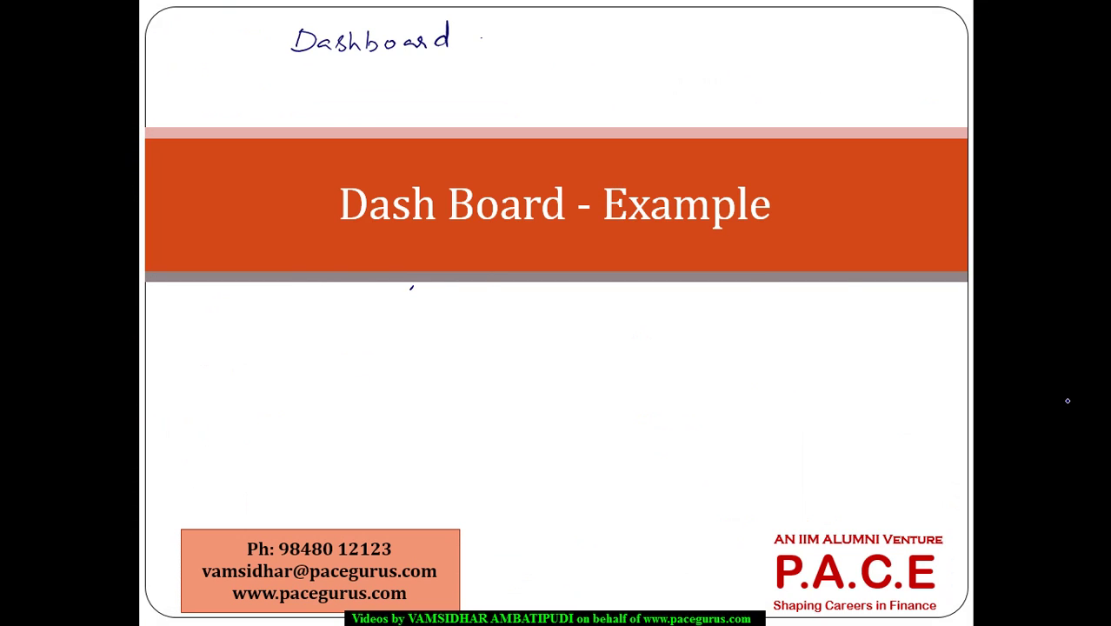
pyautogui.moveTo(401, 354)
pyautogui.mouseDown()
pyautogui.moveTo(437, 331)
pyautogui.moveTo(461, 344)
pyautogui.mouseUp()
pyautogui.moveTo(402, 370); pyautogui.dragTo(513, 354)
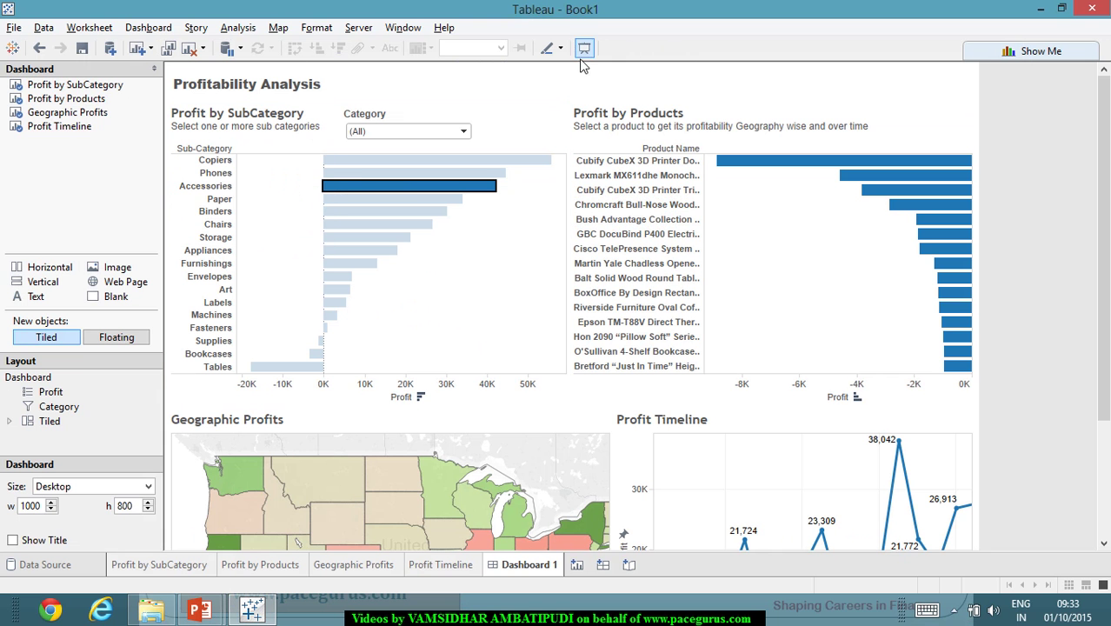
pyautogui.click(622, 79)
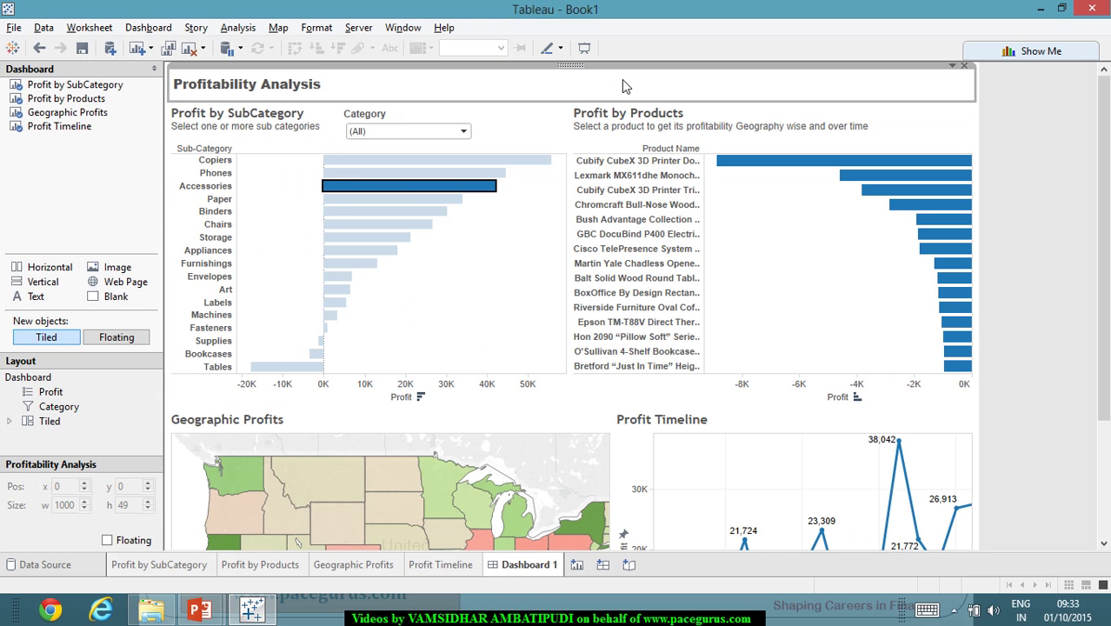
pyautogui.click(505, 149)
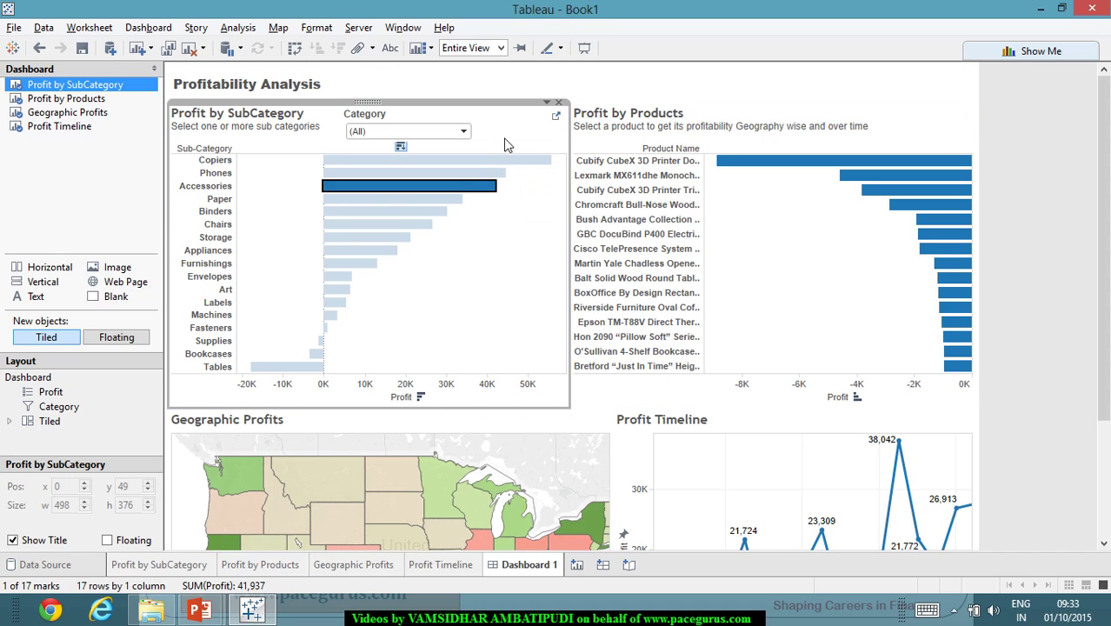
pyautogui.click(562, 396)
pyautogui.click(669, 400)
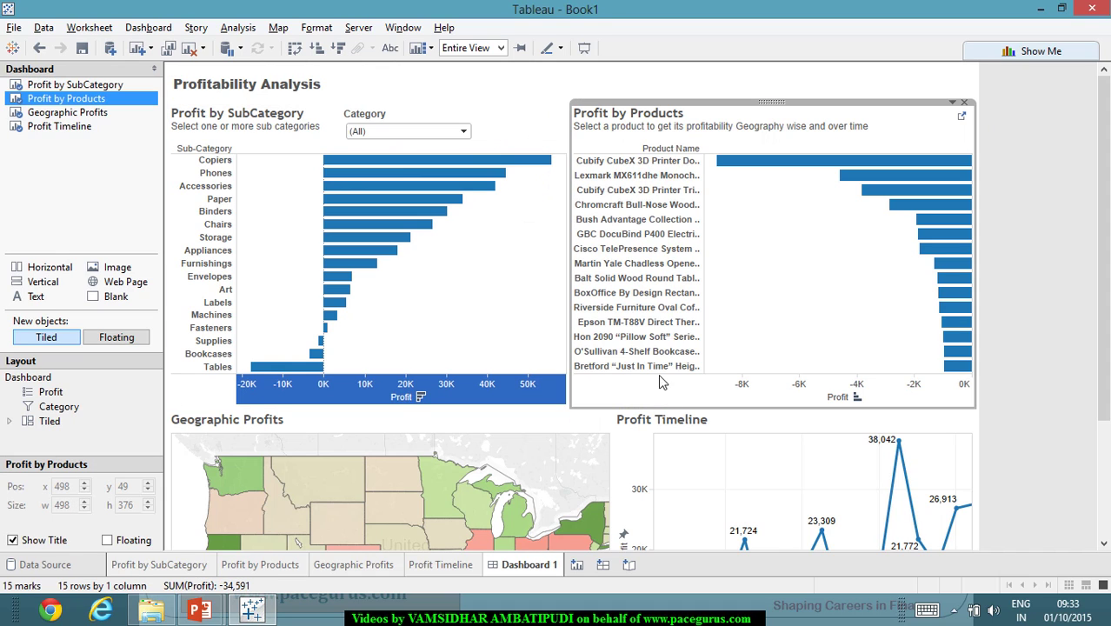
pyautogui.click(526, 322)
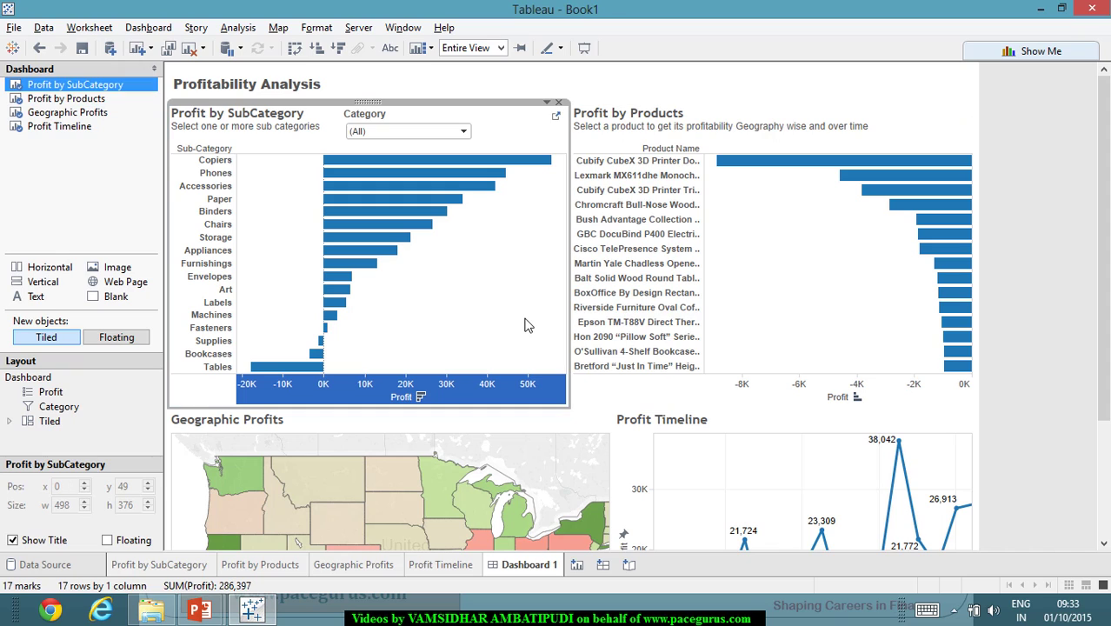
pyautogui.click(1015, 280)
pyautogui.moveTo(469, 211)
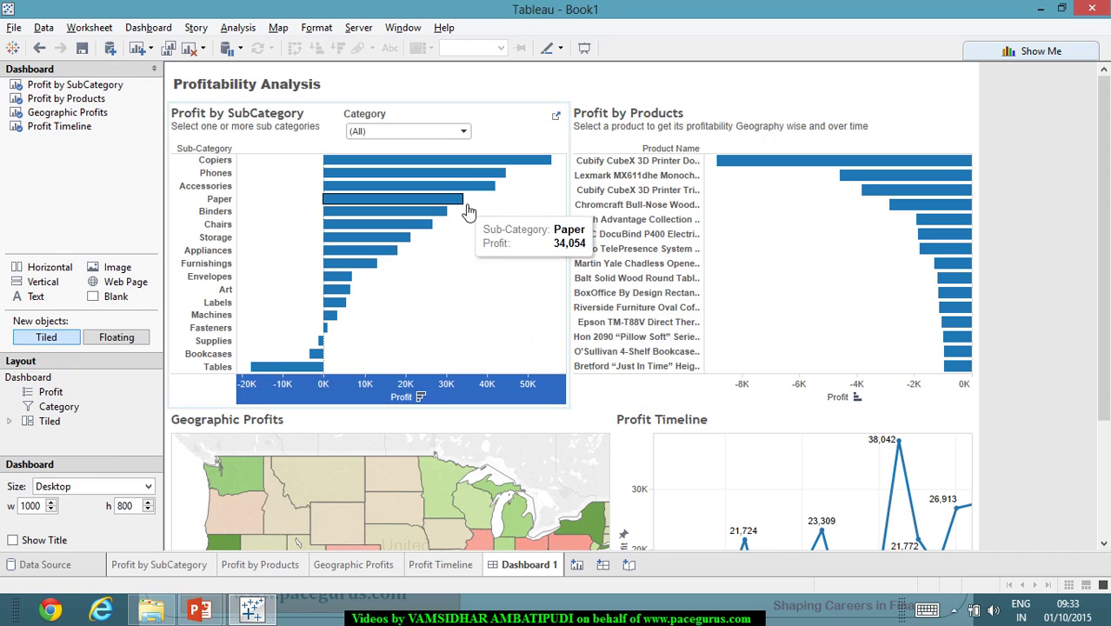
pyautogui.moveTo(936, 243)
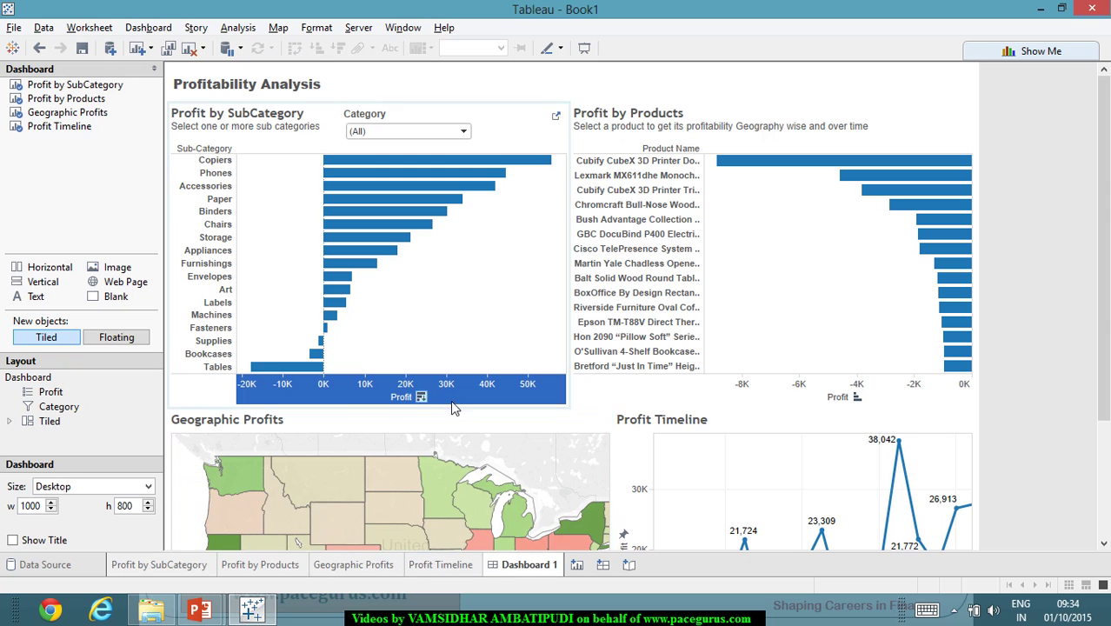
# Step: Drag the row divider up to make the top row of bar charts shorter
pyautogui.scroll(-3, 1102, 296)
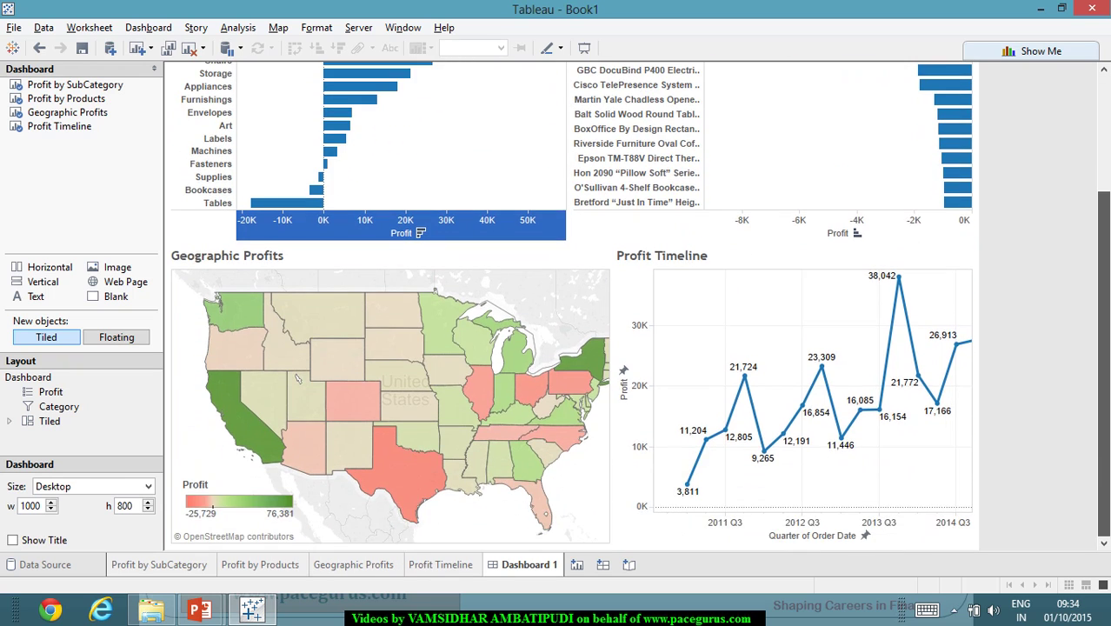
pyautogui.scroll(3, 296, 380)
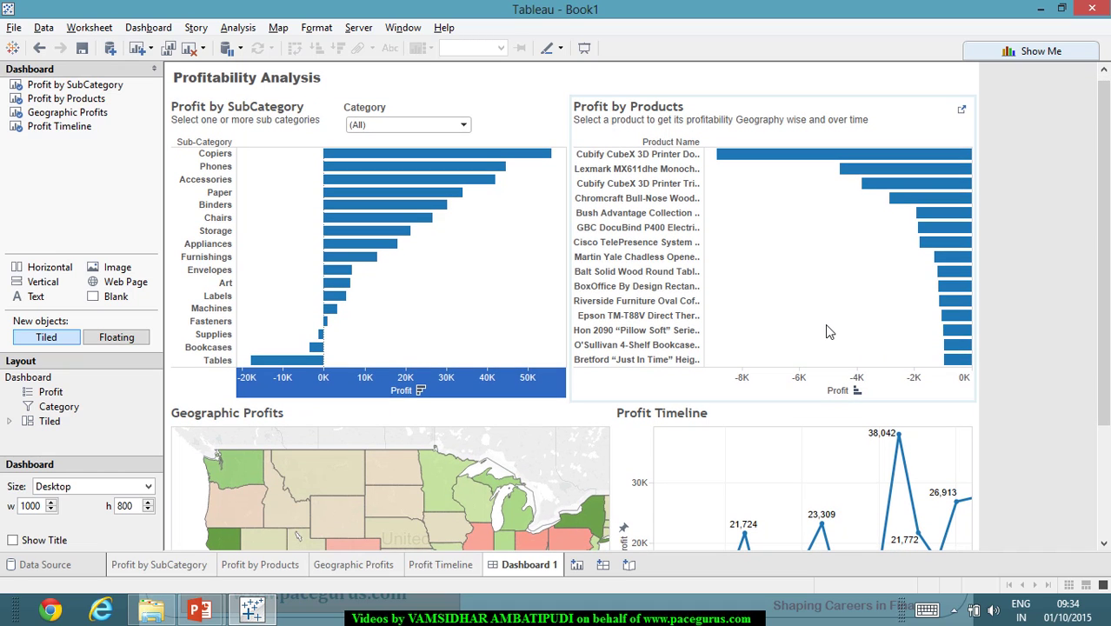
pyautogui.click(526, 331)
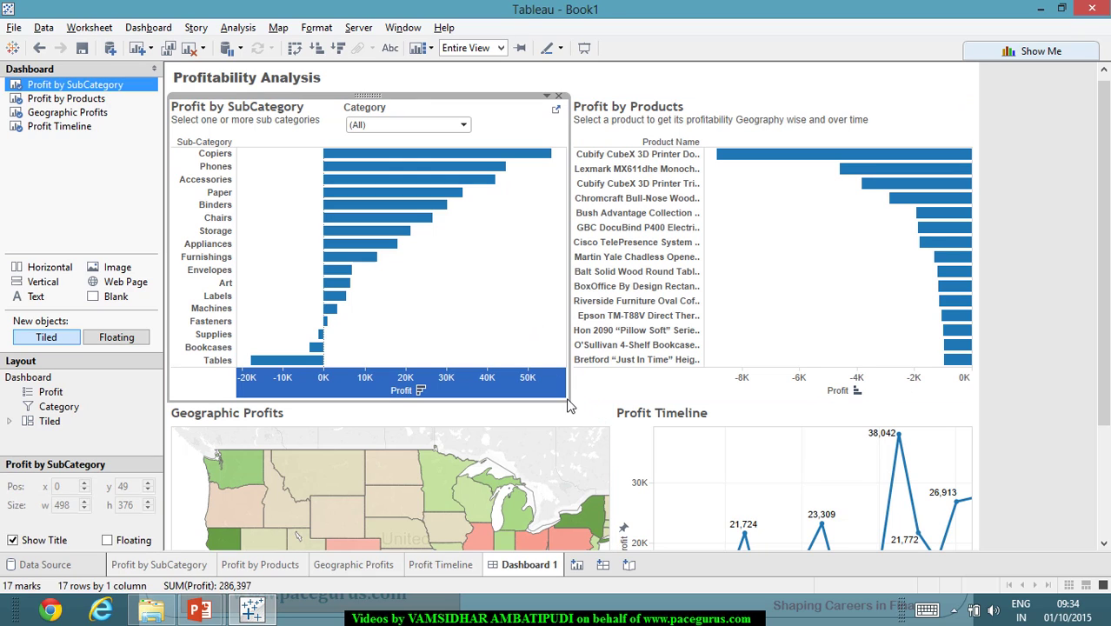
pyautogui.moveTo(572, 404); pyautogui.dragTo(580, 365)
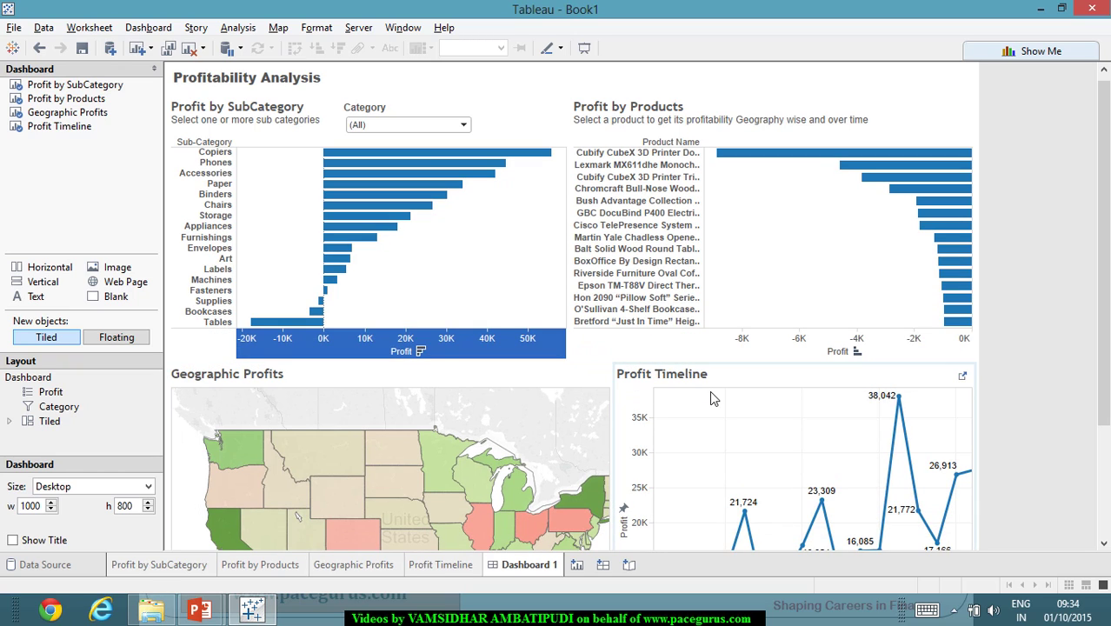
pyautogui.moveTo(1107, 404); pyautogui.dragTo(1107, 516)
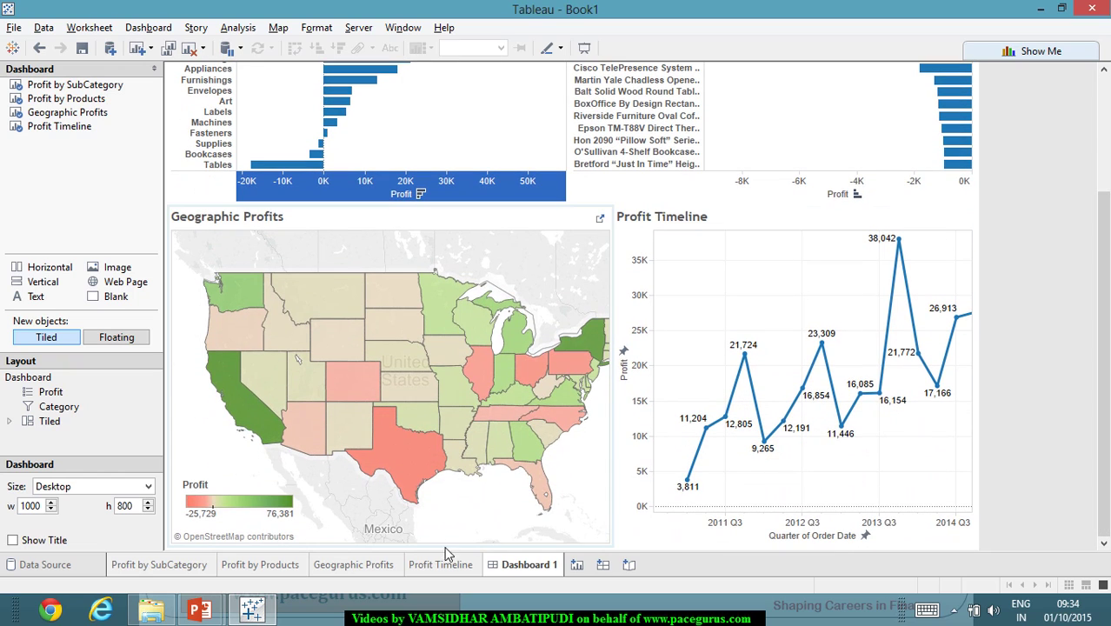
# Step: Widen the Geographic Profits map and narrow the Profit Timeline
pyautogui.click(523, 551)
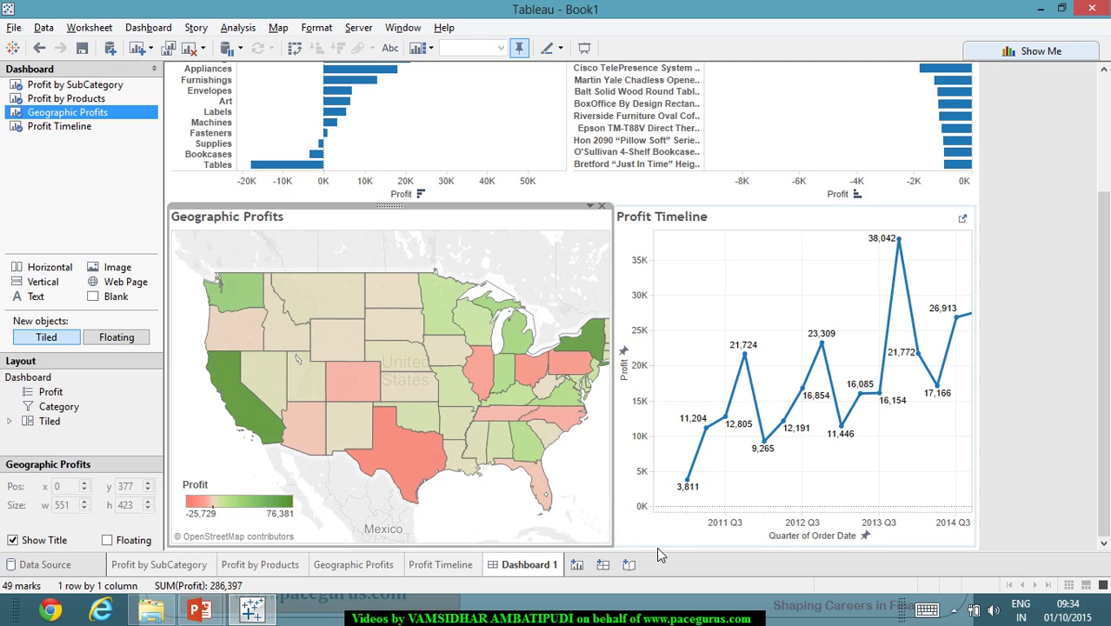
pyautogui.click(686, 522)
pyautogui.click(686, 523)
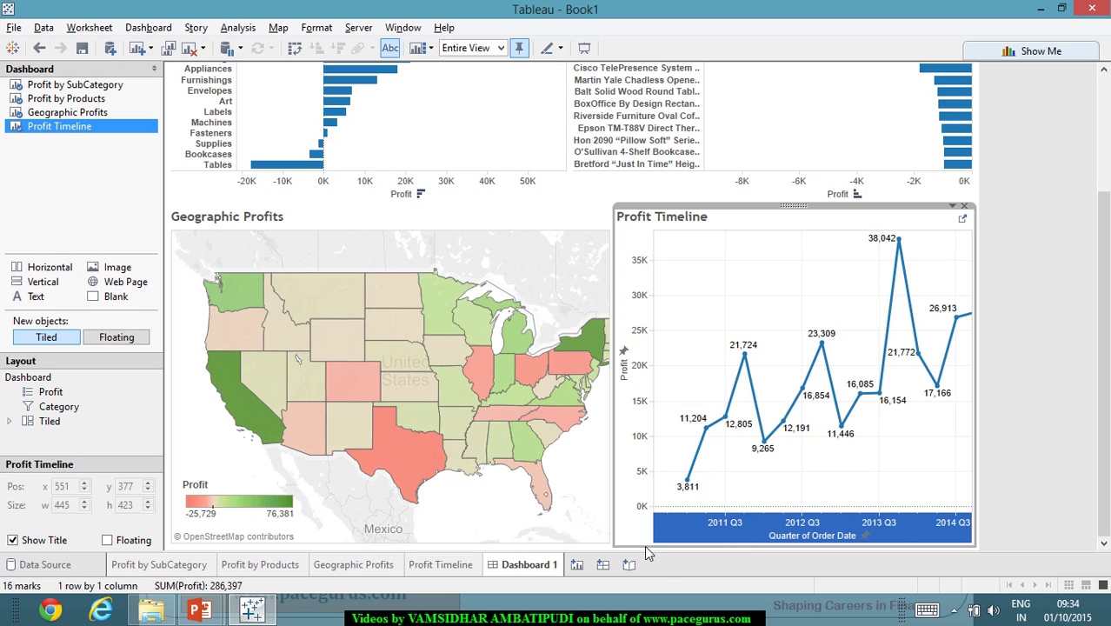
pyautogui.moveTo(625, 551)
pyautogui.mouseDown()
pyautogui.moveTo(641, 550)
pyautogui.moveTo(613, 545)
pyautogui.mouseUp()
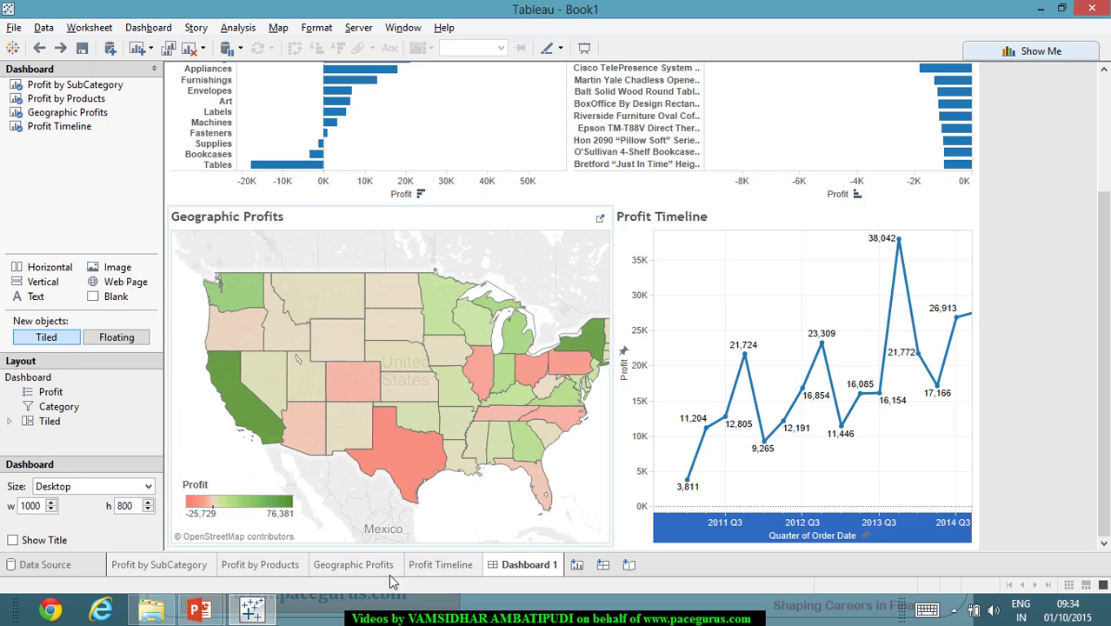
# Step: Check the Profit Timeline worksheet and return to the Dashboard 1 layout
pyautogui.click(427, 557)
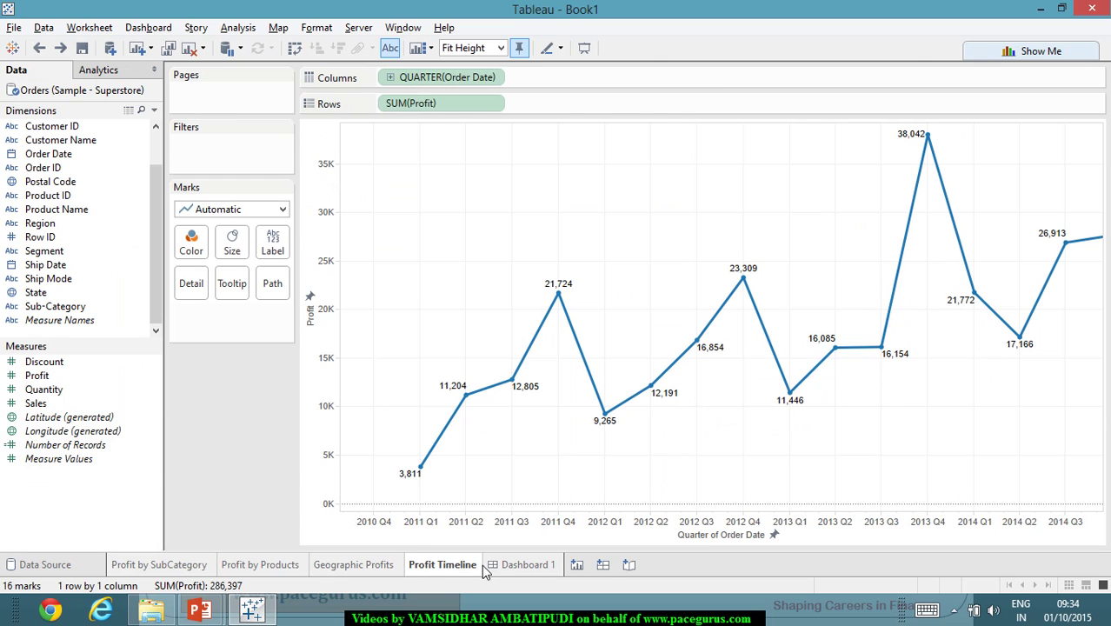
pyautogui.click(513, 565)
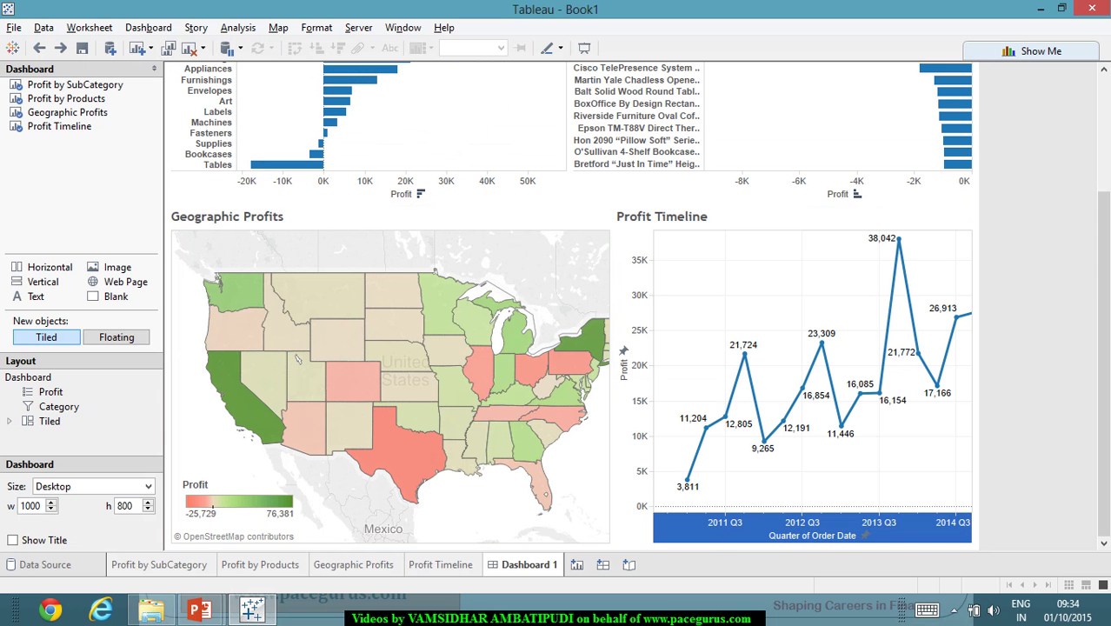
pyautogui.moveTo(1103, 348); pyautogui.dragTo(1103, 235)
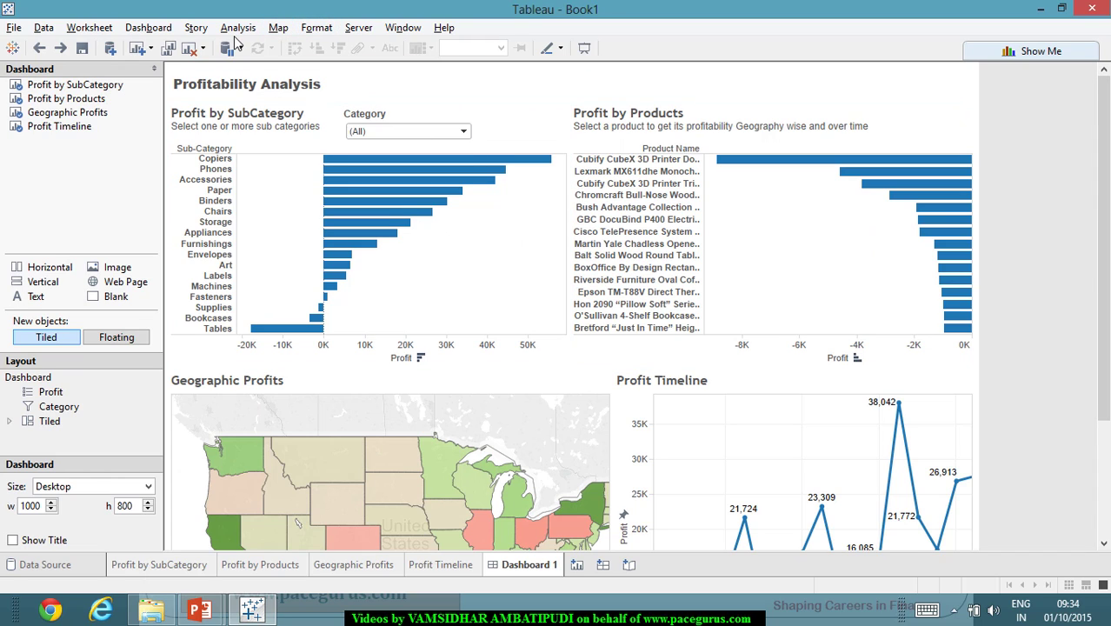
pyautogui.click(146, 27)
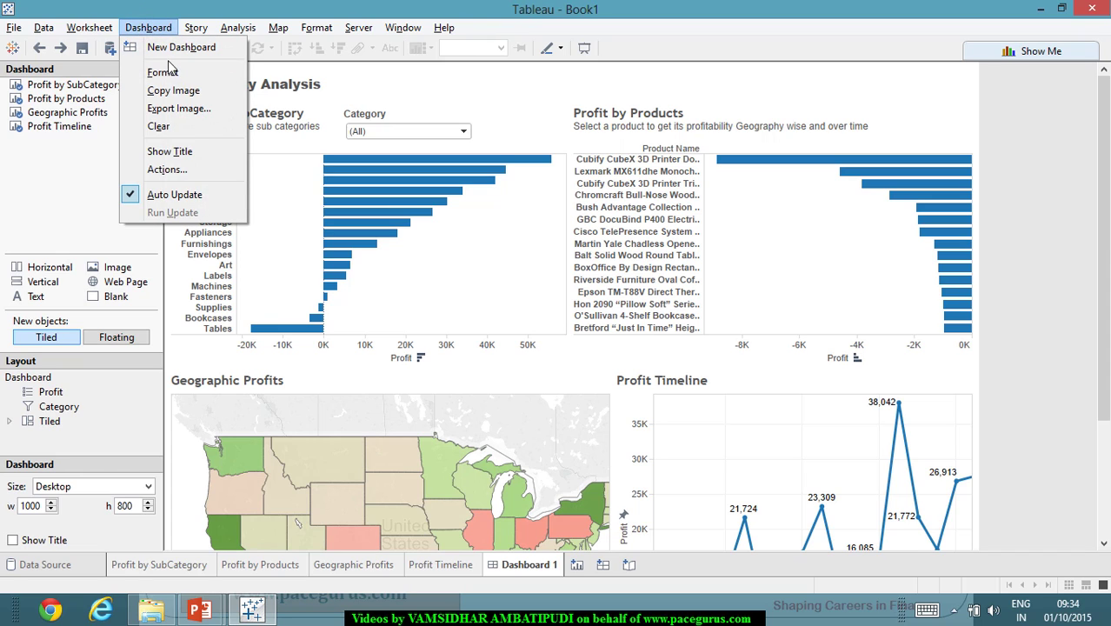
# Step: Open the Dashboard 1 Actions dialog and show the Filter, Highlight and URL action types
pyautogui.click(198, 174)
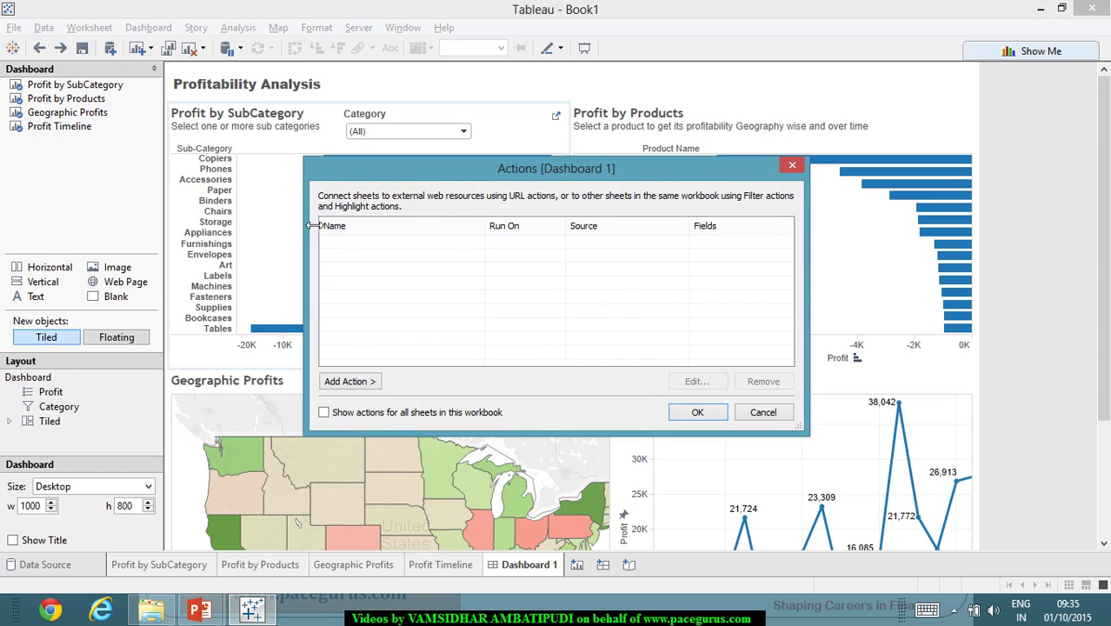
pyautogui.click(349, 382)
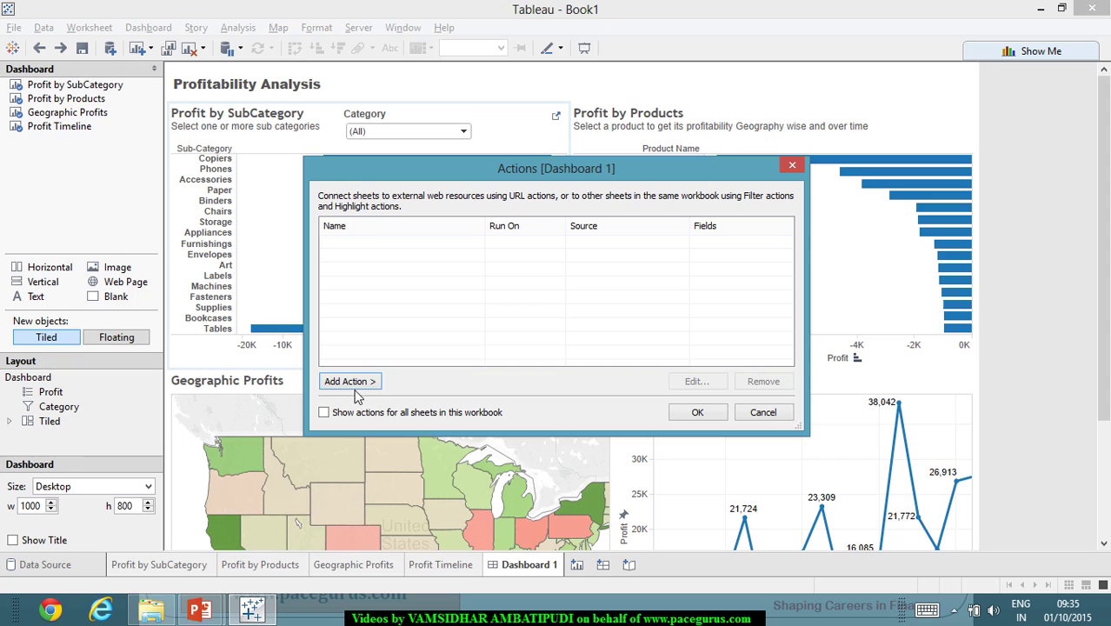
pyautogui.click(351, 383)
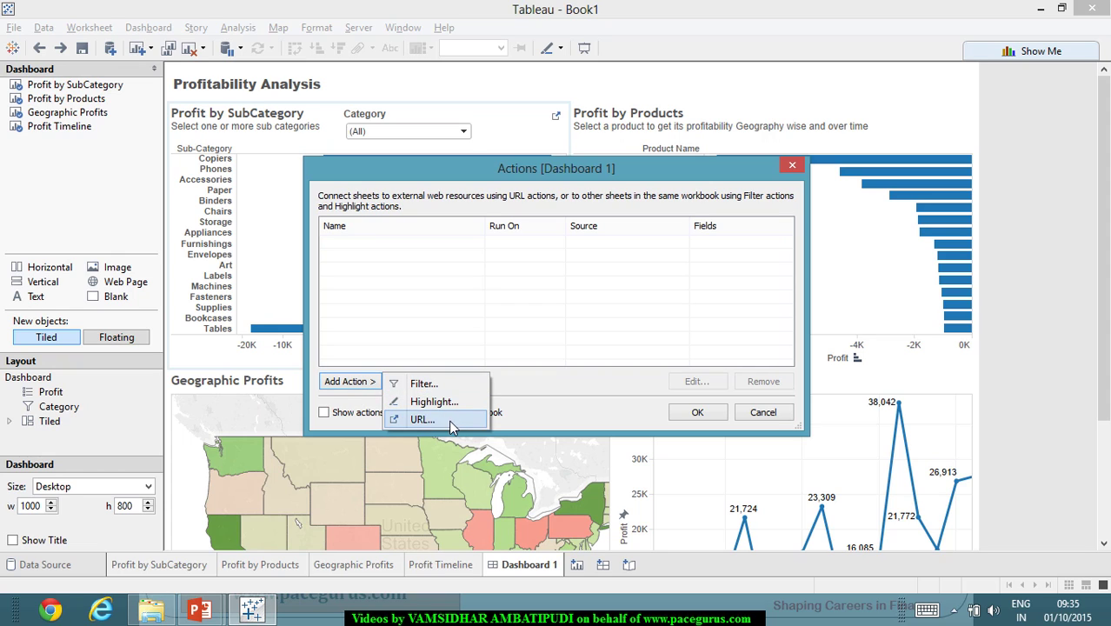
# Step: Switch from Tableau to the lecture slide to note the action types
pyautogui.press('alt')
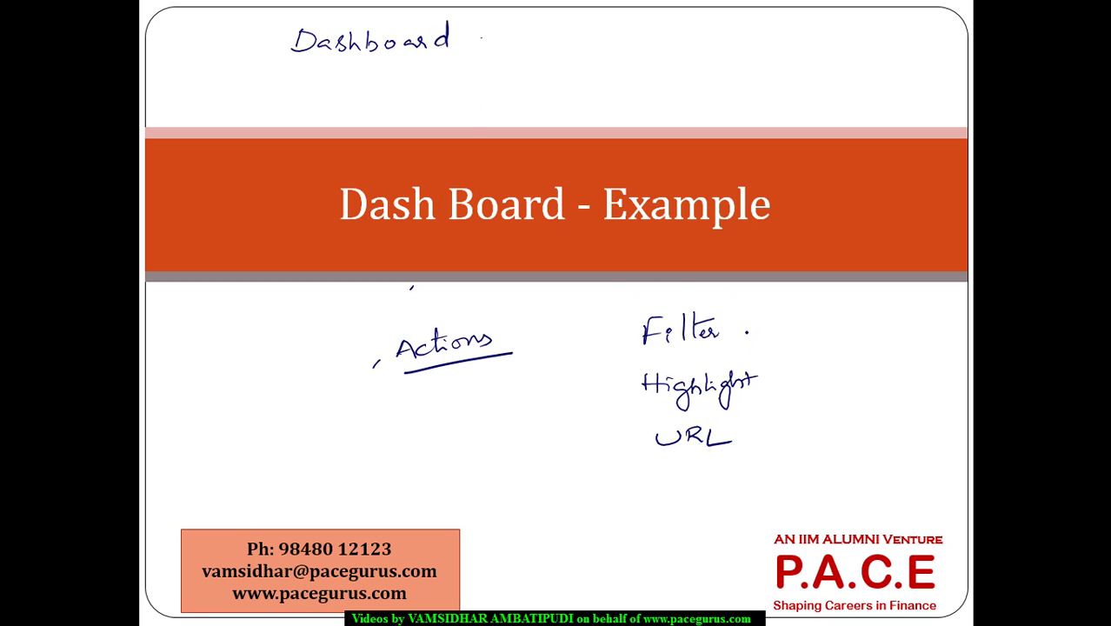
# Step: Annotate '→ Select' after Filter on the slide, then return to Tableau's Actions dialog
pyautogui.moveTo(745, 330)
pyautogui.mouseDown()
pyautogui.moveTo(816, 326)
pyautogui.moveTo(833, 309)
pyautogui.moveTo(858, 327)
pyautogui.mouseUp()
pyautogui.moveTo(870, 305); pyautogui.dragTo(873, 326)
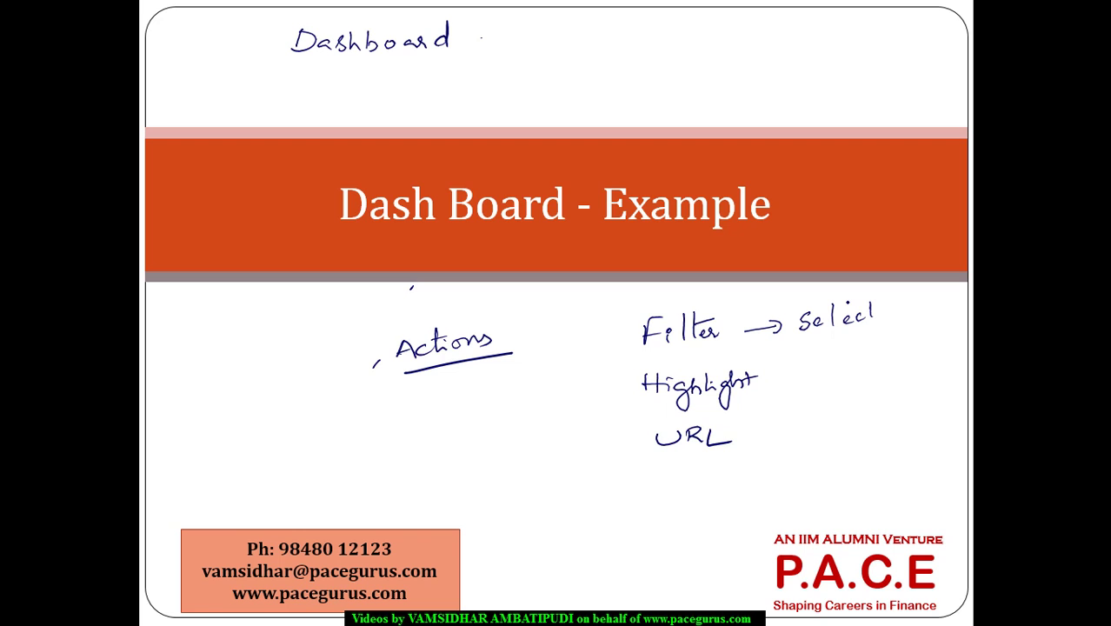
pyautogui.hotkey('alt', 'Tab')
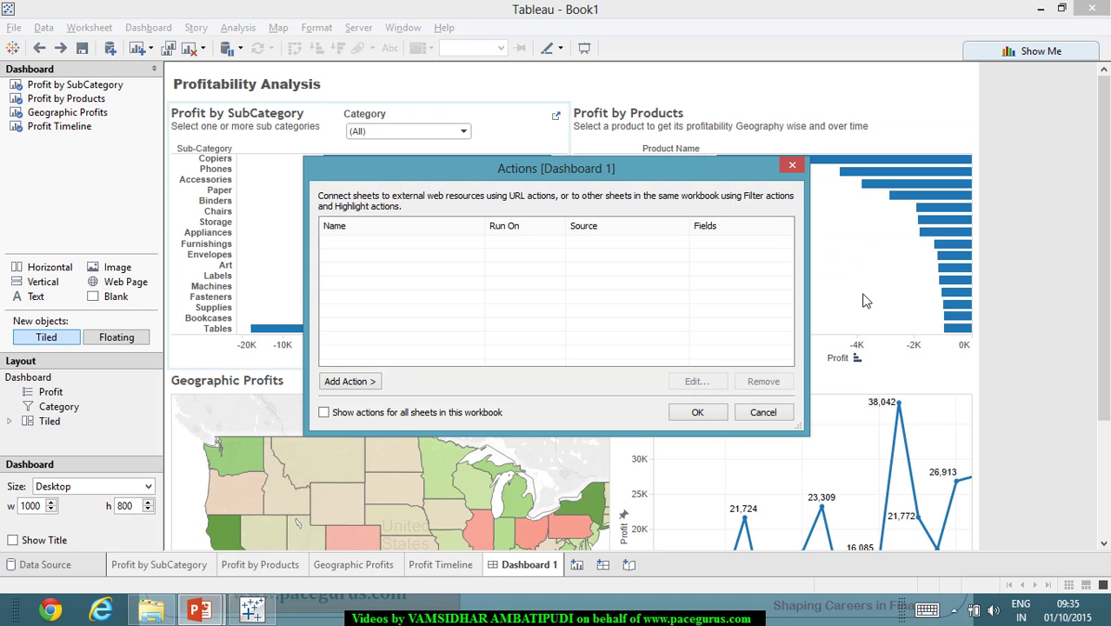
# Step: Add a new filter action named 'Sub category Filter'
pyautogui.click(360, 380)
pyautogui.click(423, 384)
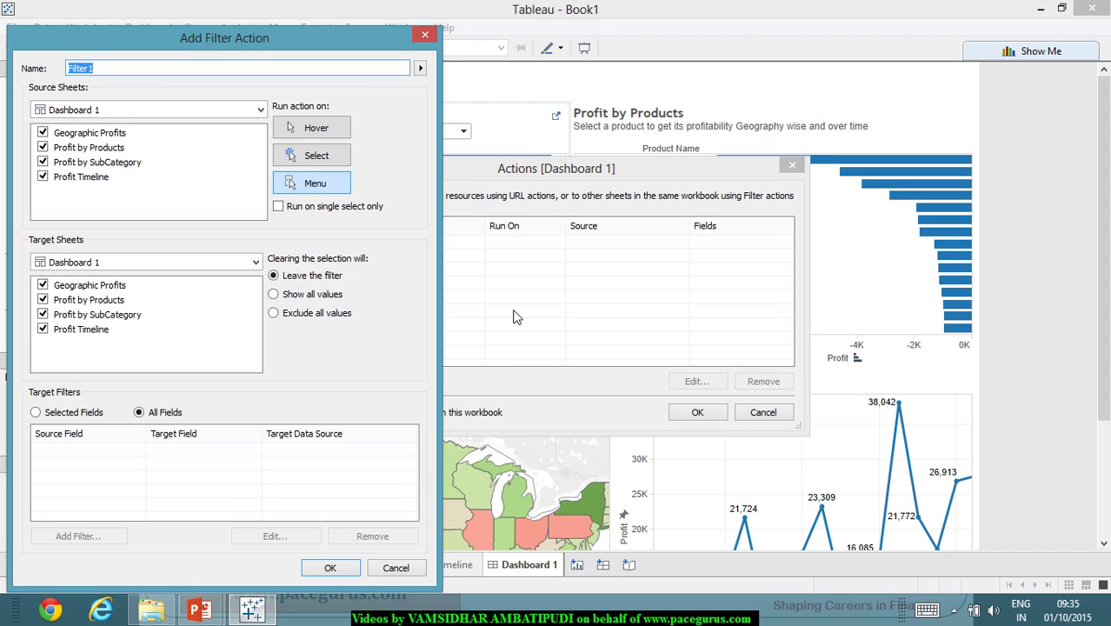
pyautogui.write('Sub category Filter')
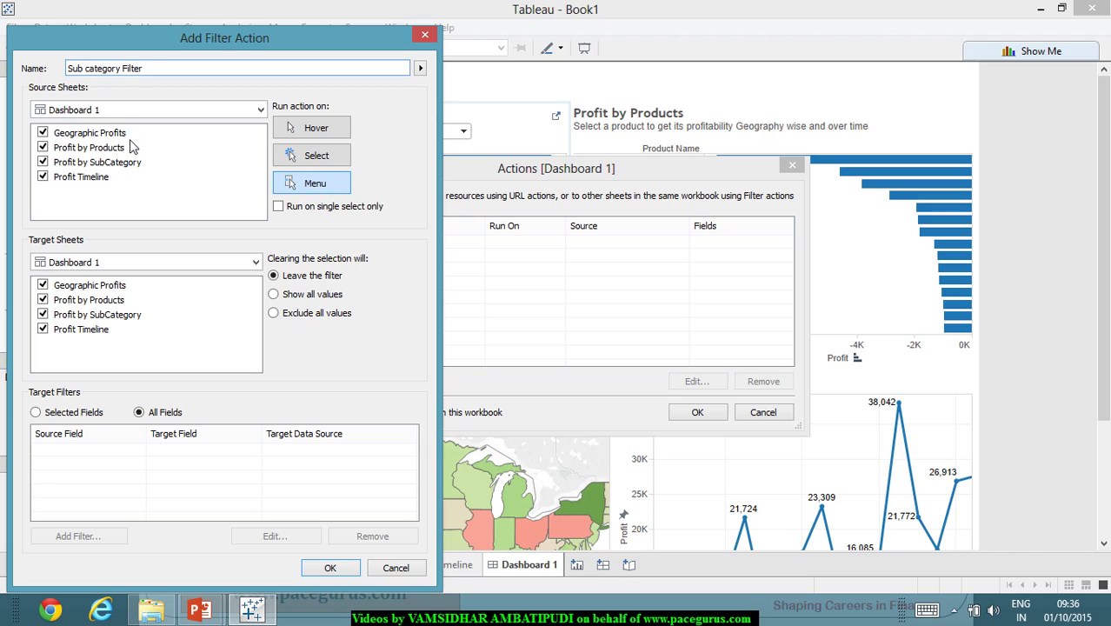
# Step: Use only Profit by SubCategory as source and target only Profit by Products
pyautogui.click(43, 133)
pyautogui.click(43, 147)
pyautogui.click(43, 176)
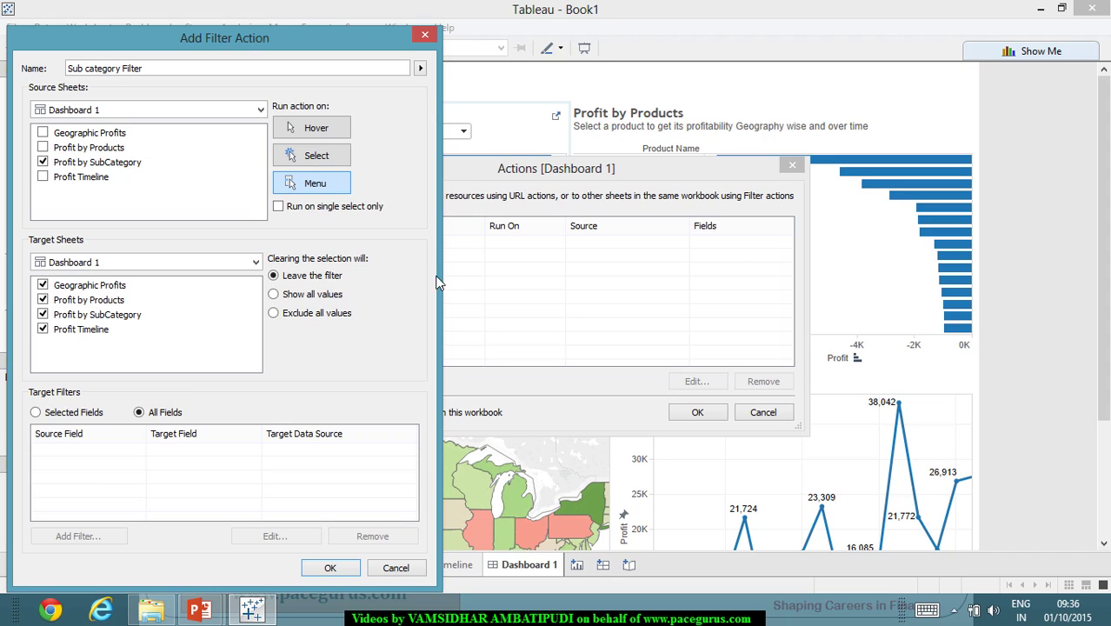
pyautogui.click(42, 285)
pyautogui.click(42, 315)
pyautogui.click(42, 329)
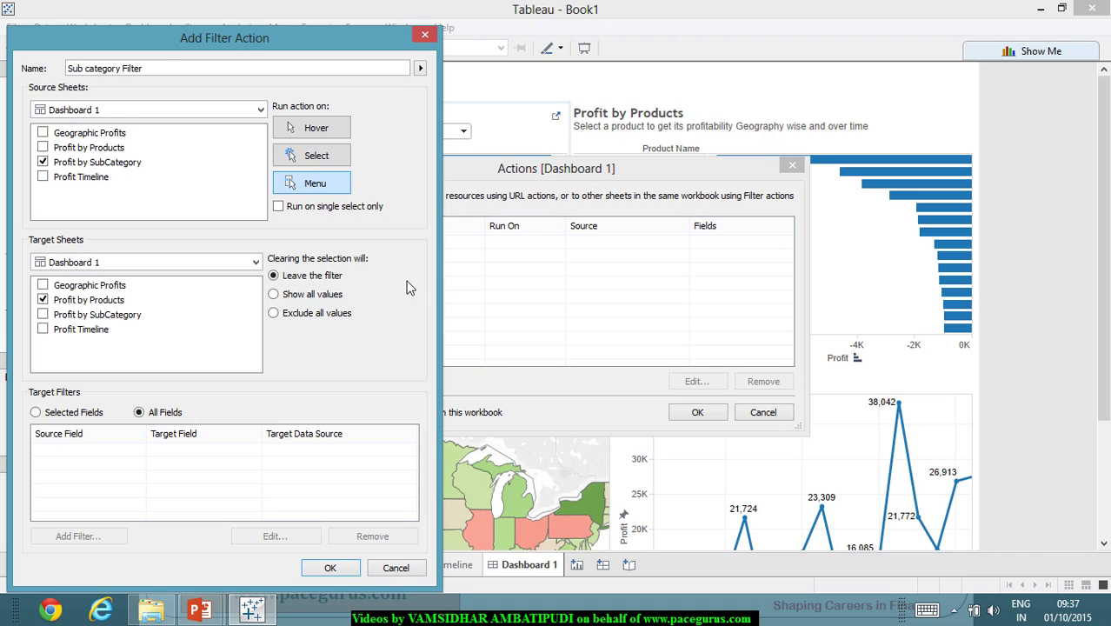
# Step: Set the Sub category Filter action to run on Select and show all values when cleared
pyautogui.click(296, 155)
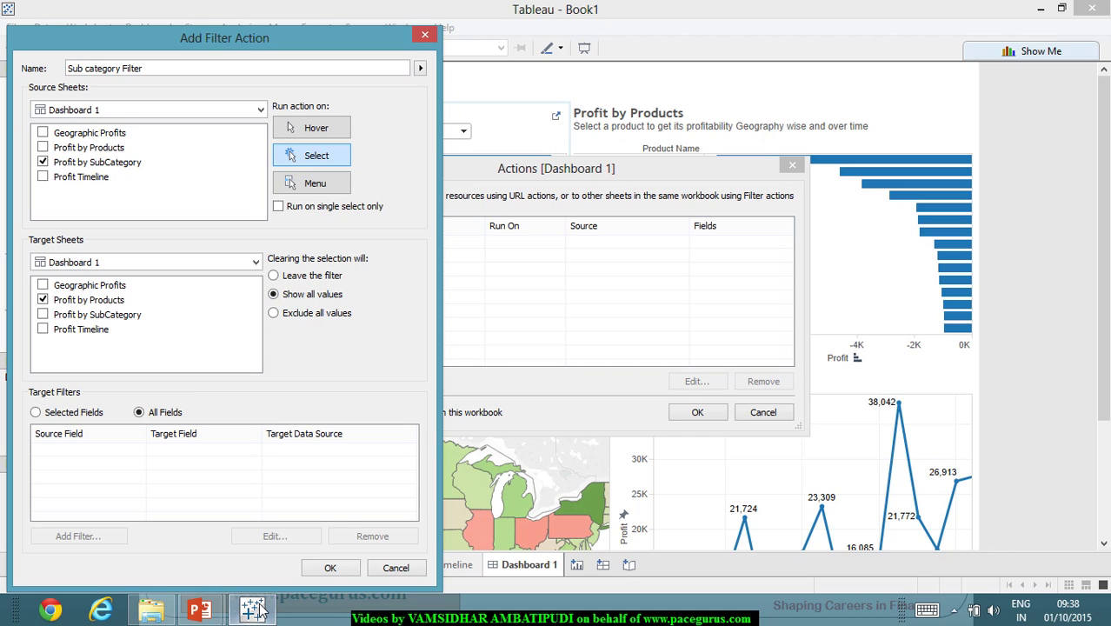
pyautogui.moveTo(263, 603)
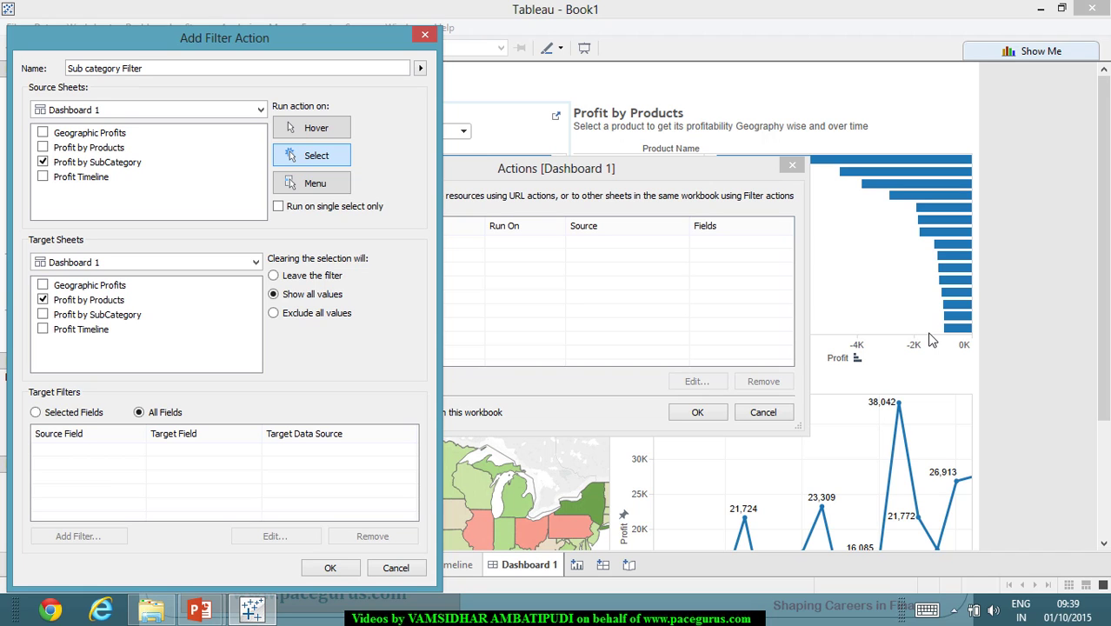
# Step: Confirm the Sub category Filter action in the Add Filter Action dialog
pyautogui.click(331, 568)
# Step: Close the Actions list and select the Paper bar, leaving Profit by Products empty
pyautogui.click(699, 412)
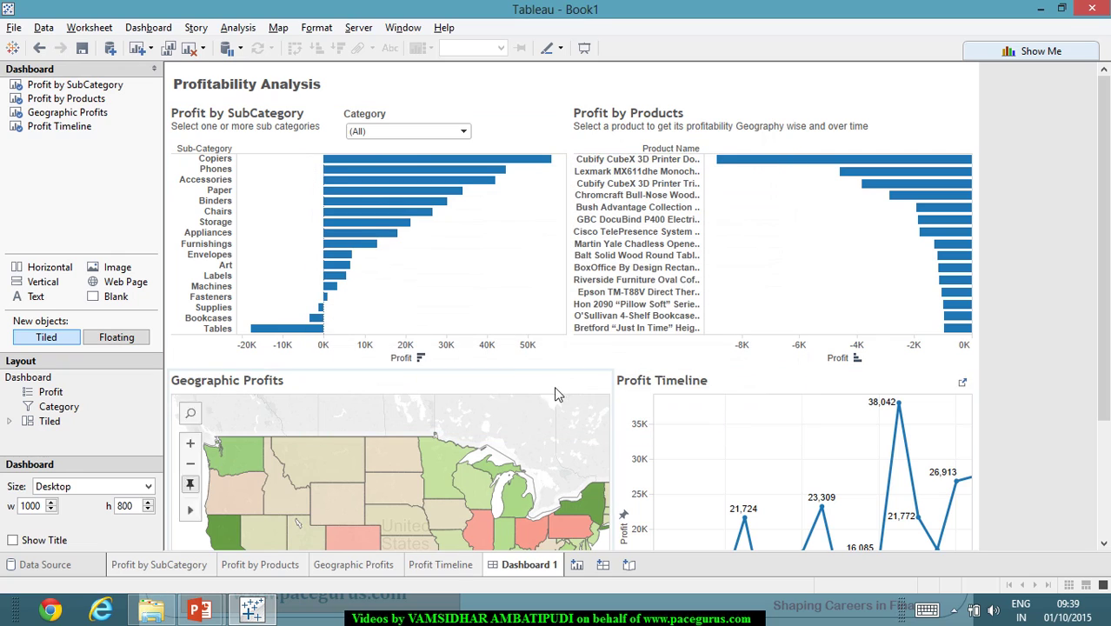
pyautogui.moveTo(449, 210)
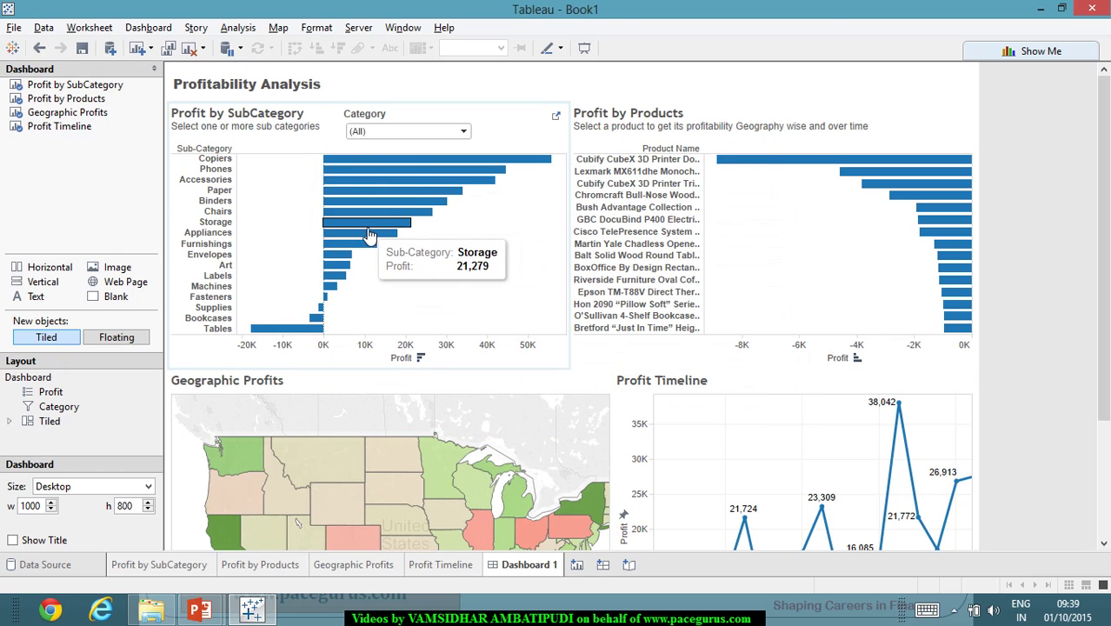
pyautogui.moveTo(361, 239)
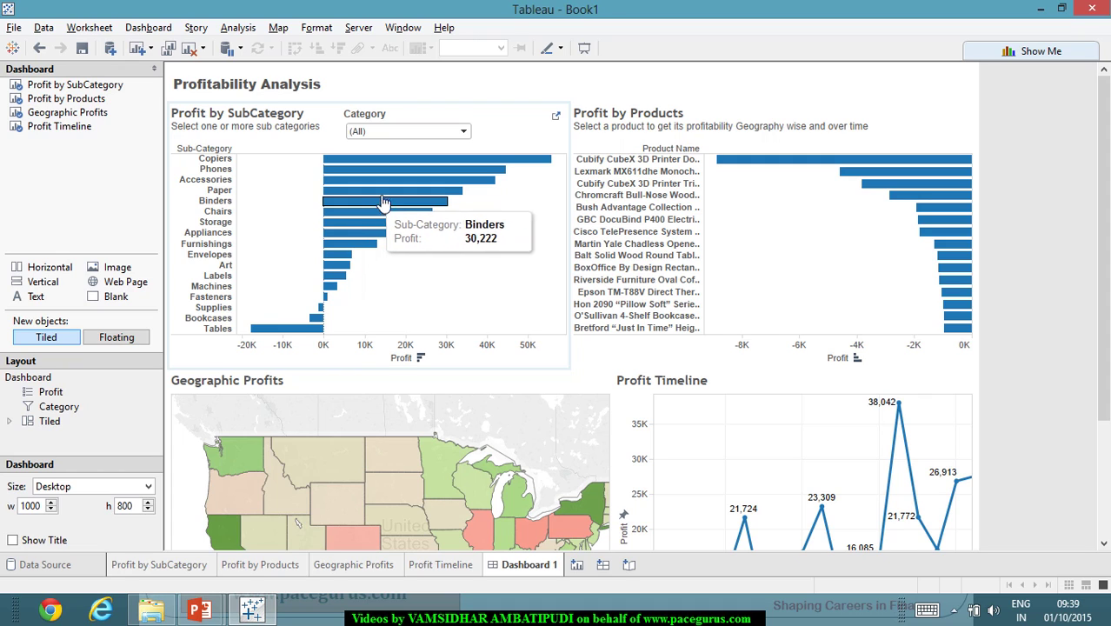
pyautogui.click(394, 205)
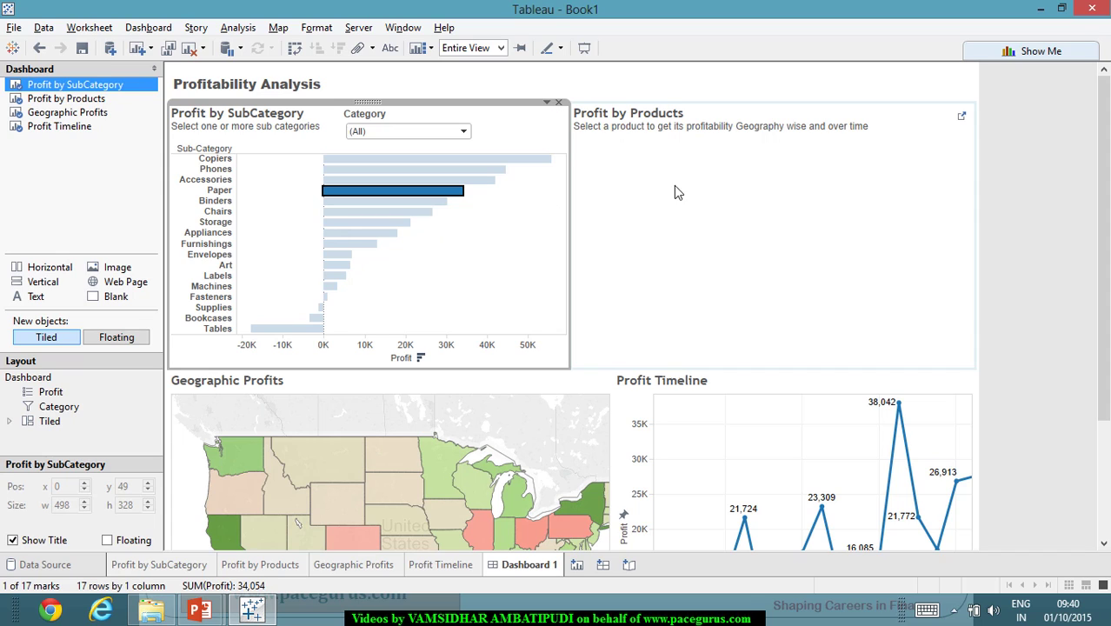
# Step: Test the filter by selecting the Storage, Phones, Tables and Chairs sub-category bars
pyautogui.click(393, 224)
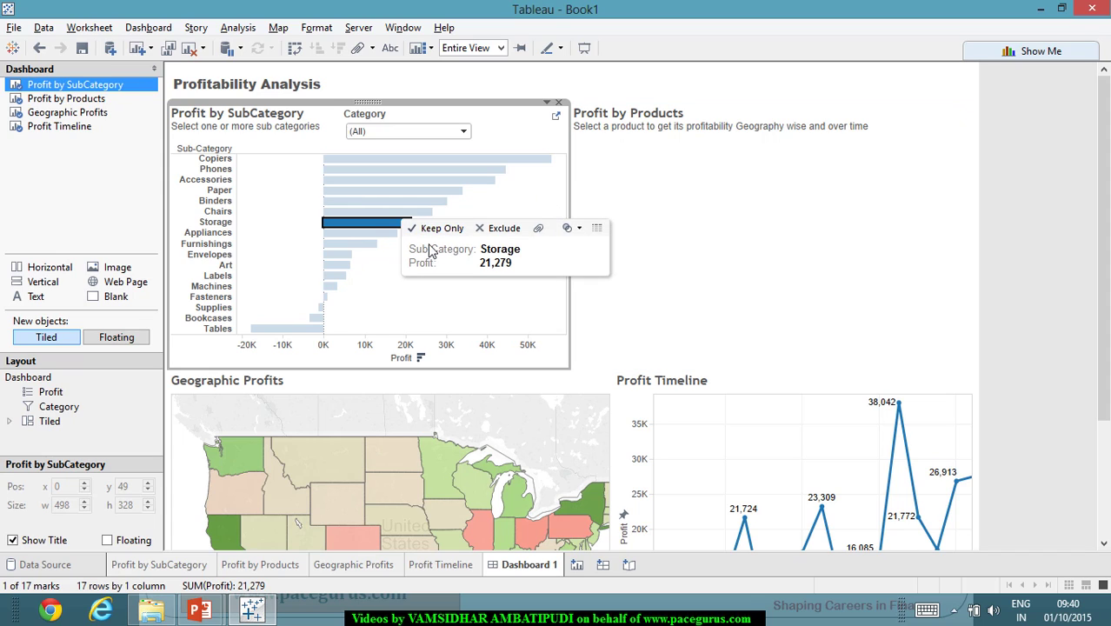
pyautogui.click(408, 180)
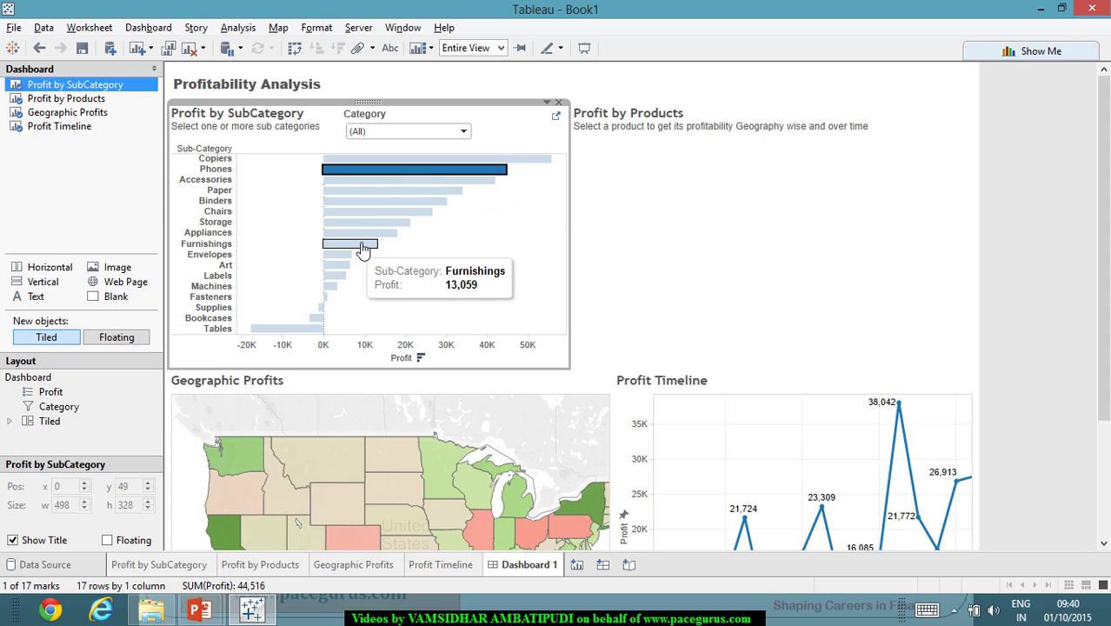
pyautogui.click(292, 339)
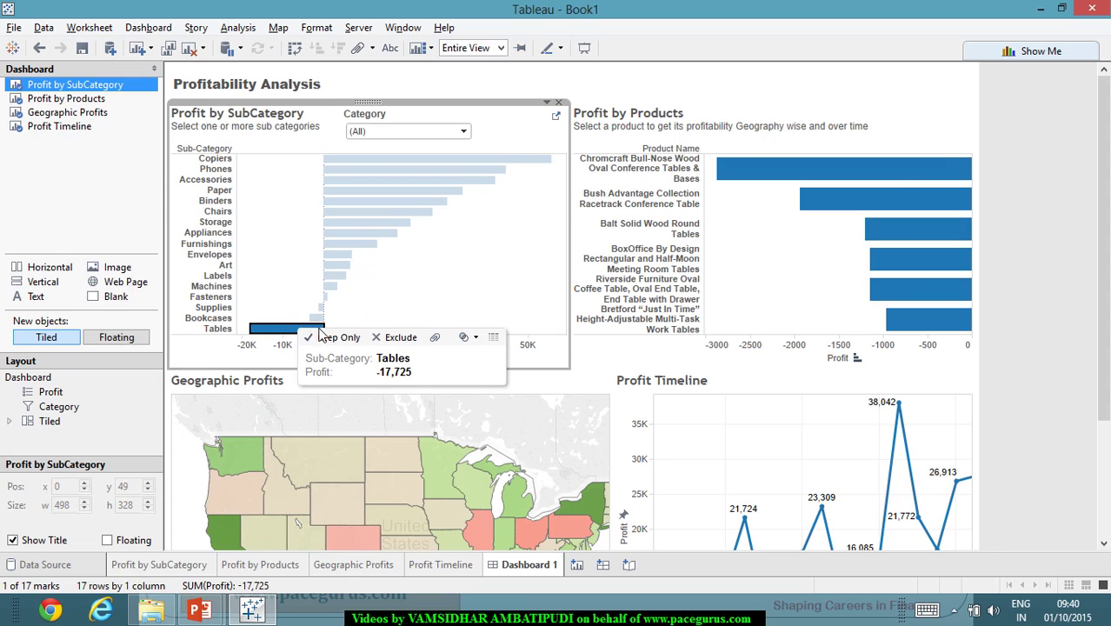
pyautogui.click(426, 218)
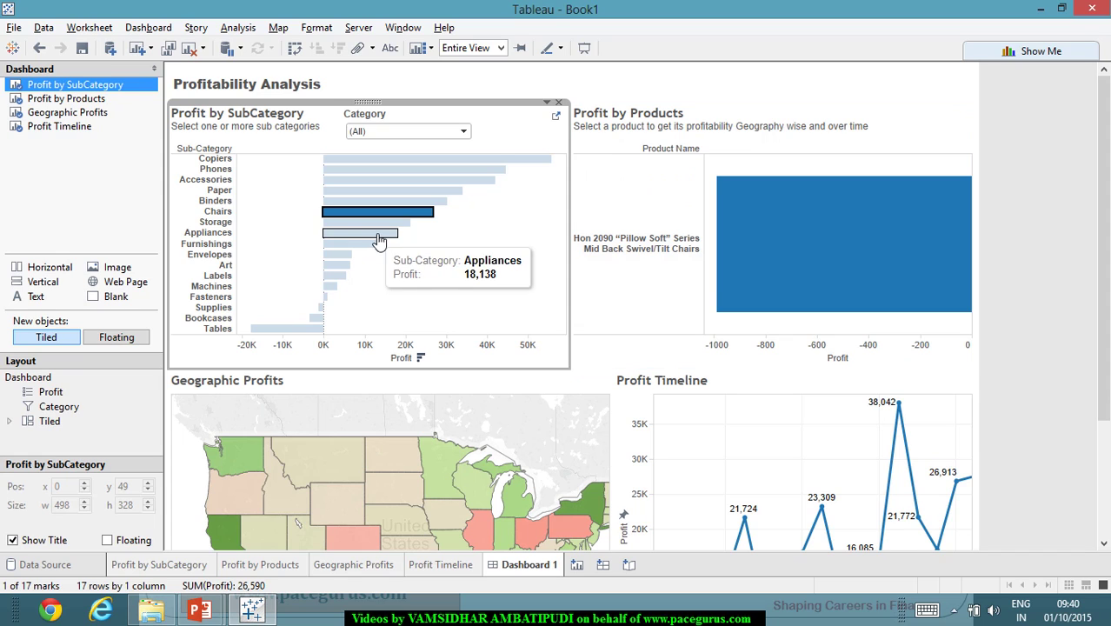
# Step: Select Furnishings, Envelopes, Art, Labels, Machines and Bookcases, ending on Tables
pyautogui.moveTo(856, 318)
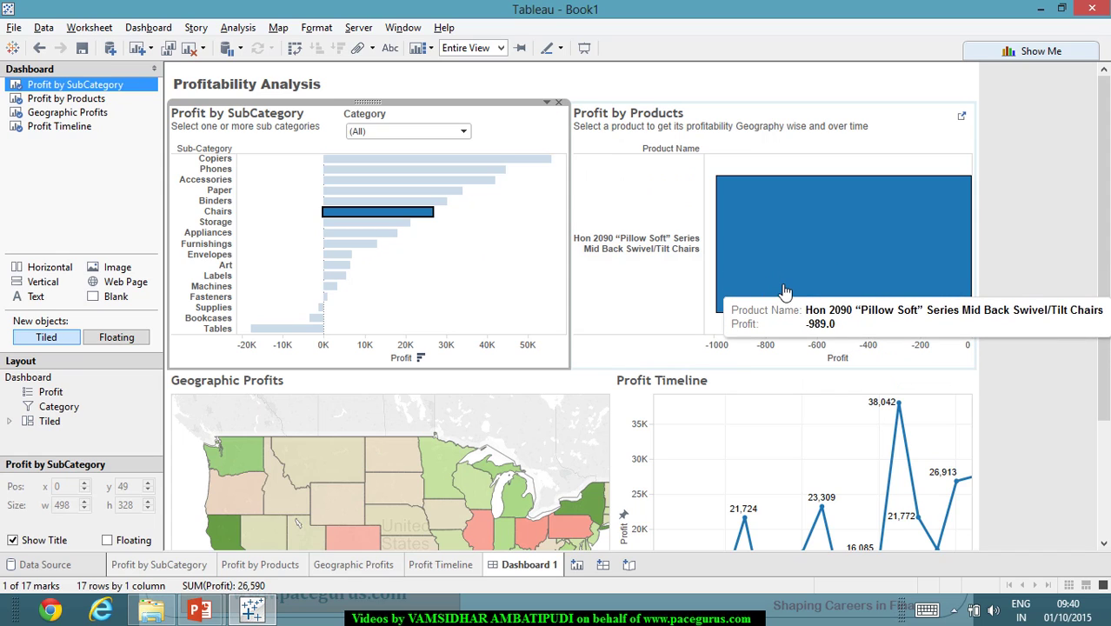
pyautogui.click(378, 247)
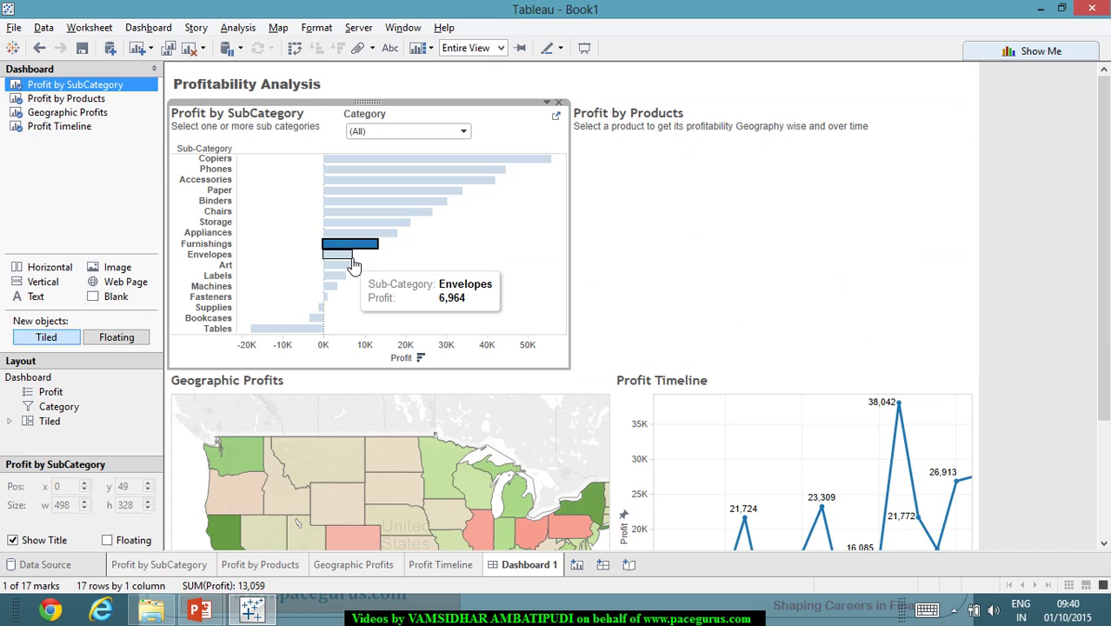
pyautogui.click(352, 258)
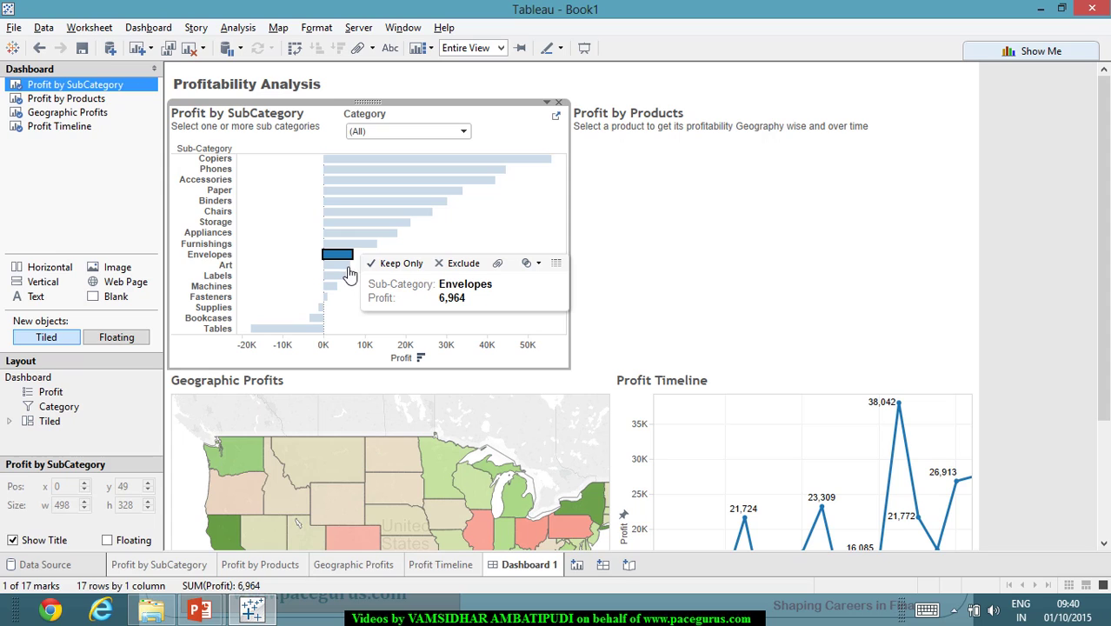
pyautogui.click(338, 266)
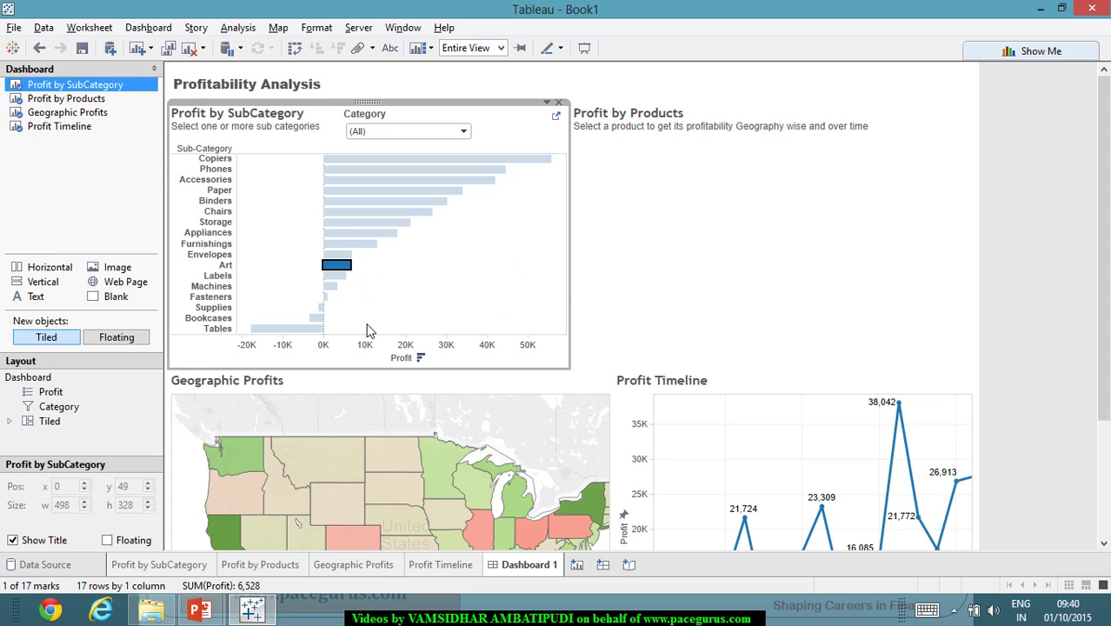
pyautogui.click(338, 277)
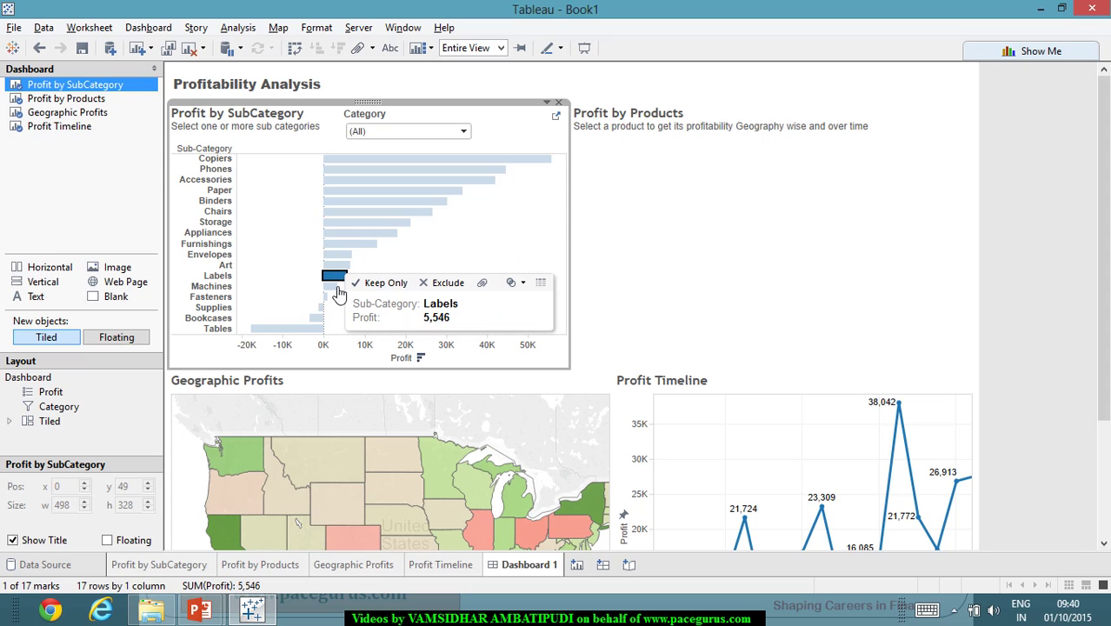
pyautogui.click(336, 287)
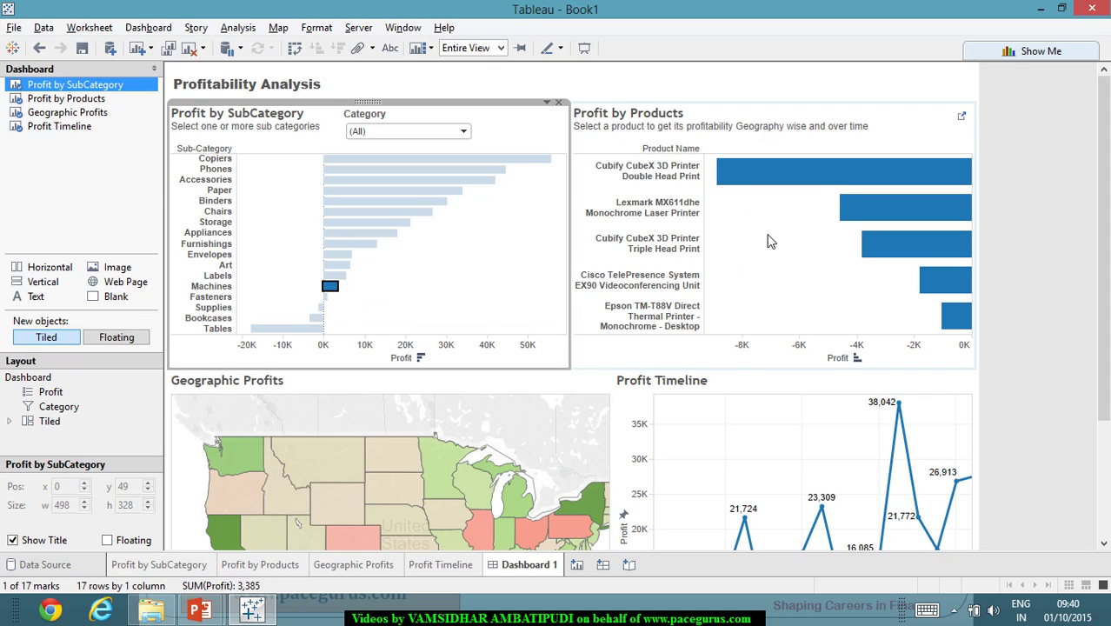
pyautogui.click(316, 317)
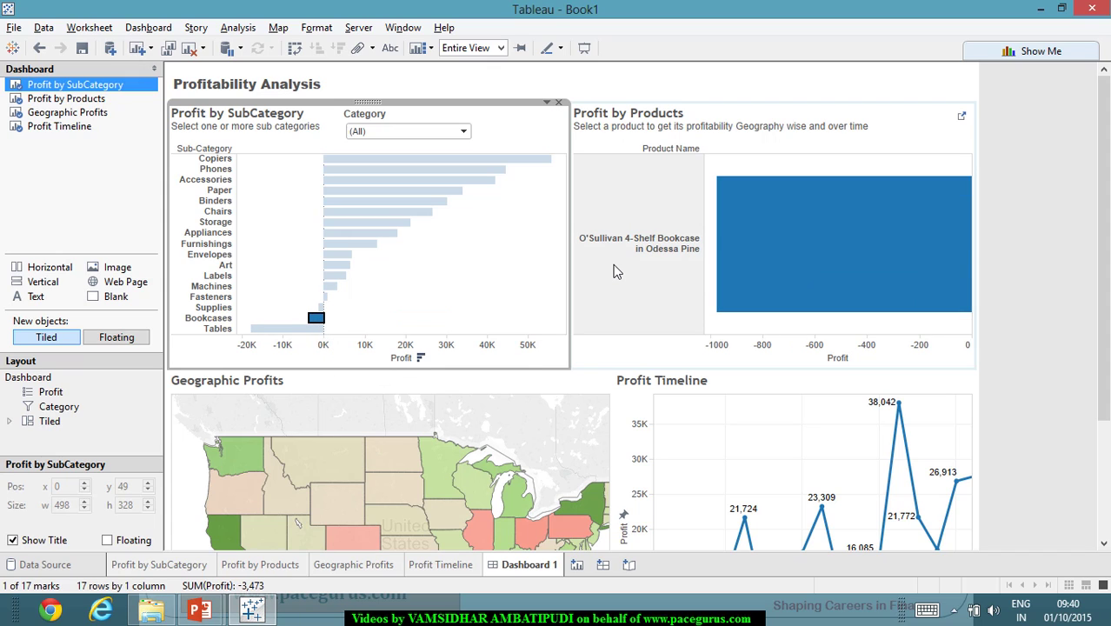
pyautogui.click(284, 331)
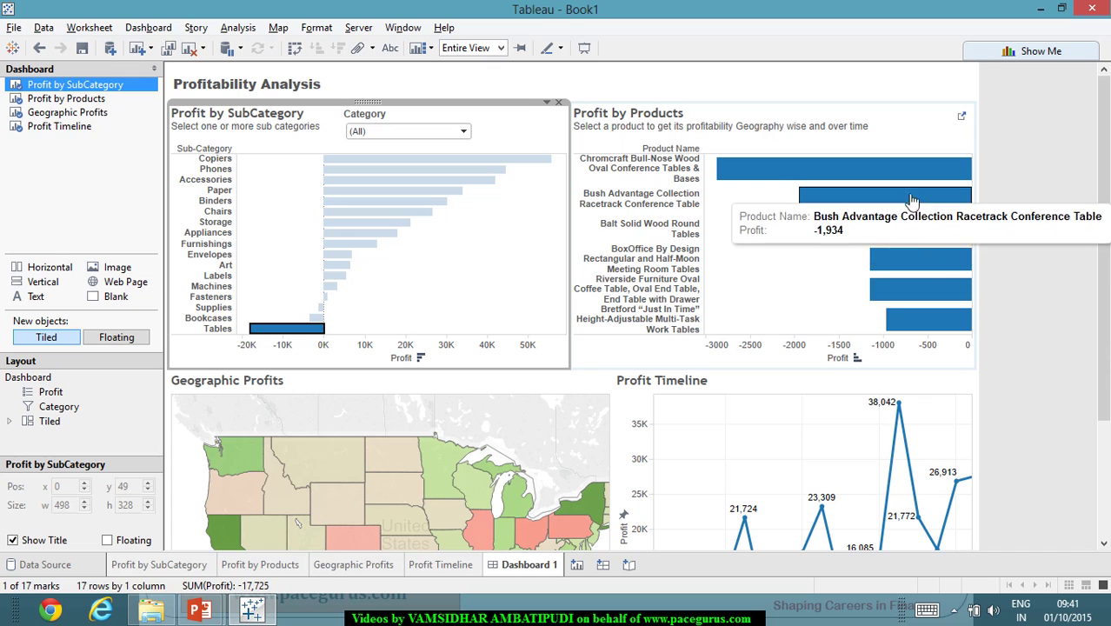
pyautogui.moveTo(945, 206)
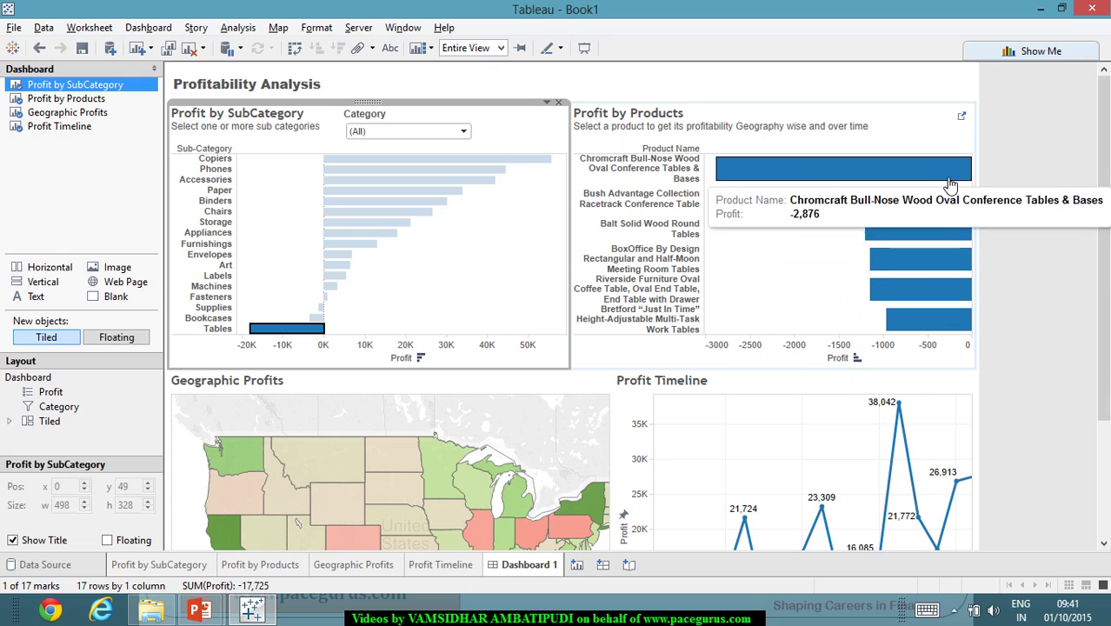
pyautogui.moveTo(955, 235)
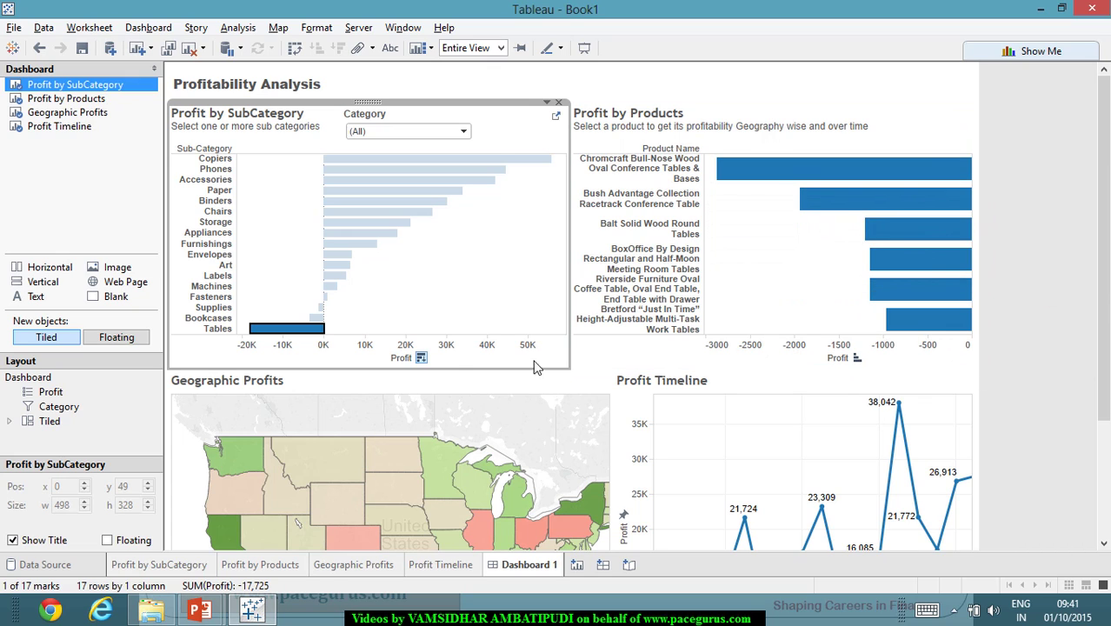
pyautogui.moveTo(896, 252)
pyautogui.moveTo(852, 167)
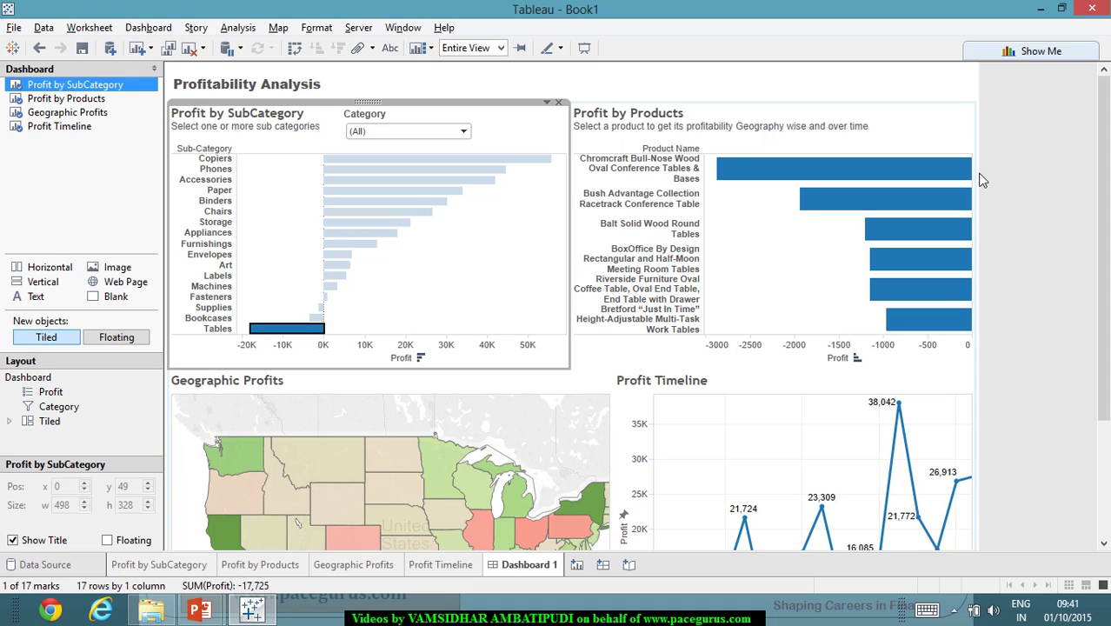
pyautogui.moveTo(373, 224)
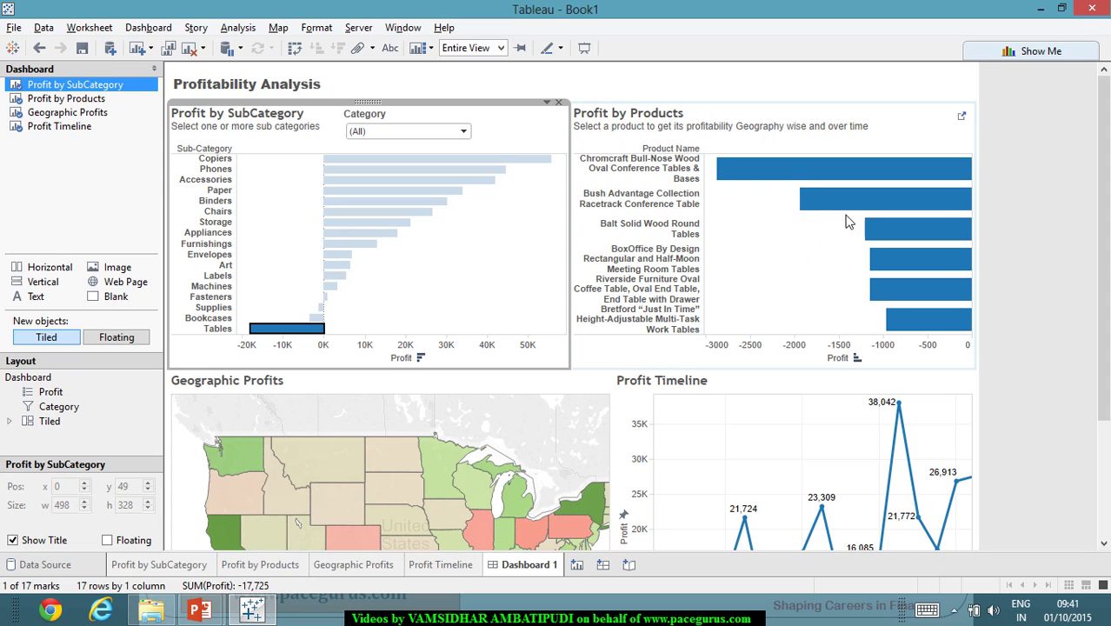
pyautogui.moveTo(922, 277)
pyautogui.click(1044, 275)
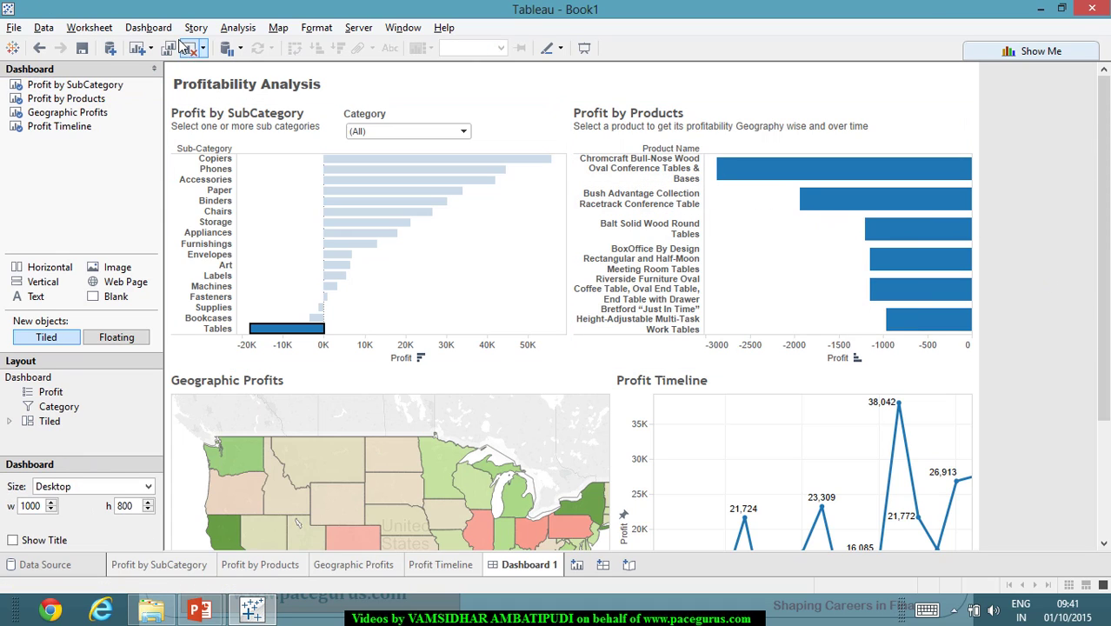
pyautogui.click(148, 28)
pyautogui.click(165, 170)
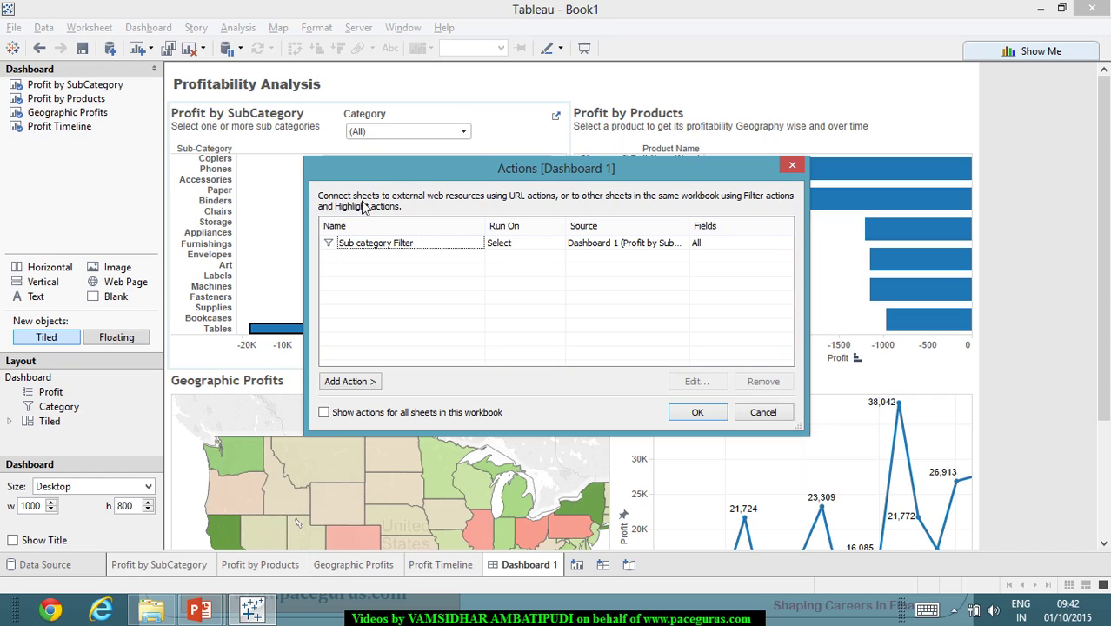
pyautogui.click(792, 167)
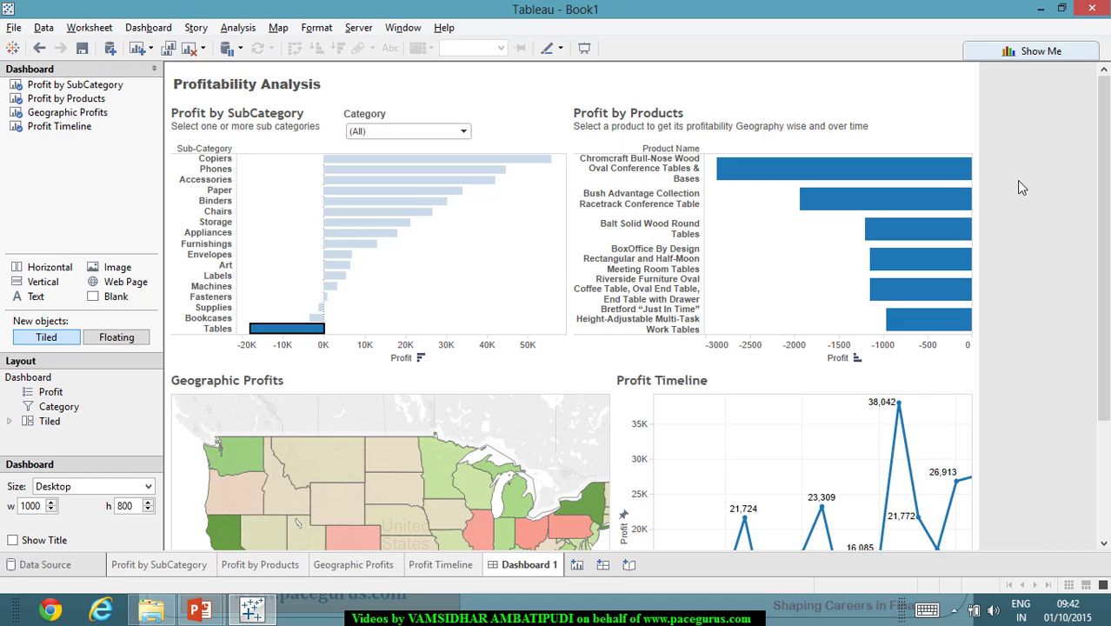
# Step: Handwrite "before" at the top right of the Dash Board - Example slide
pyautogui.hotkey('alt', 'Tab')
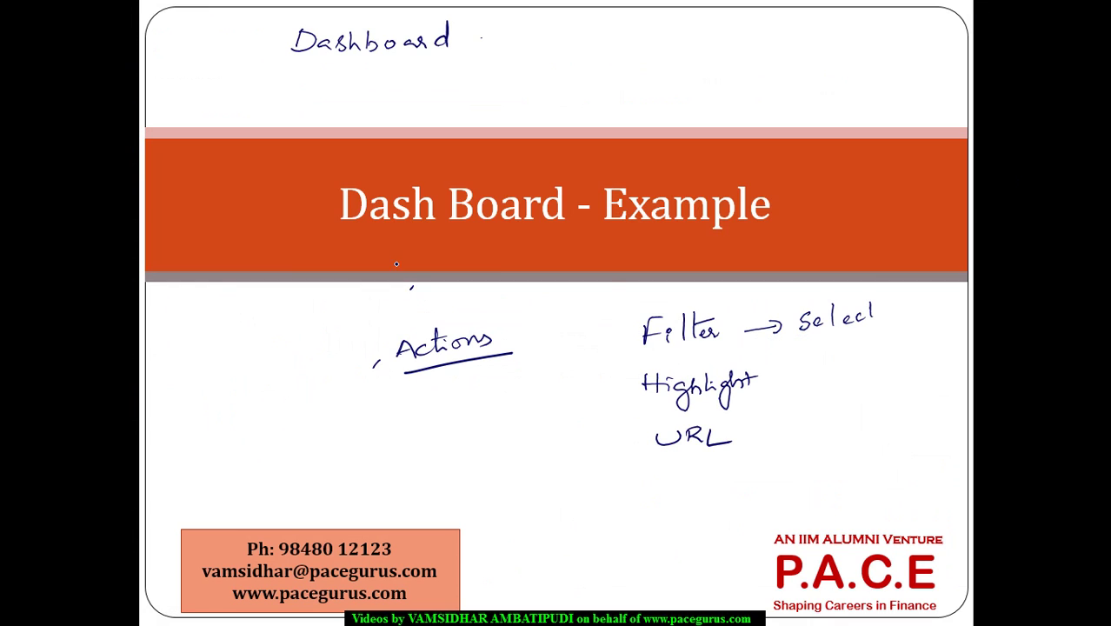
pyautogui.moveTo(664, 59)
pyautogui.mouseDown()
pyautogui.moveTo(663, 80)
pyautogui.moveTo(688, 74)
pyautogui.moveTo(706, 101)
pyautogui.moveTo(721, 71)
pyautogui.moveTo(767, 59)
pyautogui.mouseUp()
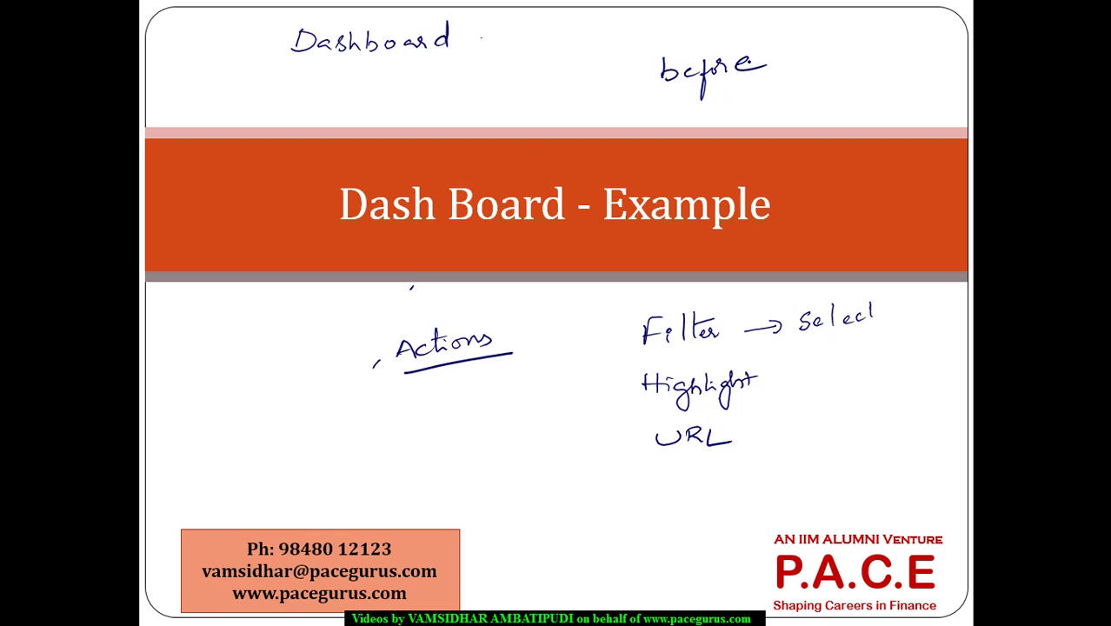
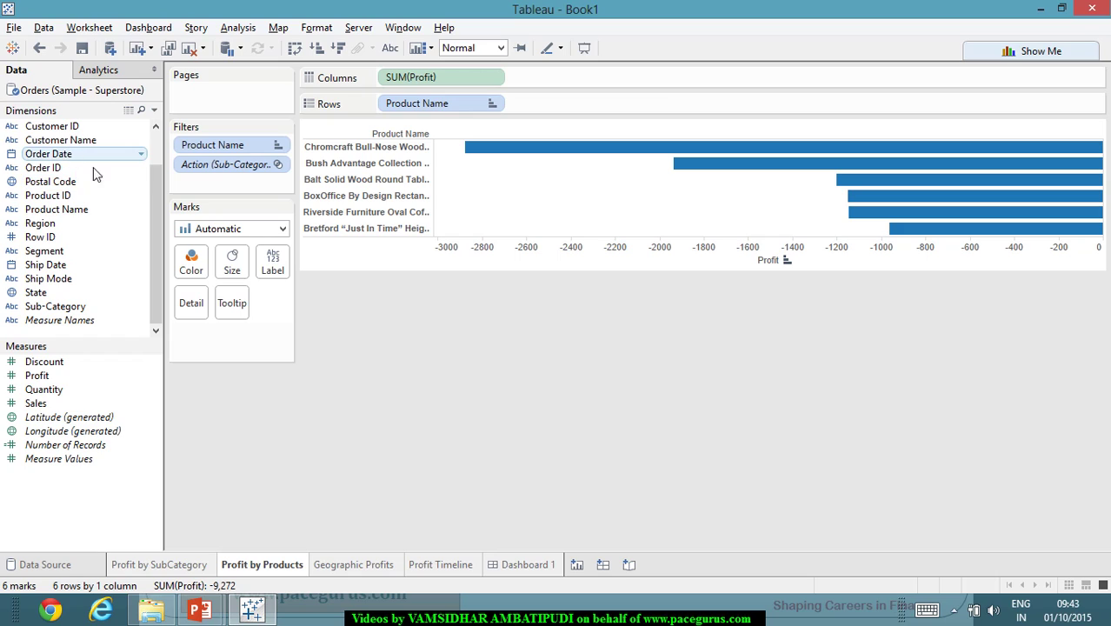
# Step: Add Category as a filter on Profit by Products with no values checked, leaving 0 marks
pyautogui.scroll(1, 103, 184)
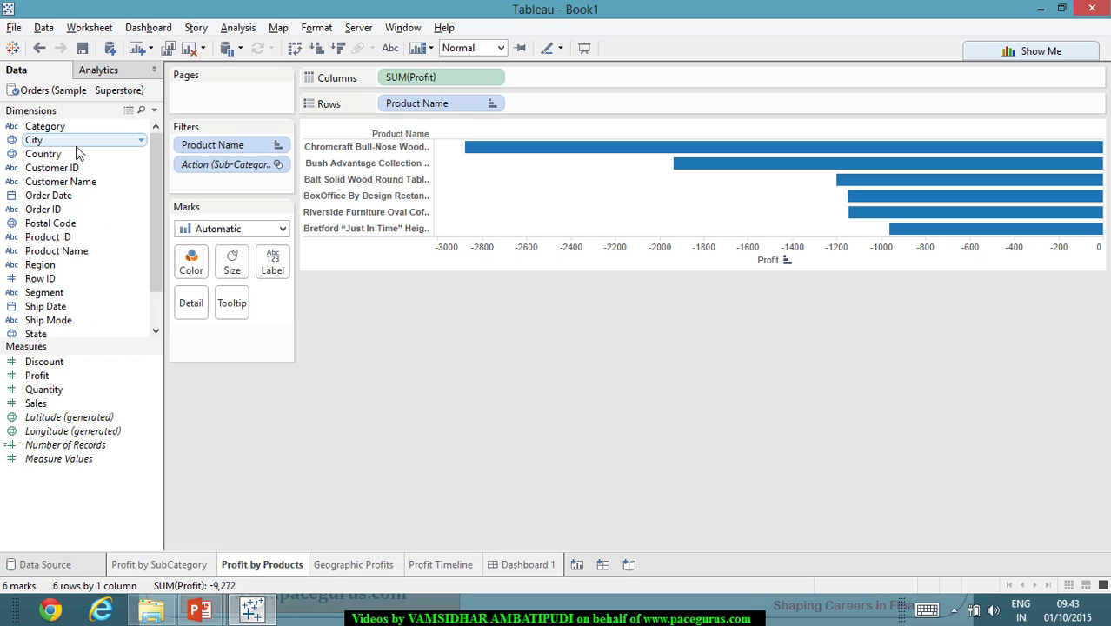
pyautogui.moveTo(65, 130); pyautogui.dragTo(231, 186)
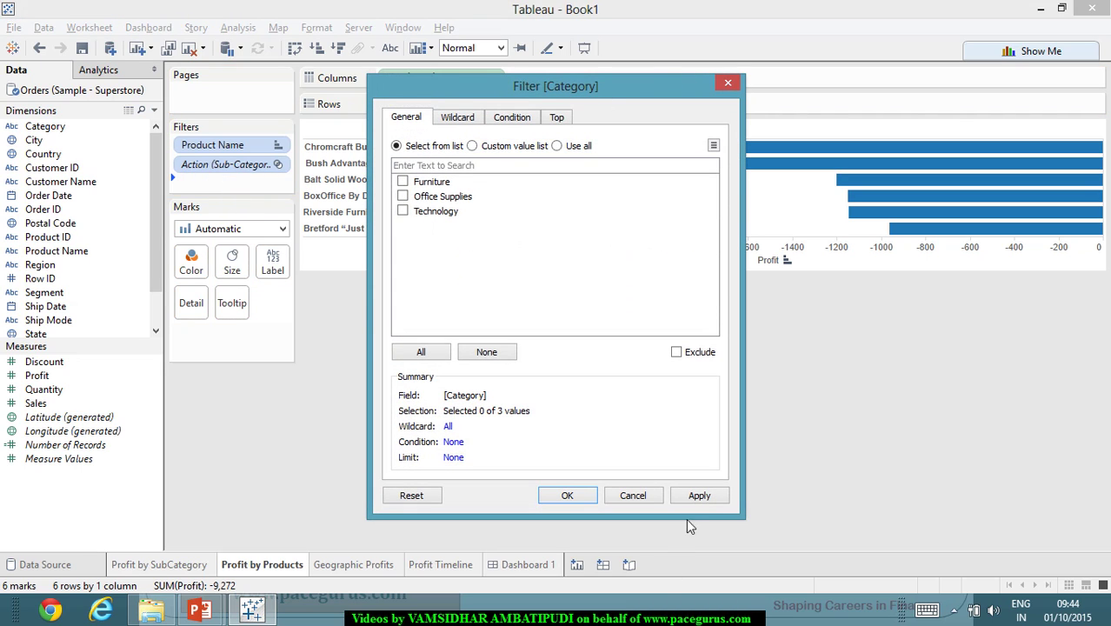
pyautogui.click(700, 495)
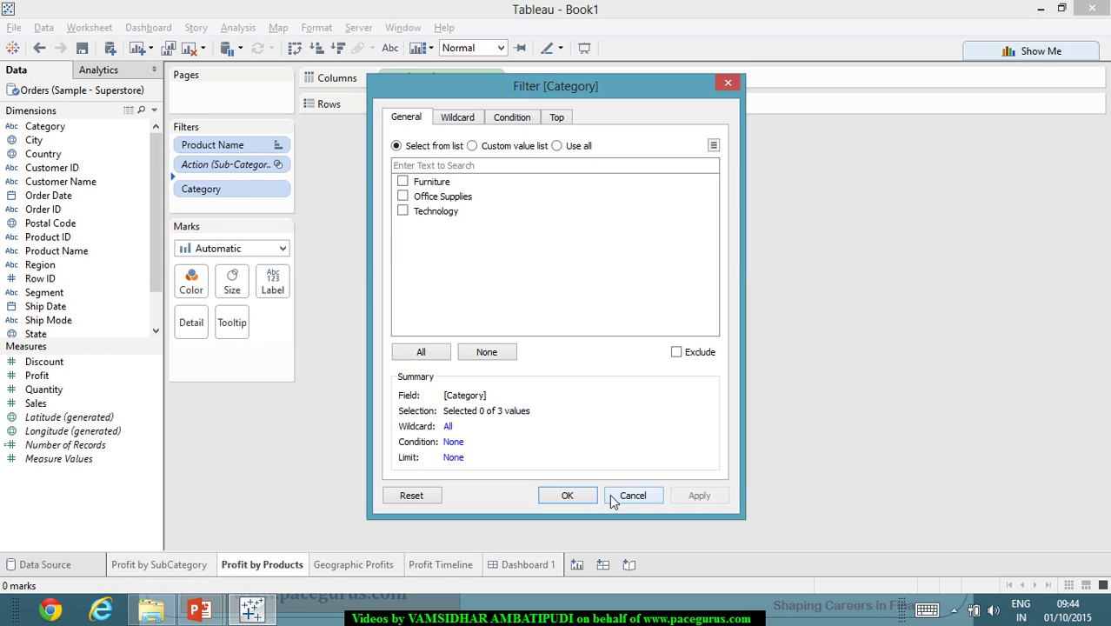
pyautogui.click(567, 496)
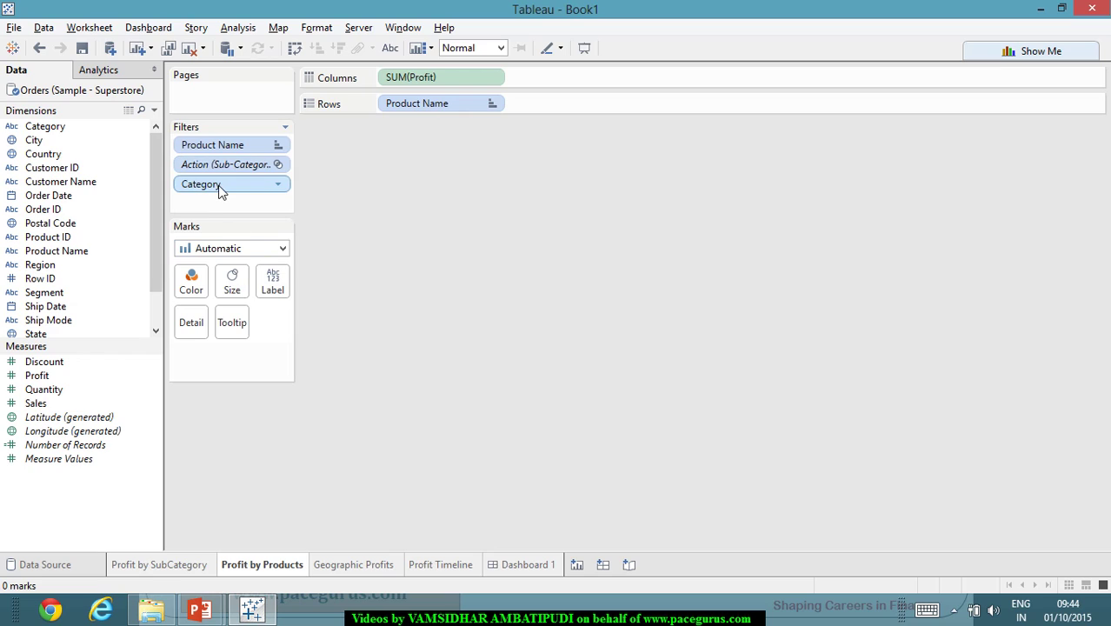
# Step: Add both the Category pill and the Action (Sub-Category) pill to context
pyautogui.click(279, 184)
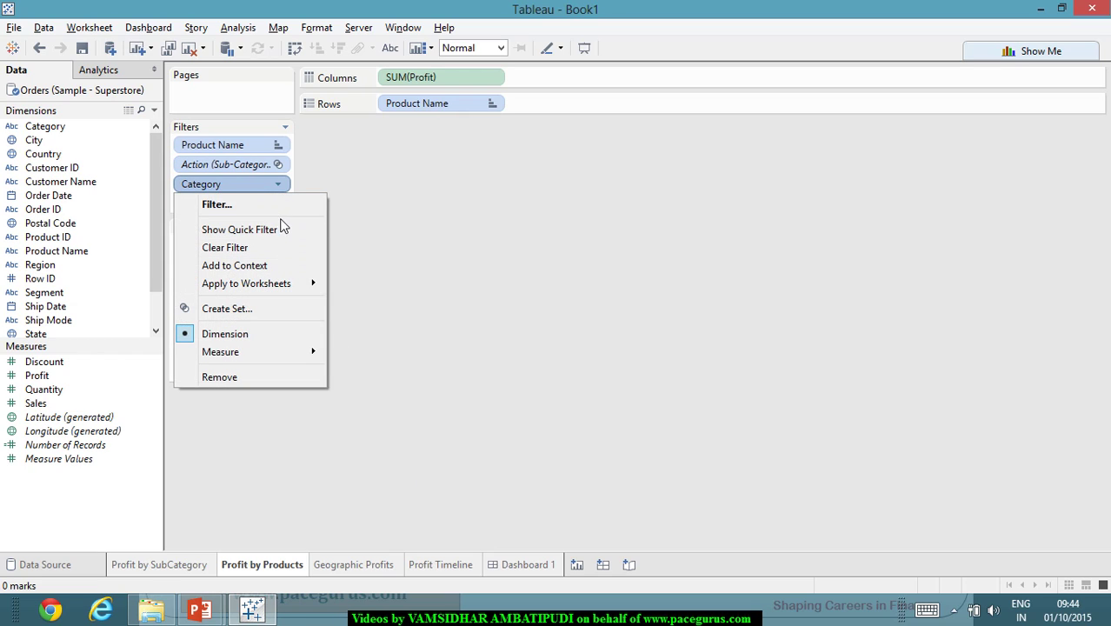
pyautogui.click(284, 265)
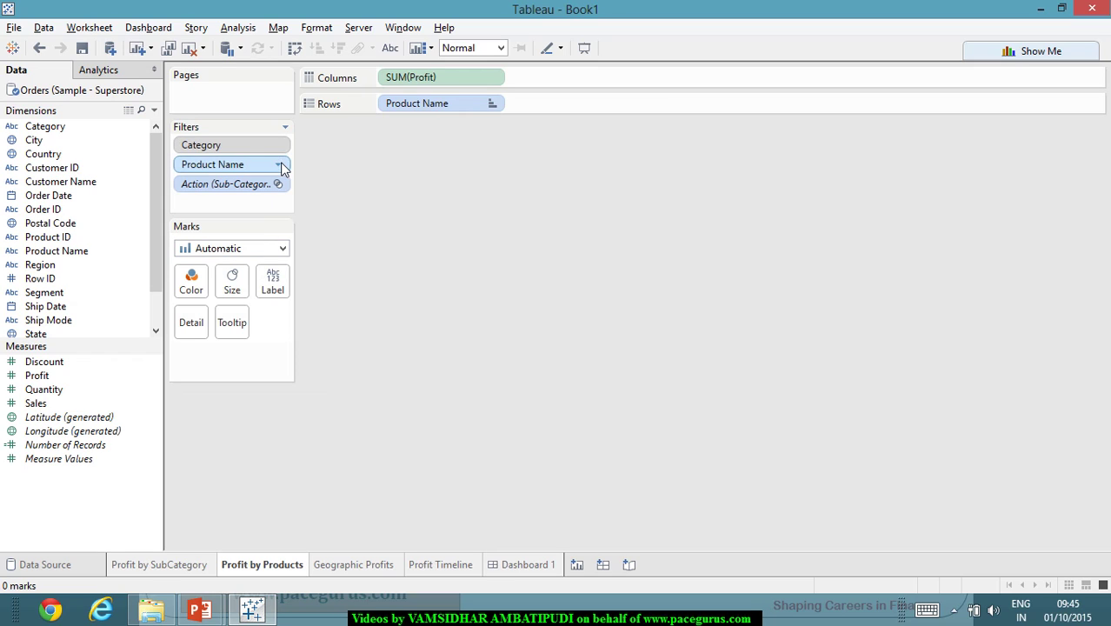
pyautogui.click(280, 185)
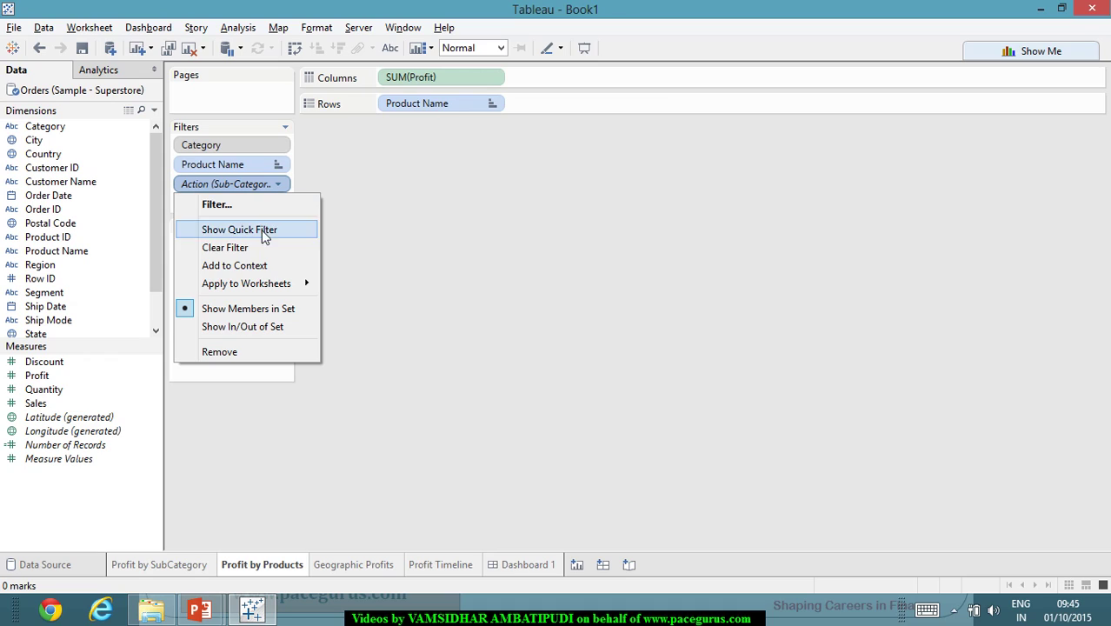
pyautogui.click(265, 265)
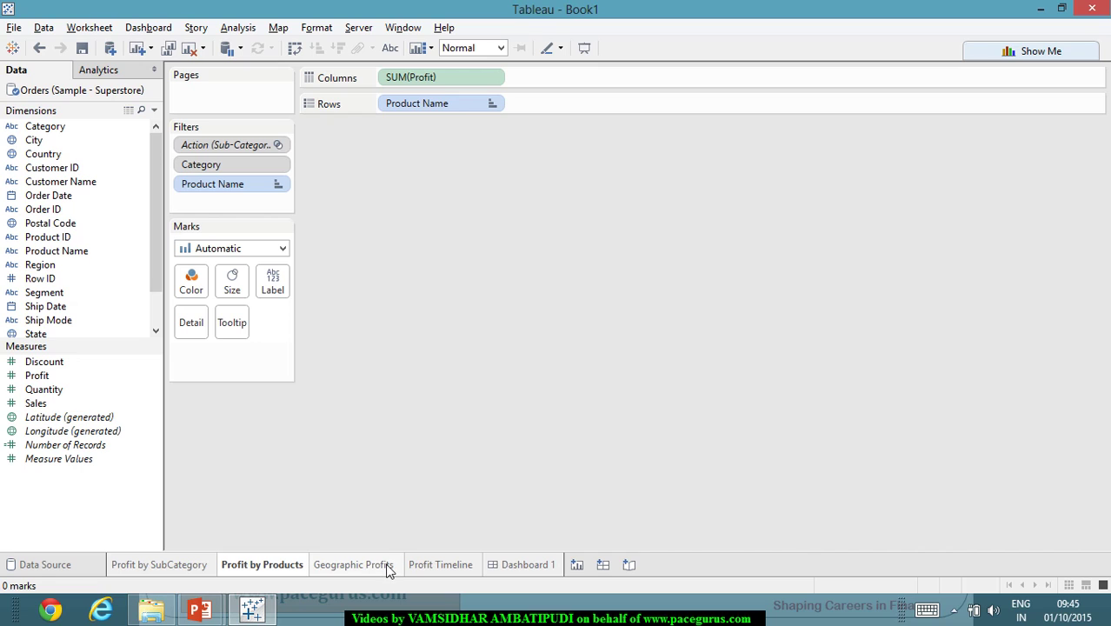
pyautogui.moveTo(389, 568)
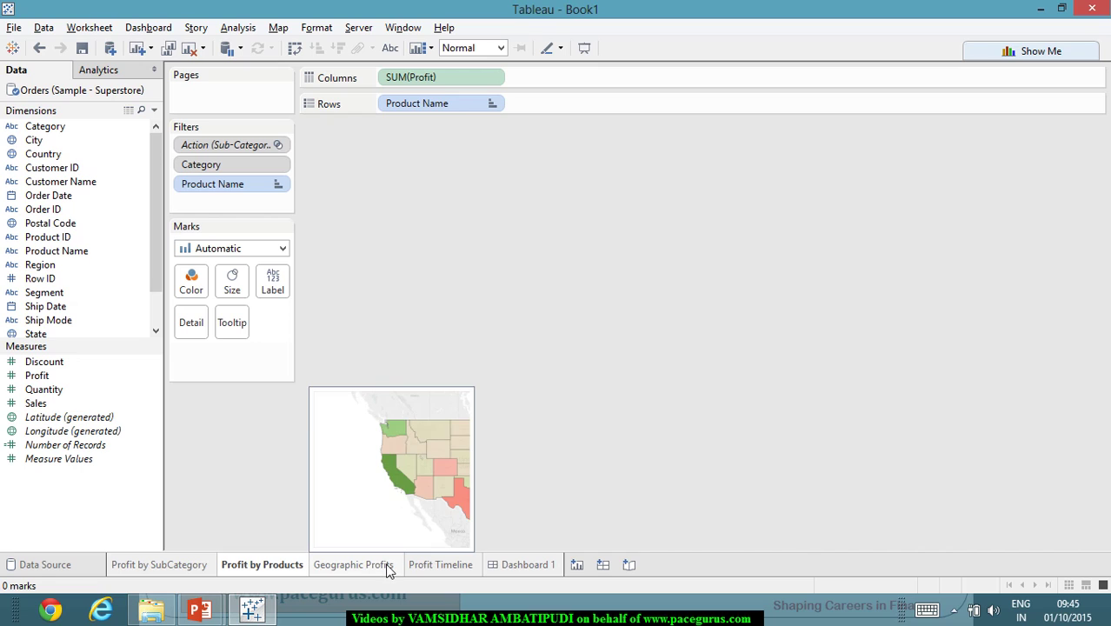
pyautogui.click(520, 565)
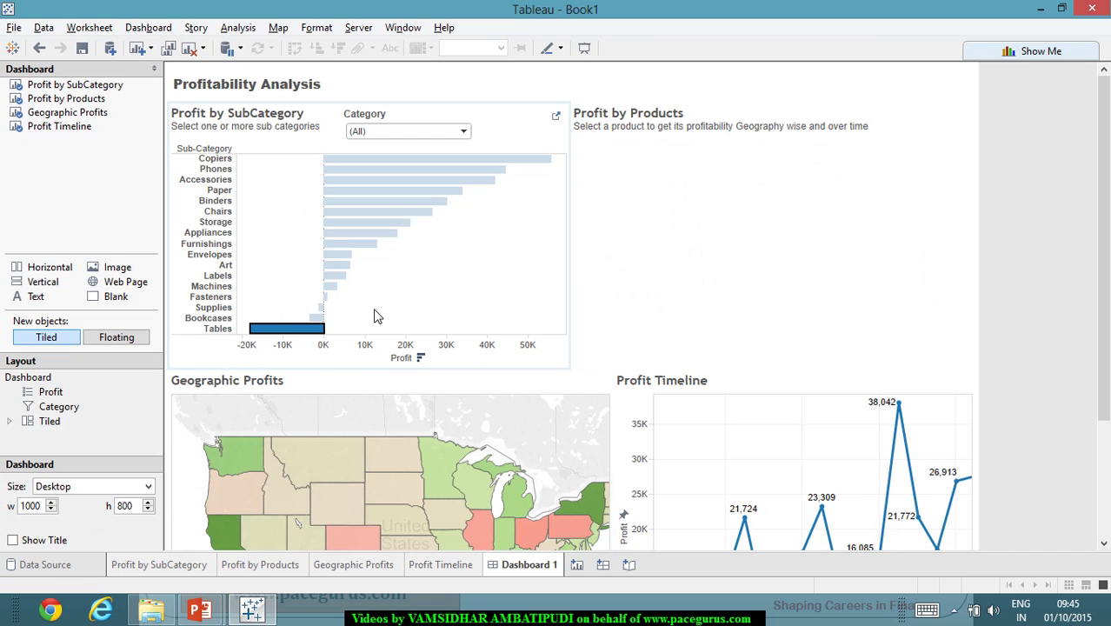
pyautogui.click(379, 235)
pyautogui.click(378, 236)
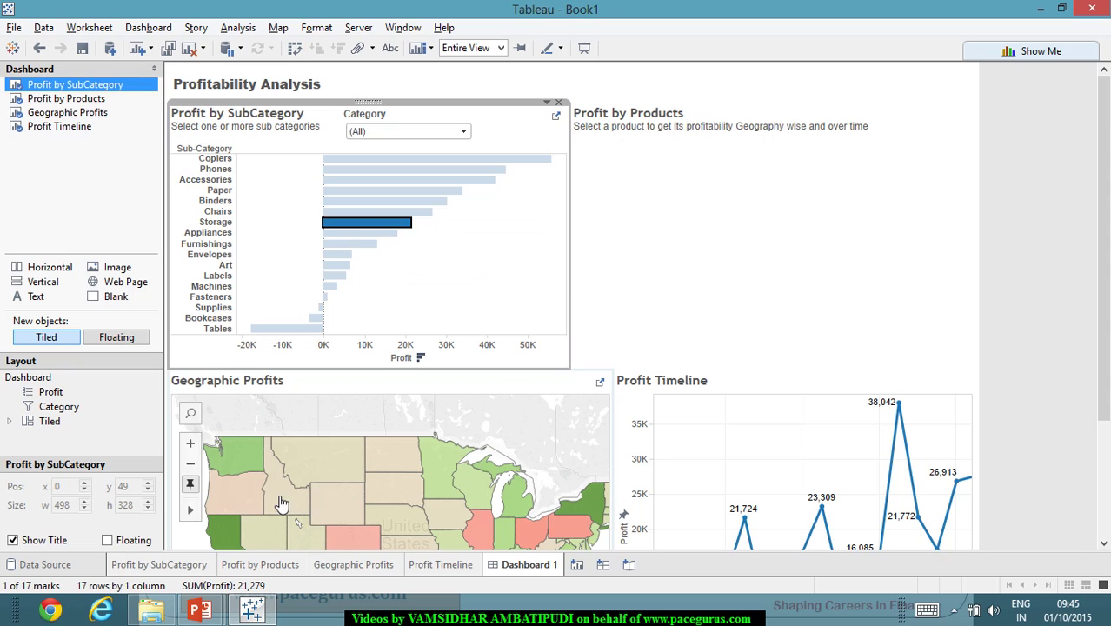
pyautogui.click(270, 566)
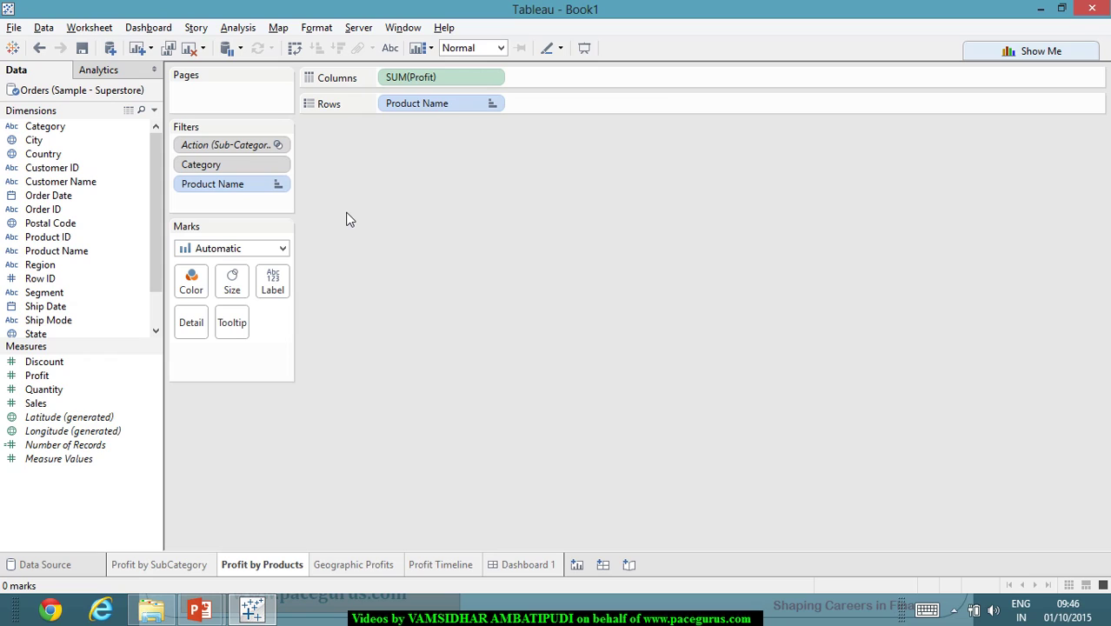
# Step: Undo the Category filter, clear the sub-category action filter, and switch to Dashboard 1
pyautogui.hotkey('ctrl', 'z')
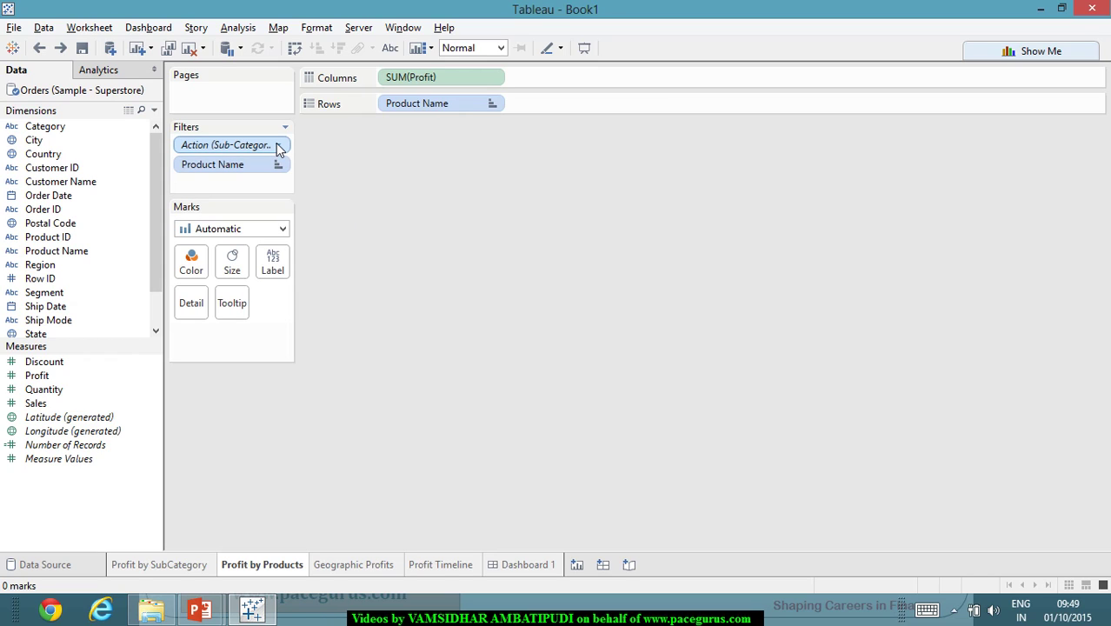
pyautogui.click(281, 146)
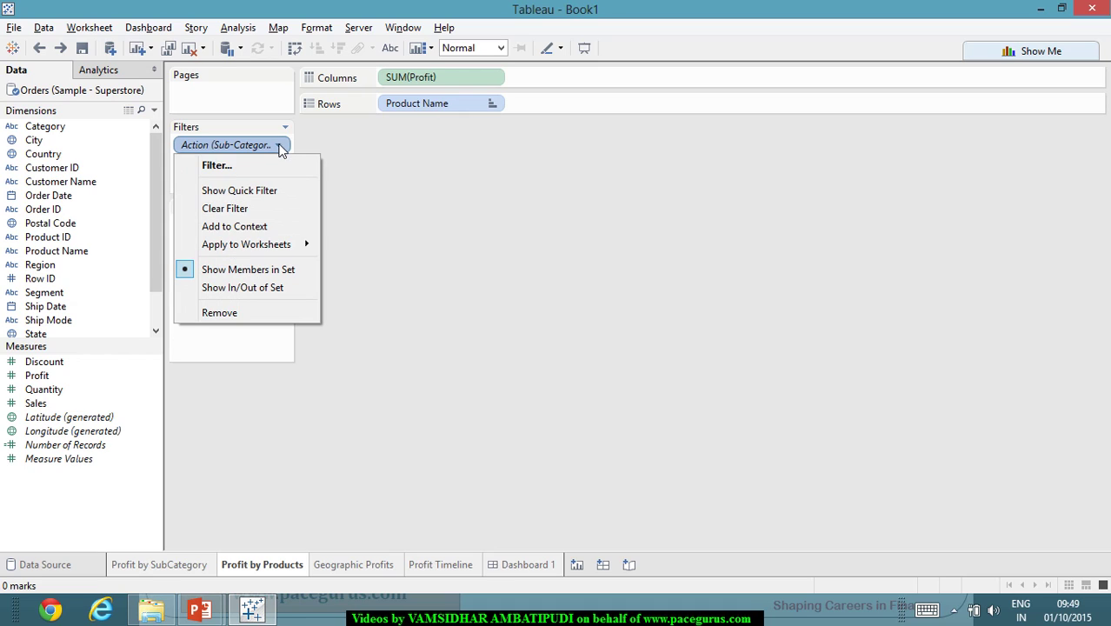
pyautogui.click(224, 208)
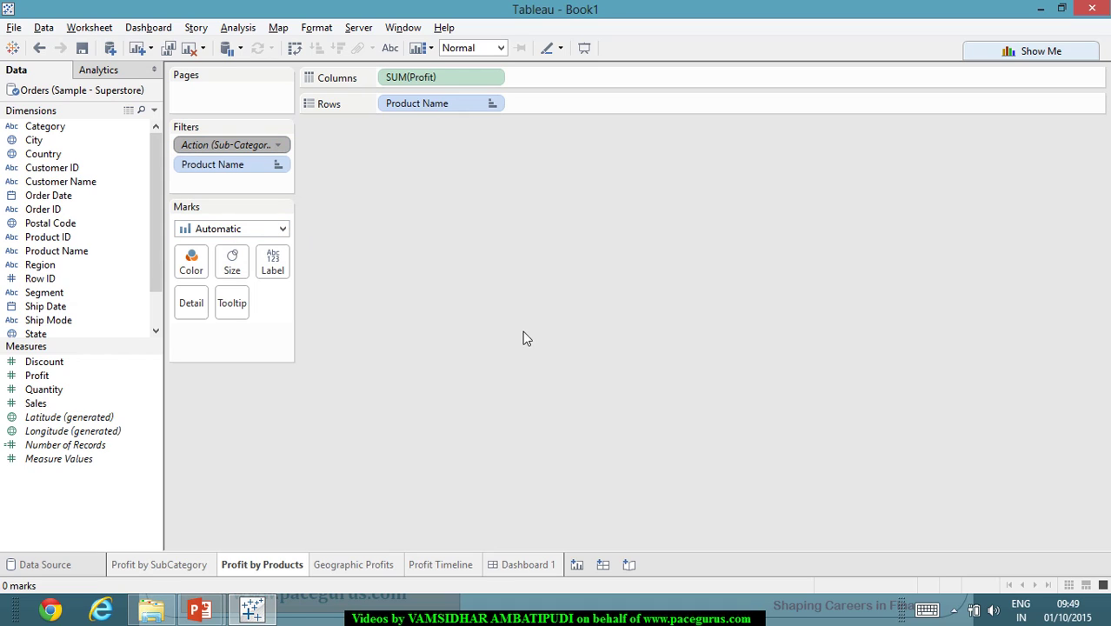
pyautogui.click(528, 564)
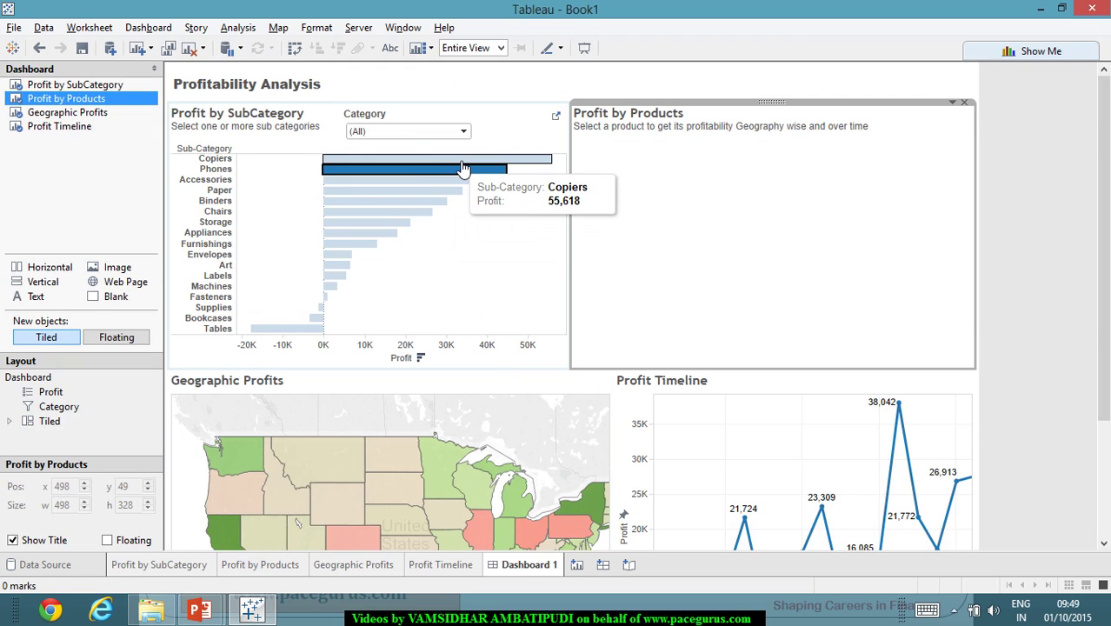
# Step: Pick Copiers, then Tables, in the sub-category chart and widen the Profit by Products name column
pyautogui.click(455, 159)
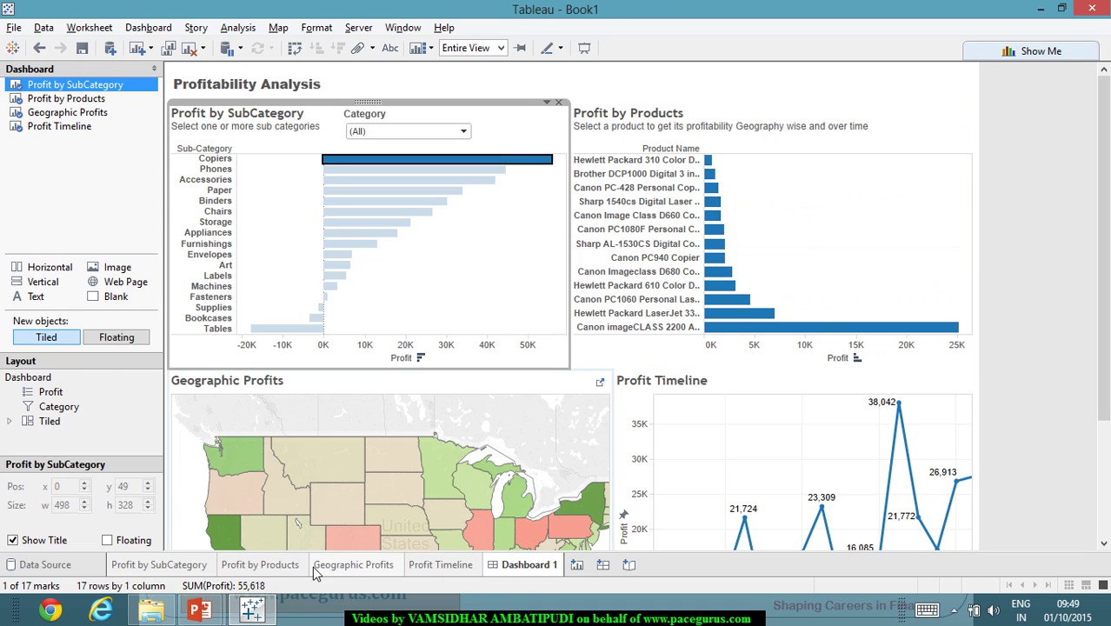
pyautogui.click(261, 565)
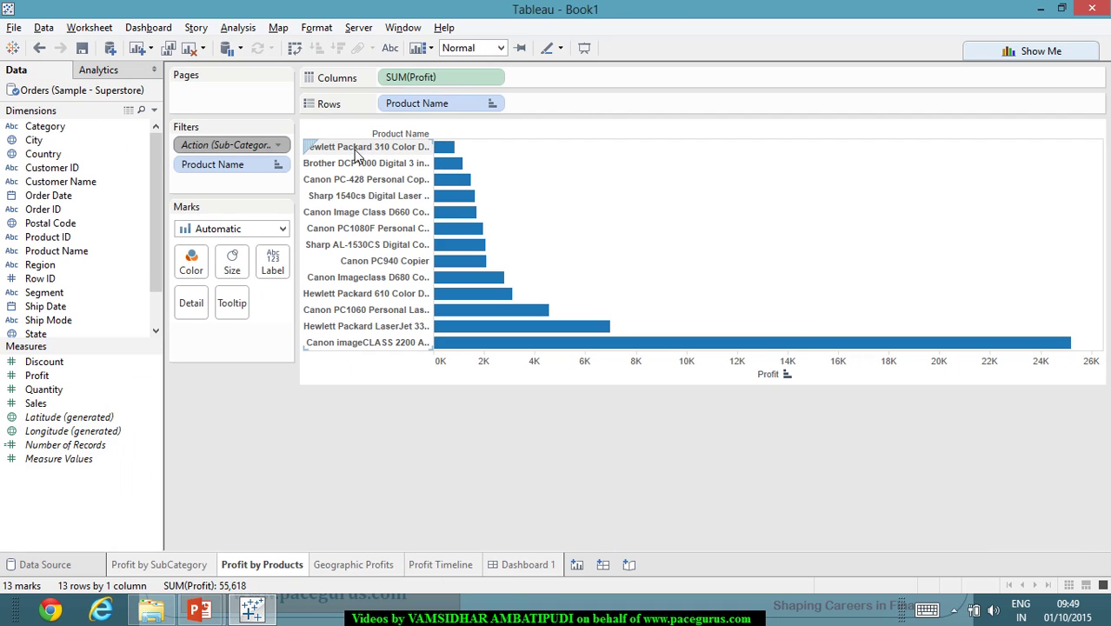
pyautogui.click(545, 568)
pyautogui.click(304, 330)
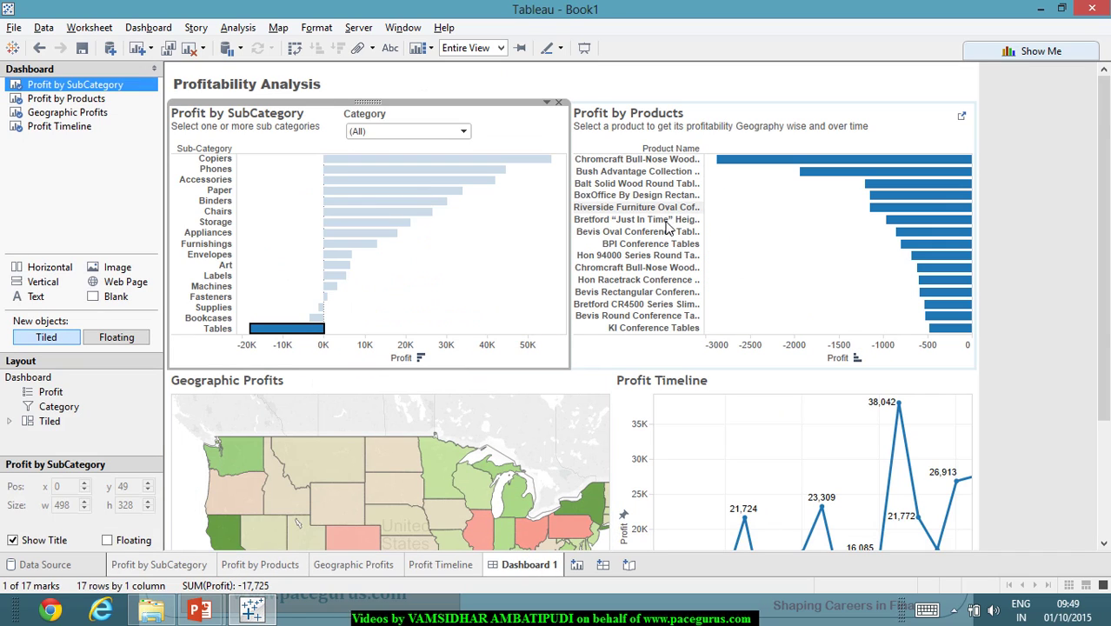
pyautogui.click(709, 272)
pyautogui.moveTo(713, 271); pyautogui.dragTo(777, 285)
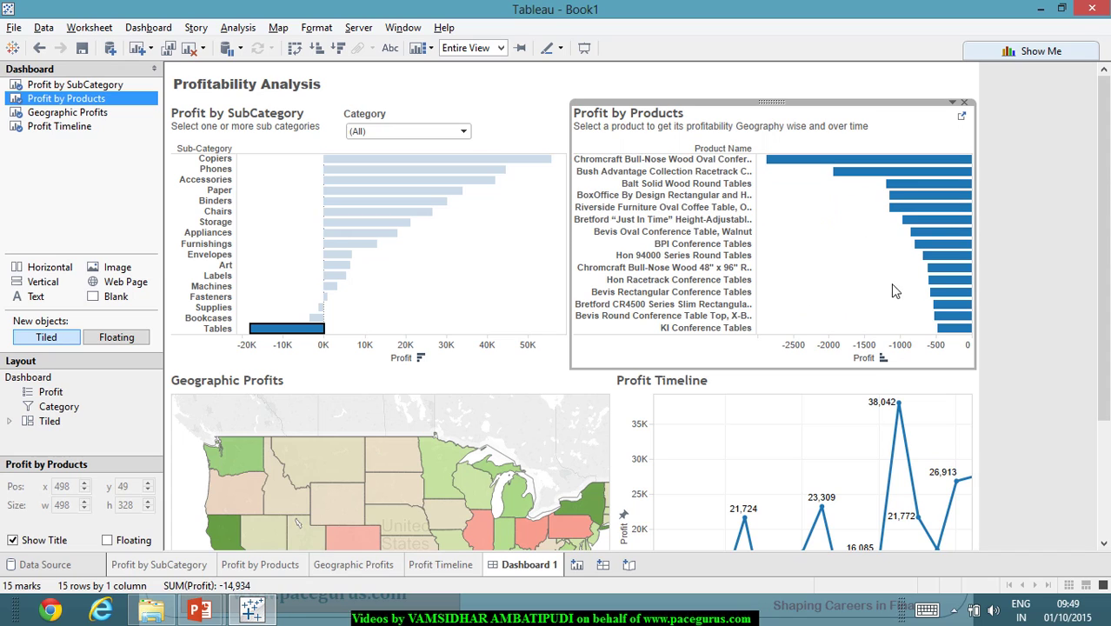
# Step: Step through Bookcases, Art, Chairs, Paper and finally Storage to list each sub-category's products
pyautogui.click(319, 320)
pyautogui.click(319, 320)
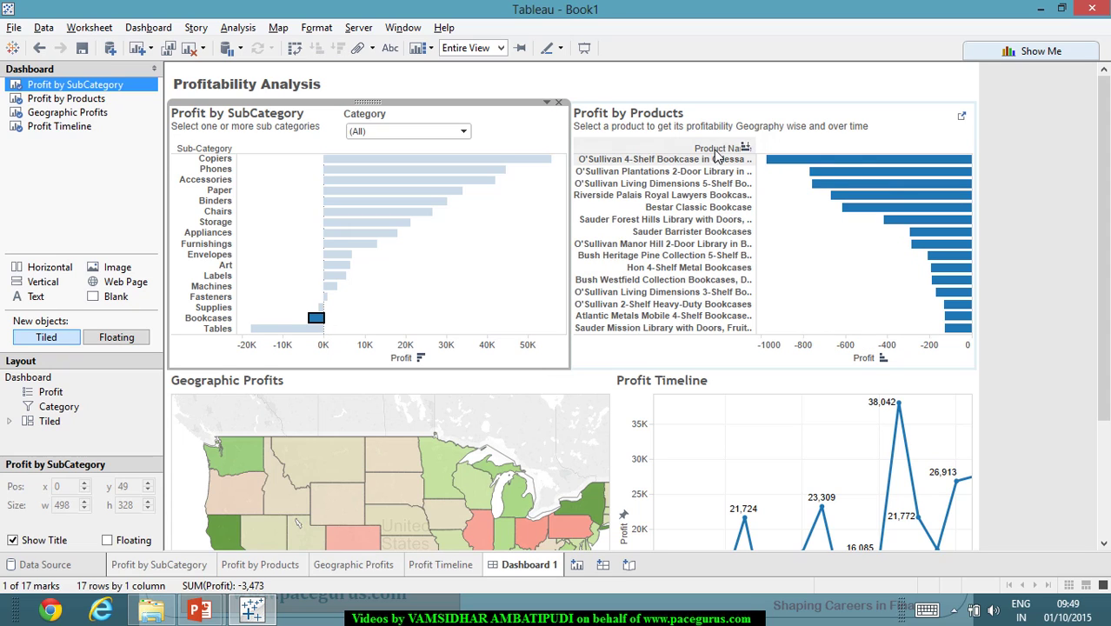
pyautogui.click(337, 268)
pyautogui.moveTo(783, 165)
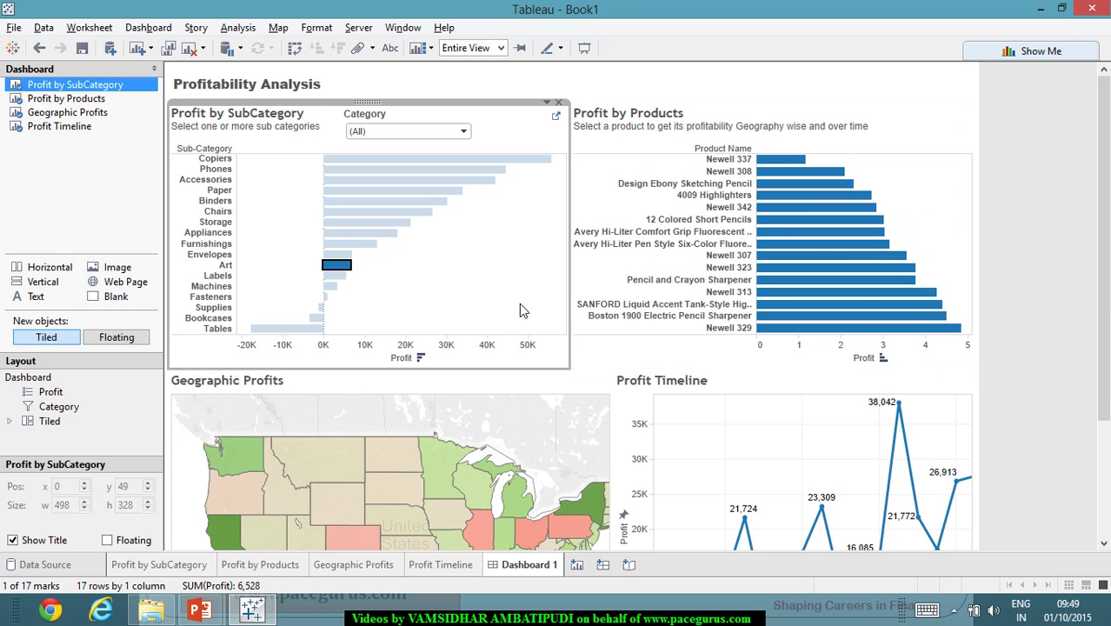
pyautogui.click(365, 212)
pyautogui.moveTo(940, 231)
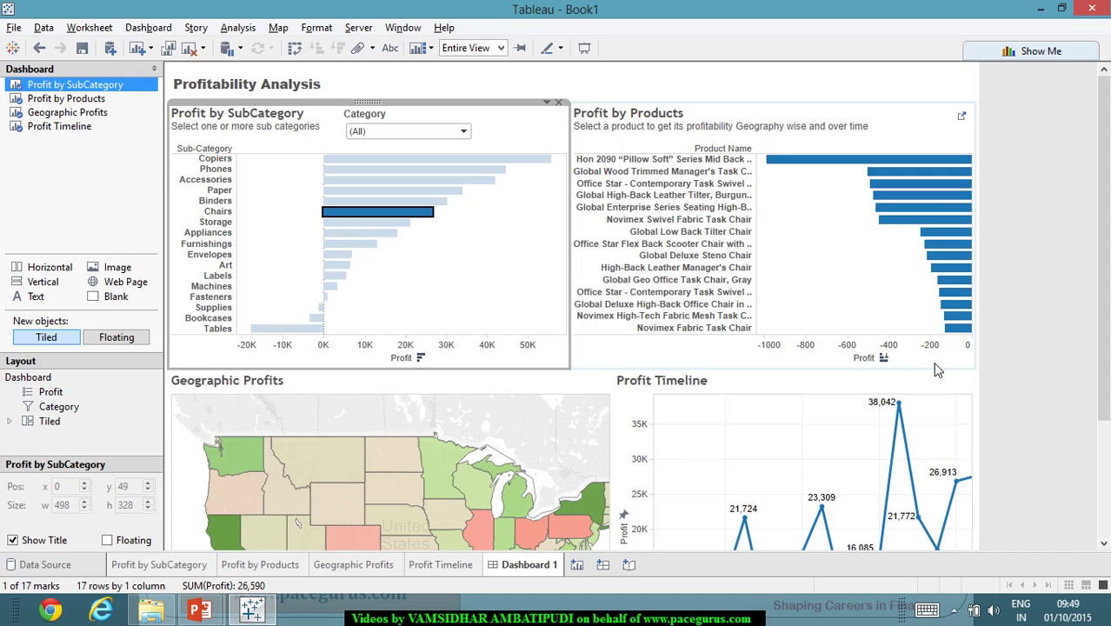
pyautogui.moveTo(887, 202)
pyautogui.click(432, 199)
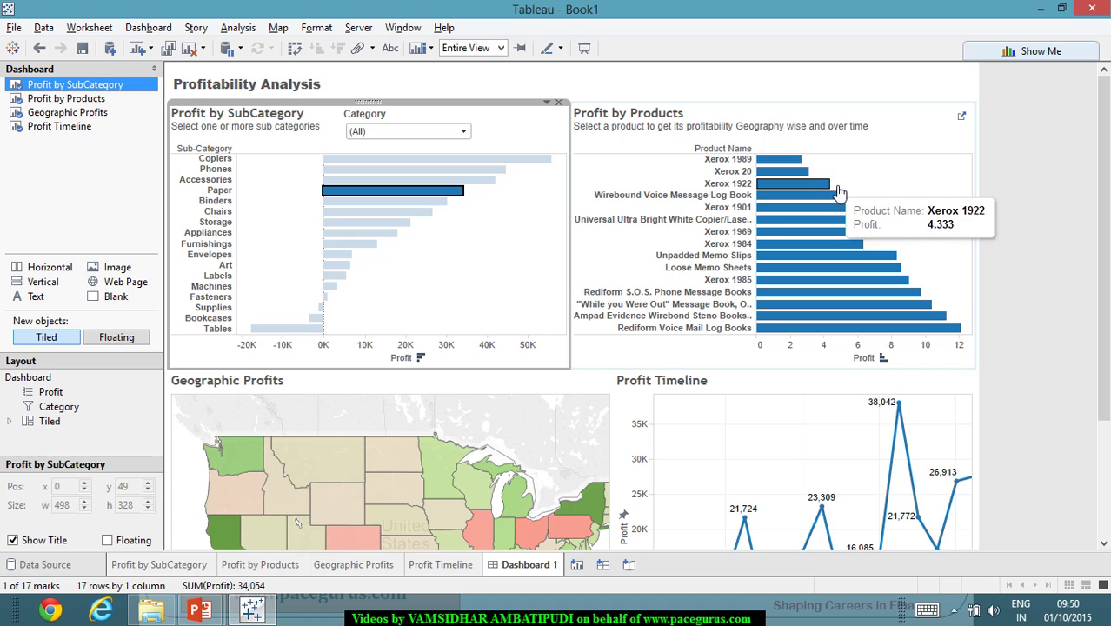
pyautogui.click(357, 223)
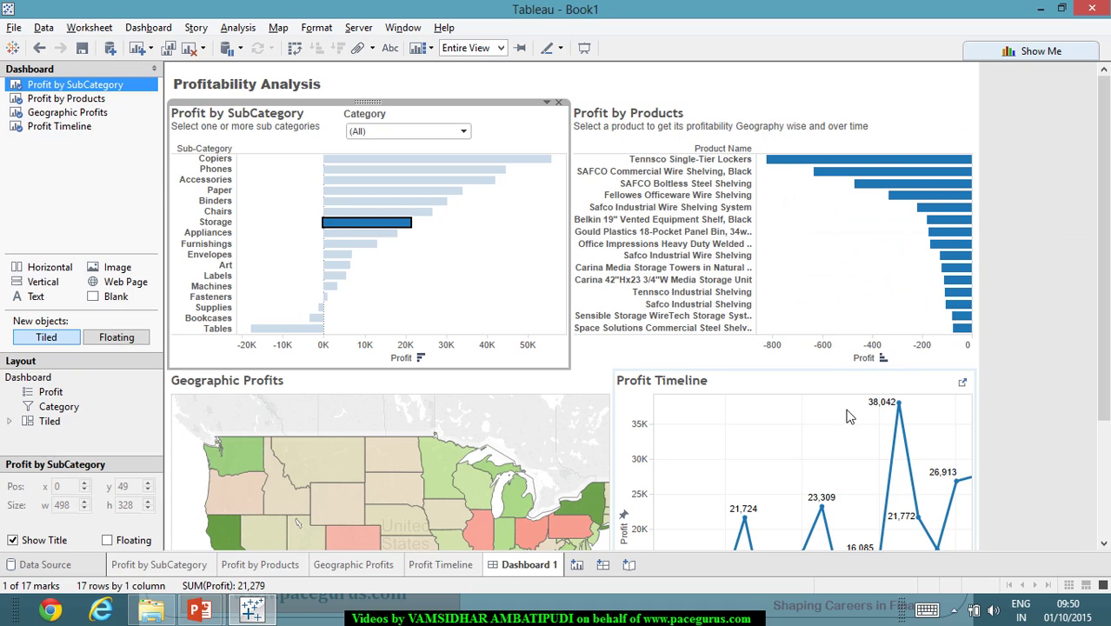
pyautogui.click(1055, 233)
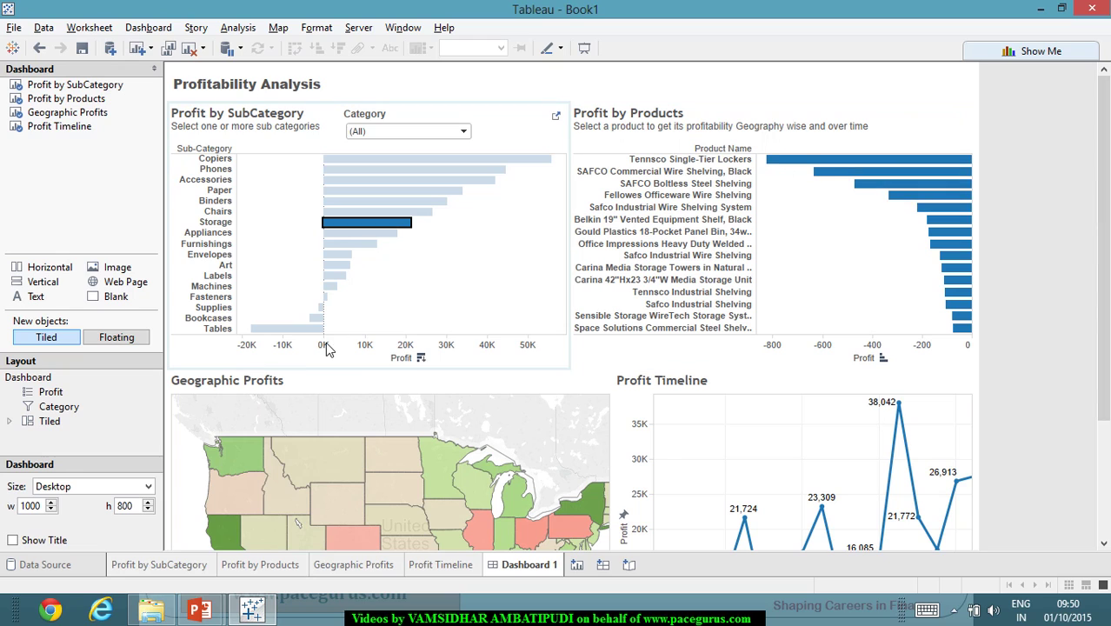
pyautogui.keyDown('ctrl'); pyautogui.click(316, 334); pyautogui.keyUp('ctrl')
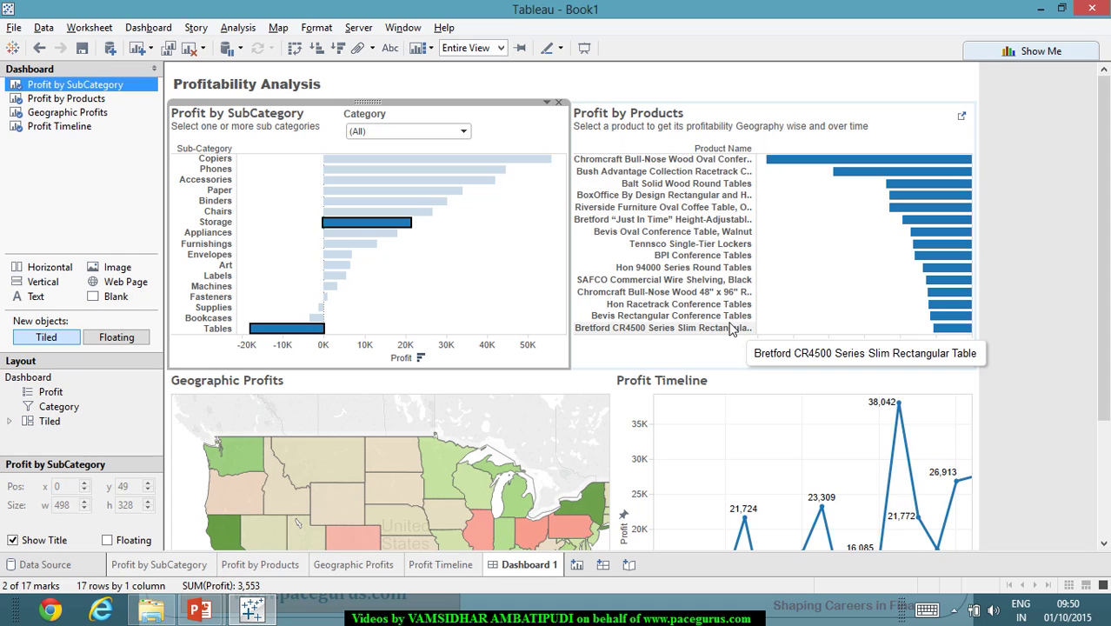
pyautogui.keyDown('ctrl'); pyautogui.click(396, 214); pyautogui.keyUp('ctrl')
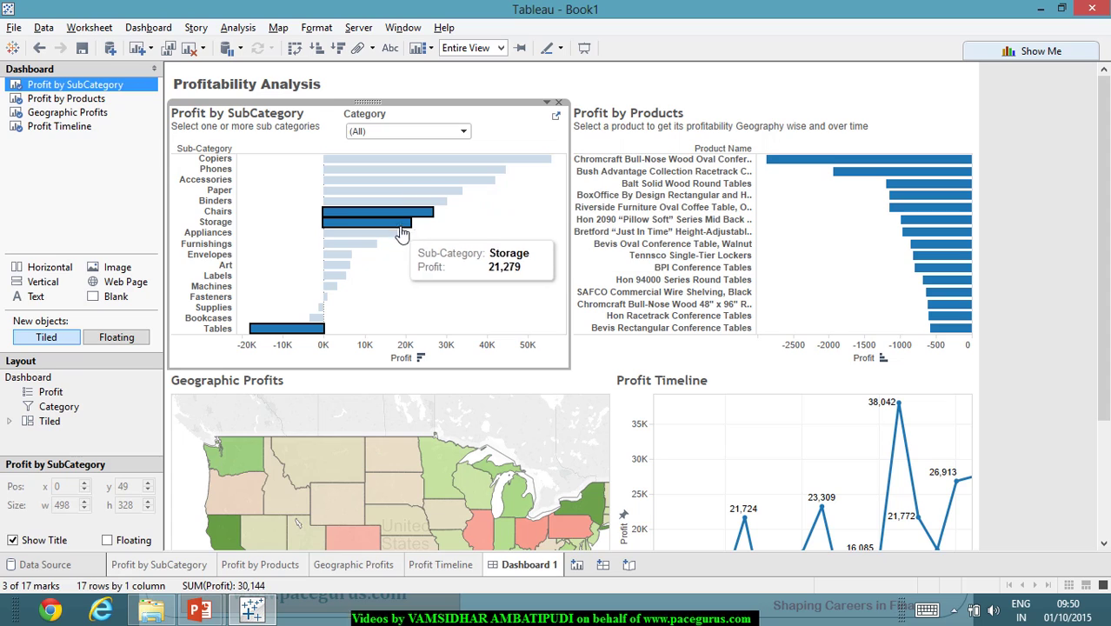
pyautogui.keyDown('ctrl'); pyautogui.click(395, 224); pyautogui.keyUp('ctrl')
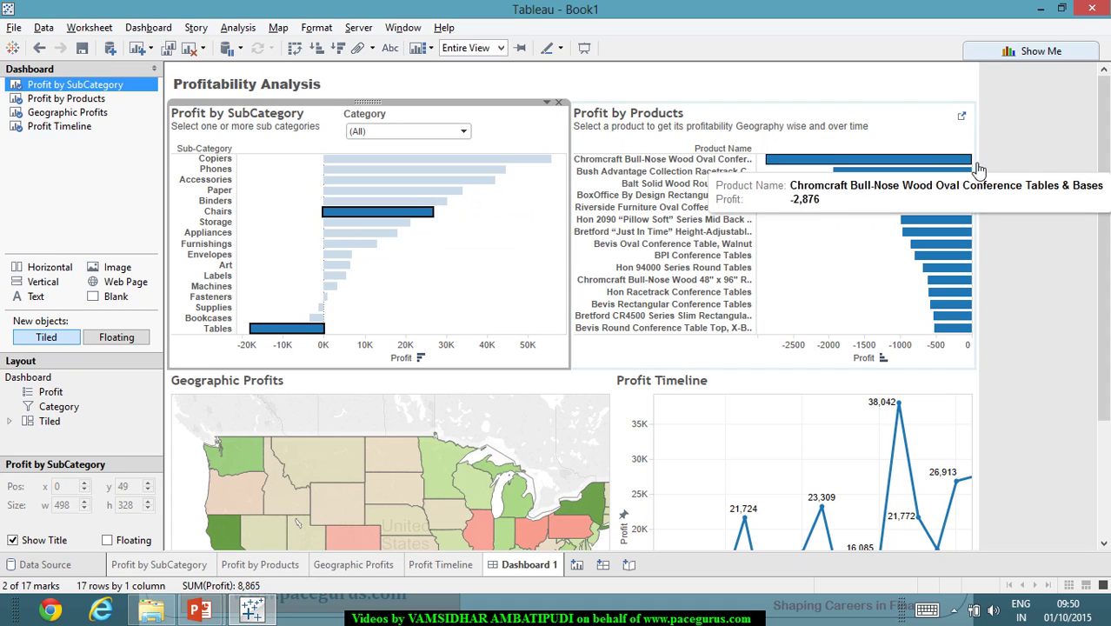
pyautogui.click(987, 240)
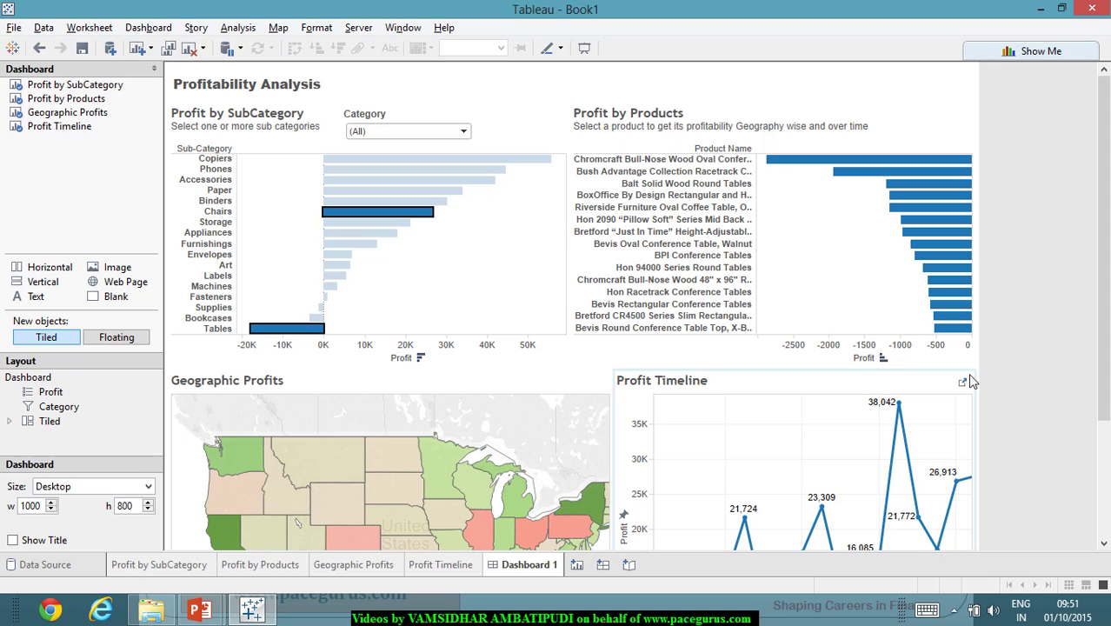
# Step: Limit the Category filter to Furniture and select the Furnishings sub-category bar
pyautogui.click(463, 131)
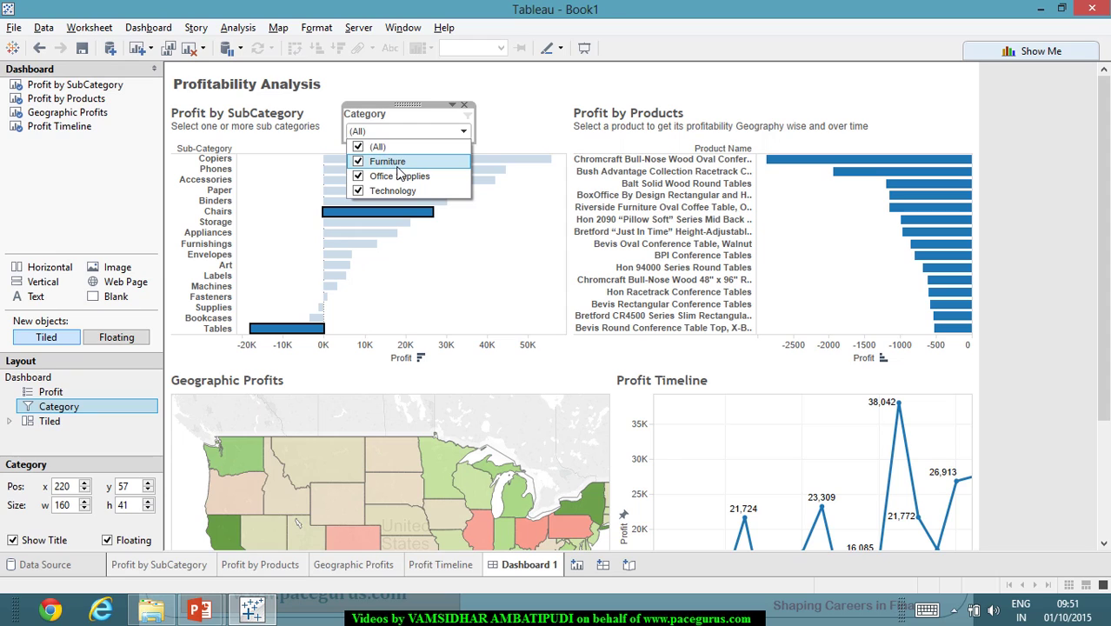
pyautogui.click(360, 163)
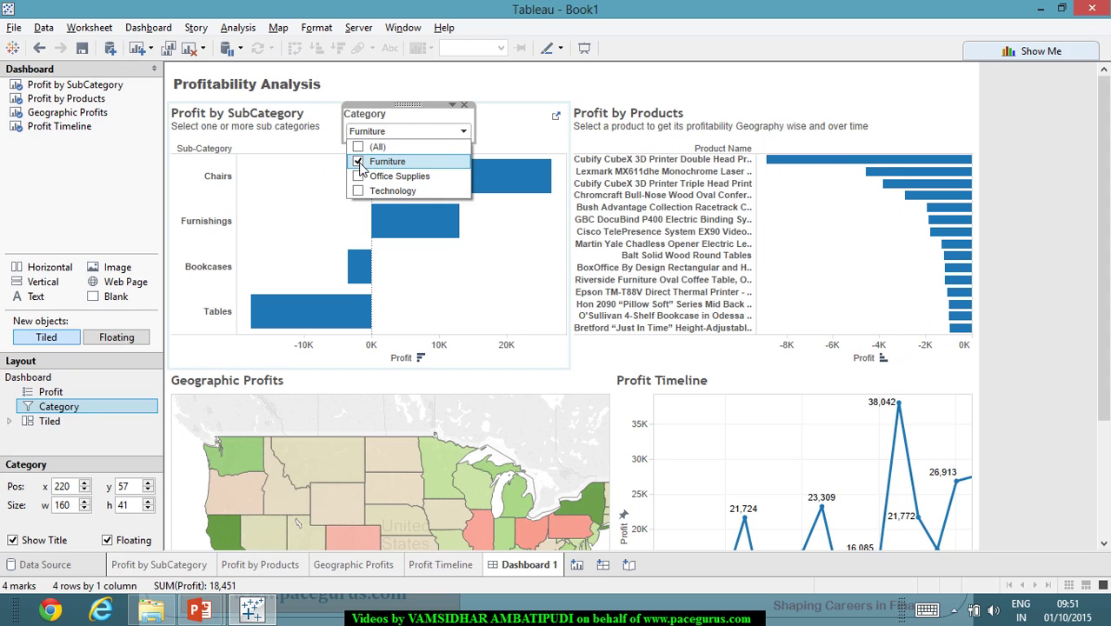
pyautogui.click(596, 90)
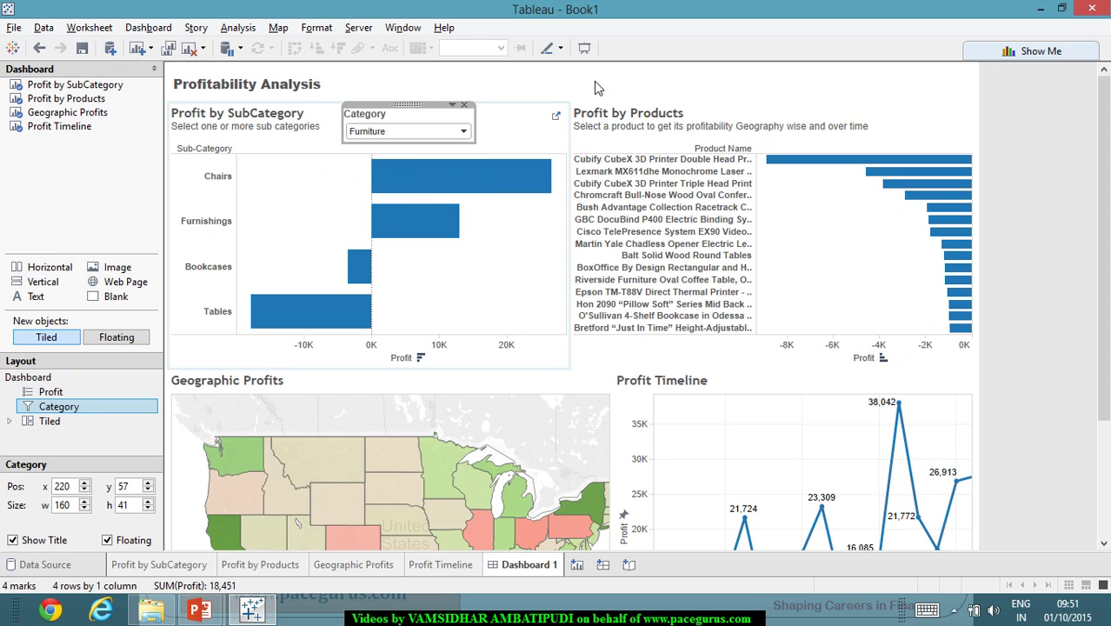
pyautogui.click(428, 224)
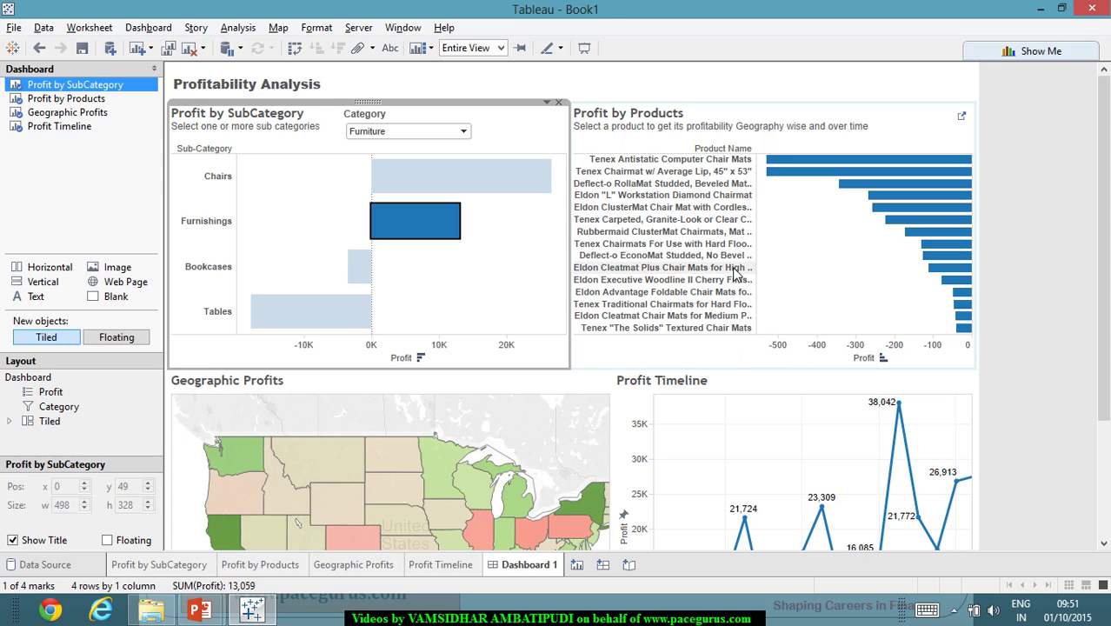
# Step: Set the Category filter back to (All), showing all 17 sub-categories
pyautogui.click(463, 131)
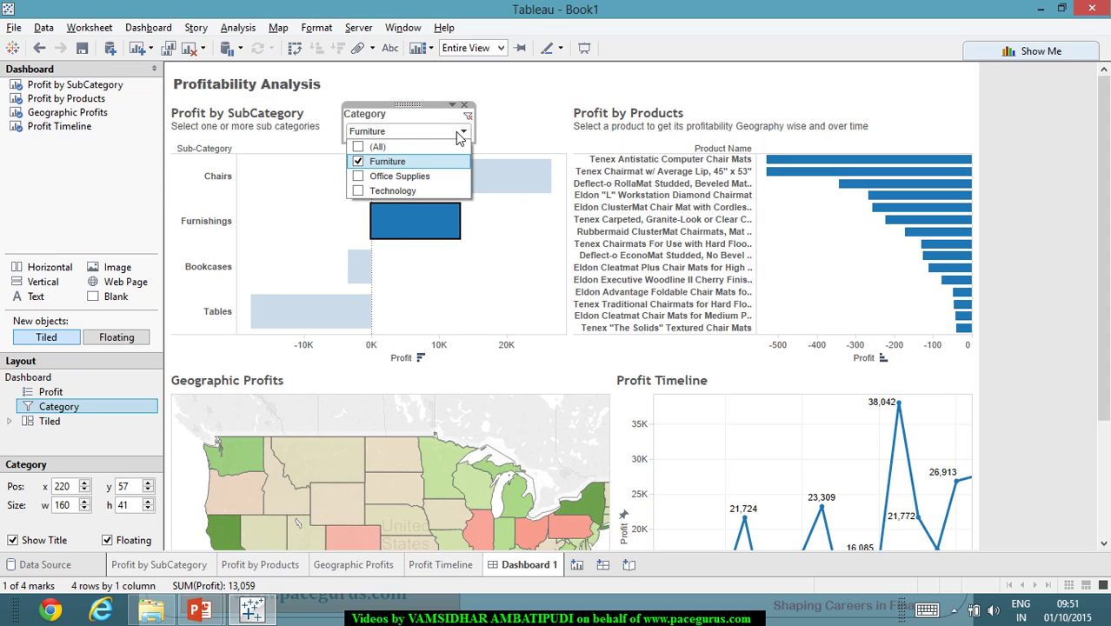
pyautogui.click(369, 150)
pyautogui.click(619, 96)
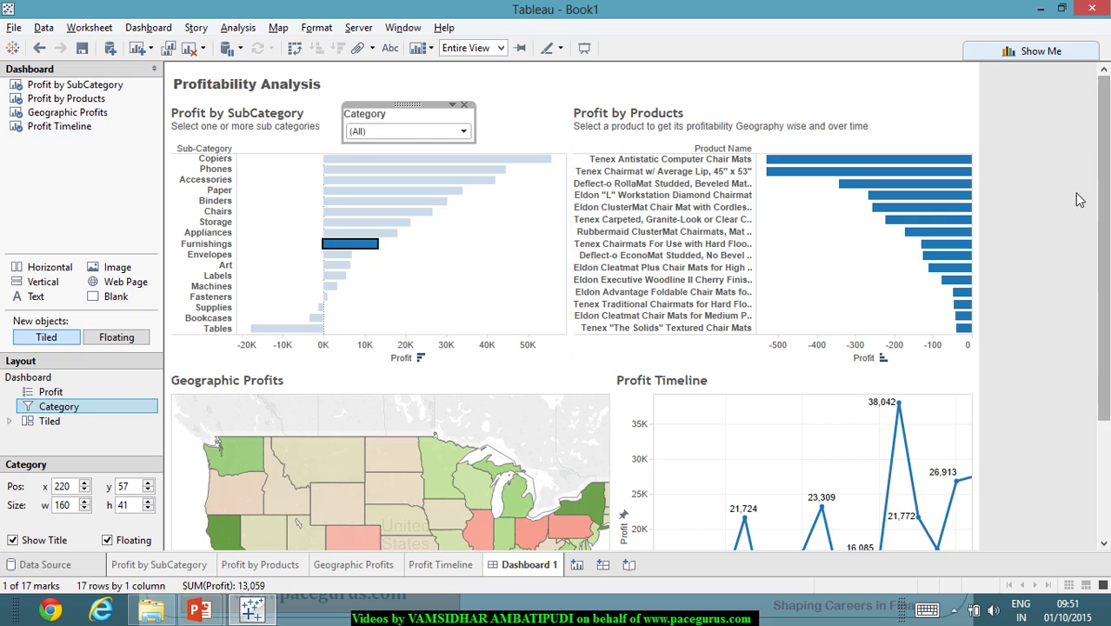
# Step: Select the Rubbermaid ClusterMat Chairmats product (profit -173.1) and scroll down to the map and timeline
pyautogui.scroll(-2, 1072, 148)
pyautogui.scroll(-1, 1078, 230)
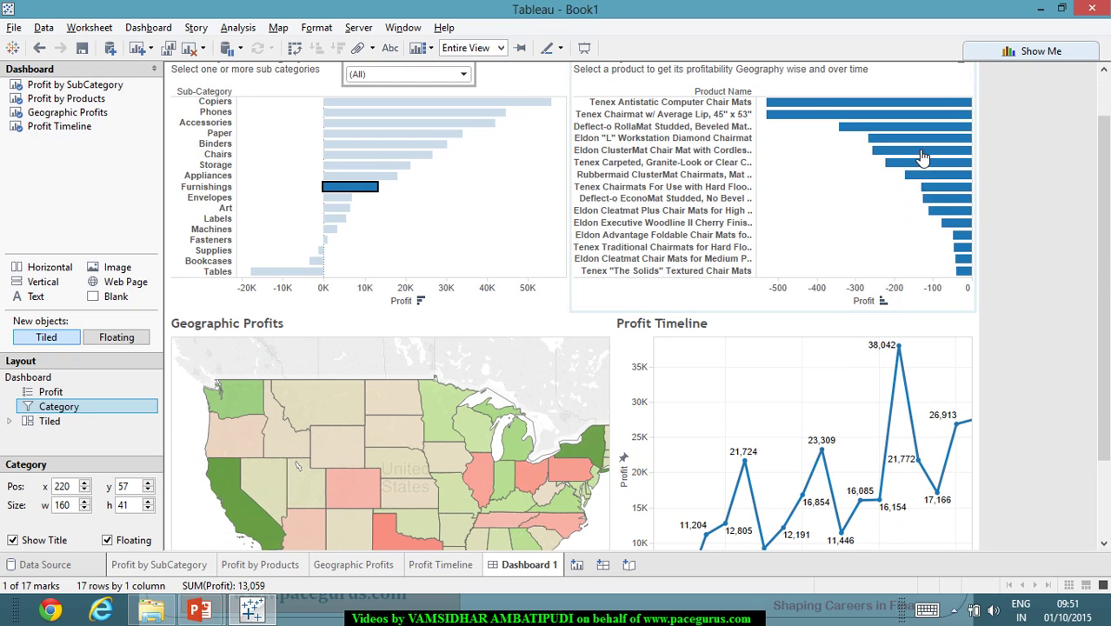
pyautogui.click(935, 180)
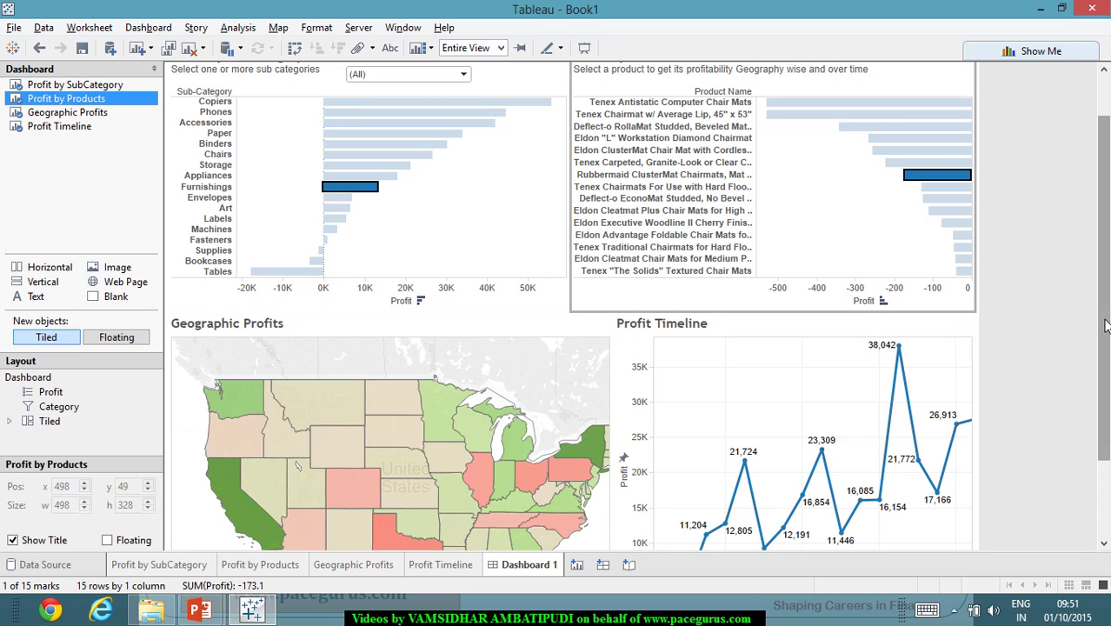
pyautogui.scroll(-3, 476, 383)
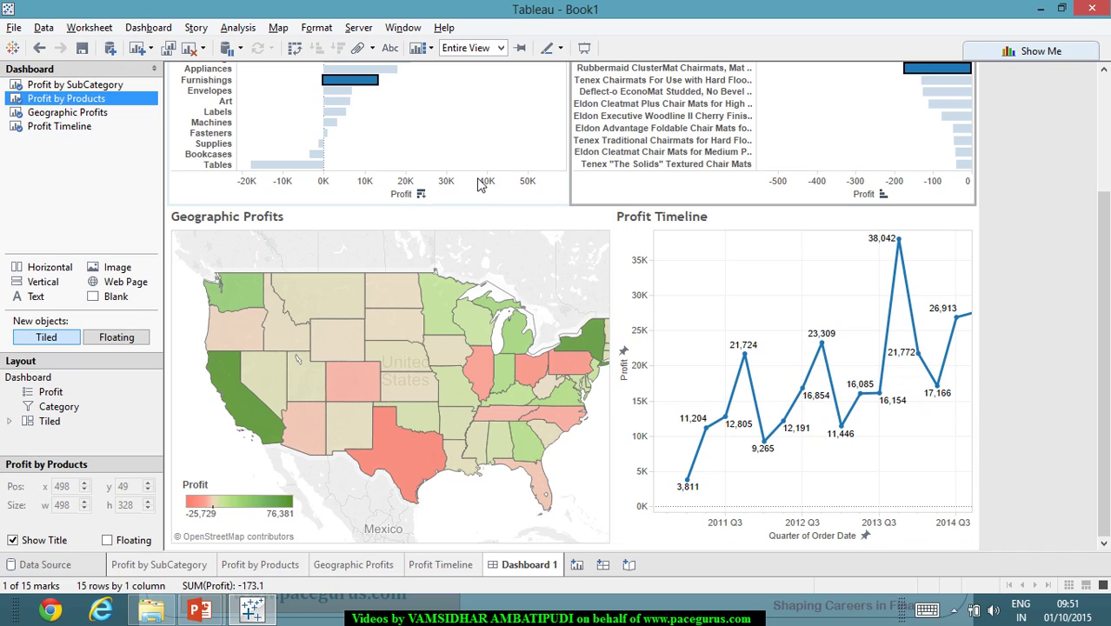
# Step: Create a Filter action run on Select from Profit by Products, targeting Geographic Profits and Profit Timeline, showing all values
pyautogui.click(148, 27)
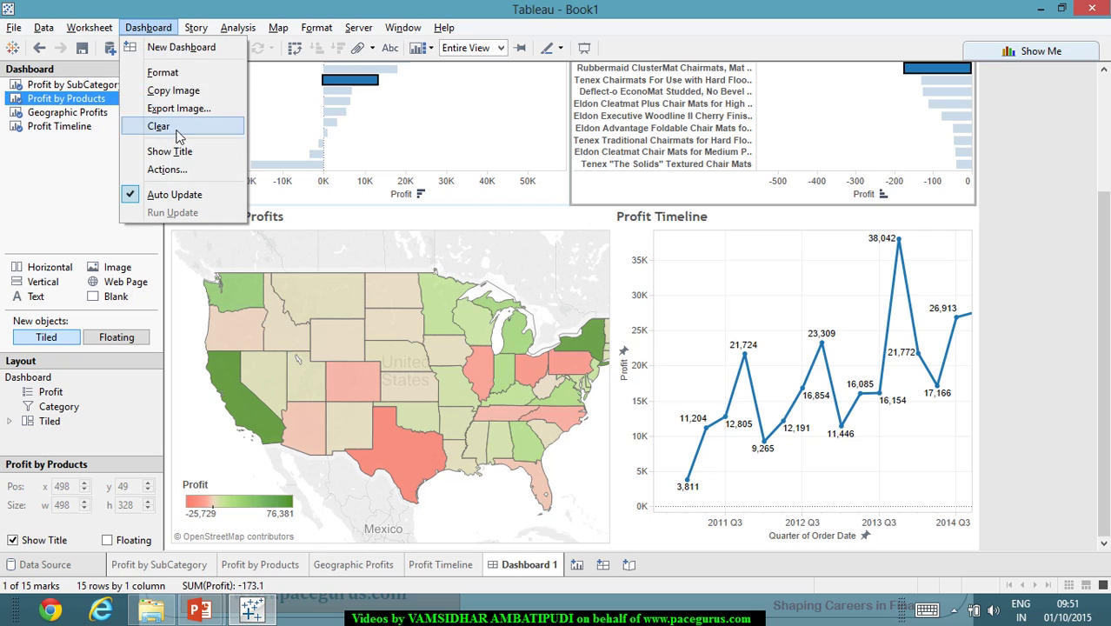
pyautogui.click(195, 172)
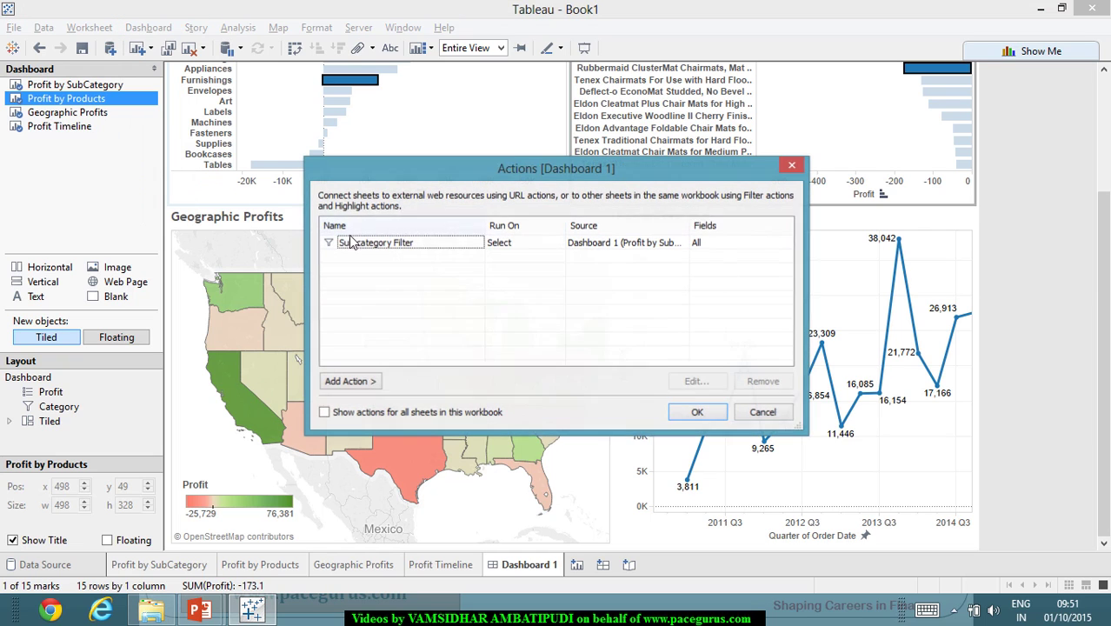
pyautogui.click(370, 383)
pyautogui.click(407, 386)
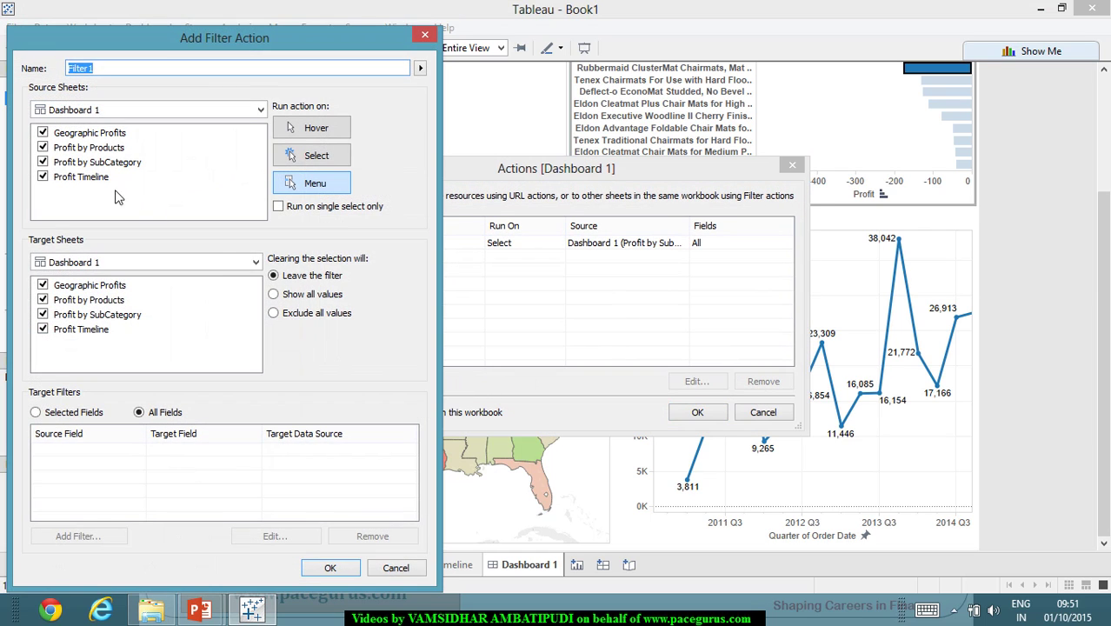
pyautogui.click(42, 133)
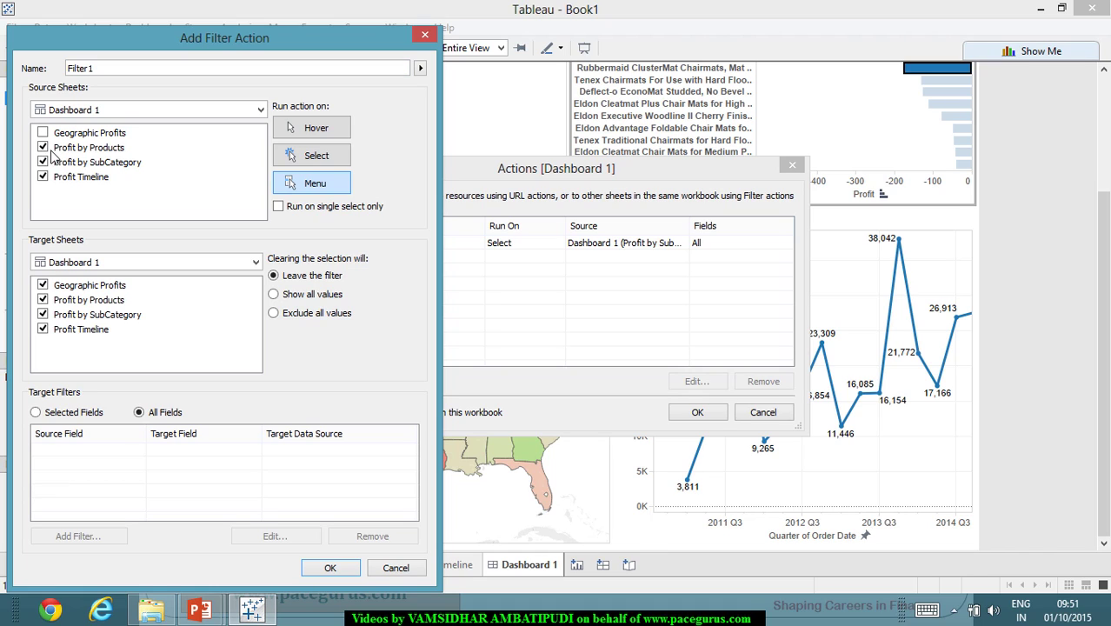
pyautogui.click(42, 163)
pyautogui.click(43, 301)
pyautogui.click(325, 160)
pyautogui.click(275, 294)
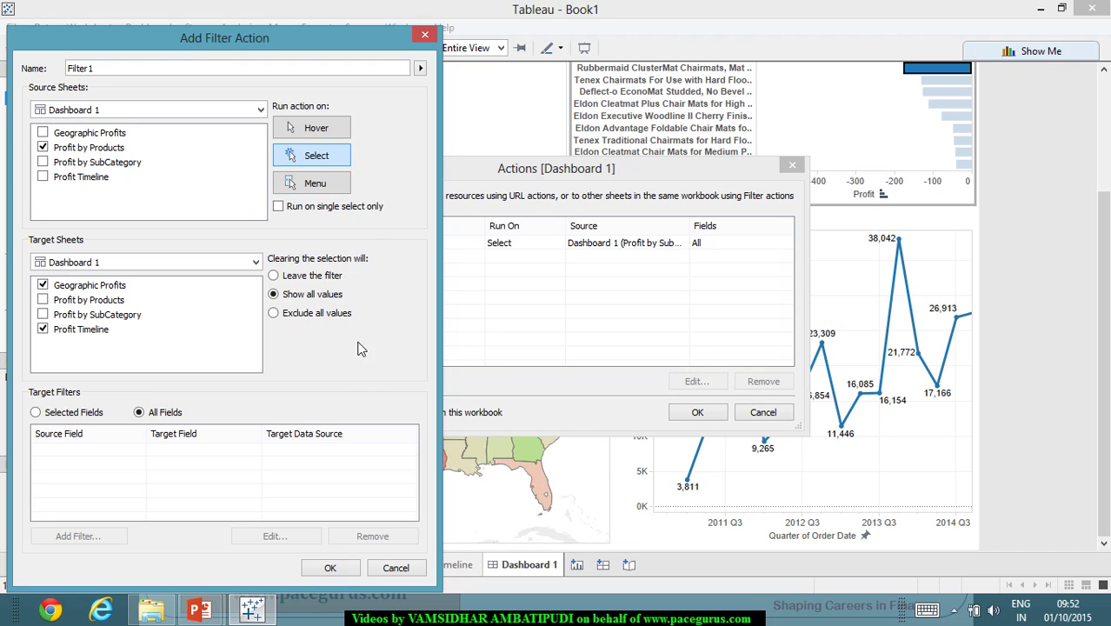
pyautogui.click(333, 568)
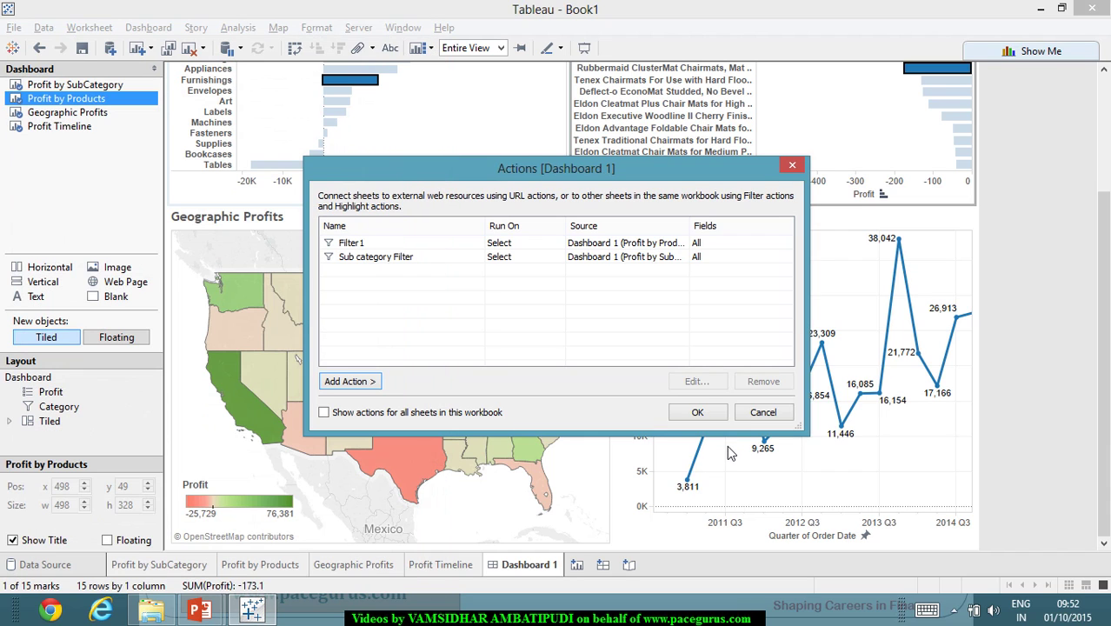
# Step: Select Eldon Executive Woodline II, filtering the map to Texas (-78.51) and the timeline to two quarters
pyautogui.click(698, 413)
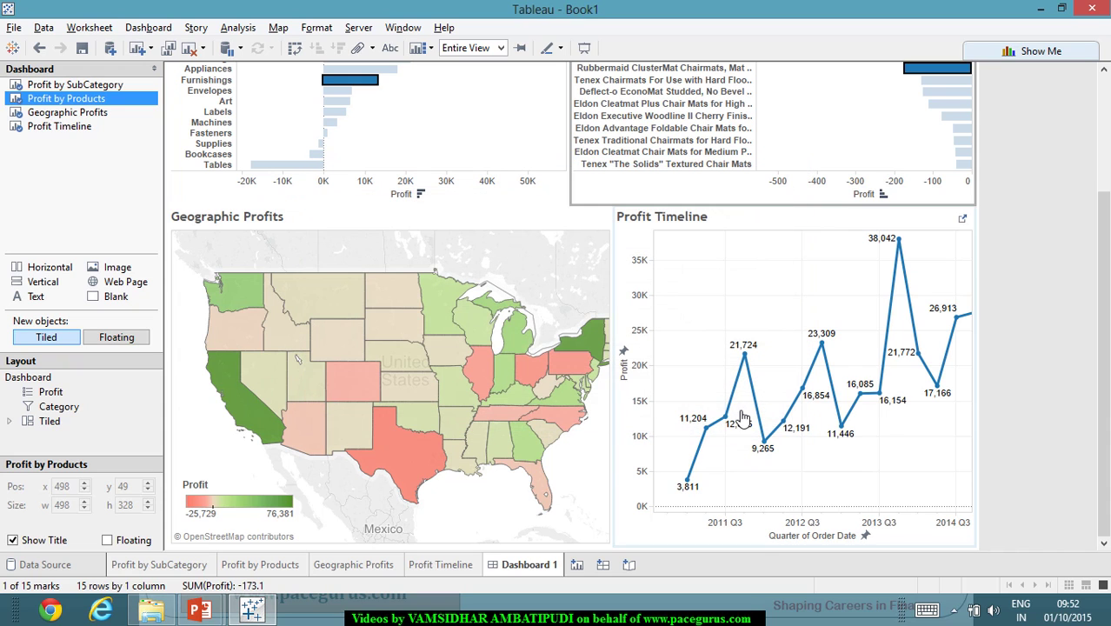
pyautogui.scroll(1, 1033, 318)
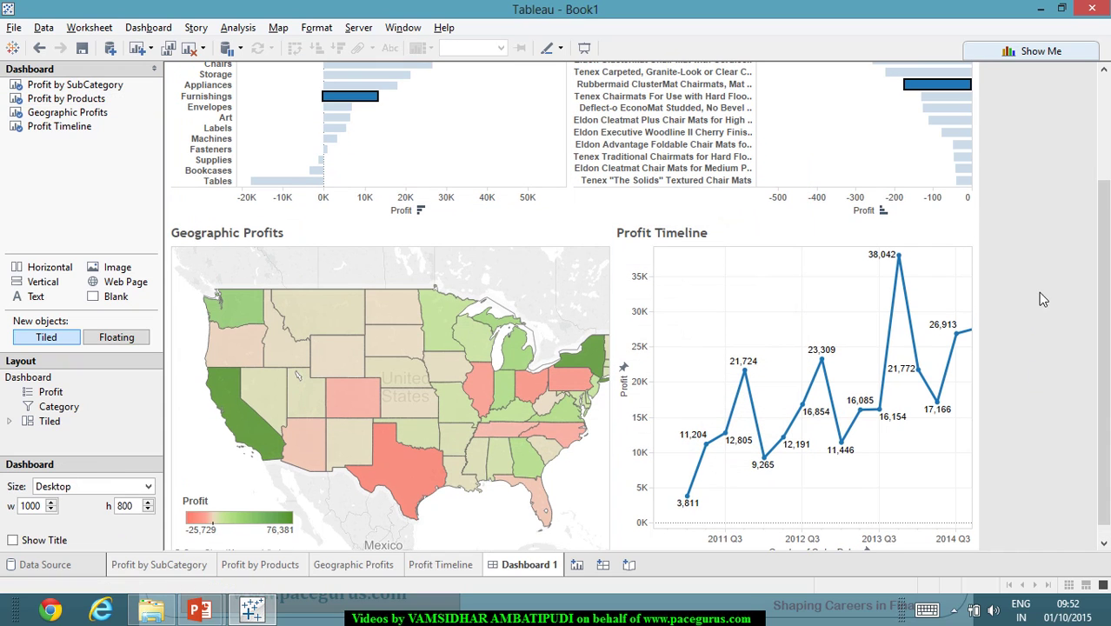
pyautogui.click(954, 136)
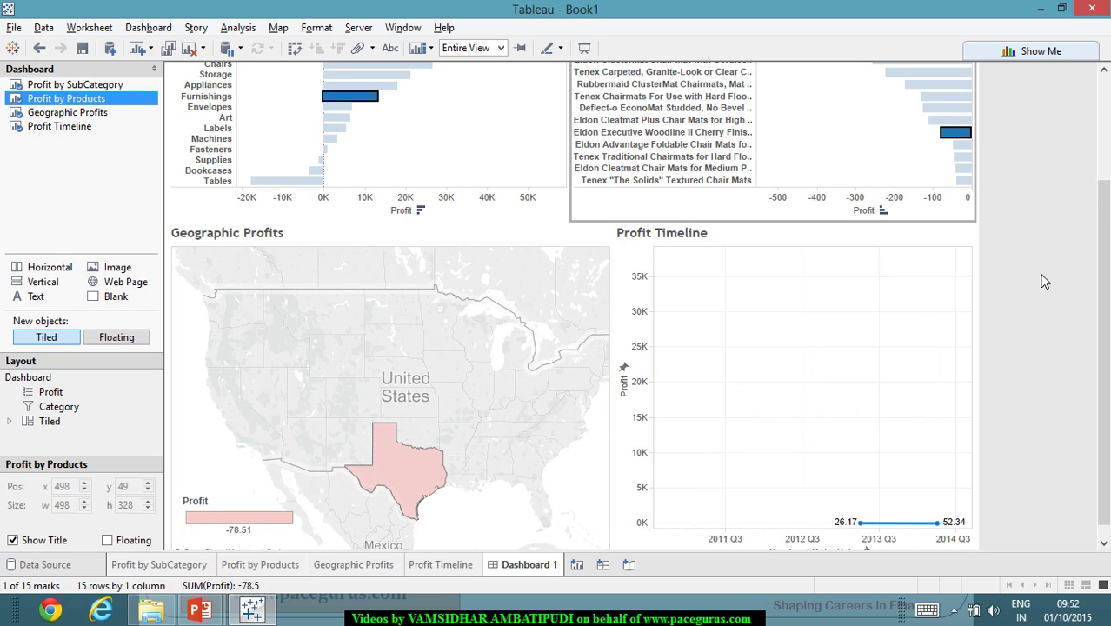
pyautogui.moveTo(416, 480)
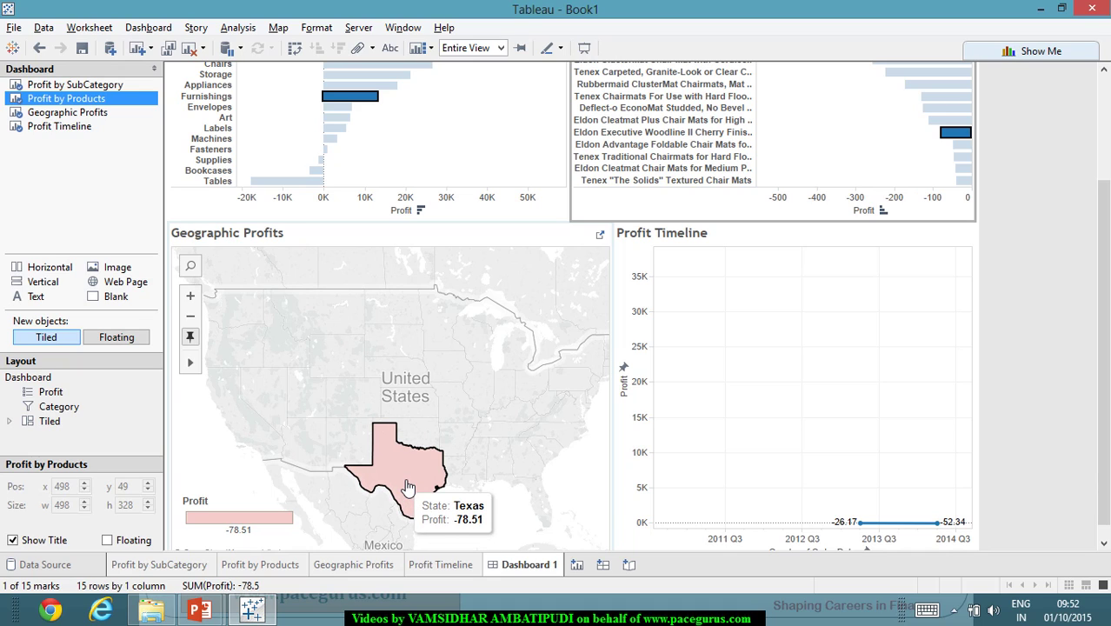
pyautogui.scroll(-2, 1082, 457)
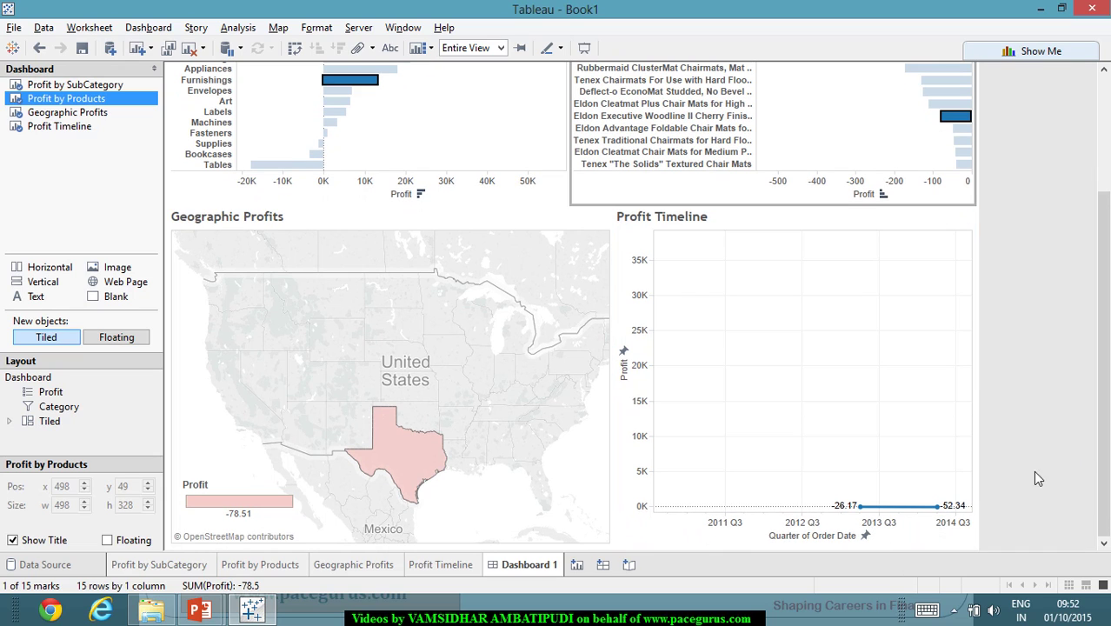
pyautogui.moveTo(868, 518)
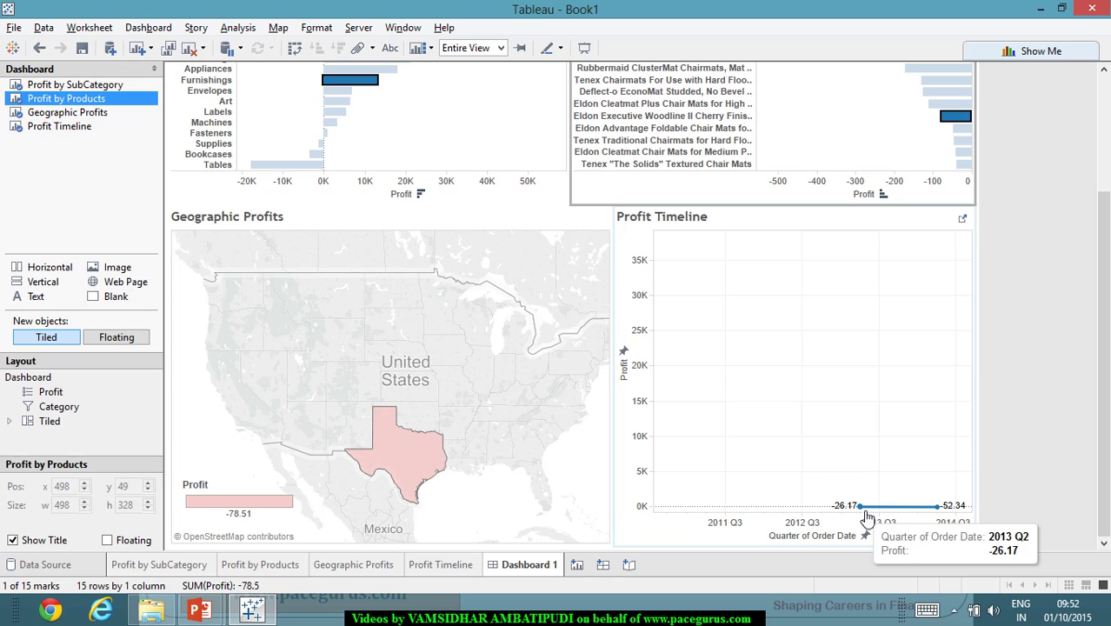
pyautogui.moveTo(947, 512)
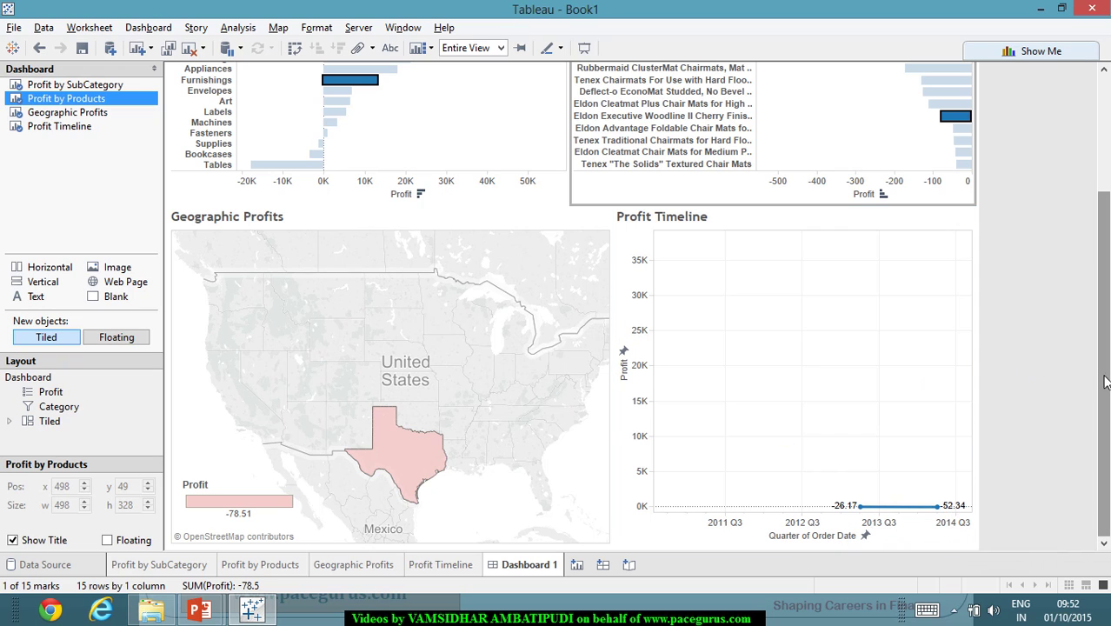
pyautogui.moveTo(1102, 365); pyautogui.dragTo(1102, 256)
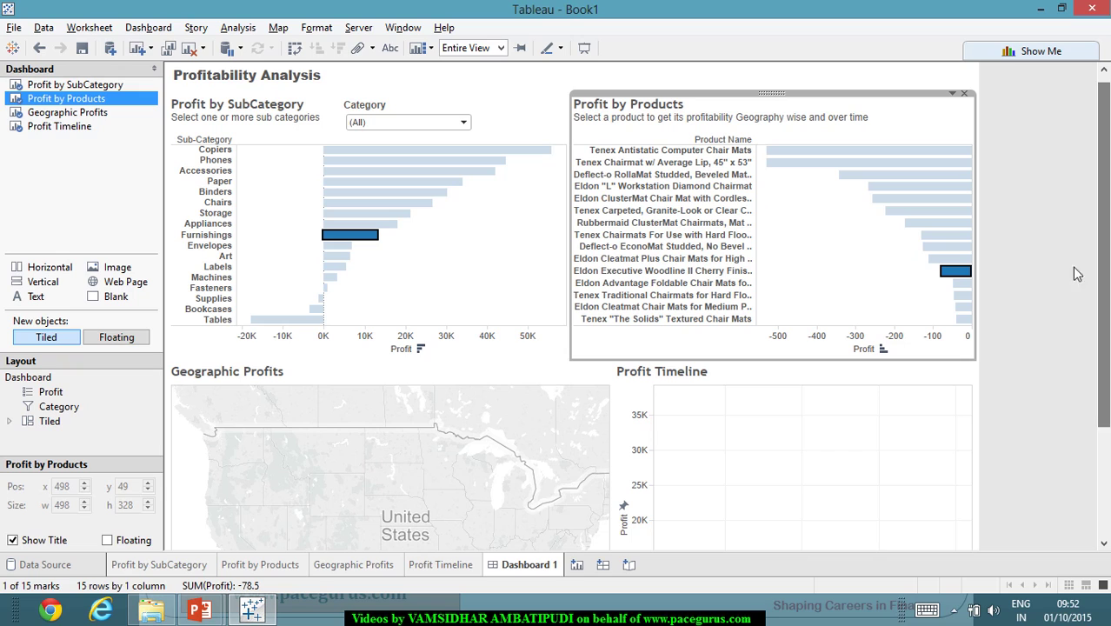
pyautogui.click(300, 335)
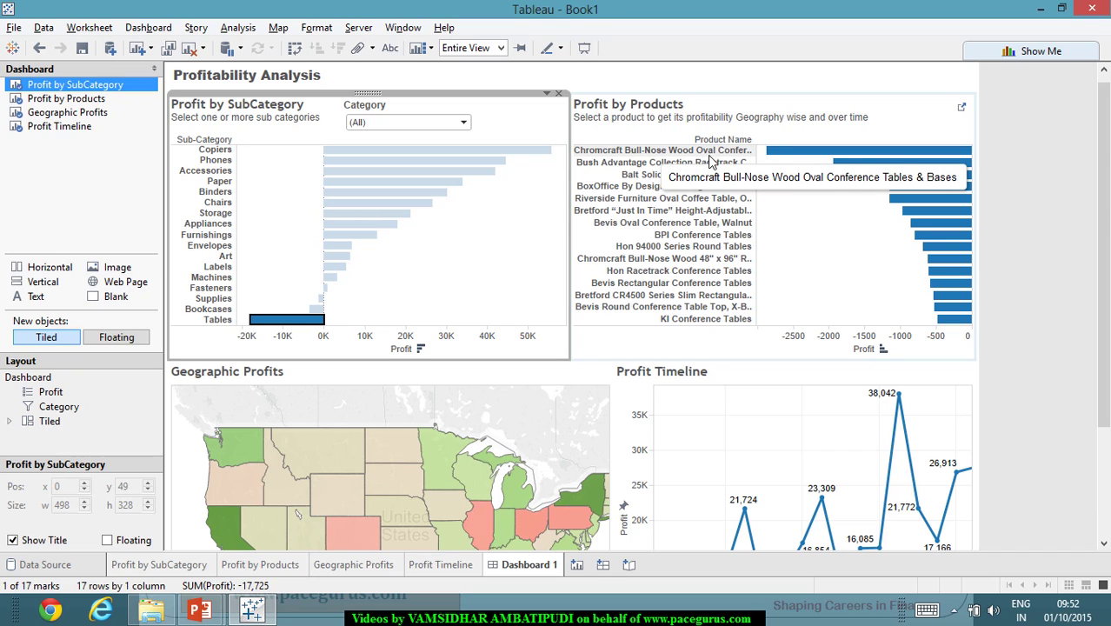
pyautogui.click(867, 156)
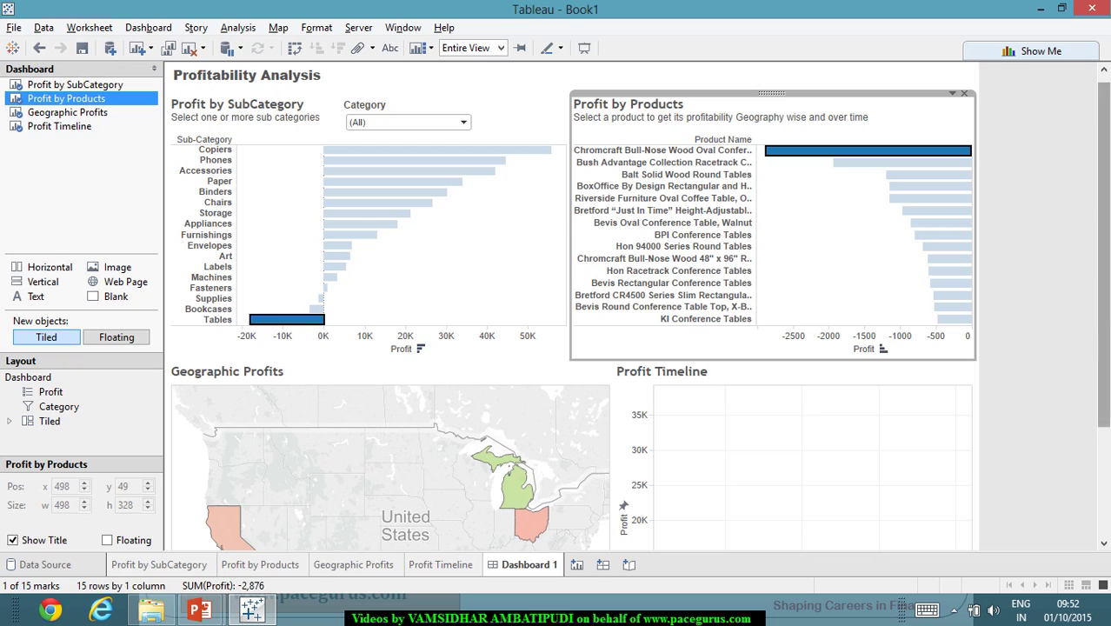
pyautogui.moveTo(1098, 296); pyautogui.dragTo(1097, 405)
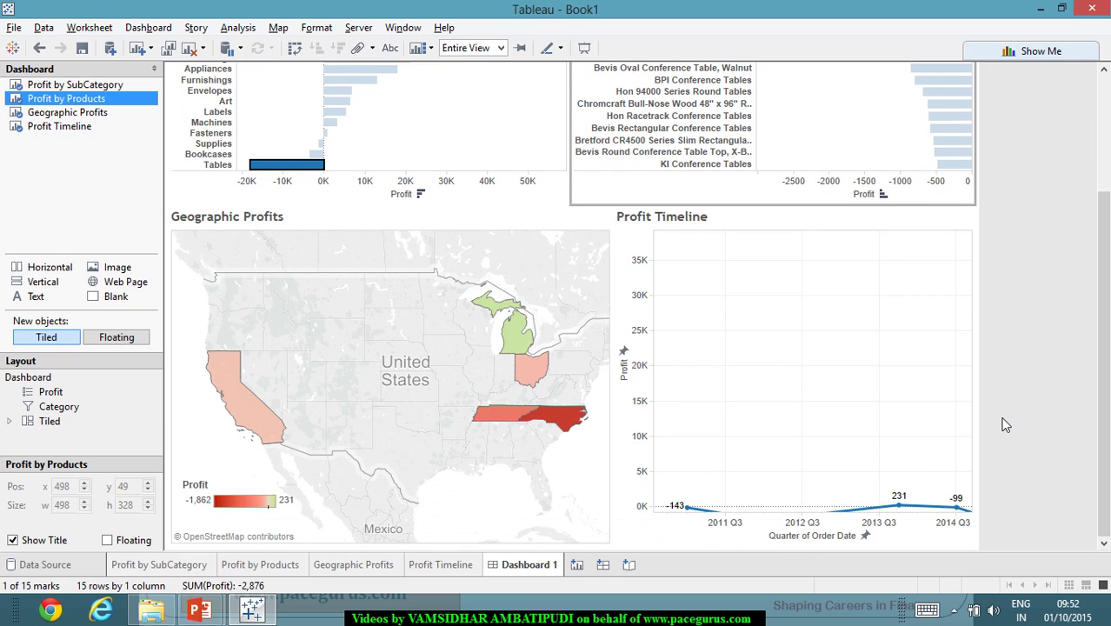
pyautogui.moveTo(413, 424)
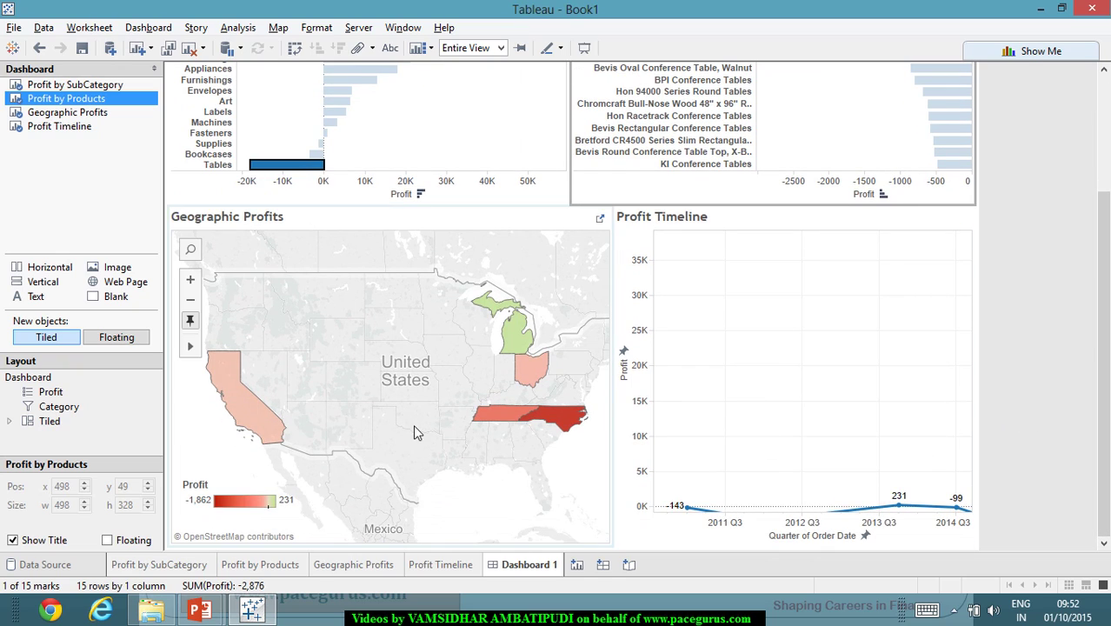
pyautogui.moveTo(517, 334)
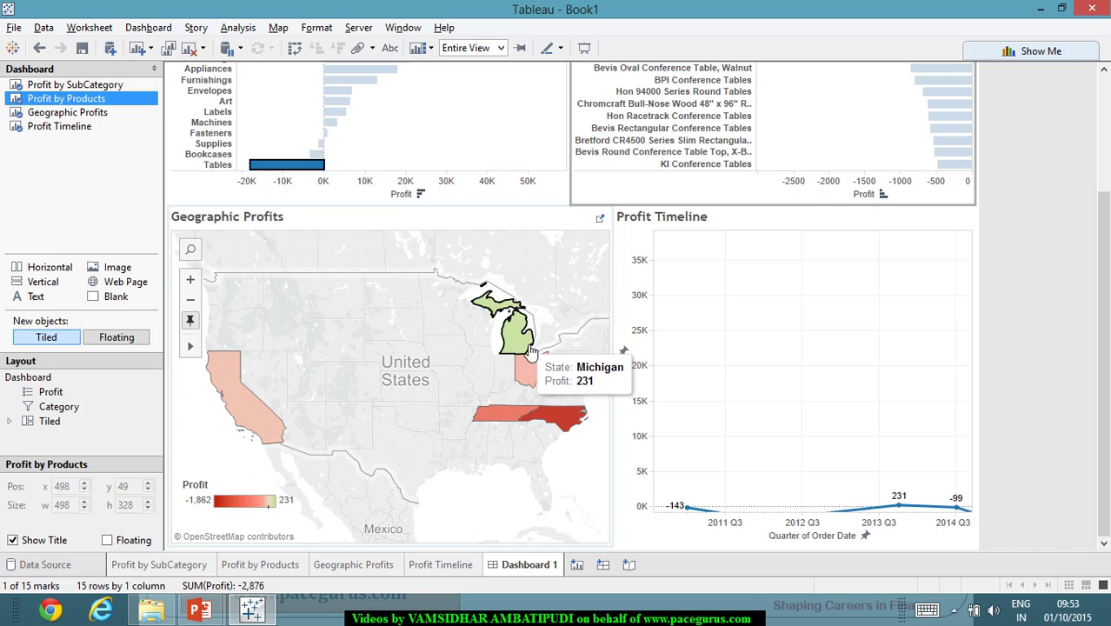
pyautogui.moveTo(565, 424)
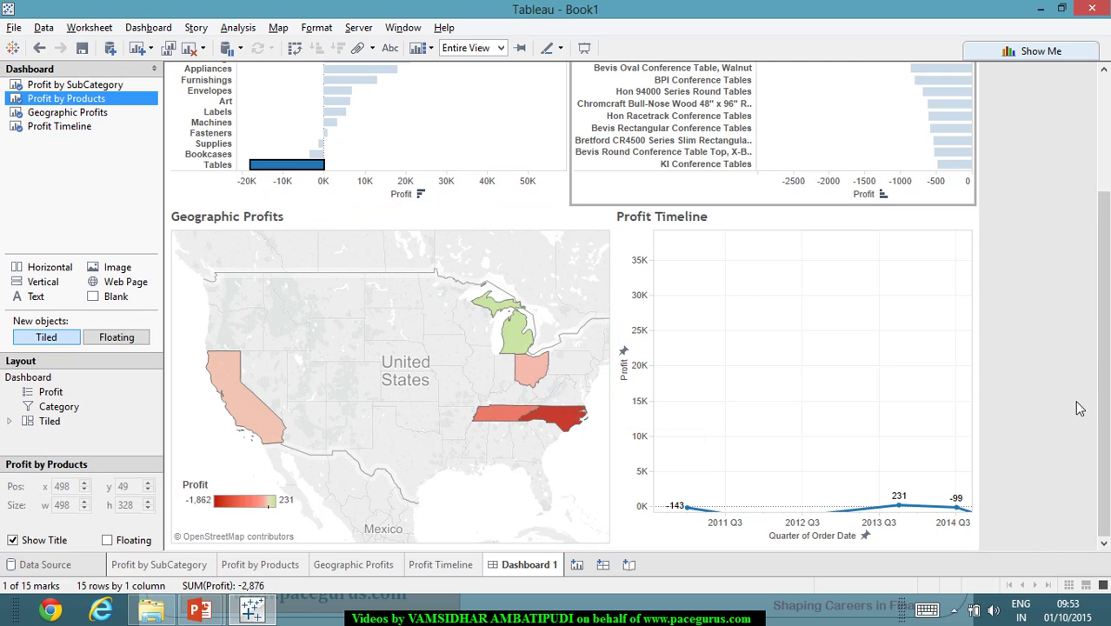
pyautogui.moveTo(905, 515)
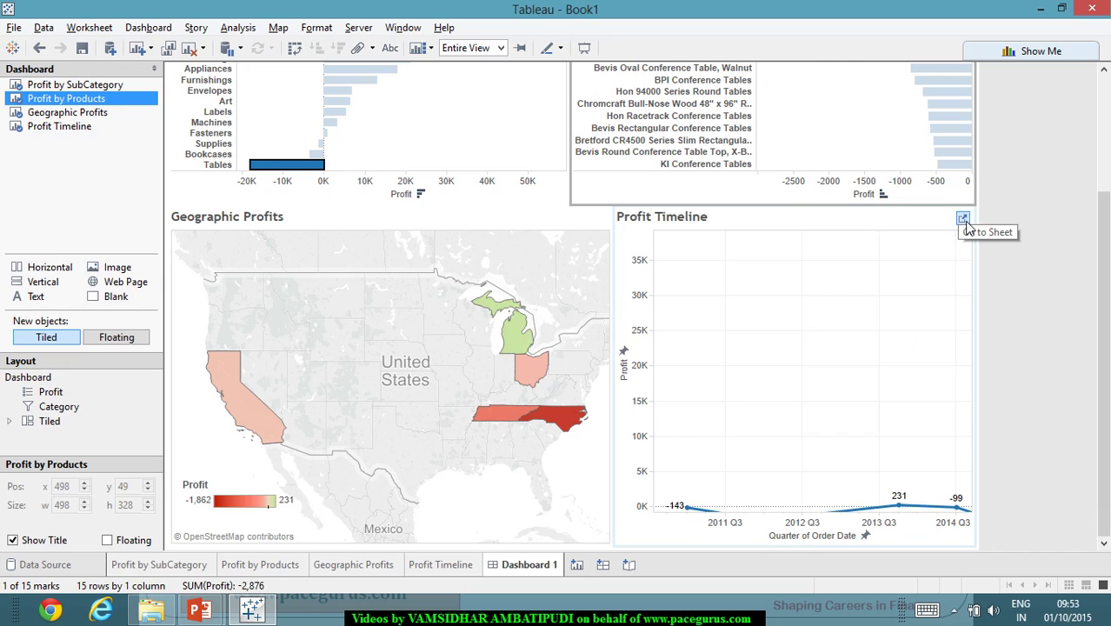
pyautogui.click(904, 227)
pyautogui.click(953, 207)
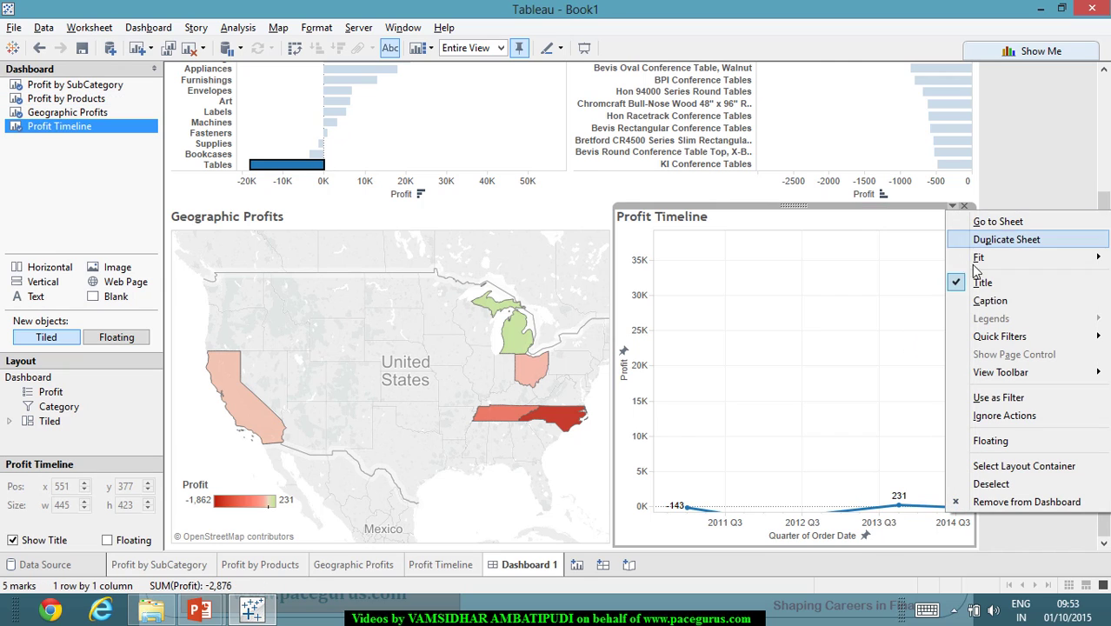
pyautogui.moveTo(1019, 264)
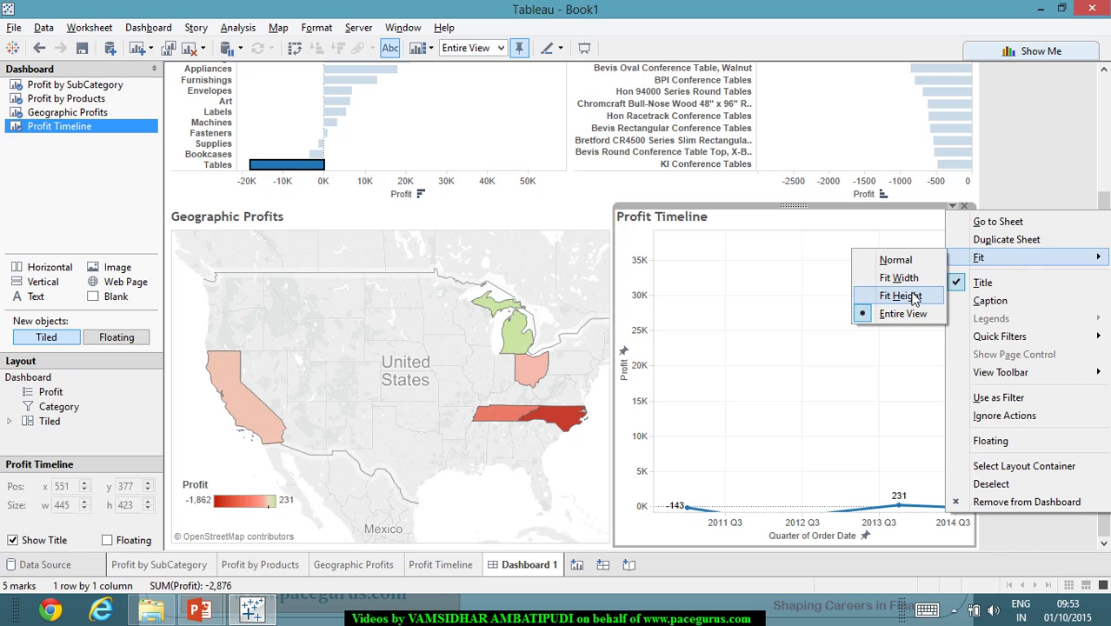
pyautogui.click(913, 298)
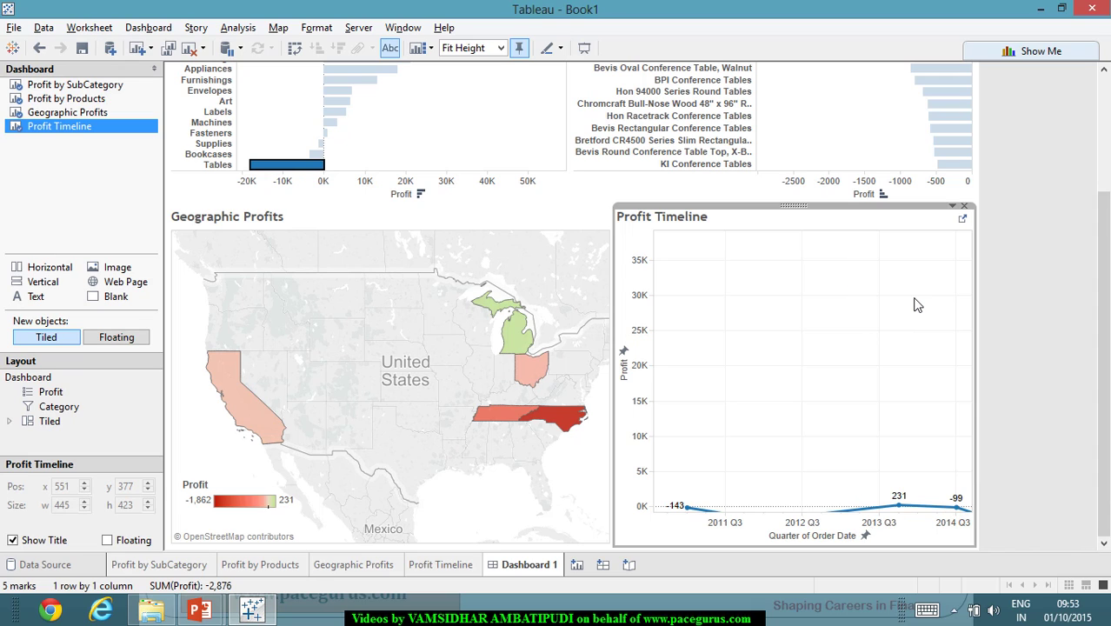
pyautogui.click(954, 206)
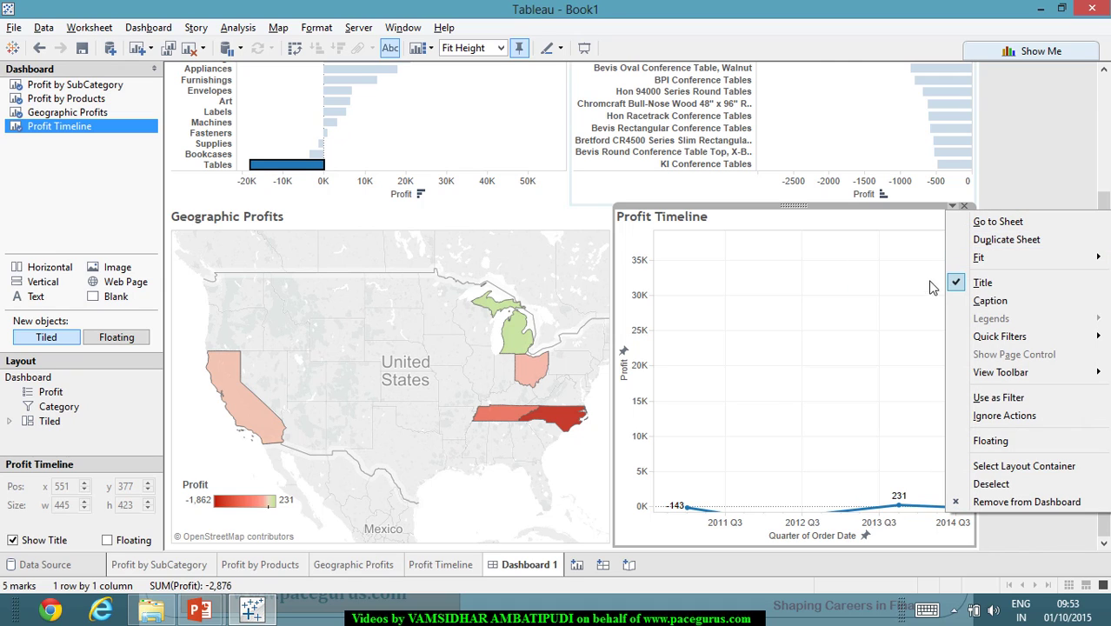
pyautogui.click(913, 317)
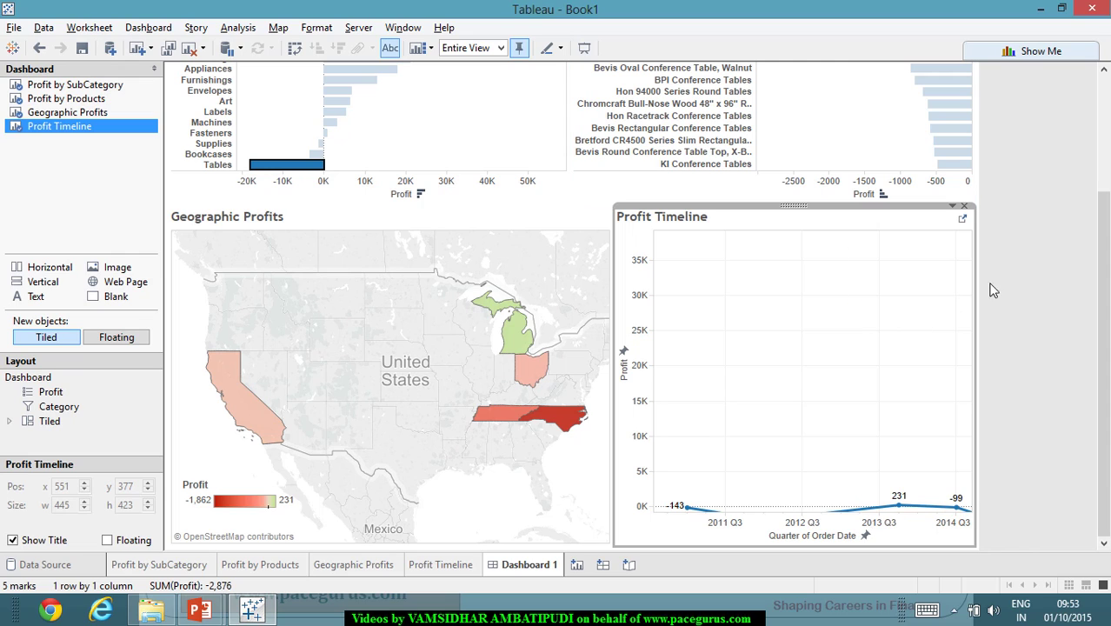
pyautogui.click(1042, 277)
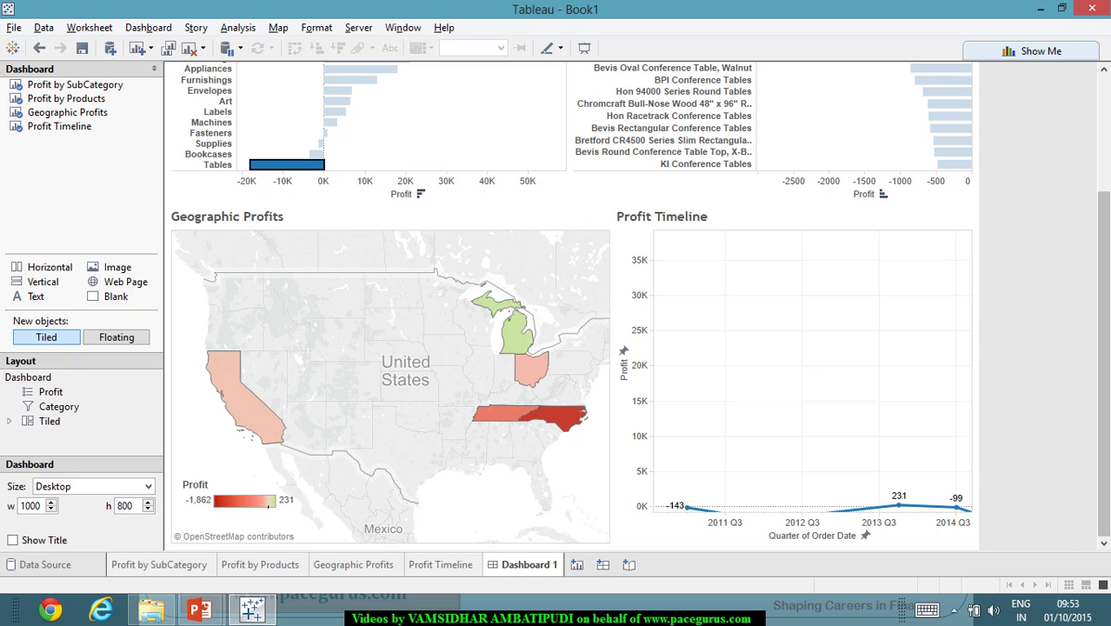
# Step: Under Copiers, select the Hewlett Packard 310, Brother DCP1000 and Canon PC1060 products, checking the map and timeline
pyautogui.scroll(4, 432, 260)
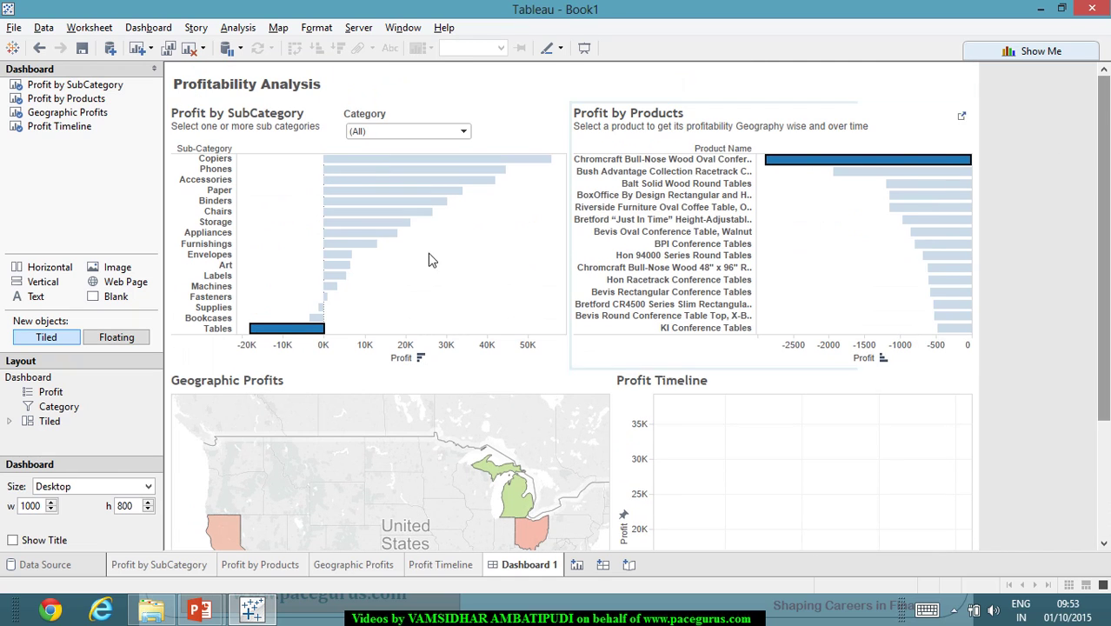
pyautogui.click(351, 163)
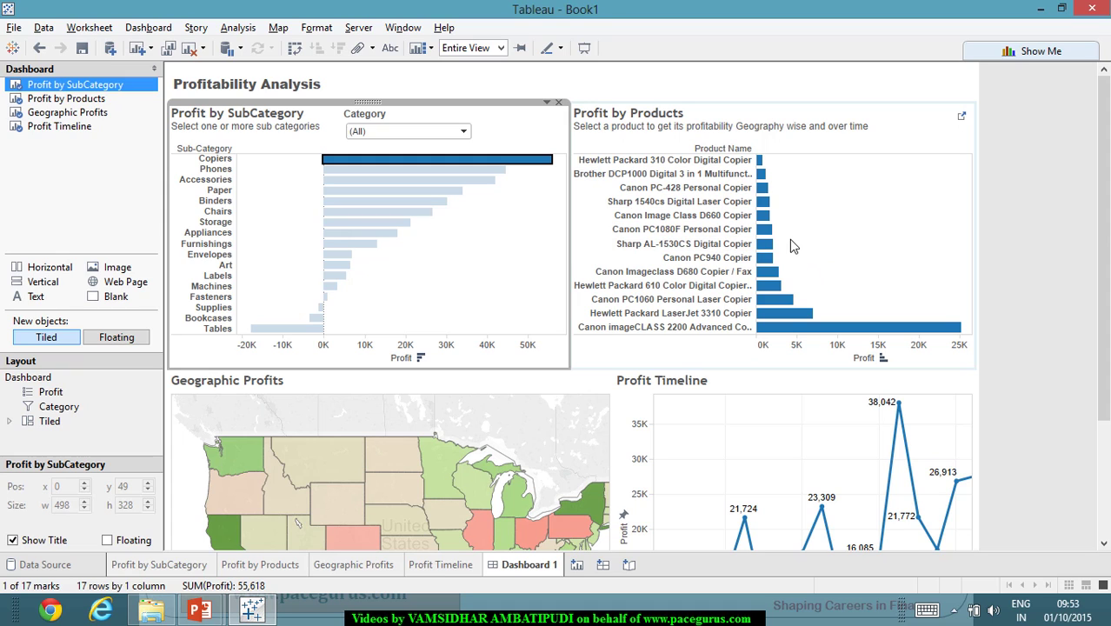
pyautogui.click(760, 161)
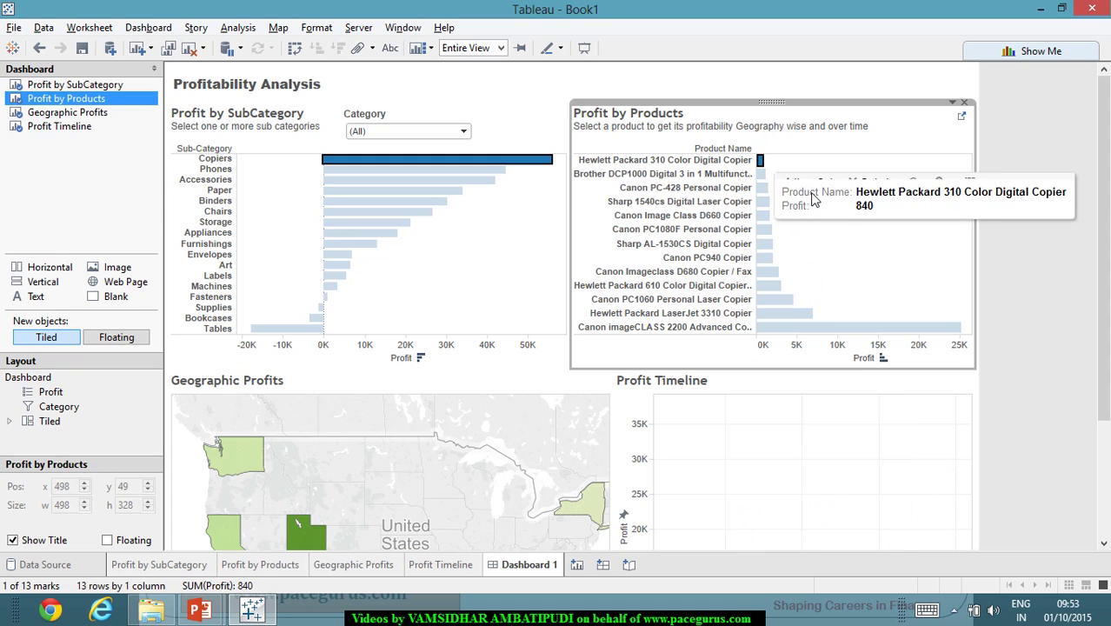
pyautogui.scroll(-3, 1101, 261)
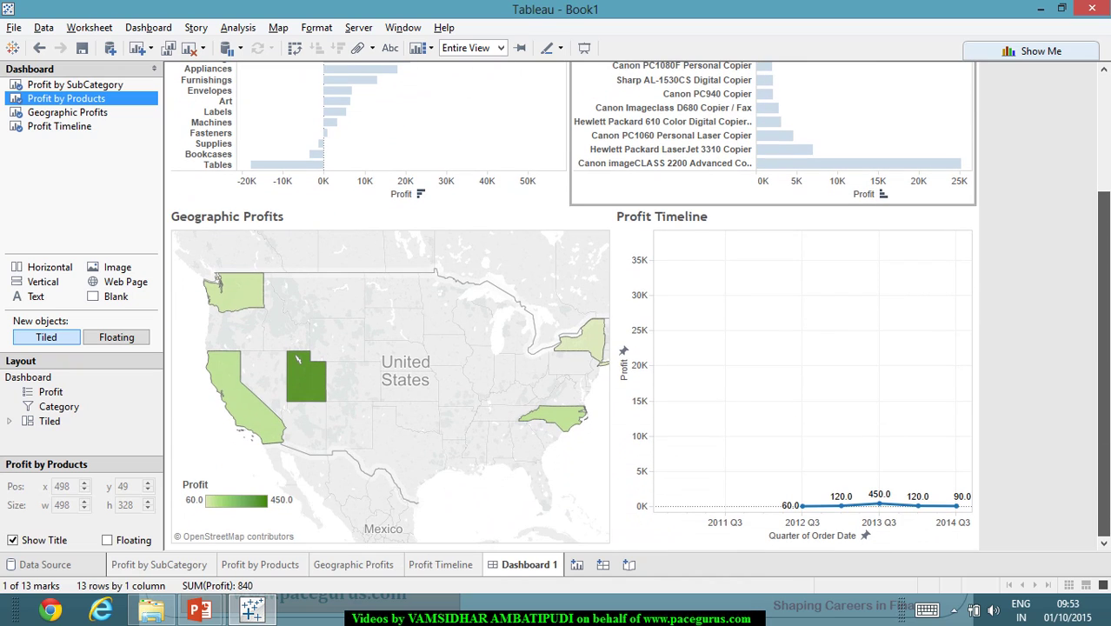
pyautogui.scroll(3, 741, 202)
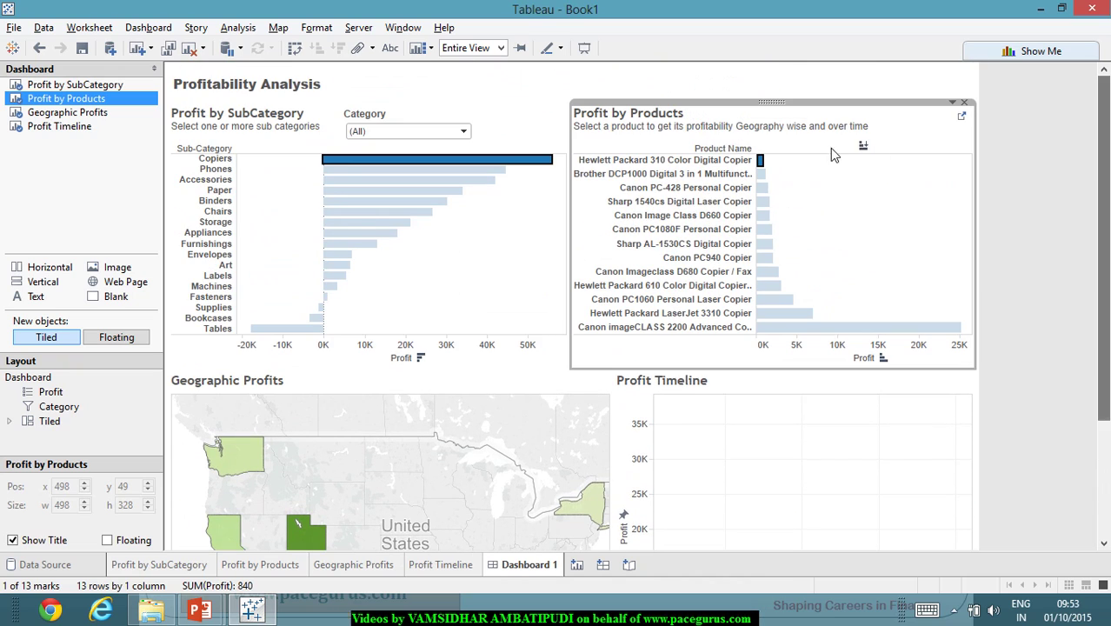
pyautogui.click(763, 175)
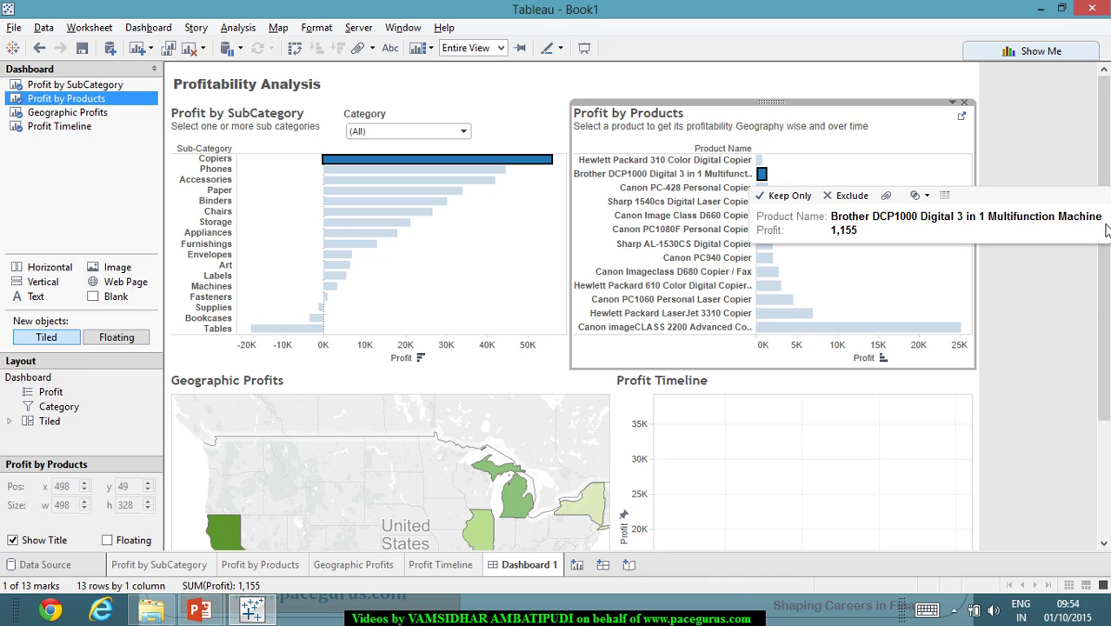
pyautogui.moveTo(1108, 234); pyautogui.dragTo(1109, 345)
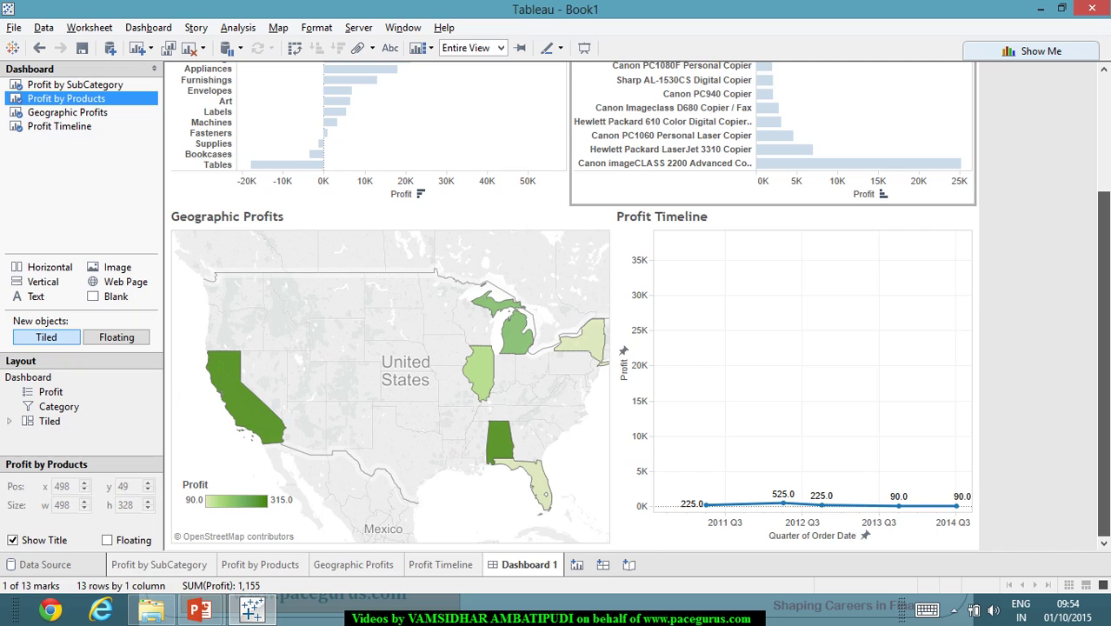
pyautogui.scroll(3, 878, 330)
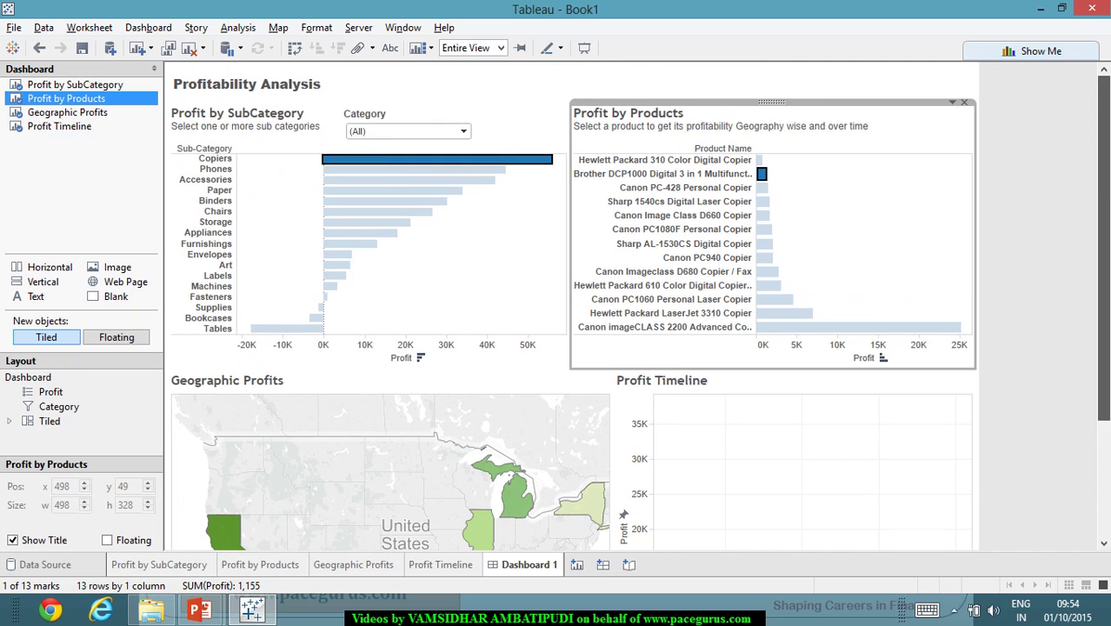
pyautogui.click(788, 302)
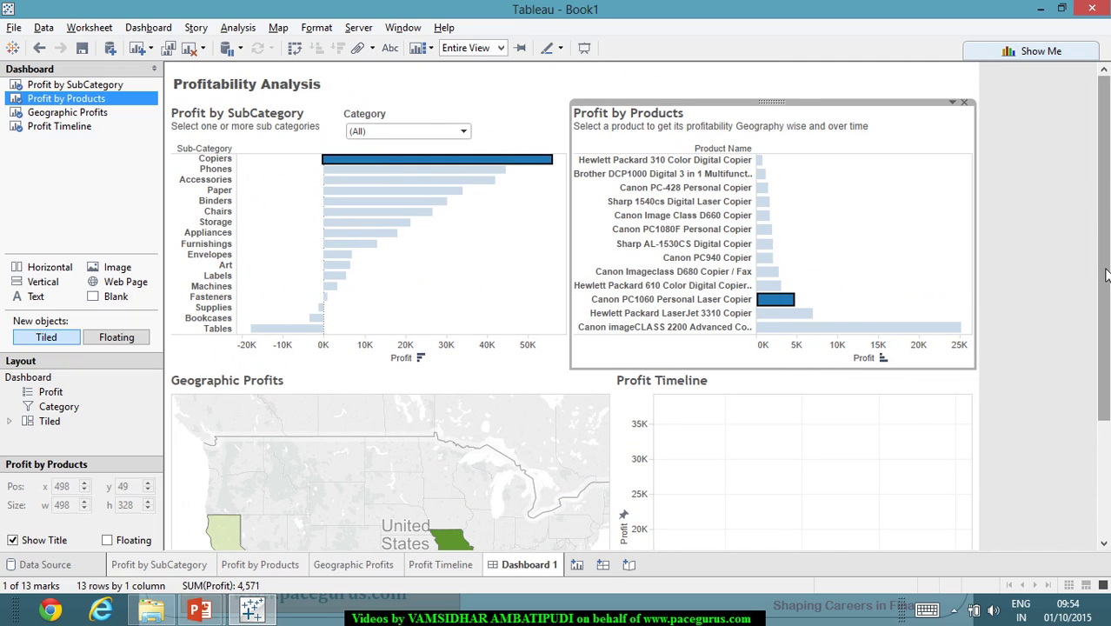
pyautogui.moveTo(1107, 275); pyautogui.dragTo(1107, 393)
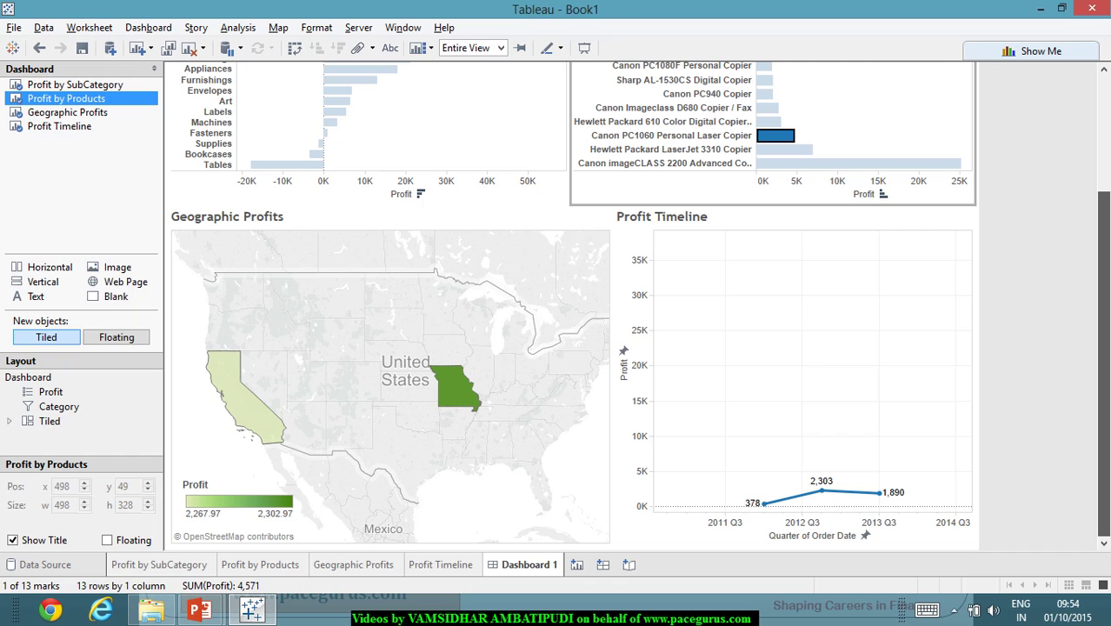
pyautogui.scroll(3, 464, 270)
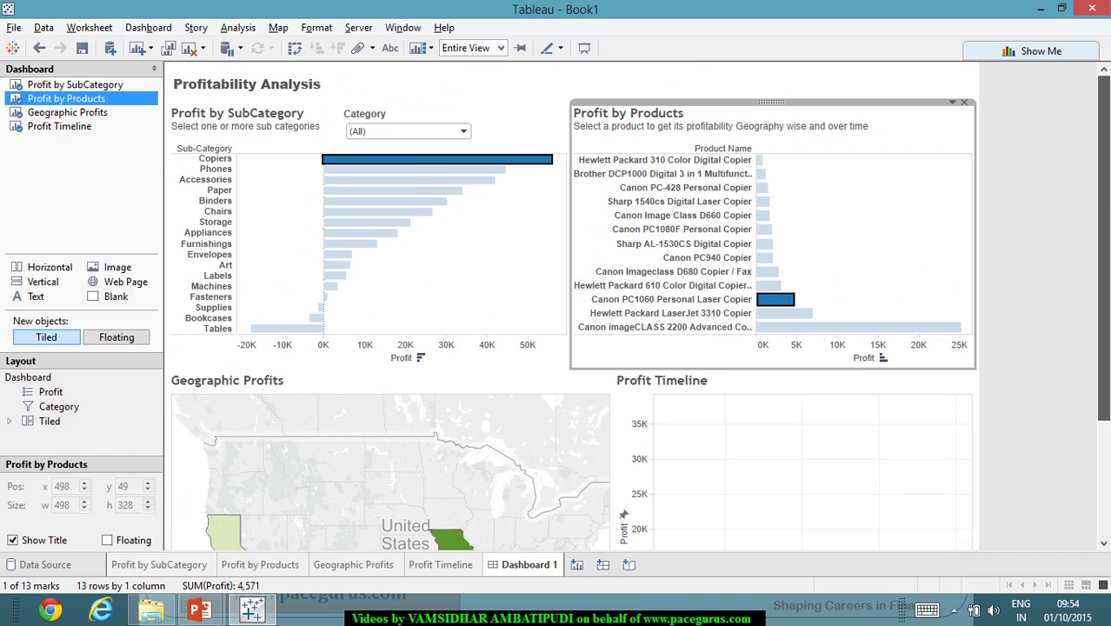
# Step: Select Appliances, then the Fellowes Command Center product, and review the narrowed map and timeline
pyautogui.click(396, 235)
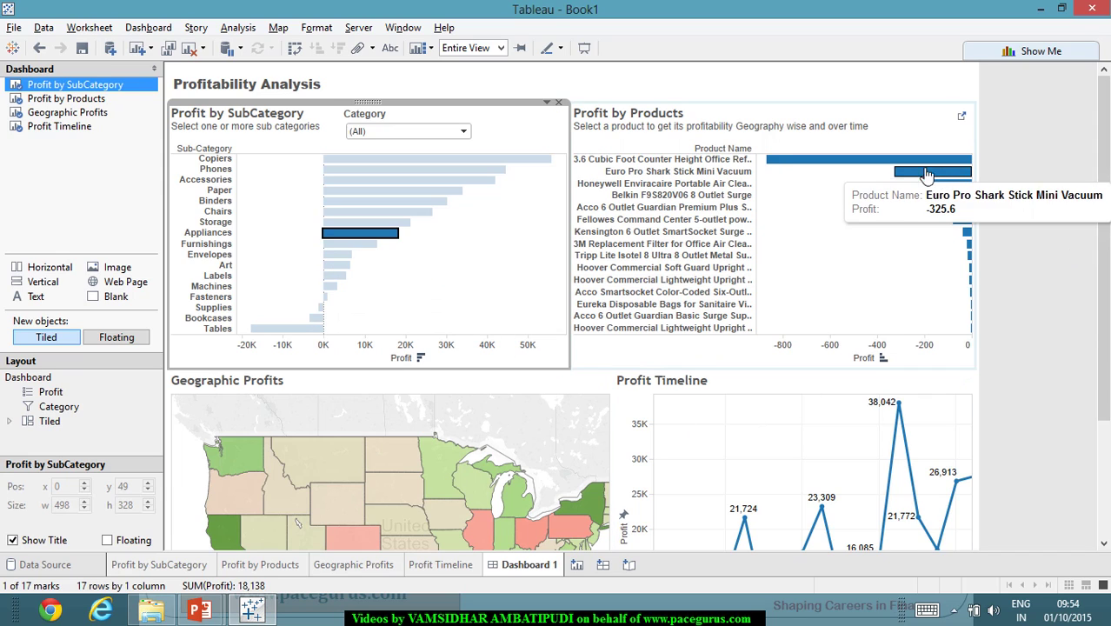
pyautogui.click(961, 219)
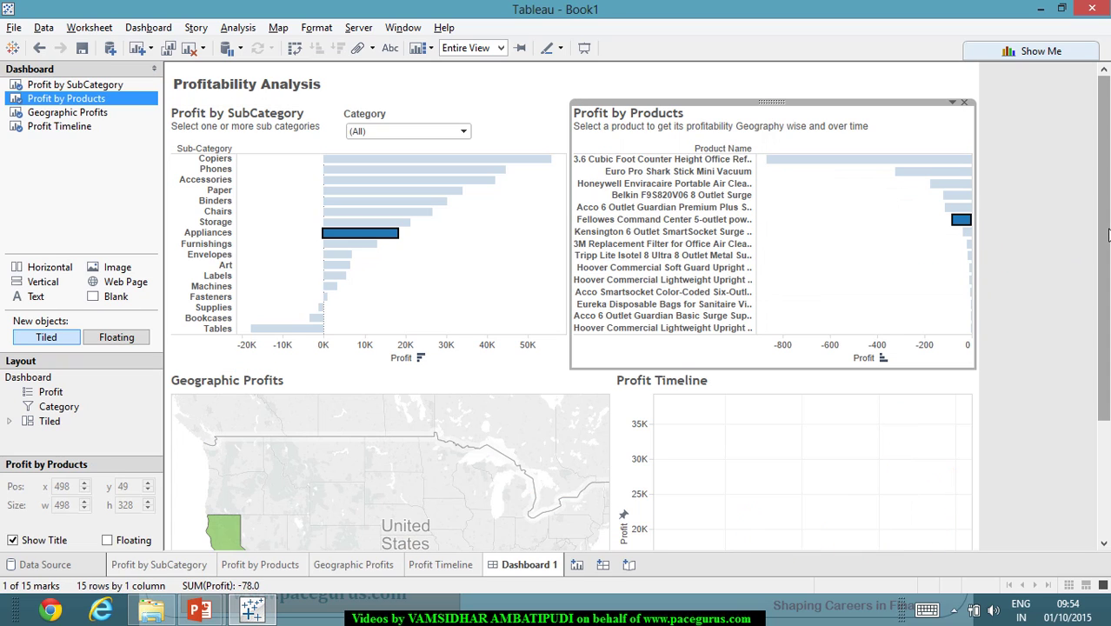
pyautogui.moveTo(1098, 236); pyautogui.dragTo(1099, 354)
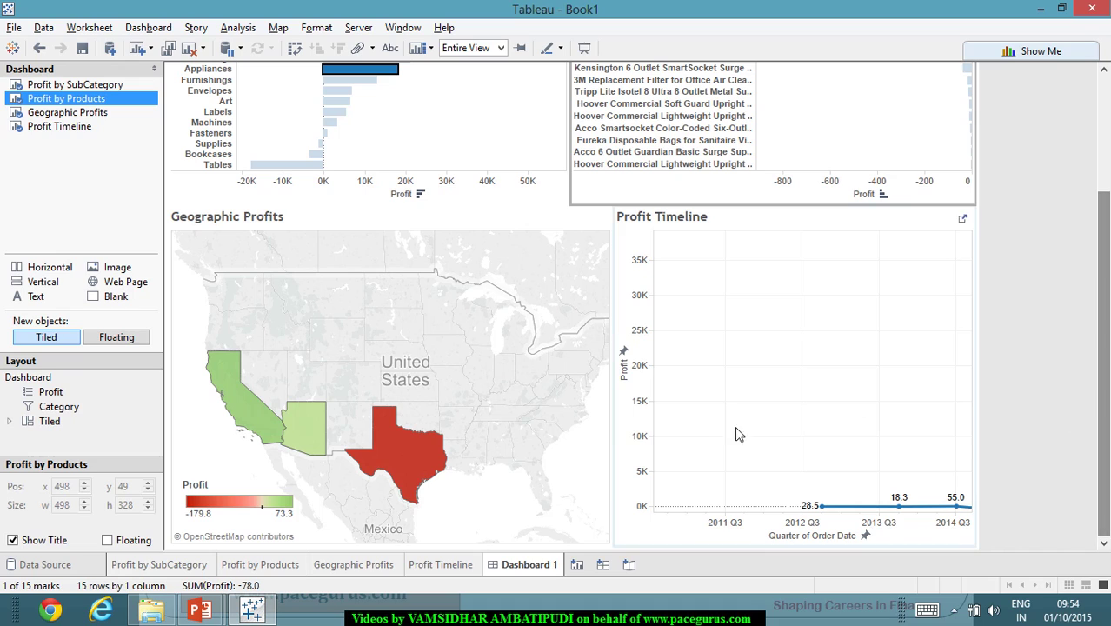
pyautogui.moveTo(426, 466)
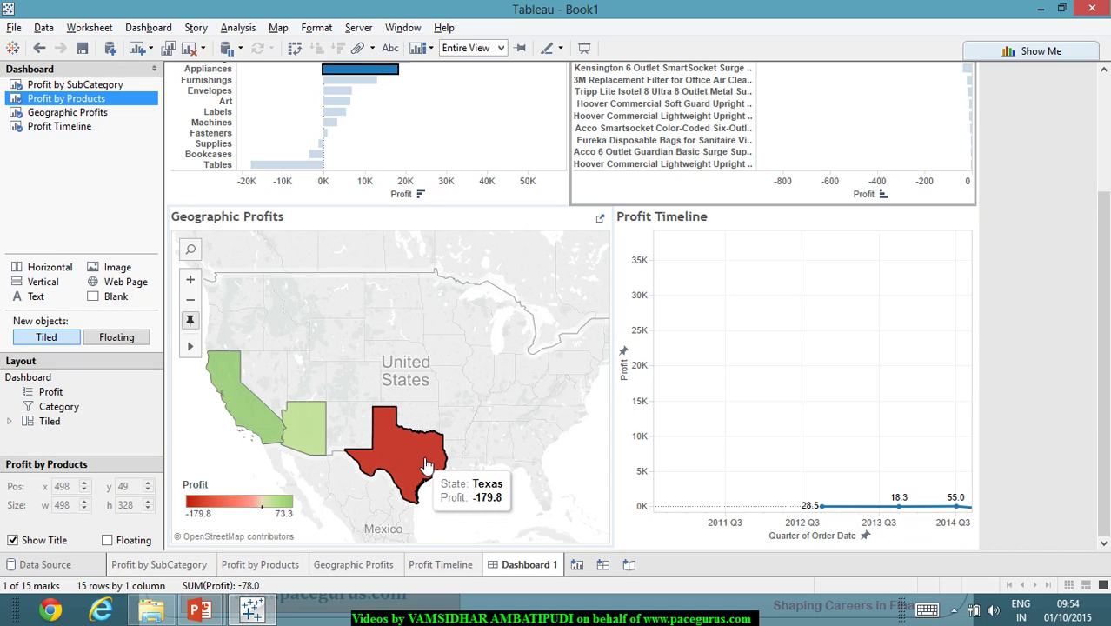
pyautogui.moveTo(255, 417)
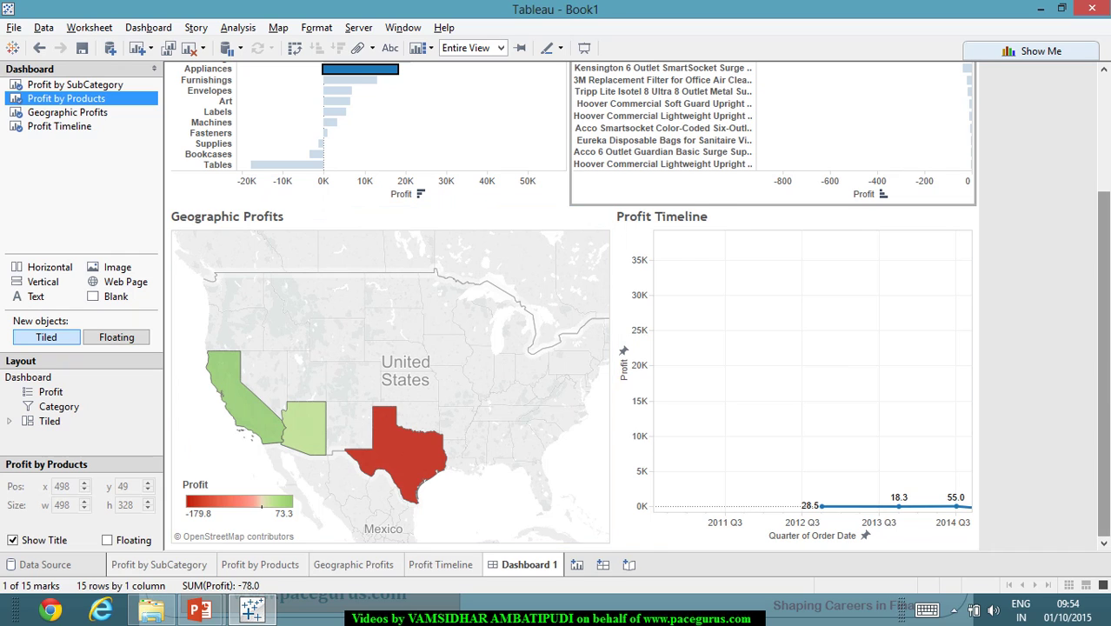
pyautogui.moveTo(1104, 388); pyautogui.dragTo(1104, 272)
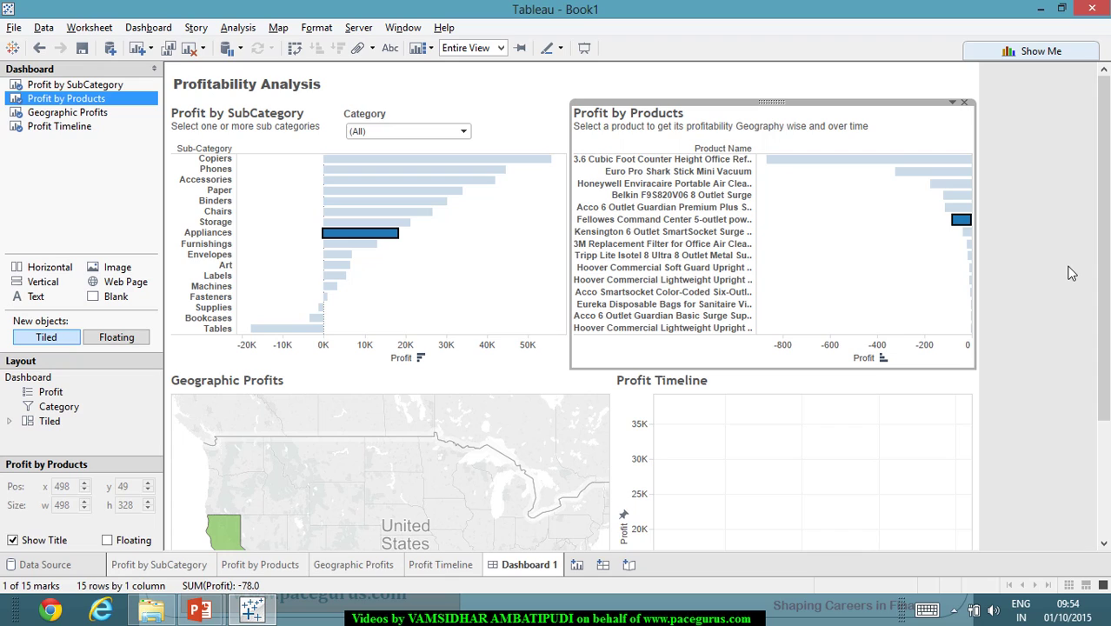
pyautogui.hotkey('alt', 'Tab')
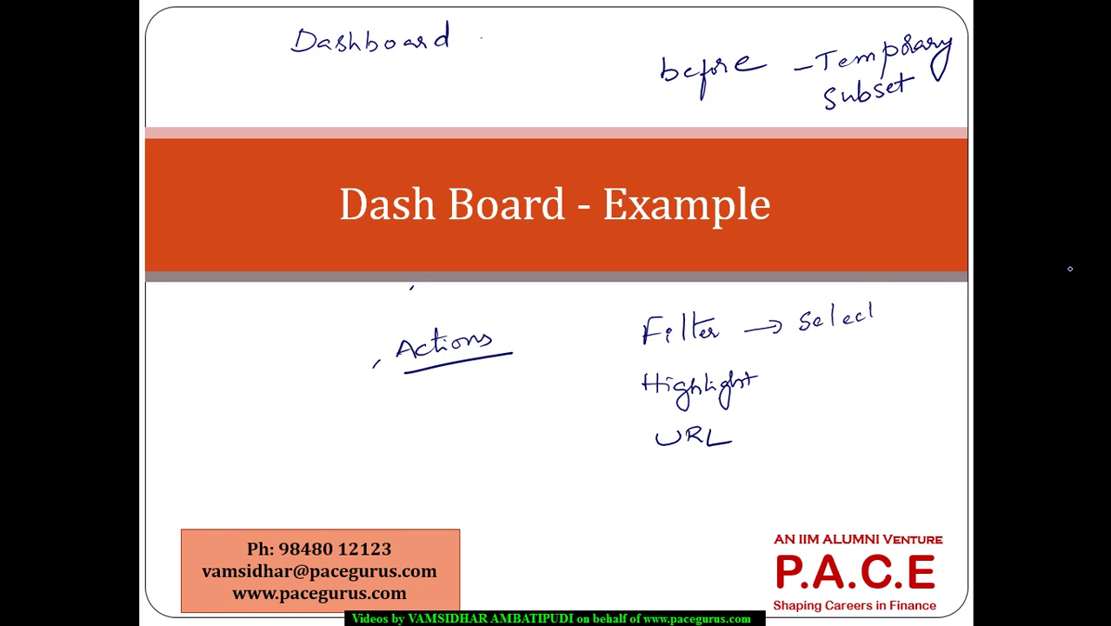
# Step: Return to Dashboard 1 and view the map filtered to California, Arizona and Texas, plus the Profit Timeline
pyautogui.hotkey('alt', 'Tab')
pyautogui.click(841, 498)
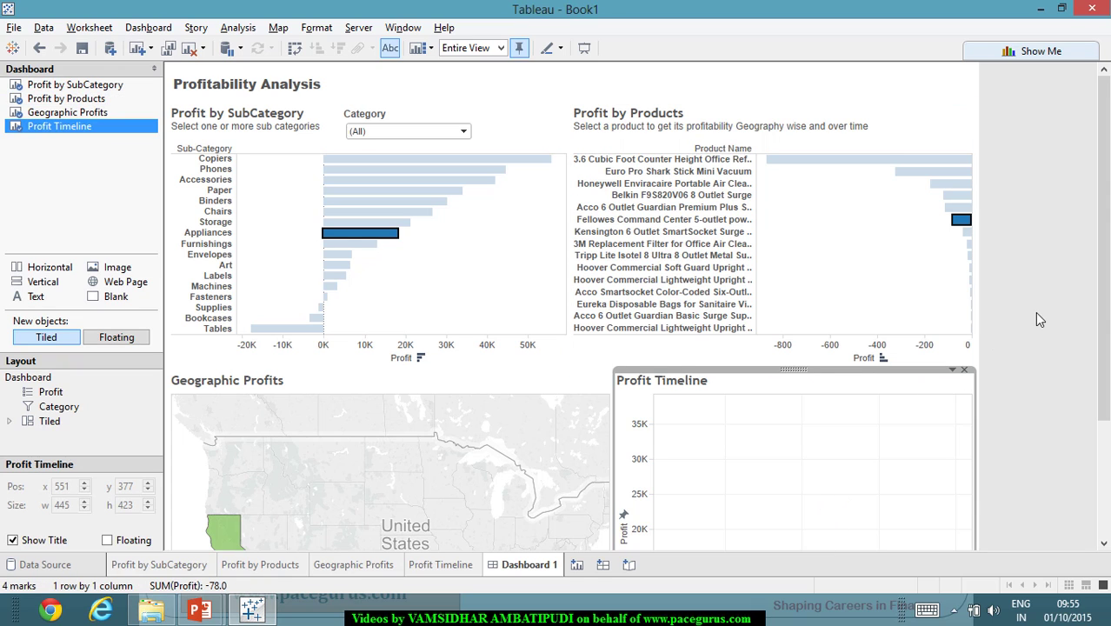
pyautogui.scroll(-3, 1035, 324)
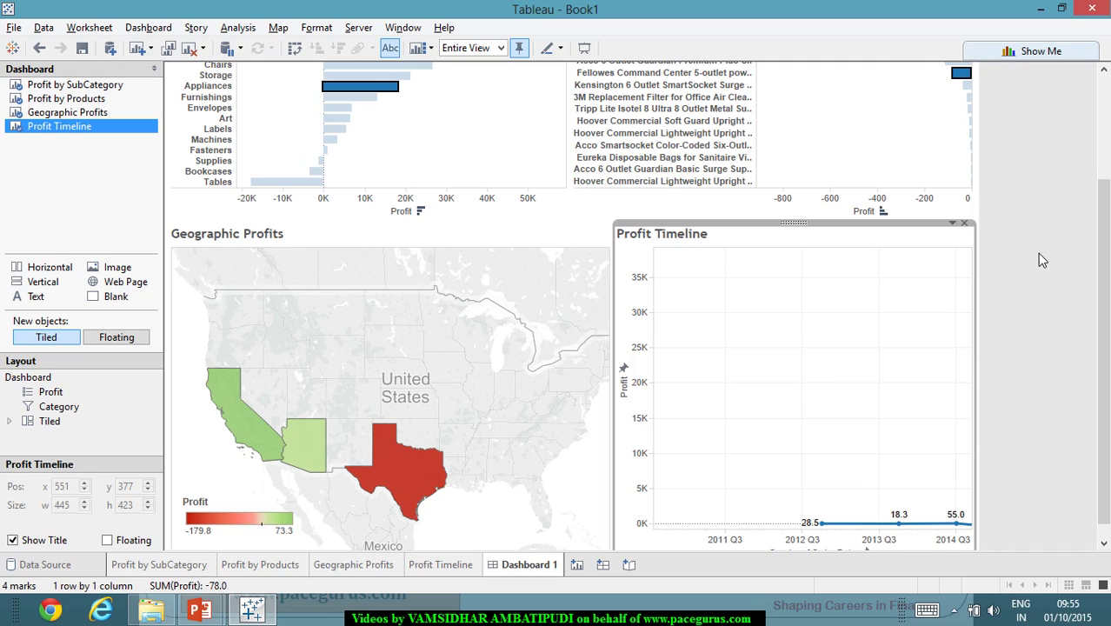
# Step: Switch from Dashboard 1 to the Profit Timeline worksheet and its action-filtered 2014 Q4 line
pyautogui.moveTo(1105, 318)
pyautogui.mouseDown()
pyautogui.moveTo(1106, 252)
pyautogui.moveTo(1107, 313)
pyautogui.mouseUp()
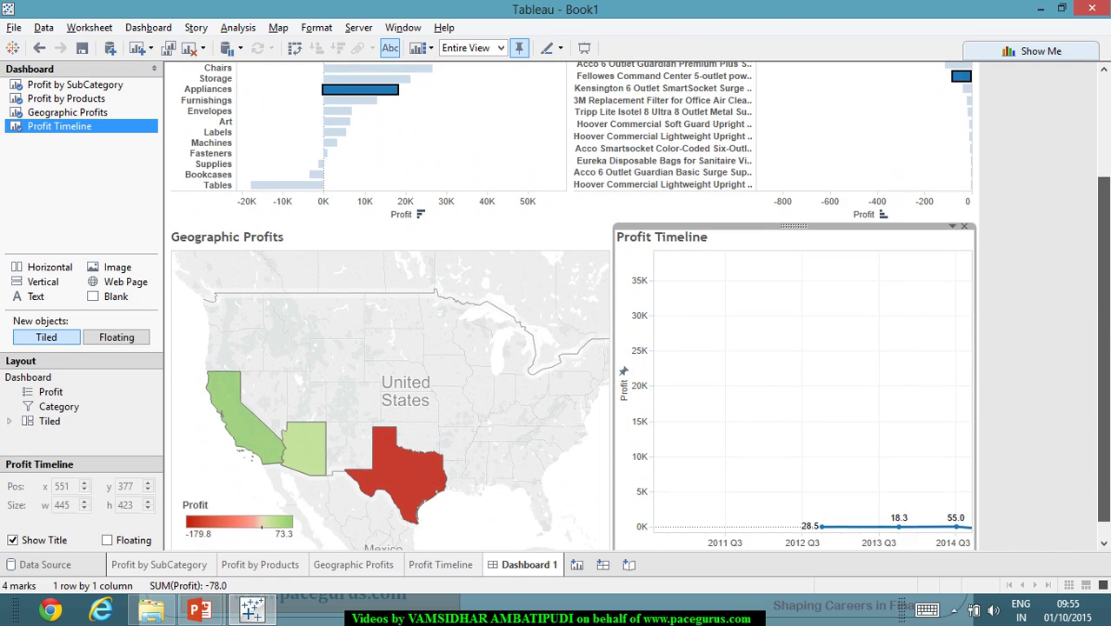
pyautogui.rightClick(686, 410)
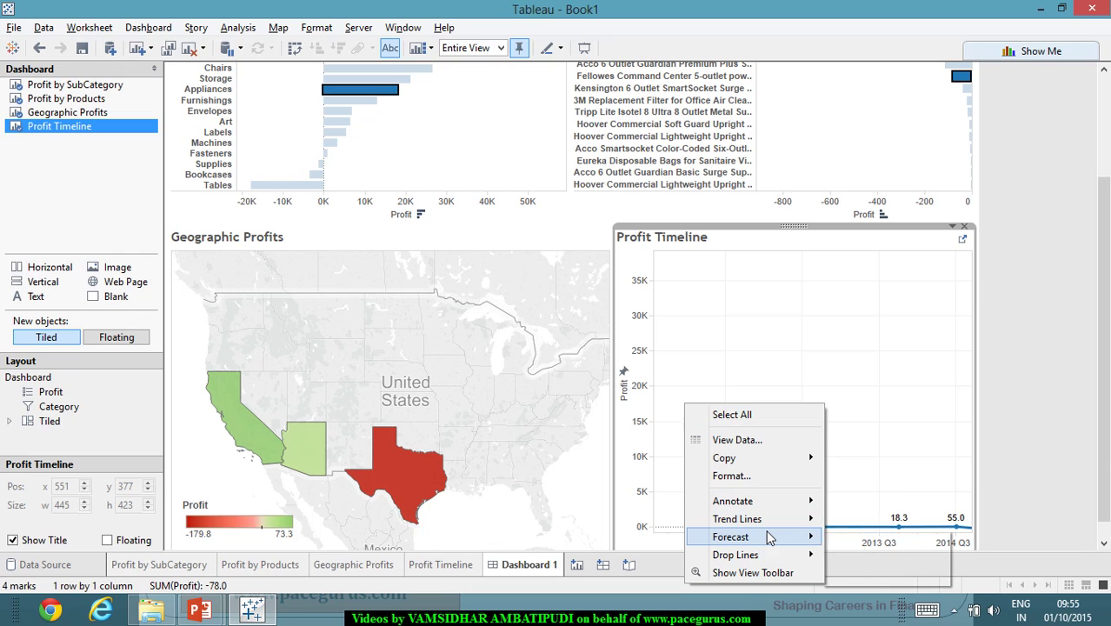
pyautogui.moveTo(798, 505)
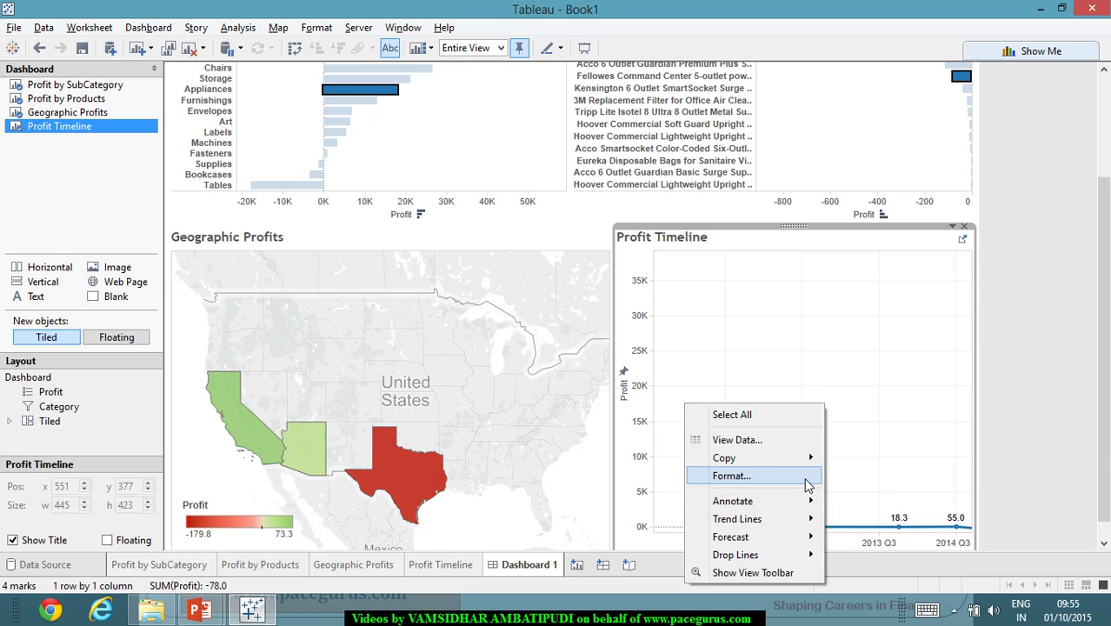
pyautogui.click(518, 427)
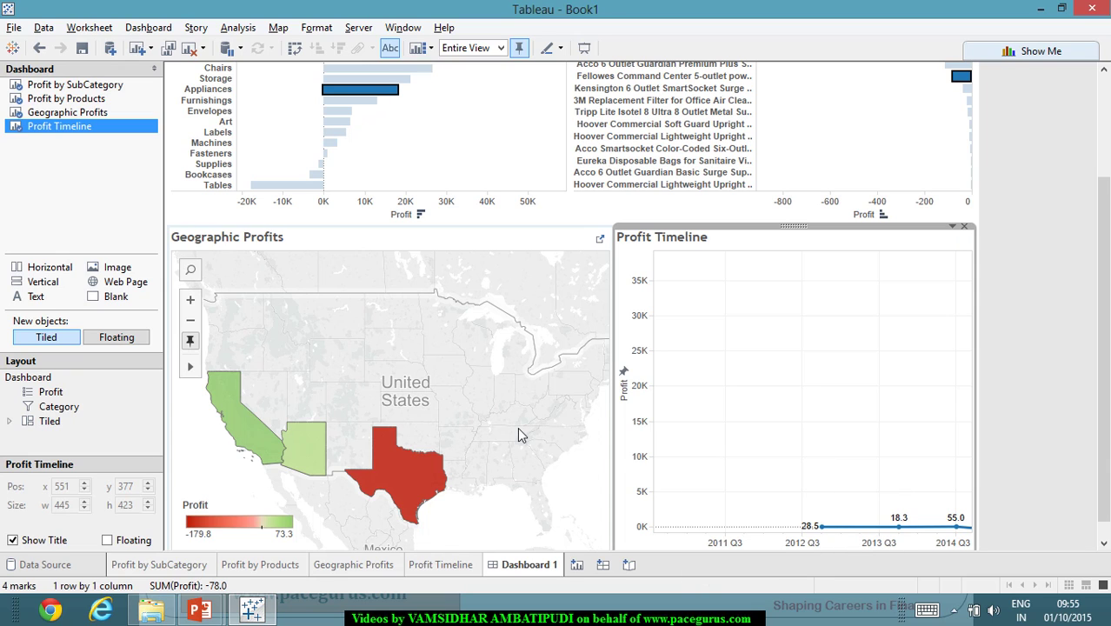
pyautogui.hotkey('ctrl', 'shift', 'Tab')
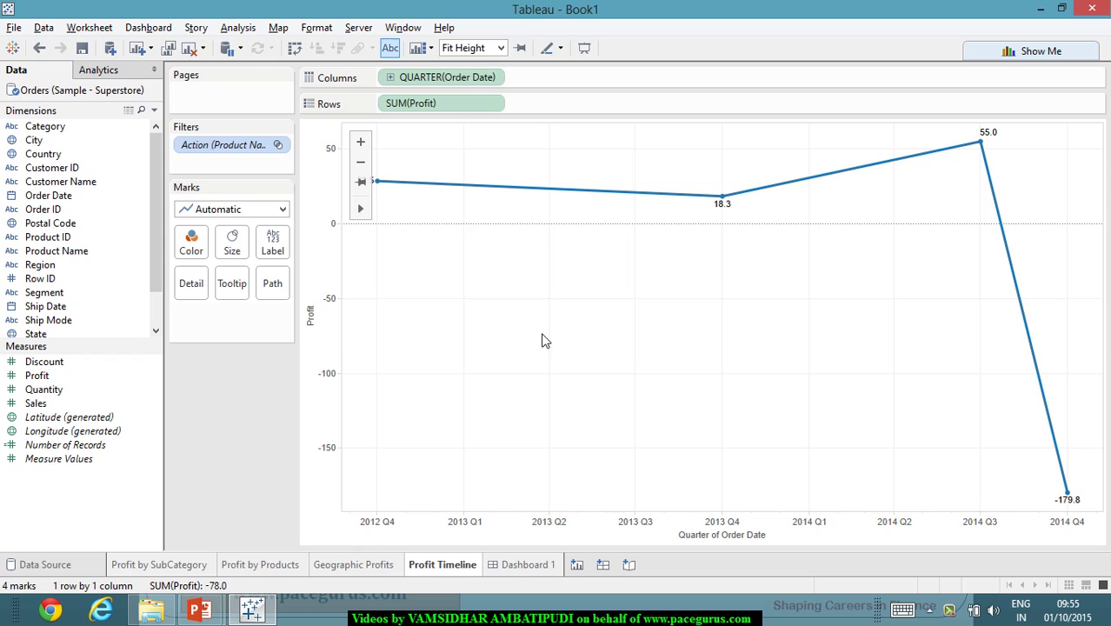
# Step: Pin and unpin the Profit Timeline view so its axes refit, then return to Dashboard 1
pyautogui.click(362, 184)
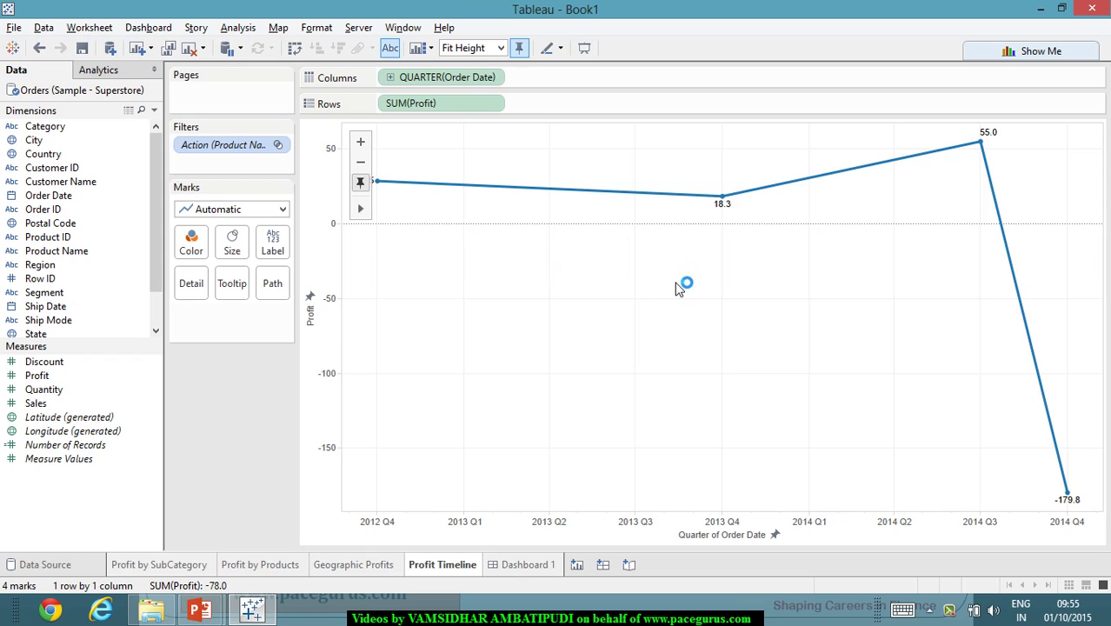
pyautogui.click(362, 184)
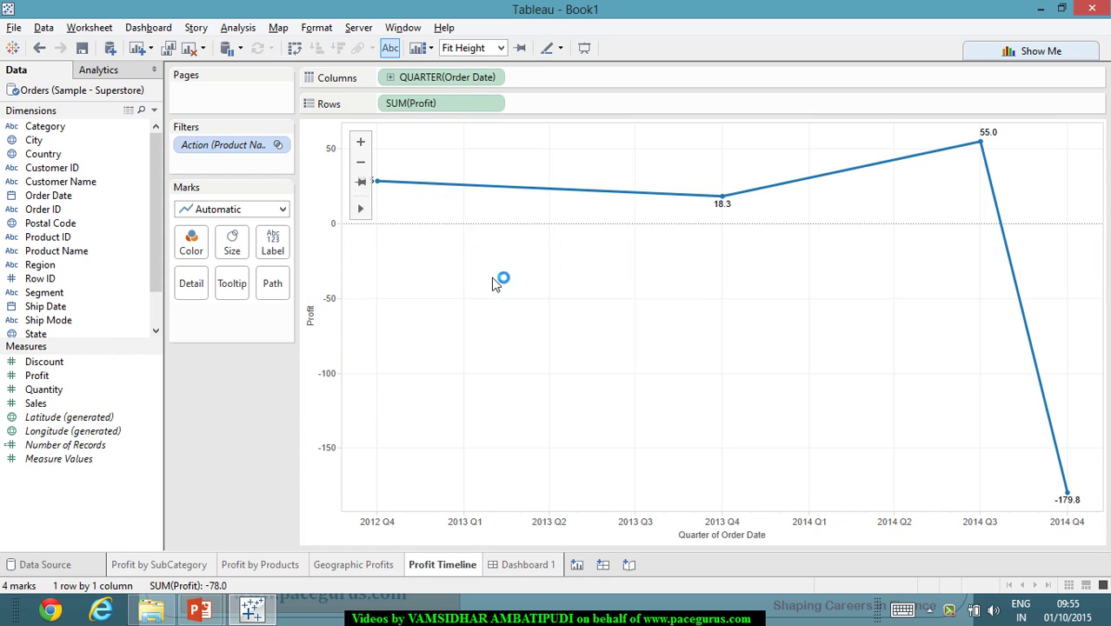
pyautogui.click(534, 570)
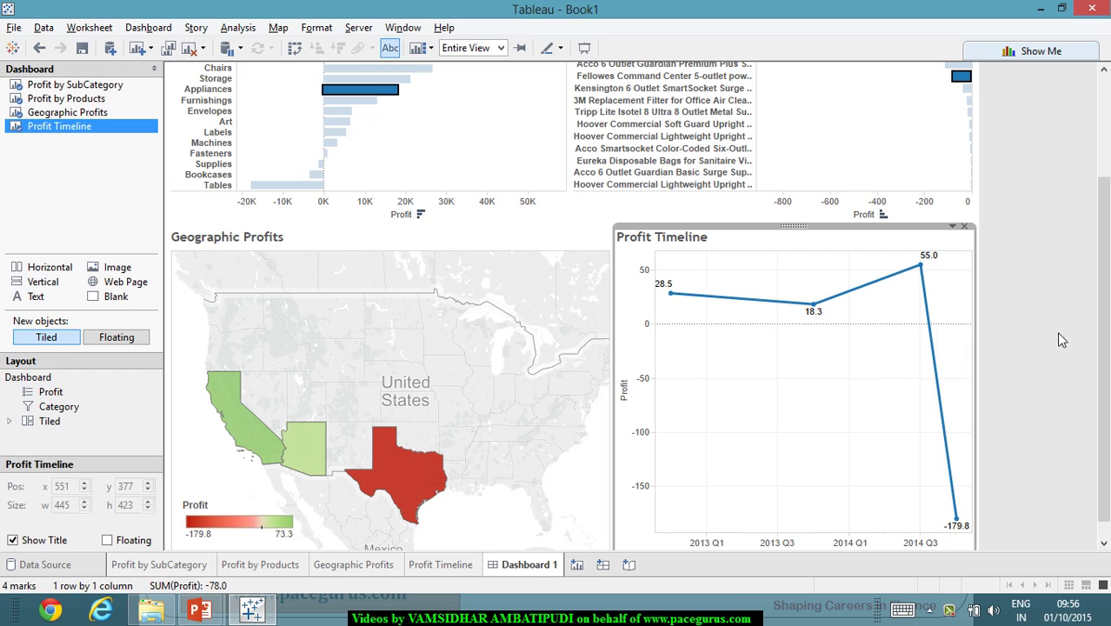
# Step: Select the top product bar and review the California, Texas and North Carolina profits on map and timeline
pyautogui.moveTo(1103, 358); pyautogui.dragTo(1106, 277)
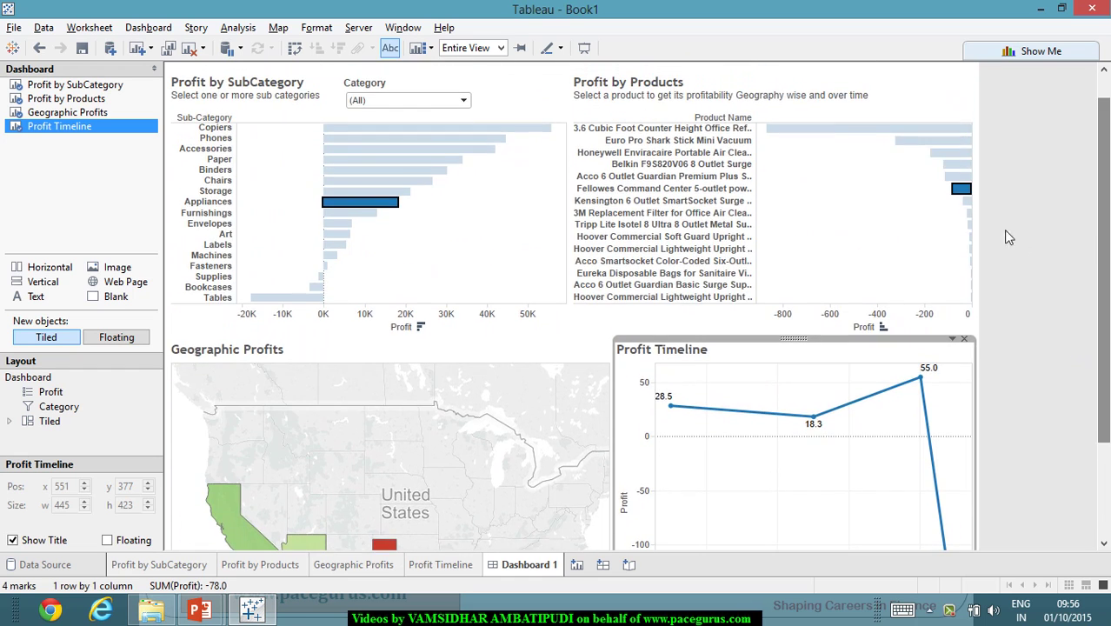
pyautogui.click(939, 129)
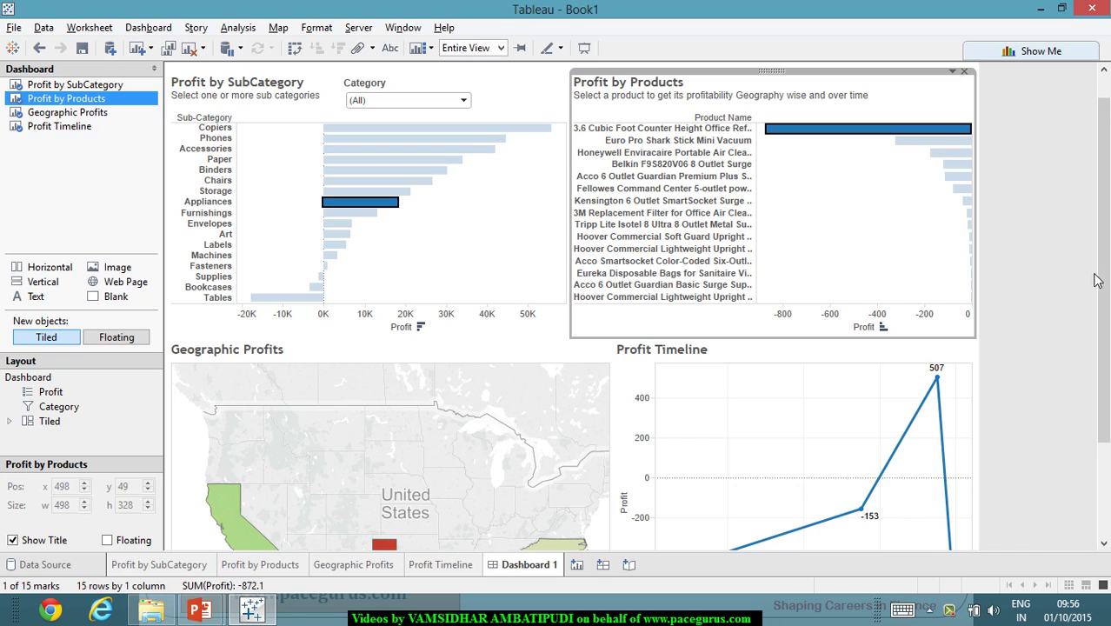
pyautogui.moveTo(1098, 294); pyautogui.dragTo(1098, 386)
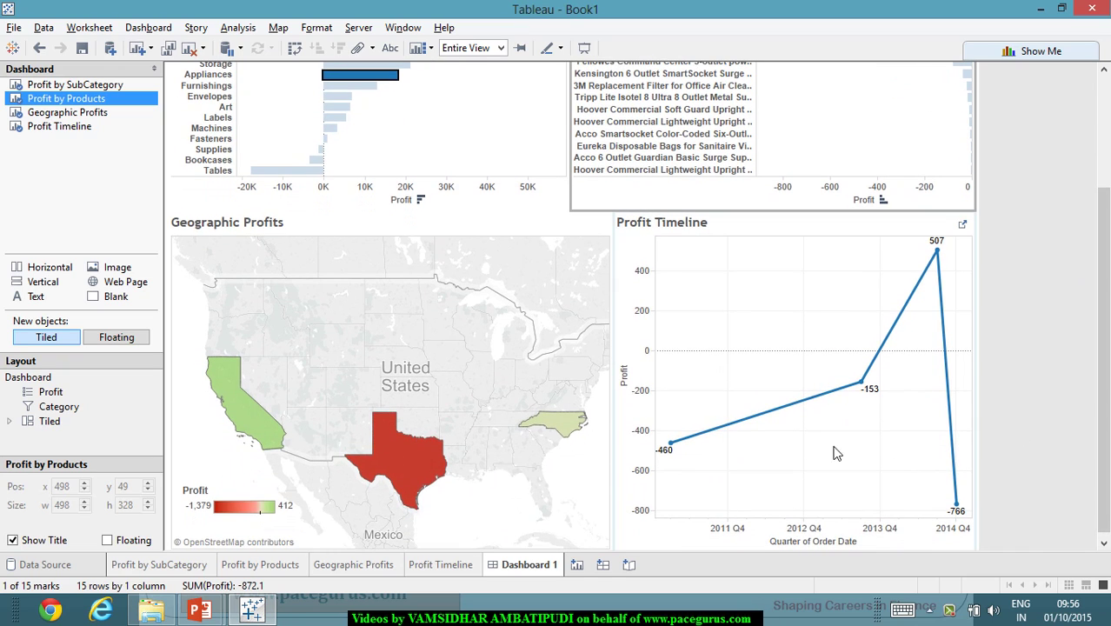
pyautogui.moveTo(948, 365)
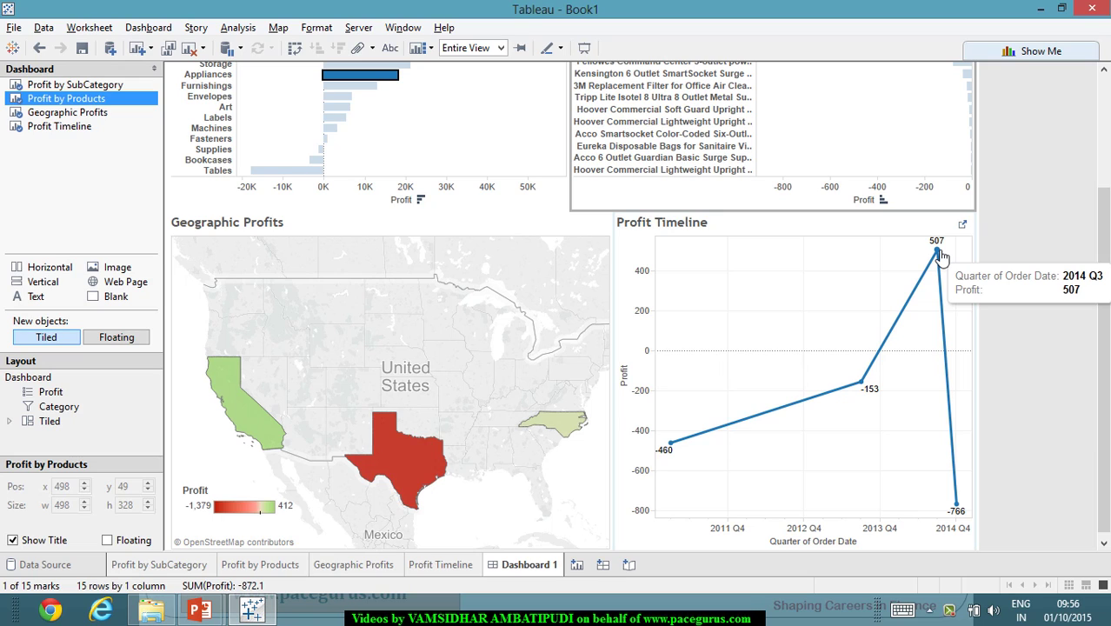
pyautogui.moveTo(250, 426)
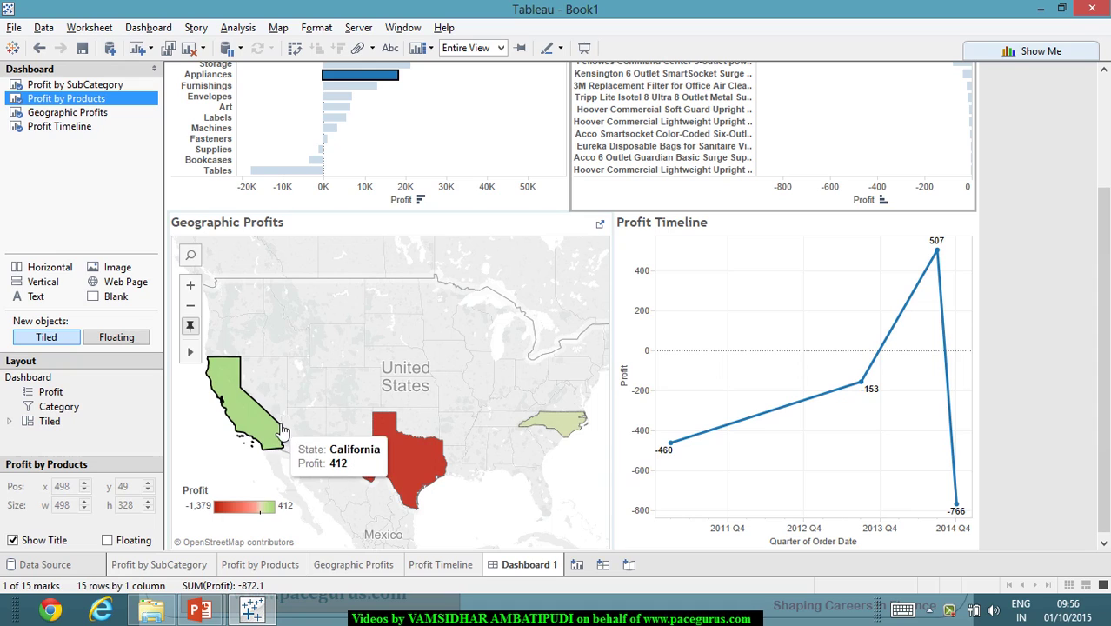
pyautogui.moveTo(552, 432)
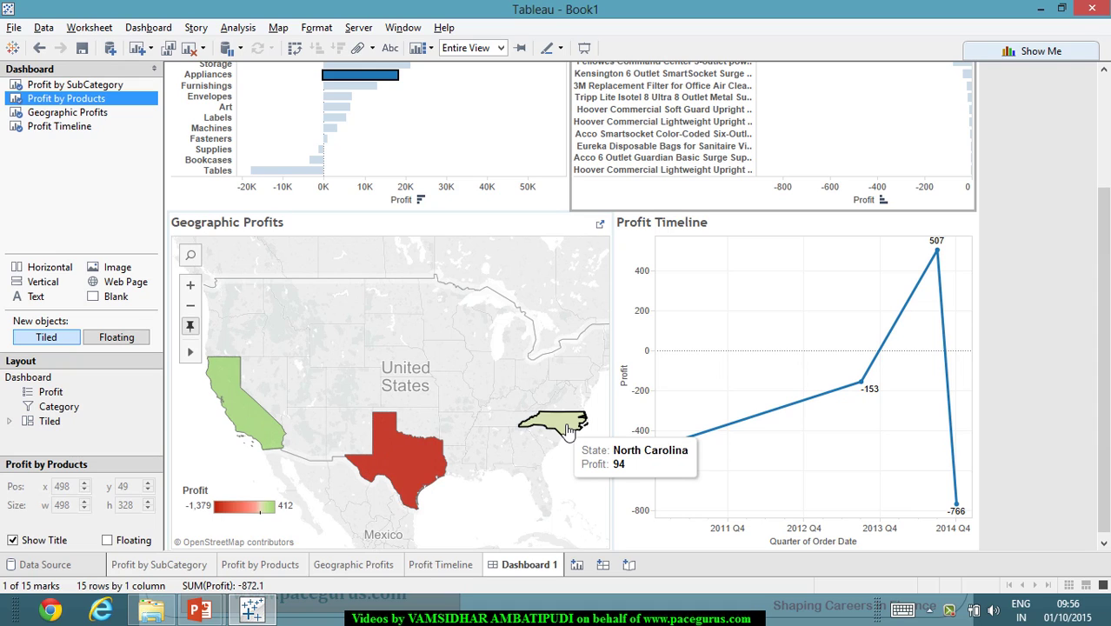
pyautogui.moveTo(424, 454)
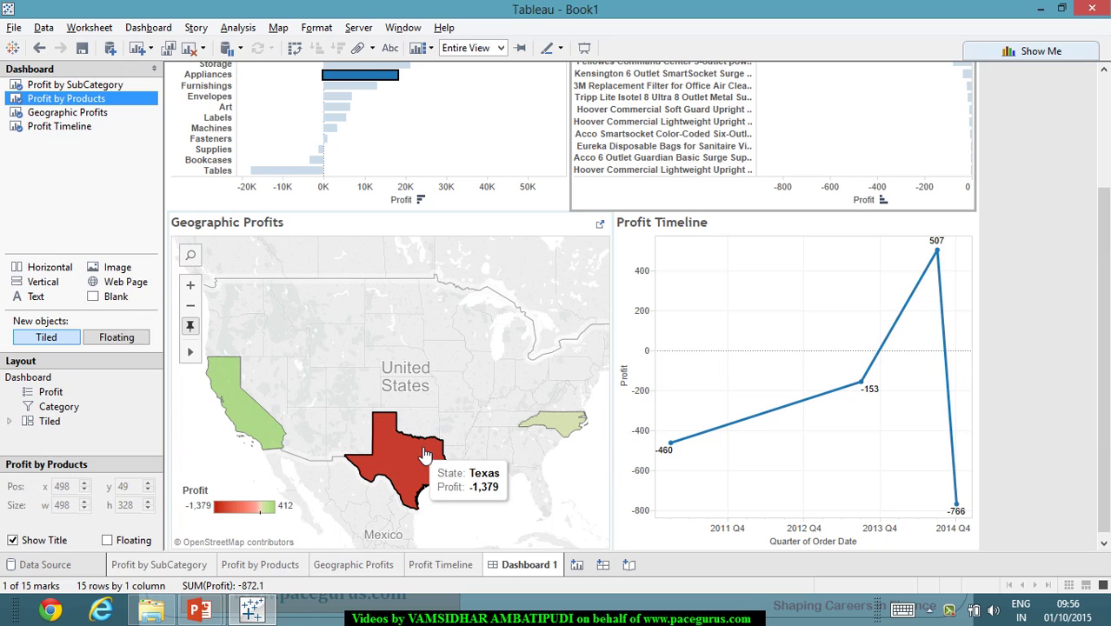
pyautogui.click(1078, 400)
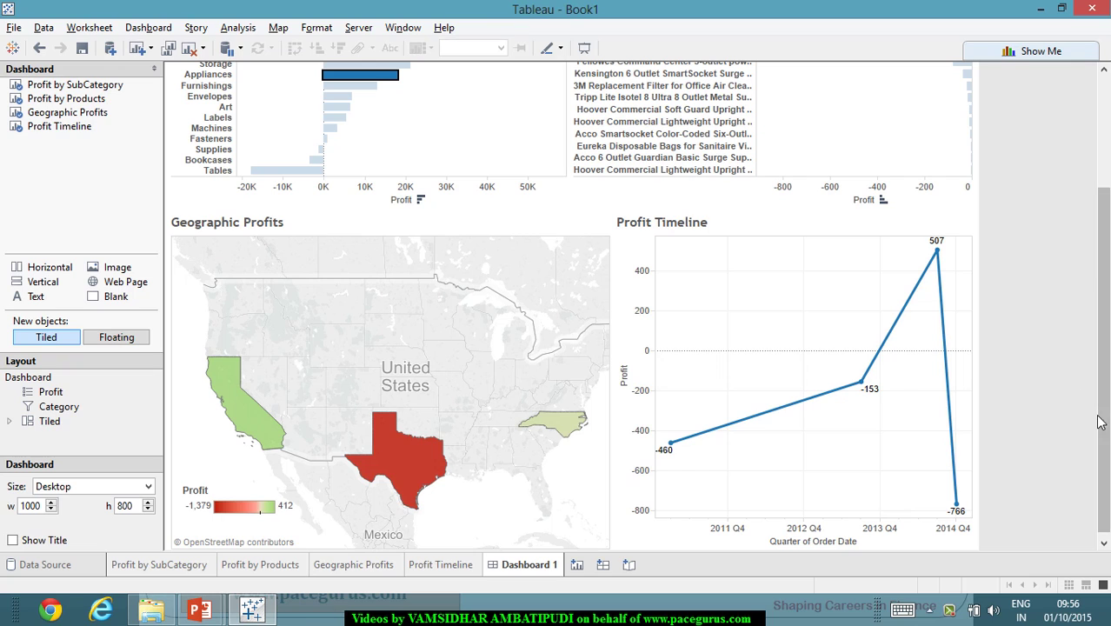
# Step: Handwrite 'Highlight' with a double underline above the Dash Board - Example title
pyautogui.scroll(3, 1103, 426)
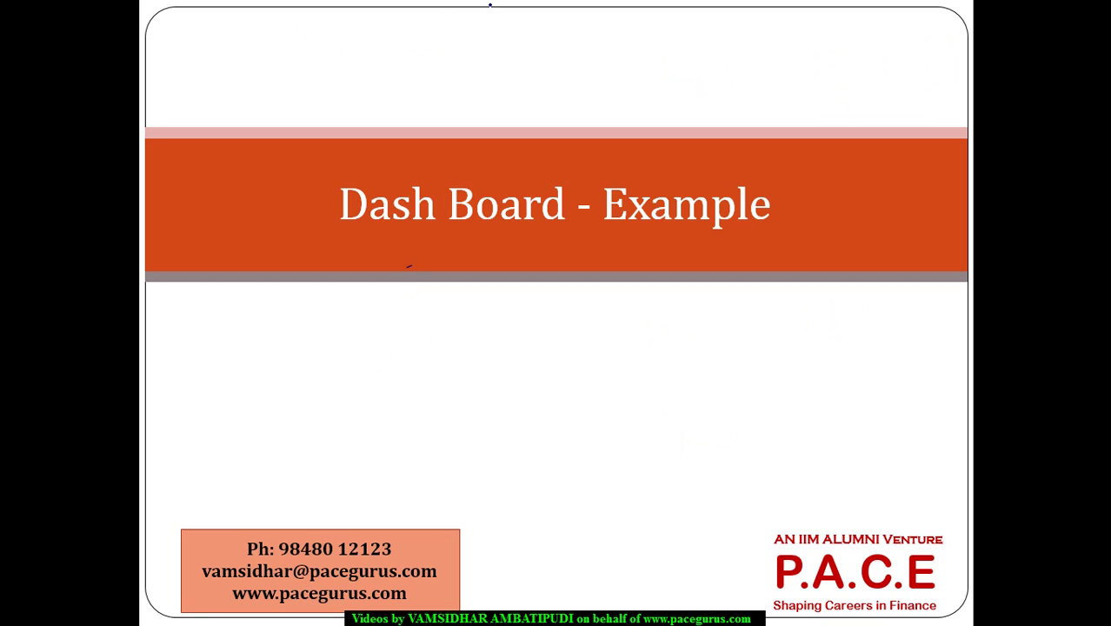
pyautogui.moveTo(489, 47)
pyautogui.mouseDown()
pyautogui.moveTo(534, 64)
pyautogui.moveTo(538, 80)
pyautogui.moveTo(548, 47)
pyautogui.moveTo(552, 63)
pyautogui.moveTo(564, 54)
pyautogui.moveTo(600, 63)
pyautogui.moveTo(592, 80)
pyautogui.moveTo(644, 45)
pyautogui.mouseUp()
pyautogui.moveTo(466, 105); pyautogui.dragTo(667, 81)
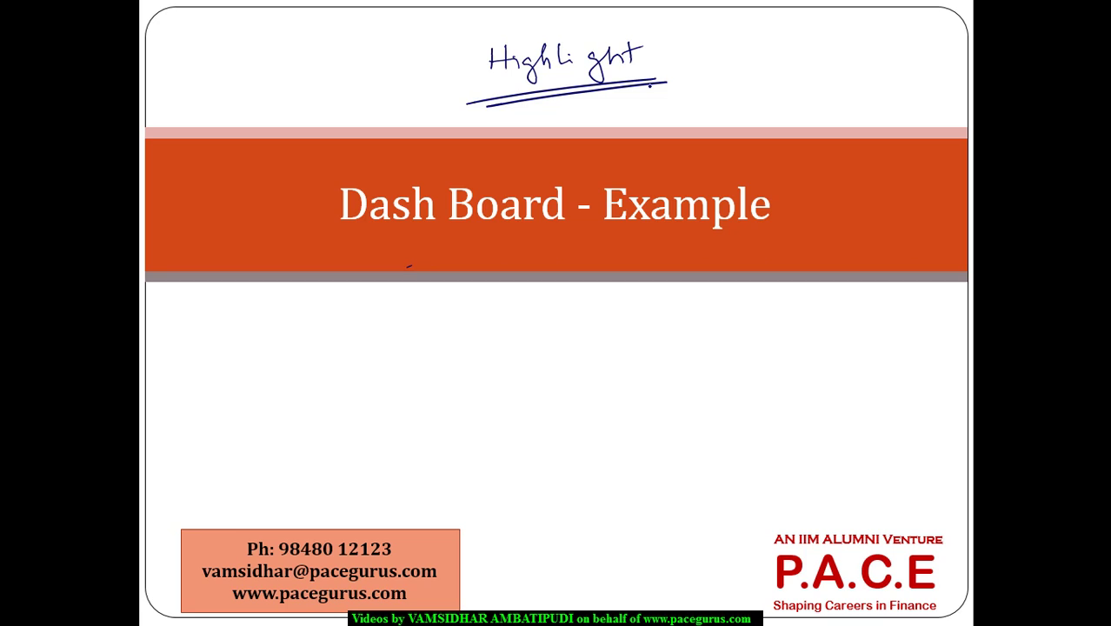
# Step: Back in Tableau, start a new highlight action from Dashboard 1's Actions list
pyautogui.hotkey('alt', 'Tab')
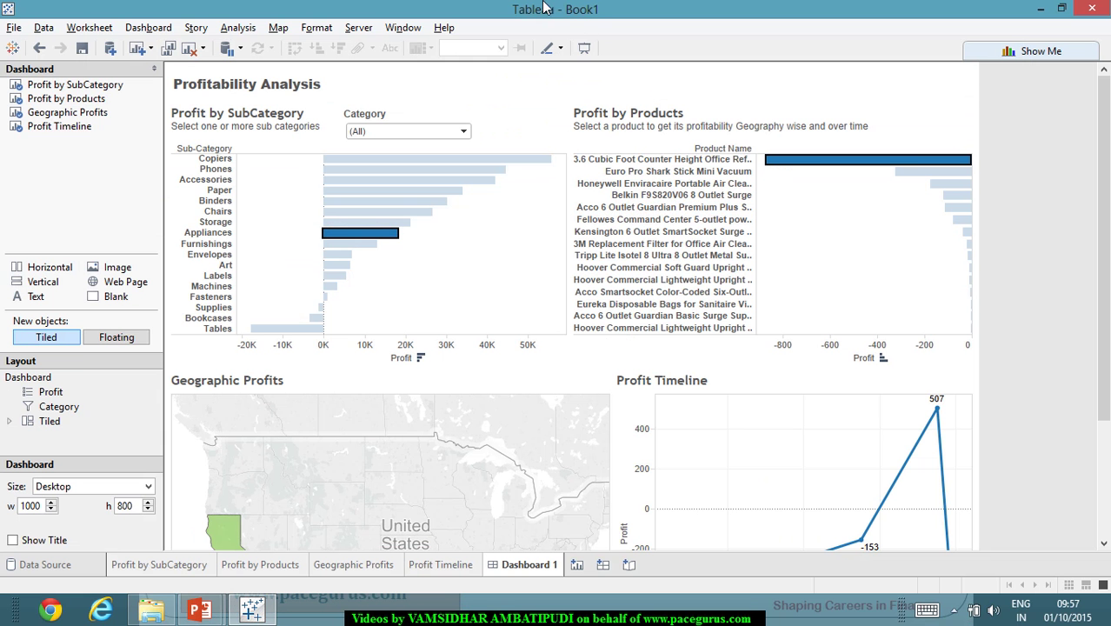
pyautogui.click(623, 94)
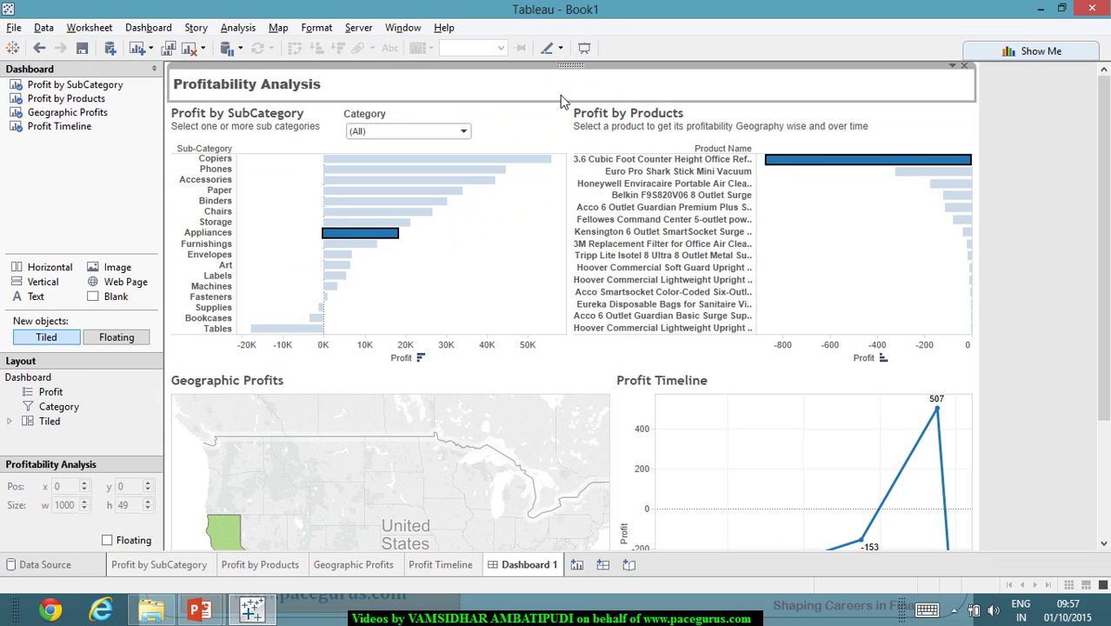
pyautogui.click(232, 31)
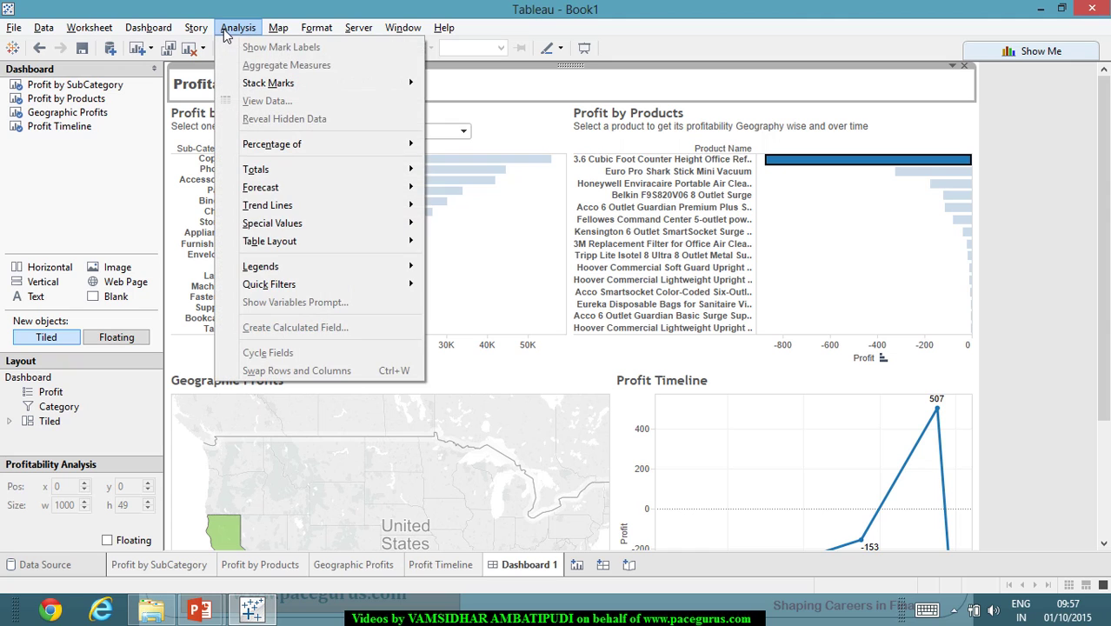
pyautogui.moveTo(150, 33)
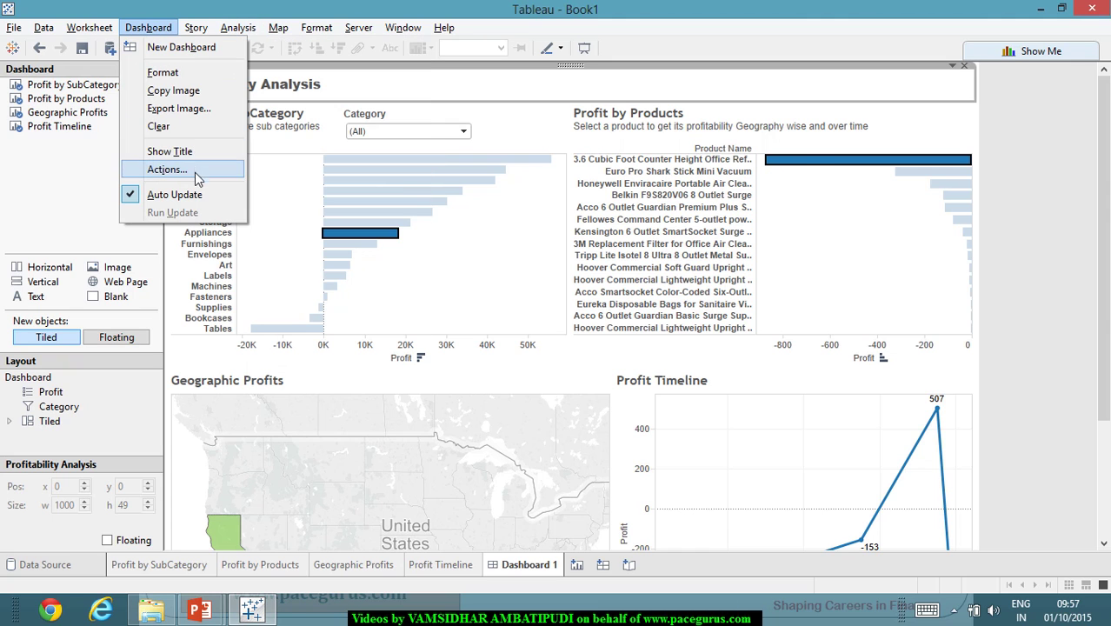
pyautogui.click(187, 167)
pyautogui.click(350, 382)
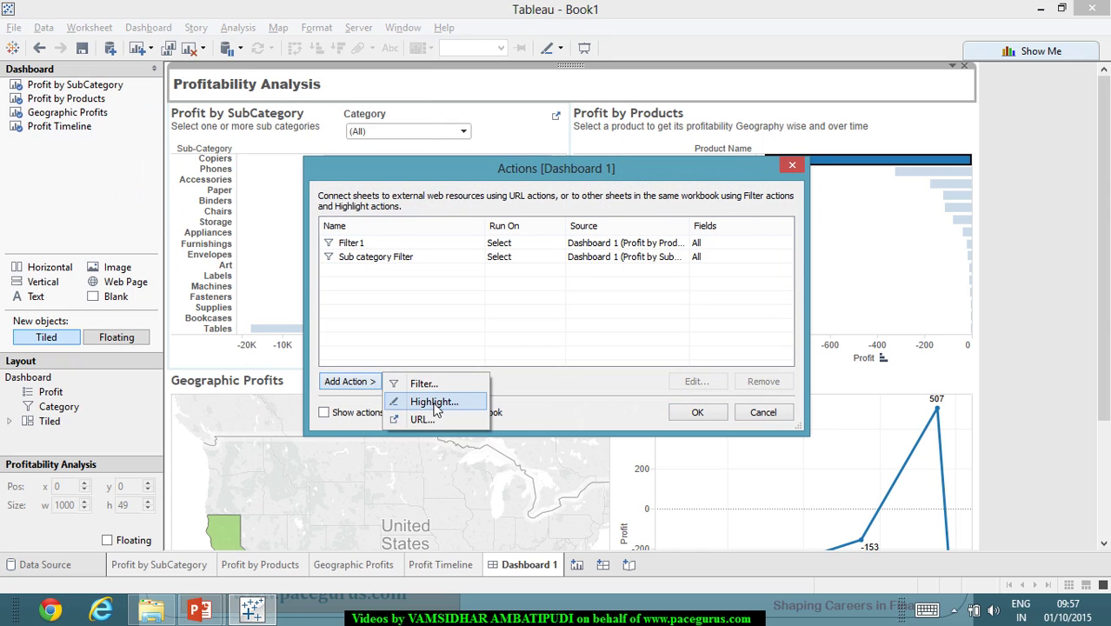
pyautogui.click(505, 399)
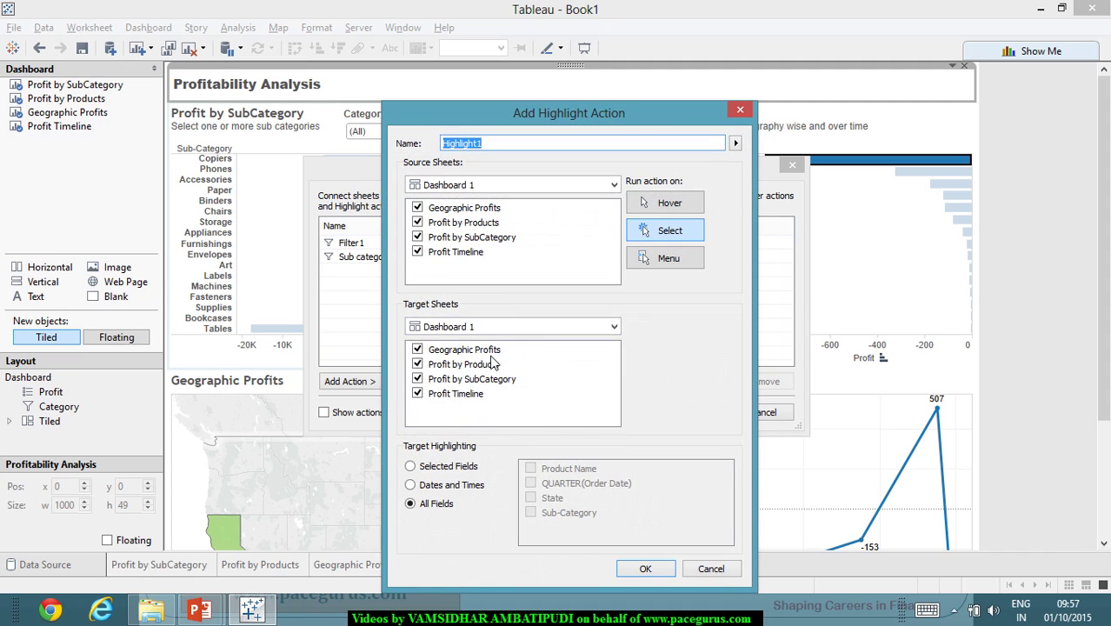
# Step: Limit Highlight1's source to Profit by Products and its target to Profit Timeline, and confirm
pyautogui.click(417, 207)
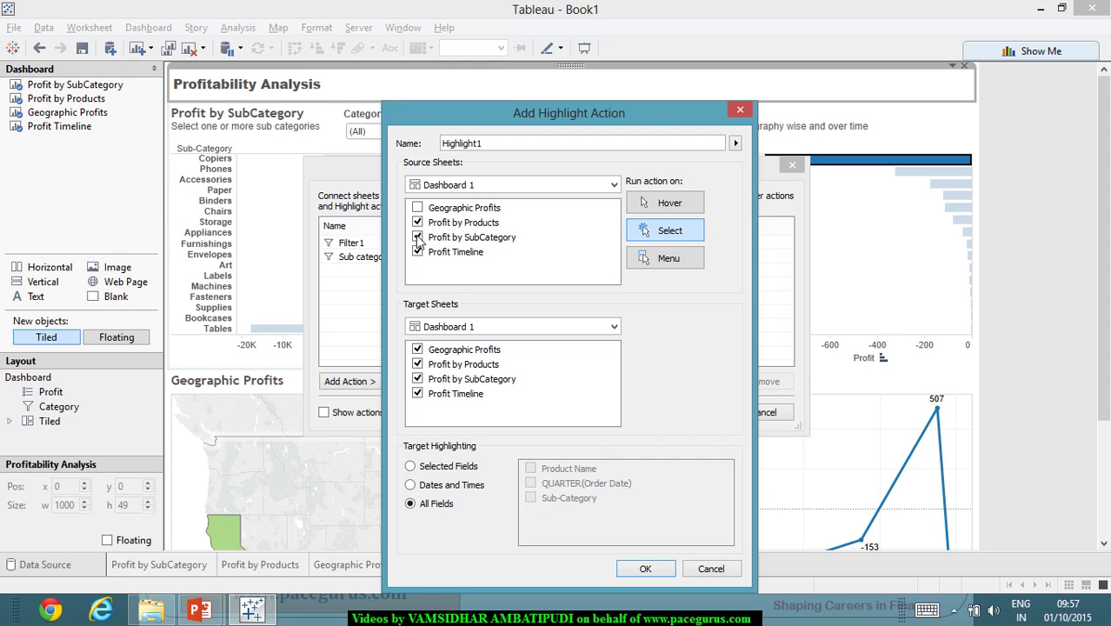
pyautogui.click(418, 237)
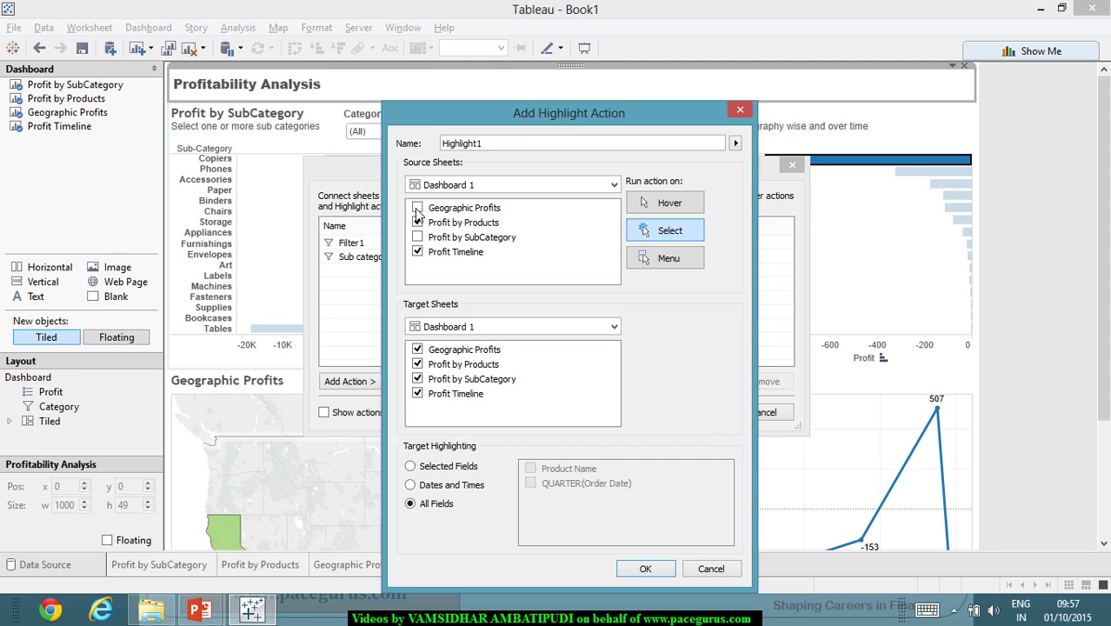
pyautogui.click(417, 252)
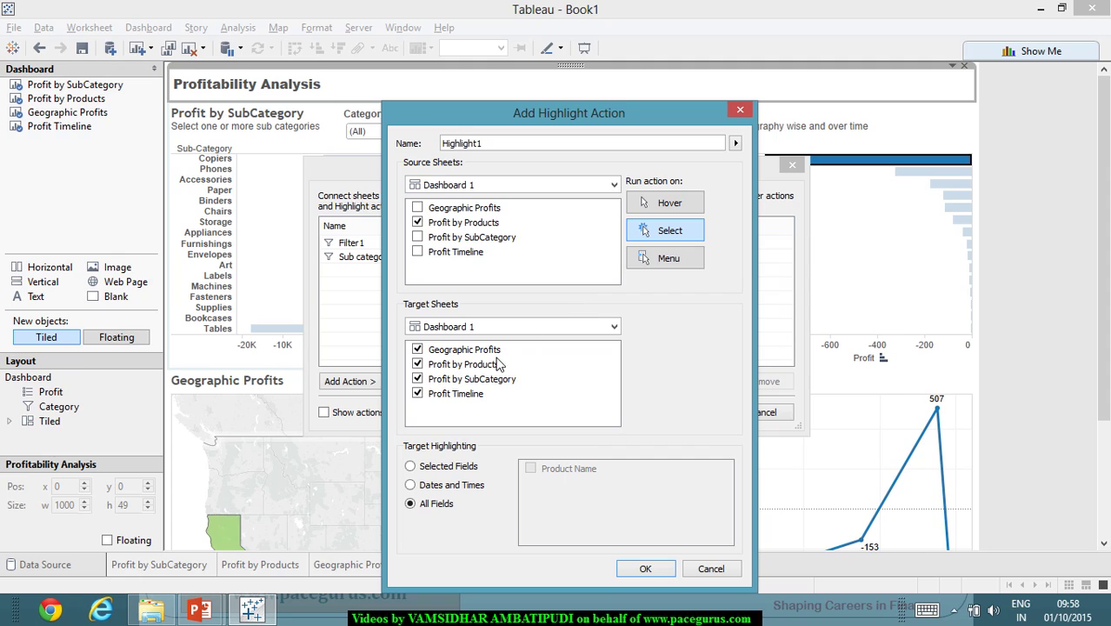
pyautogui.click(420, 351)
pyautogui.click(418, 365)
pyautogui.click(418, 380)
pyautogui.click(666, 574)
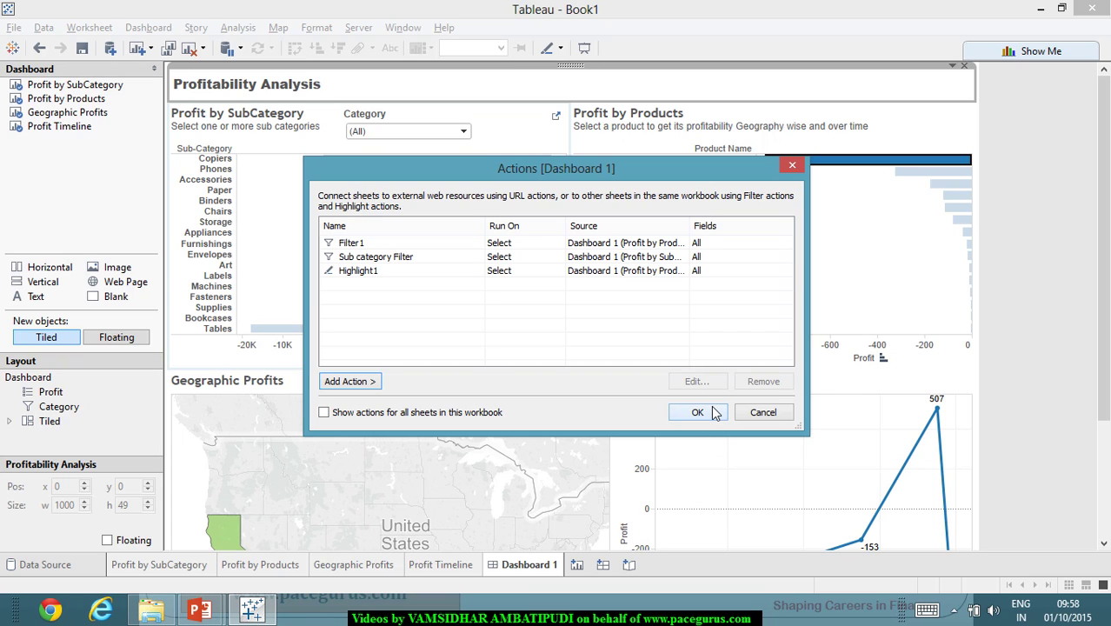
# Step: Close the Actions list, then filter by Acco 6 Outlet Guardian, Binders and Premier Elliptical Ring Binder, Black
pyautogui.click(712, 409)
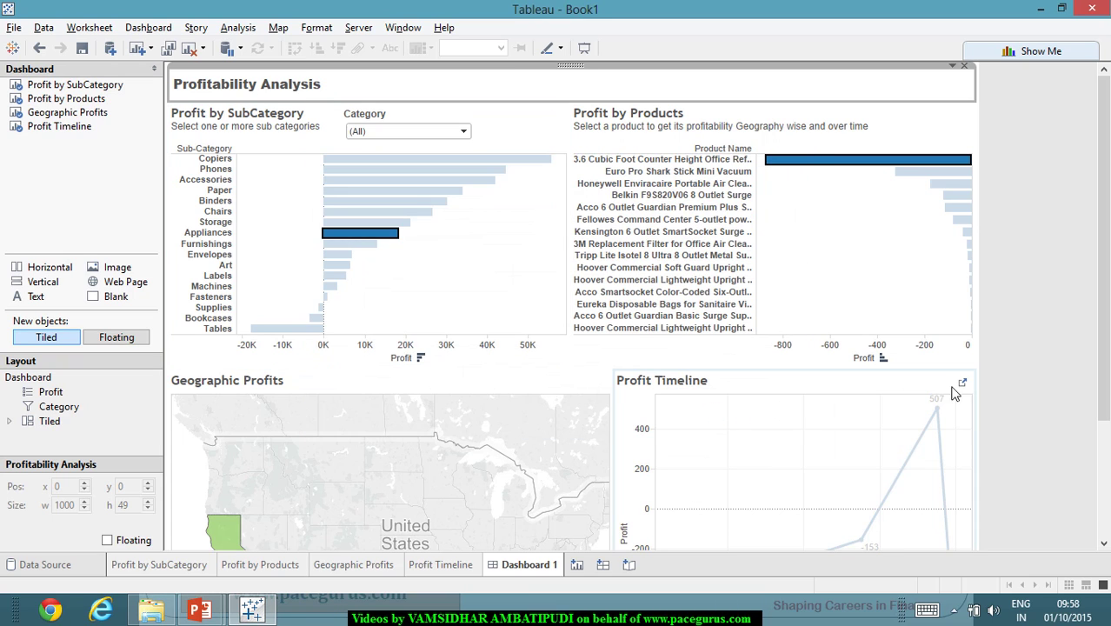
pyautogui.click(1017, 363)
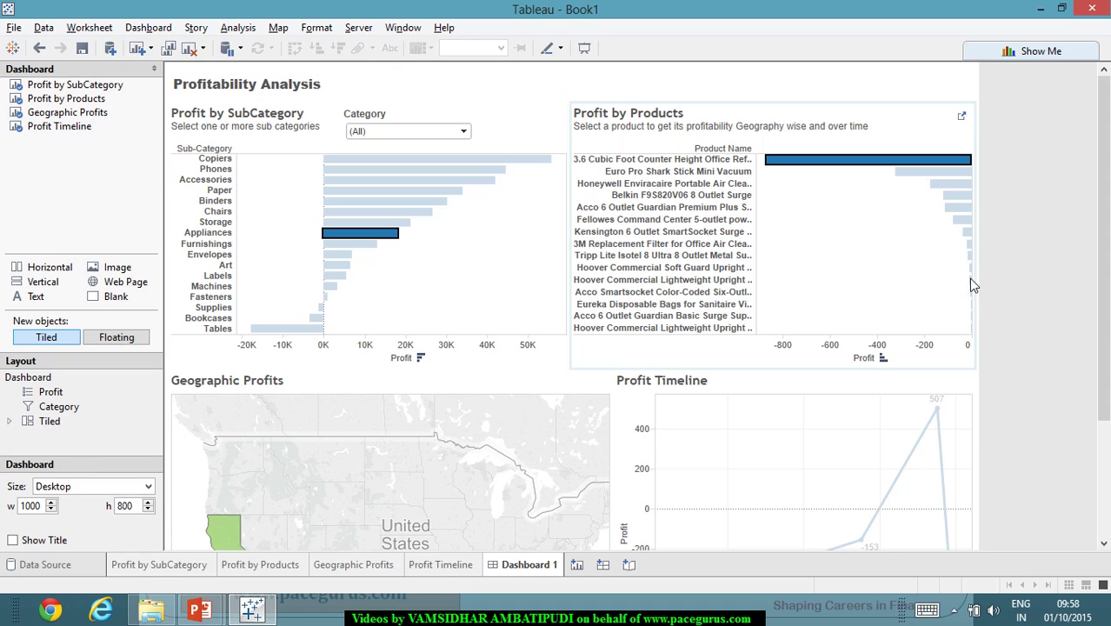
pyautogui.click(966, 210)
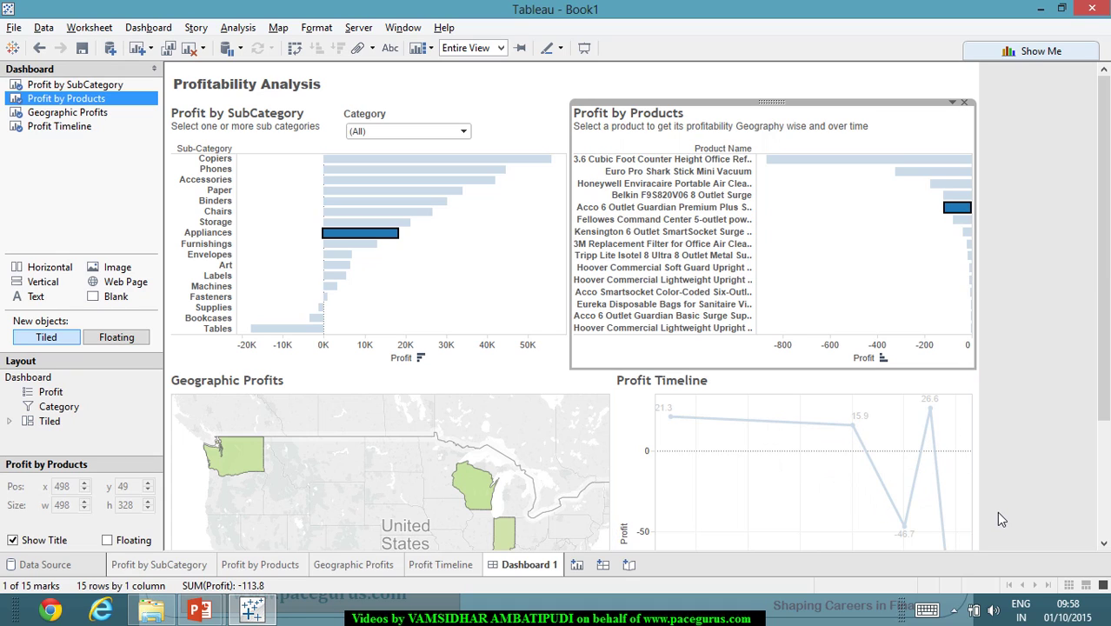
pyautogui.moveTo(1105, 302); pyautogui.dragTo(1105, 374)
pyautogui.click(470, 127)
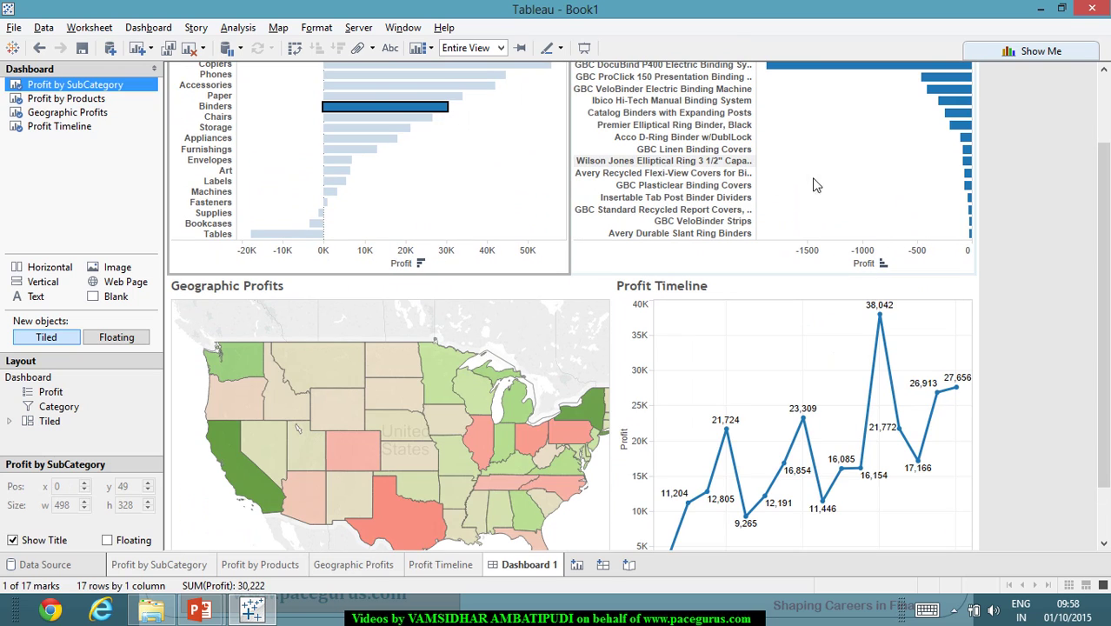
pyautogui.click(966, 141)
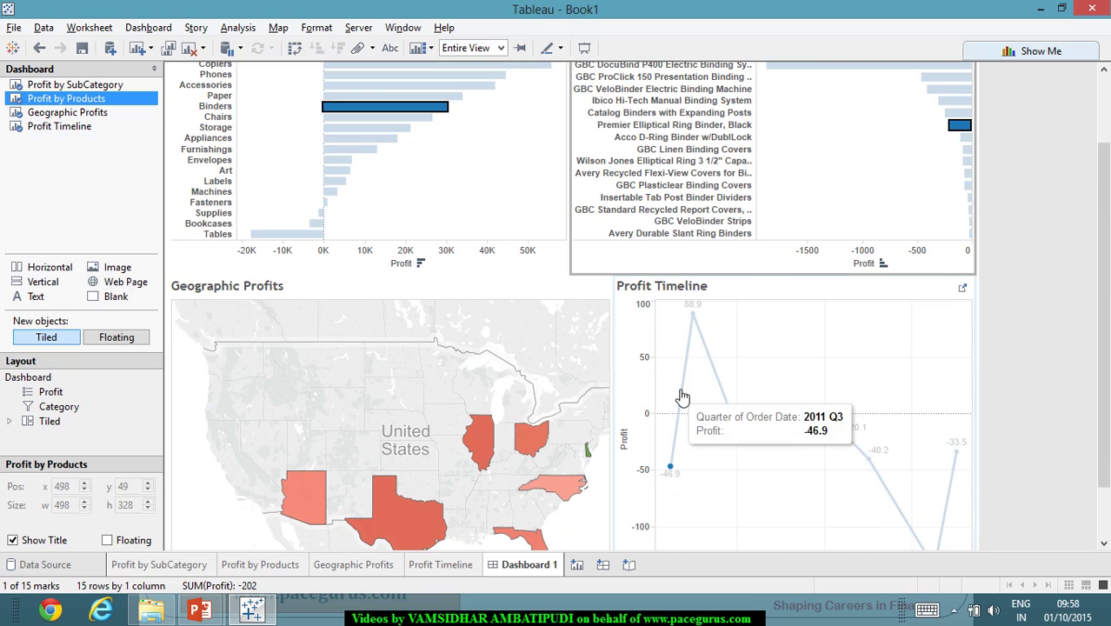
pyautogui.moveTo(878, 485)
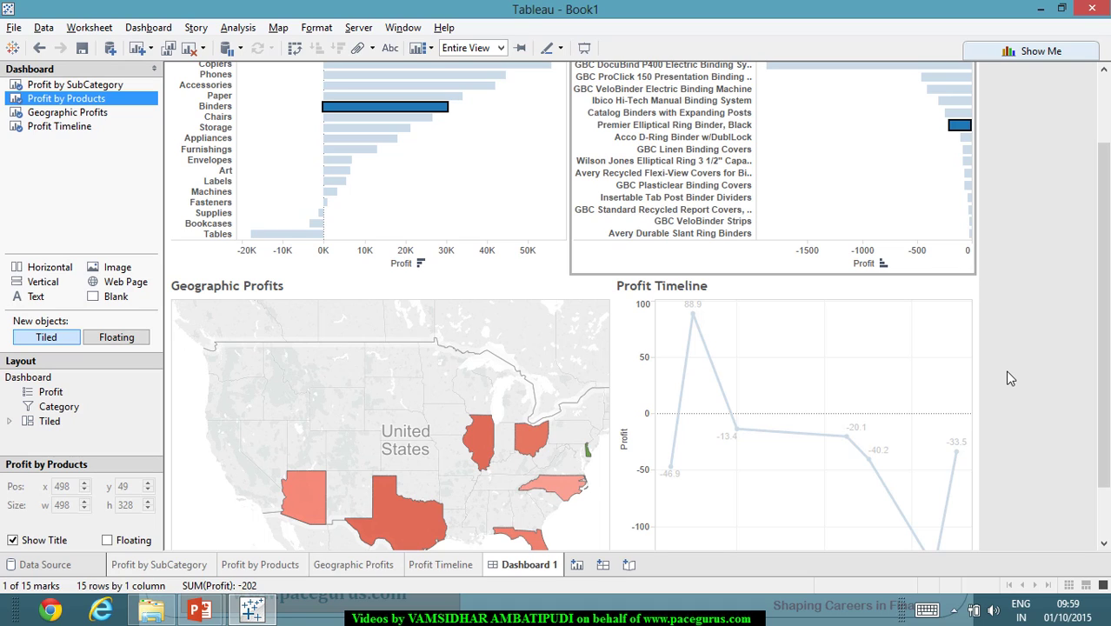
# Step: Open the Highlight1 action for editing from Dashboard 1's Actions list
pyautogui.click(148, 27)
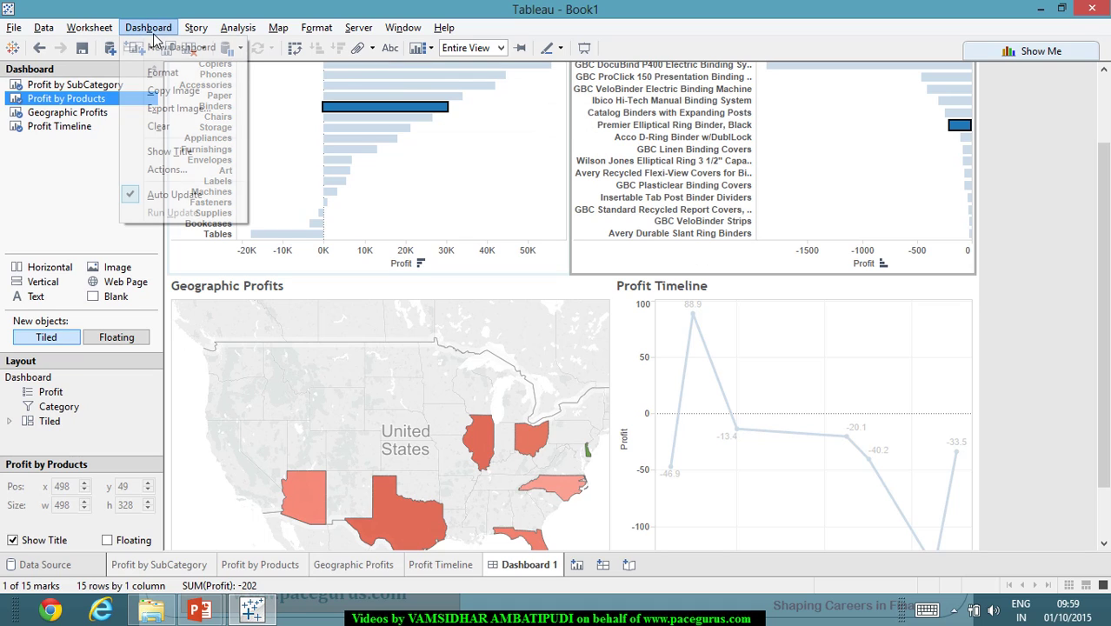
pyautogui.click(191, 170)
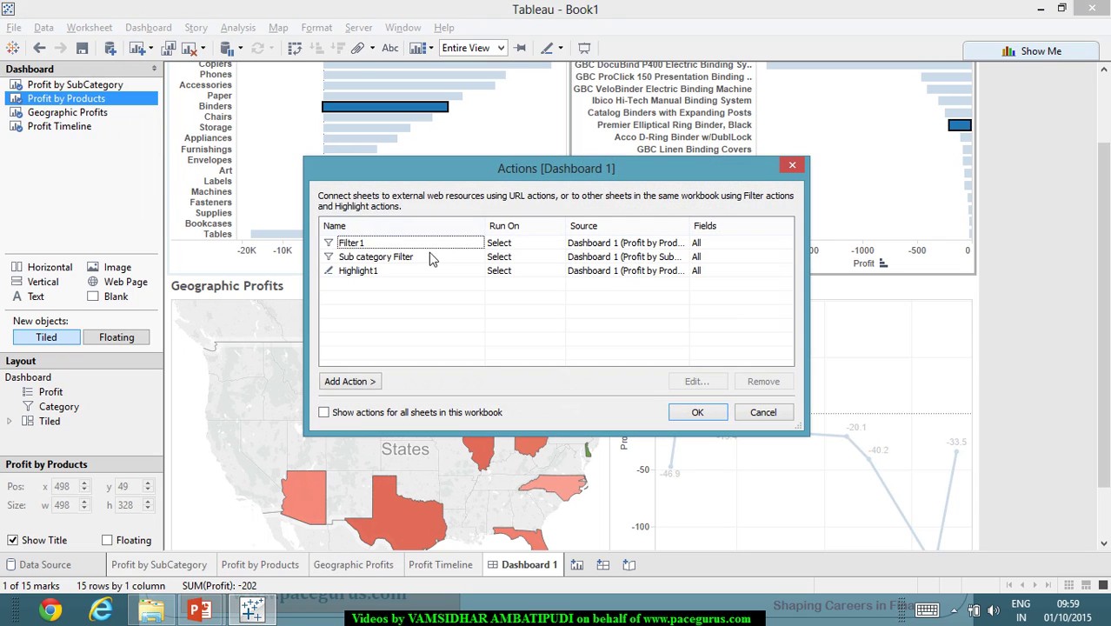
pyautogui.click(446, 272)
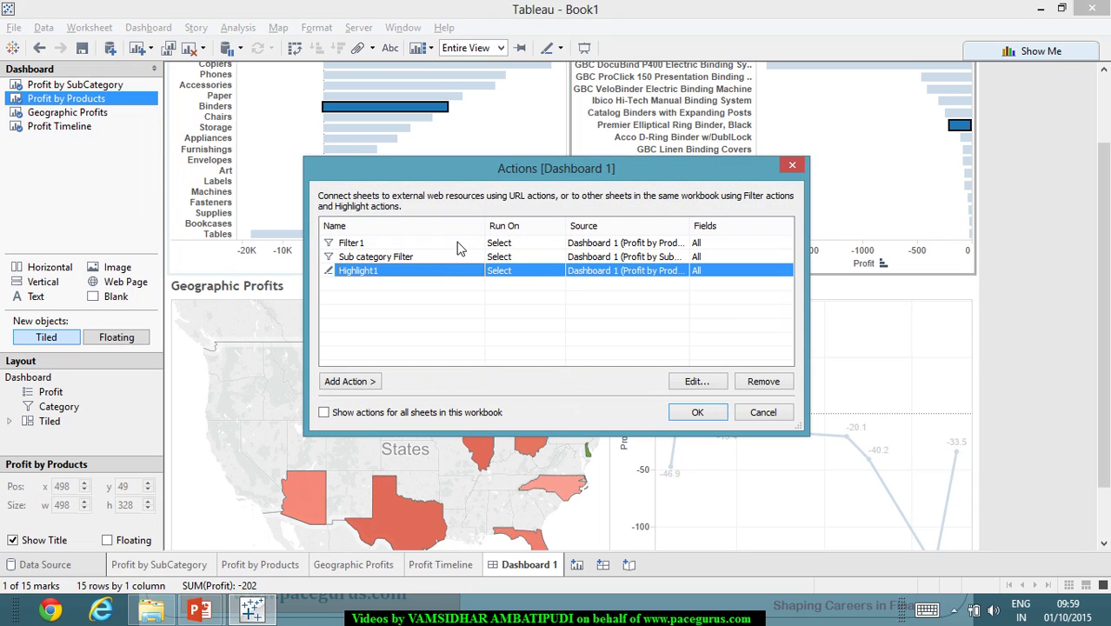
pyautogui.click(461, 243)
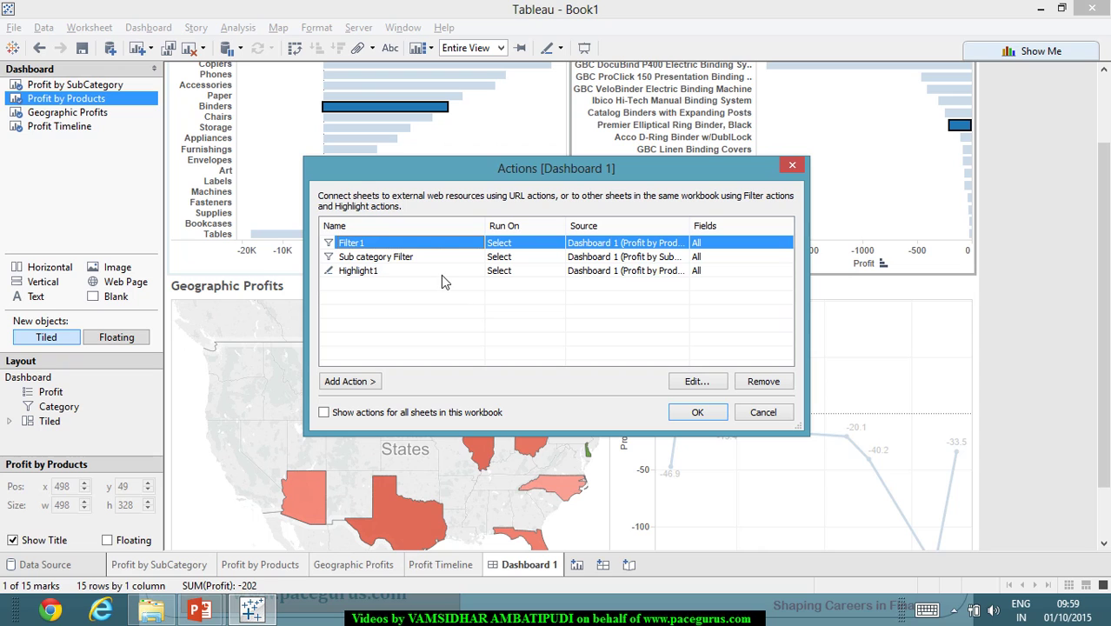
pyautogui.click(442, 272)
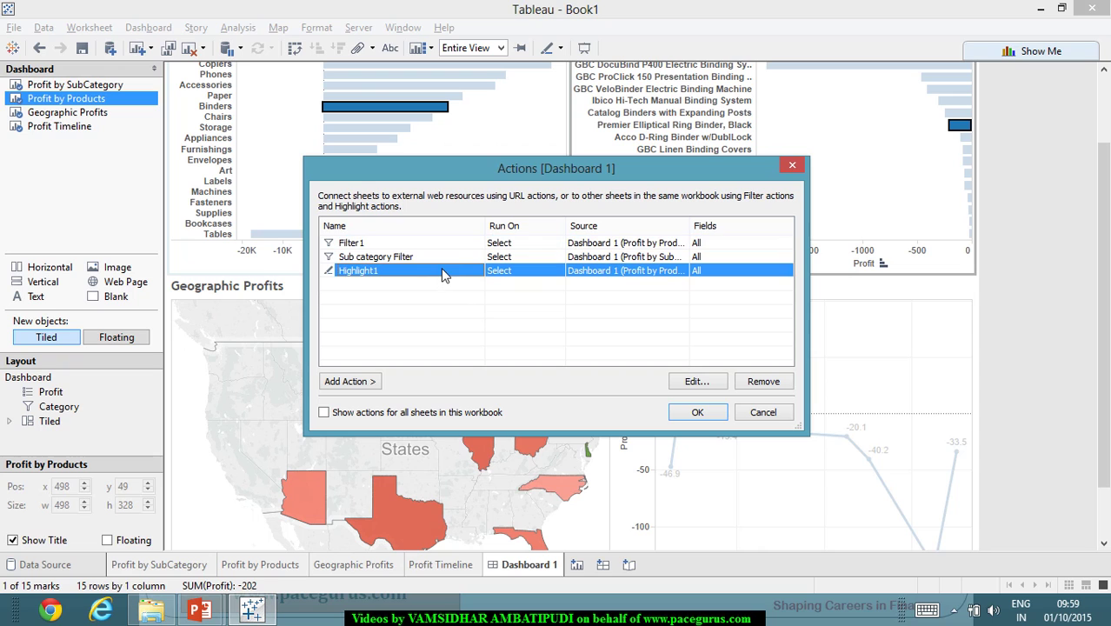
pyautogui.click(695, 380)
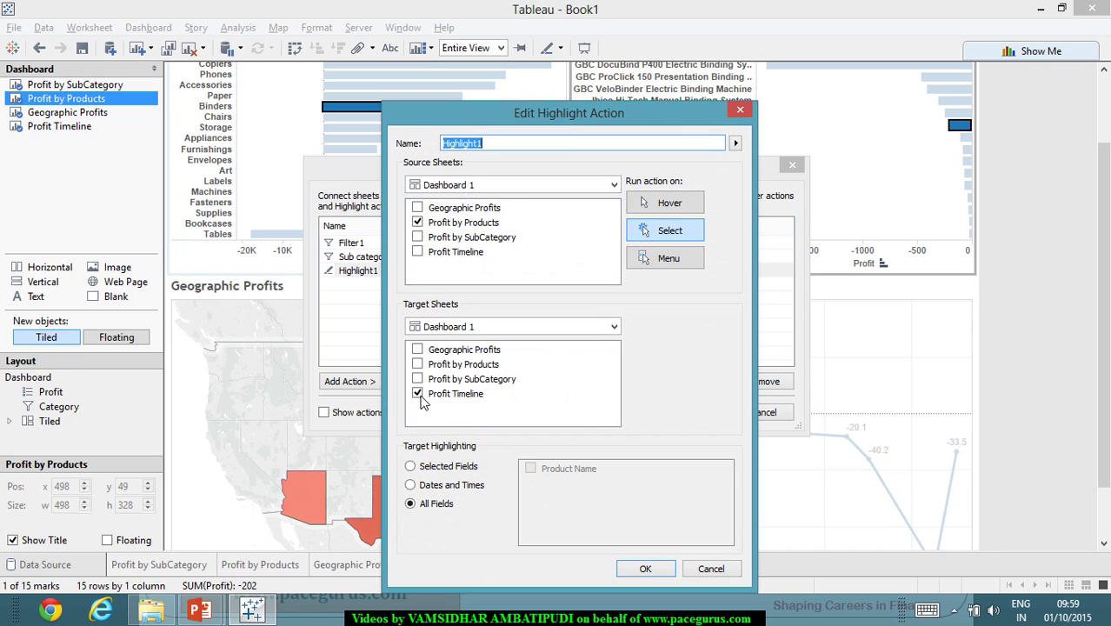
# Step: Set source Profit by SubCategory, target Profit by Products, highlighting on the Sub-Category field only
pyautogui.click(419, 394)
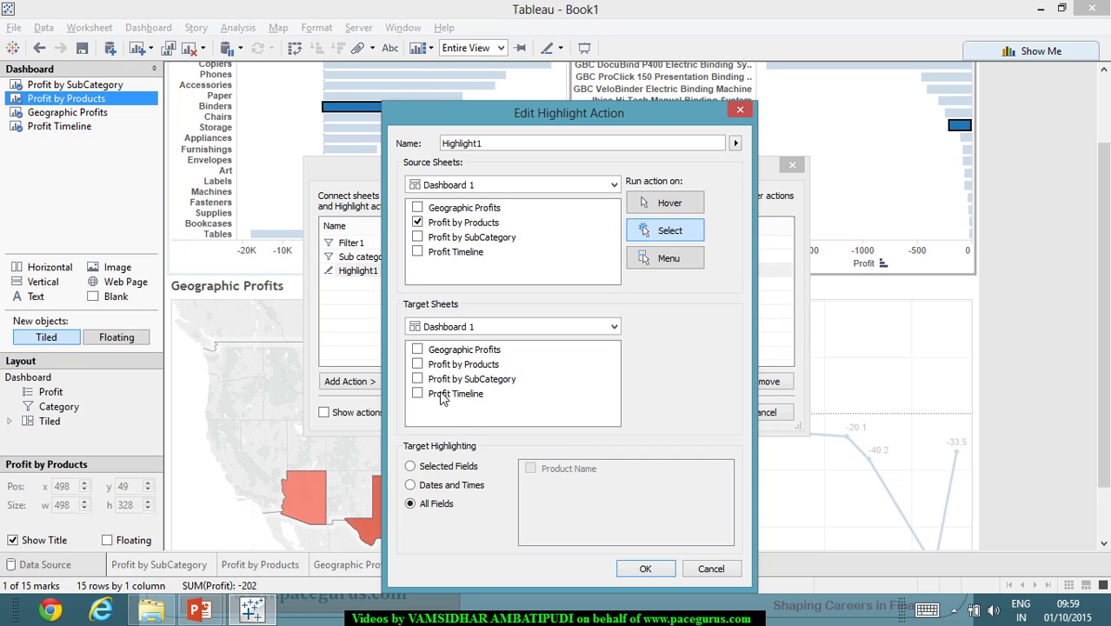
pyautogui.click(417, 238)
pyautogui.click(417, 223)
pyautogui.click(417, 365)
pyautogui.click(458, 470)
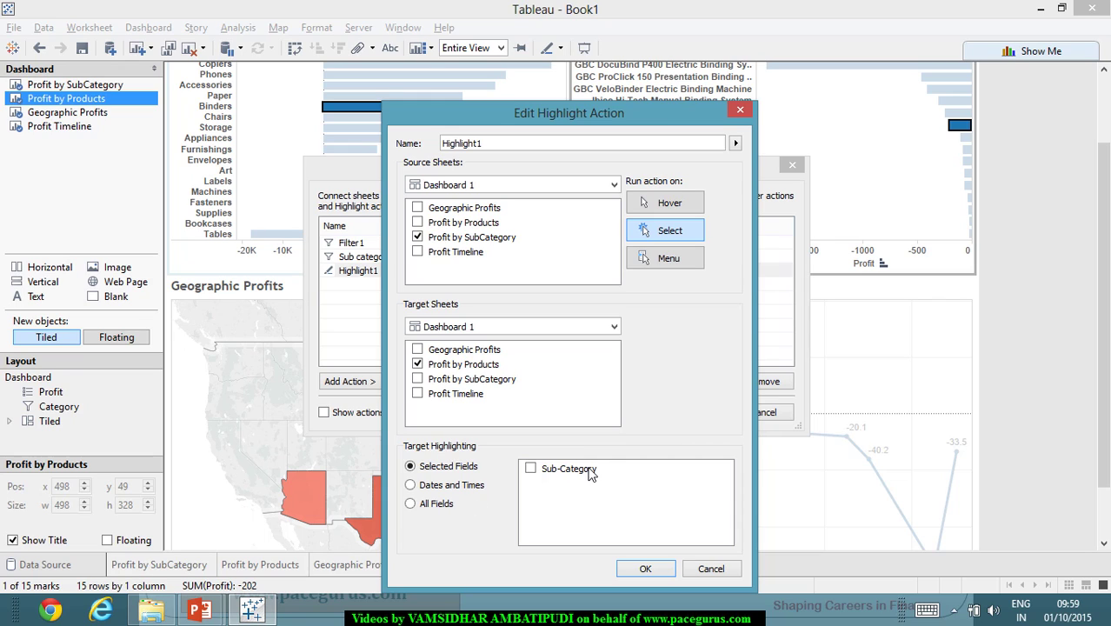
pyautogui.click(534, 471)
# Step: Confirm the edited Highlight1 action and close the Actions list
pyautogui.click(670, 568)
pyautogui.click(702, 407)
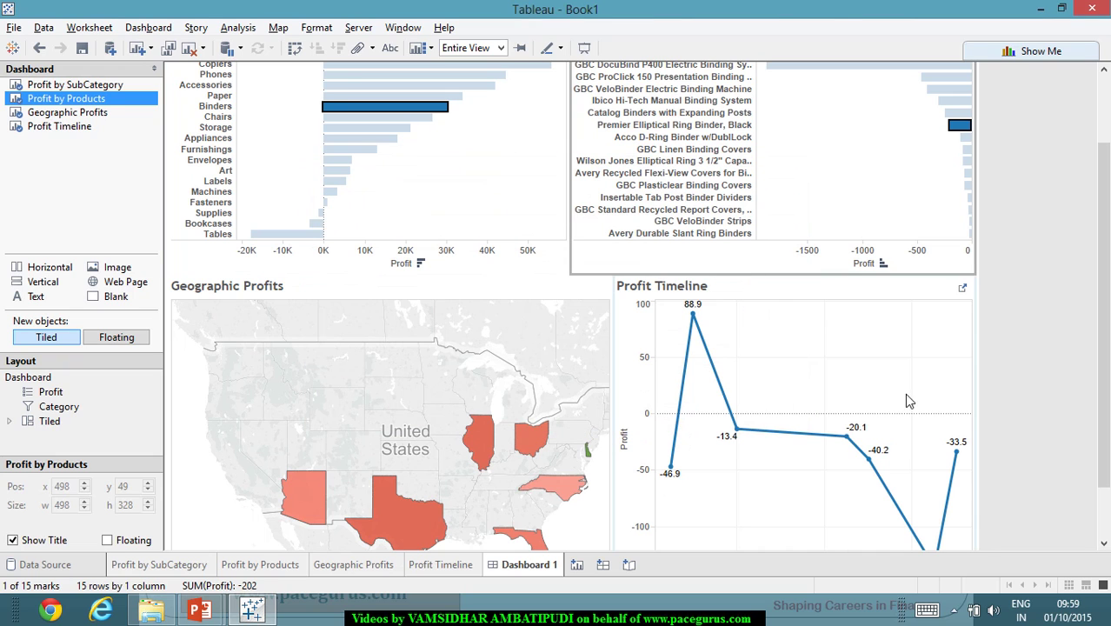
pyautogui.click(1043, 352)
# Step: Filter the dashboard to Appliances and the Acco 6 Outlet Guardian product, then go to PowerPoint
pyautogui.scroll(2, 1000, 252)
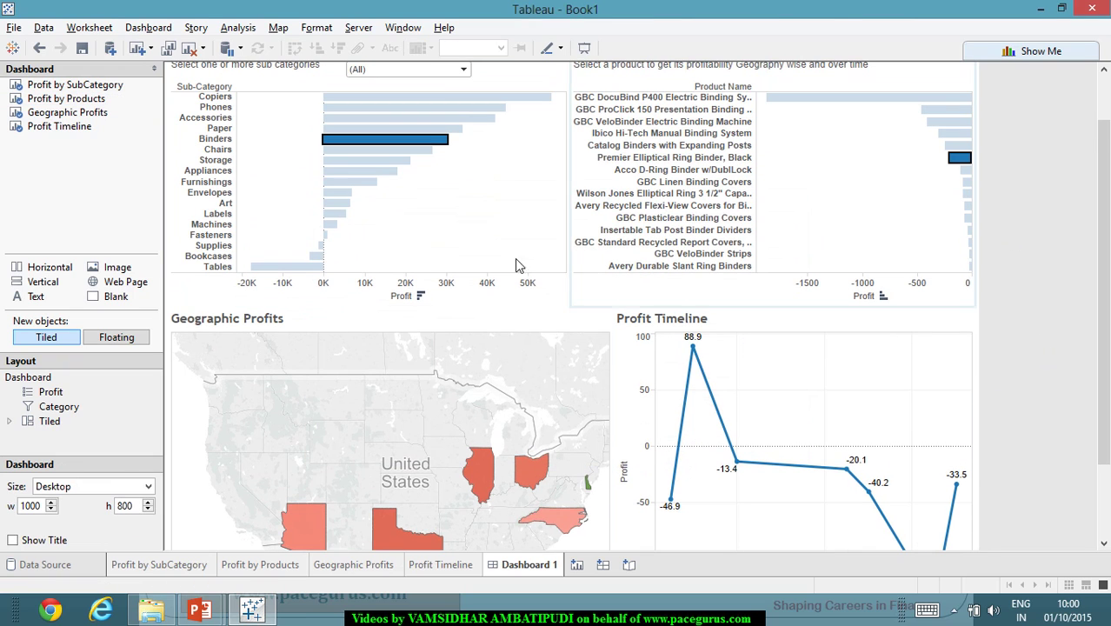
pyautogui.click(381, 171)
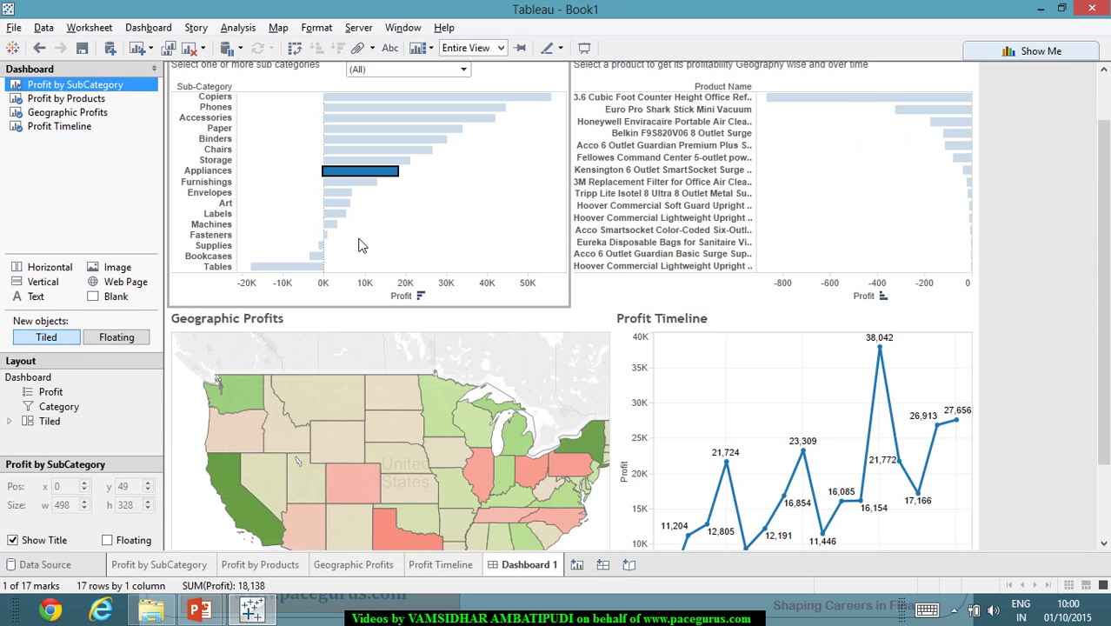
pyautogui.click(962, 153)
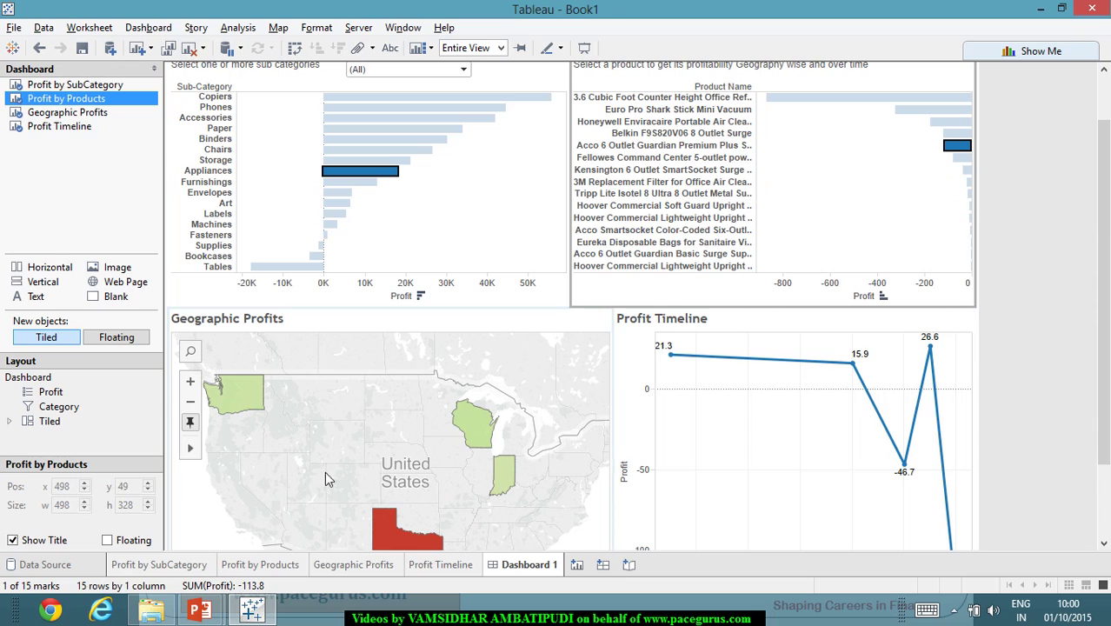
pyautogui.scroll(-1, 621, 459)
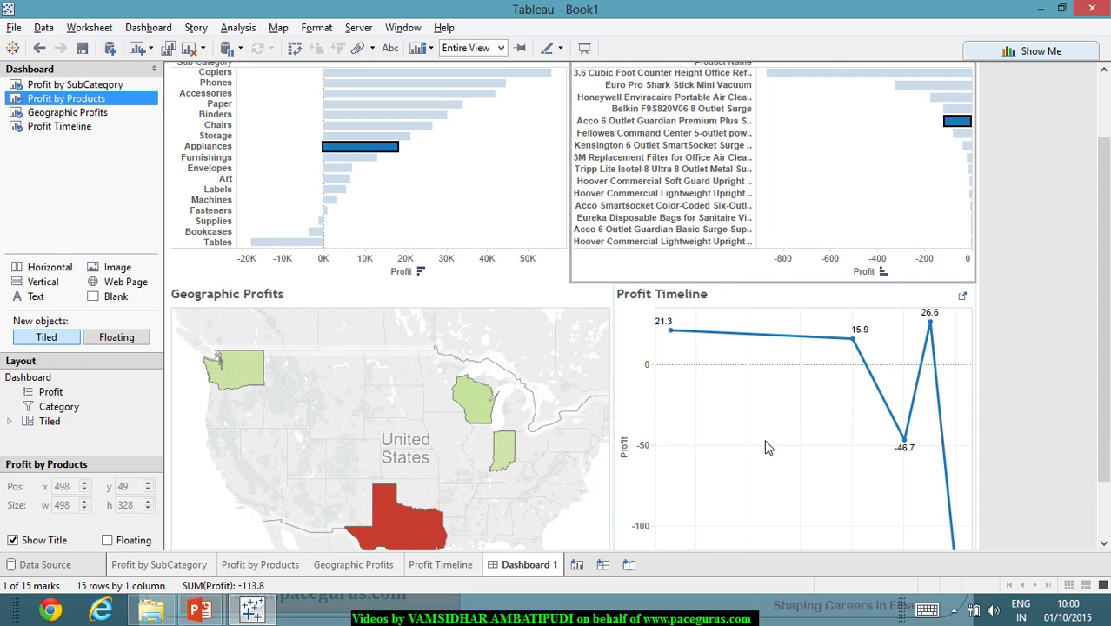
pyautogui.hotkey('alt', 'Tab')
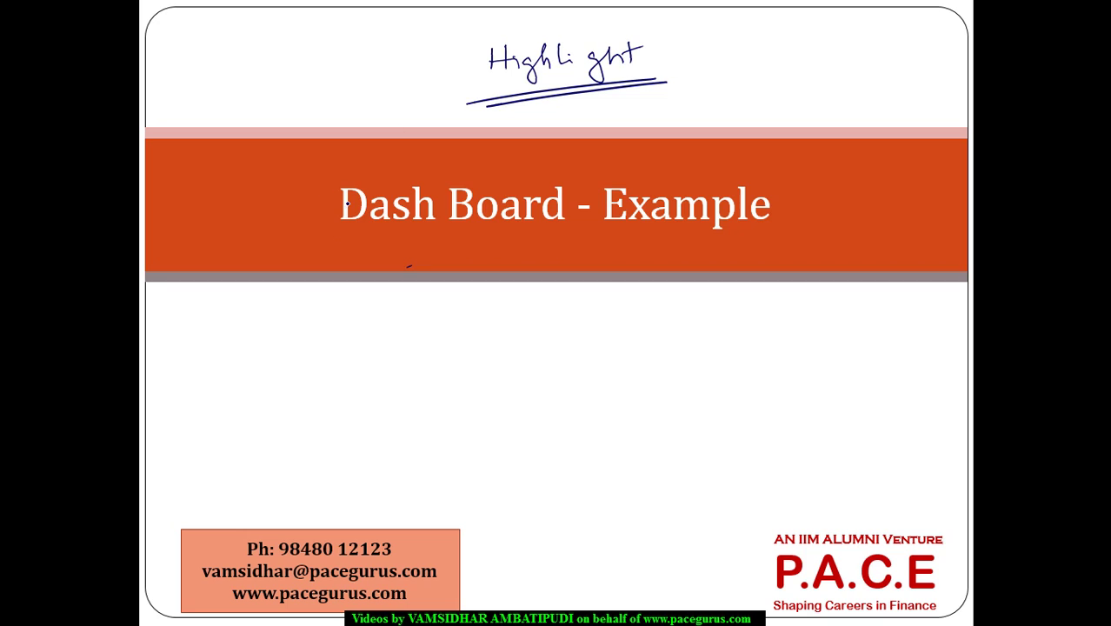
# Step: Handwrite 'URL action' and 'URL → Action, webobject, New browser' on the slide
pyautogui.moveTo(364, 341)
pyautogui.mouseDown()
pyautogui.moveTo(392, 355)
pyautogui.moveTo(407, 345)
pyautogui.moveTo(404, 358)
pyautogui.moveTo(425, 347)
pyautogui.moveTo(435, 360)
pyautogui.moveTo(617, 327)
pyautogui.mouseUp()
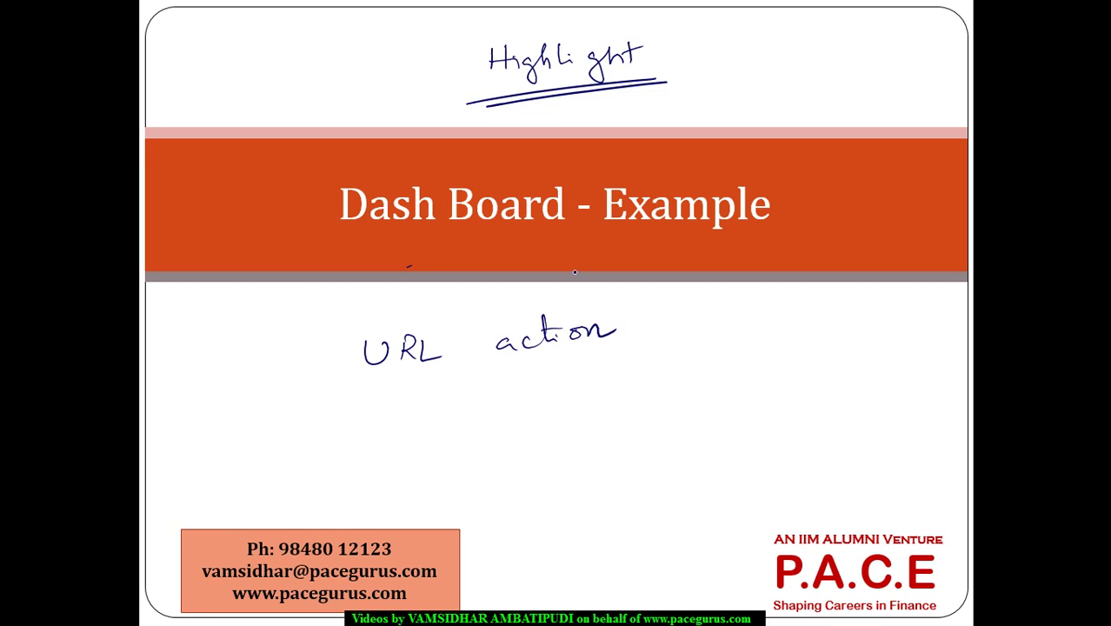
pyautogui.moveTo(534, 390)
pyautogui.mouseDown()
pyautogui.moveTo(566, 393)
pyautogui.moveTo(609, 397)
pyautogui.moveTo(694, 378)
pyautogui.moveTo(686, 395)
pyautogui.moveTo(727, 371)
pyautogui.moveTo(838, 350)
pyautogui.mouseUp()
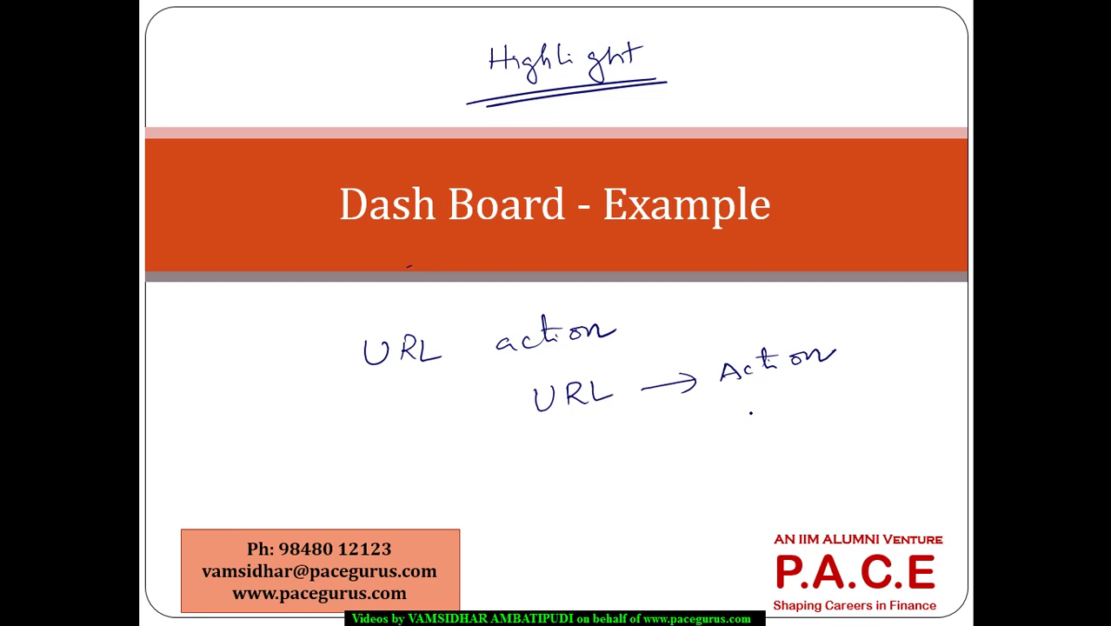
pyautogui.moveTo(729, 421)
pyautogui.mouseDown()
pyautogui.moveTo(759, 432)
pyautogui.moveTo(813, 406)
pyautogui.moveTo(823, 416)
pyautogui.moveTo(831, 400)
pyautogui.moveTo(841, 426)
pyautogui.moveTo(855, 392)
pyautogui.moveTo(880, 402)
pyautogui.mouseUp()
pyautogui.moveTo(887, 362); pyautogui.dragTo(890, 388)
pyautogui.moveTo(882, 377); pyautogui.dragTo(906, 369)
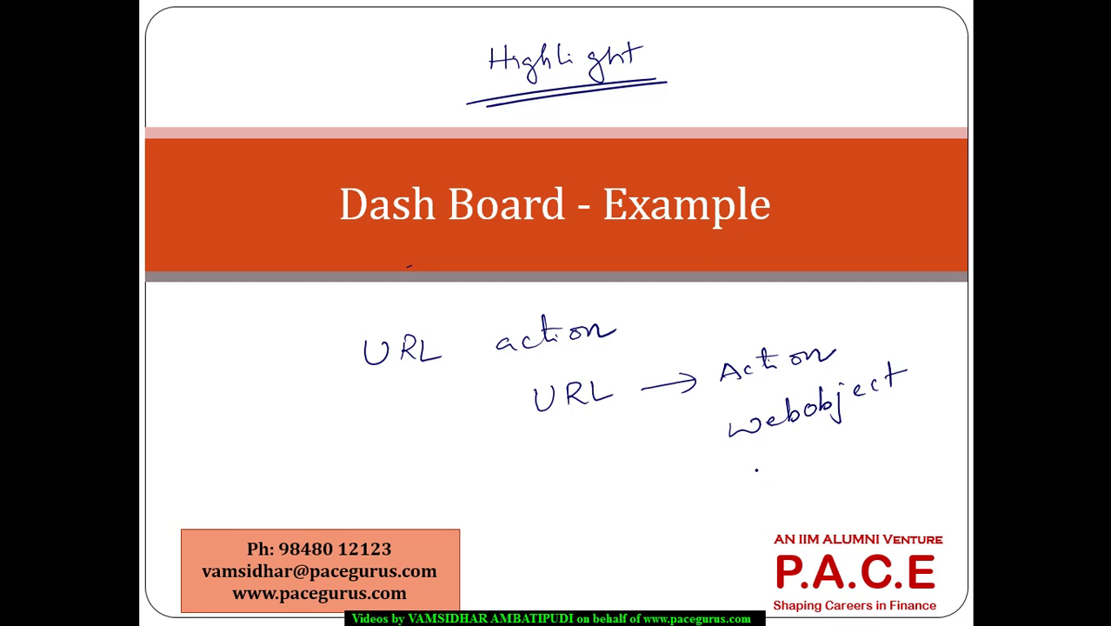
pyautogui.moveTo(757, 470)
pyautogui.mouseDown()
pyautogui.moveTo(784, 459)
pyautogui.moveTo(801, 472)
pyautogui.moveTo(852, 439)
pyautogui.moveTo(851, 449)
pyautogui.moveTo(906, 429)
pyautogui.moveTo(912, 414)
pyautogui.moveTo(955, 405)
pyautogui.mouseUp()
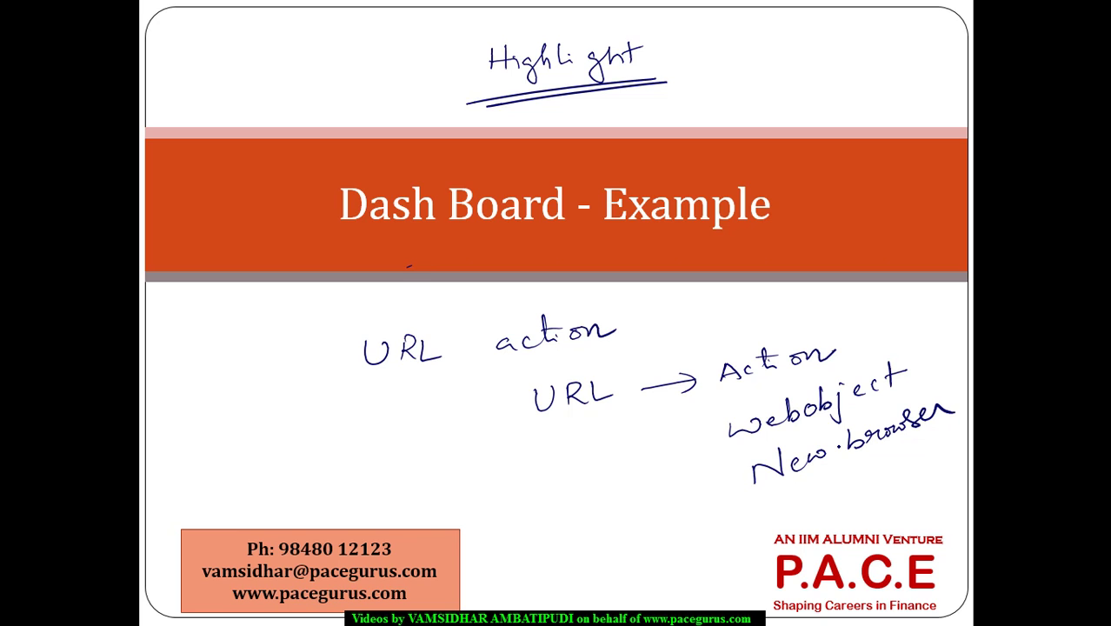
# Step: Back in Tableau, add a new URL action with Geographic Profits removed as a source
pyautogui.hotkey('alt', 'Tab')
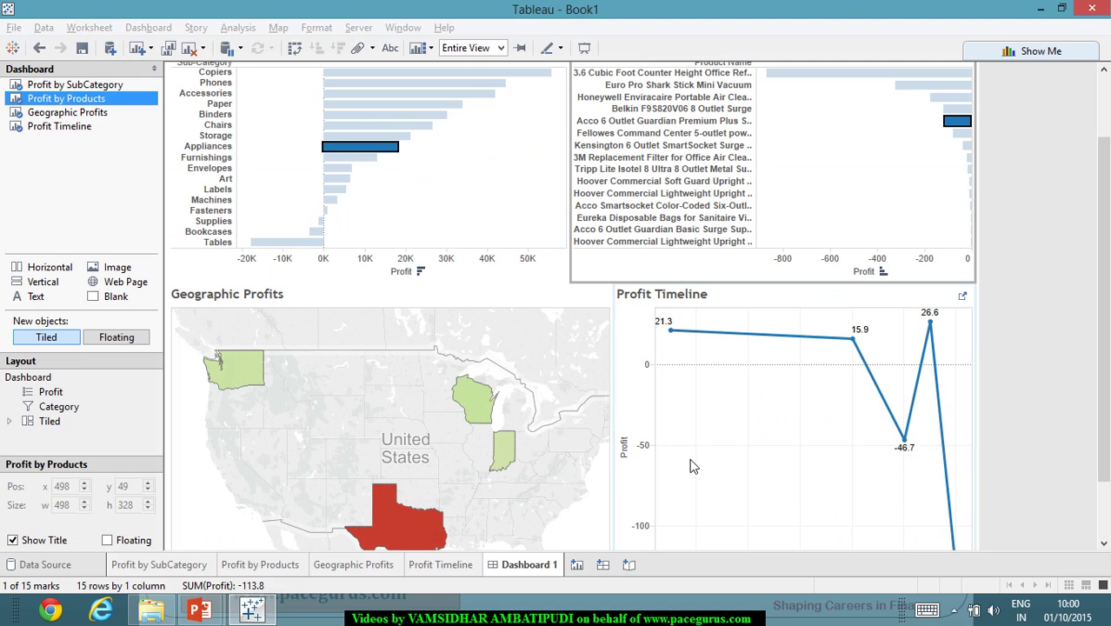
pyautogui.click(127, 29)
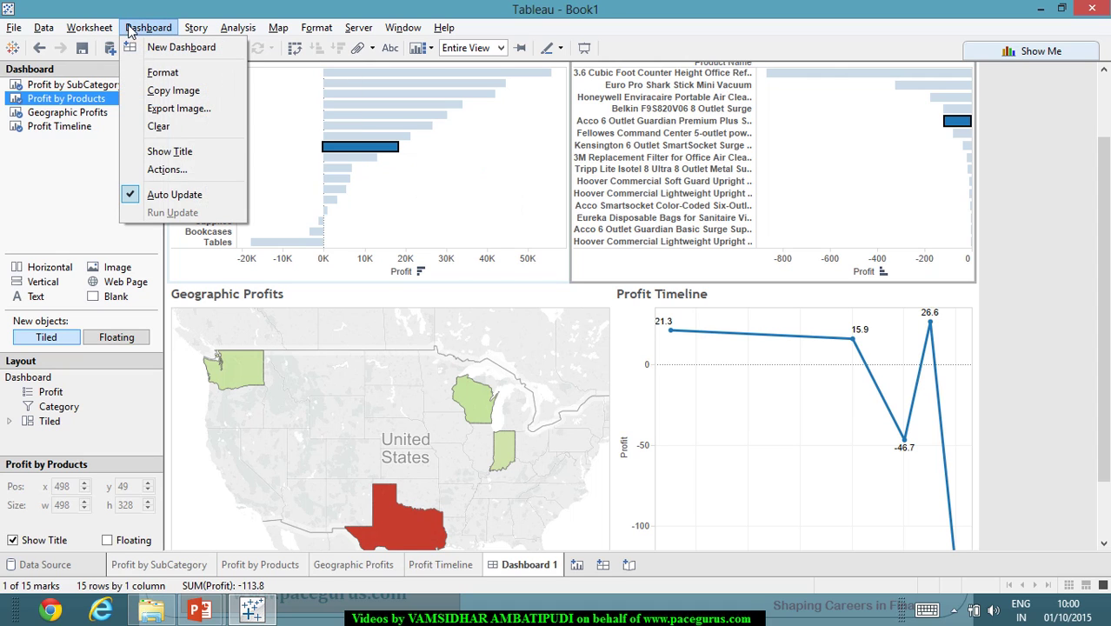
pyautogui.click(174, 168)
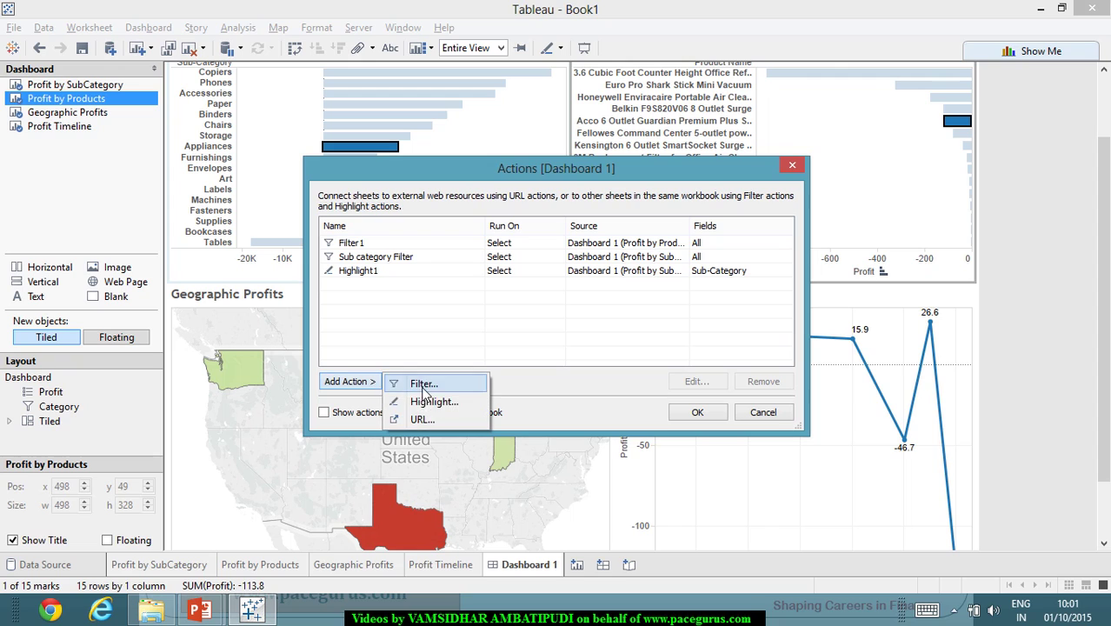
pyautogui.click(432, 420)
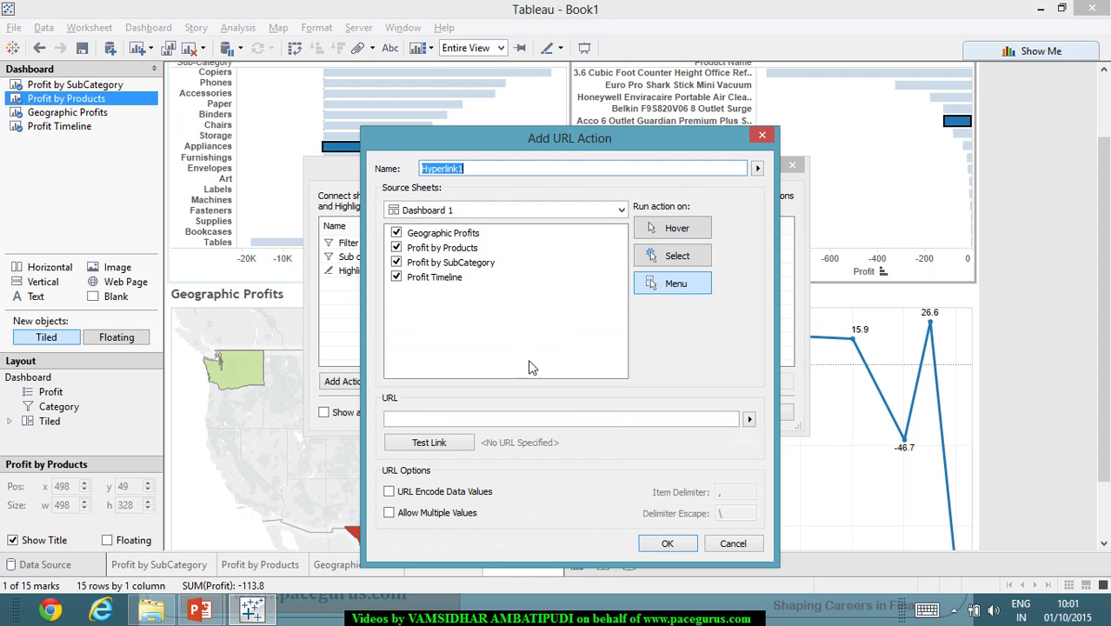
pyautogui.click(396, 234)
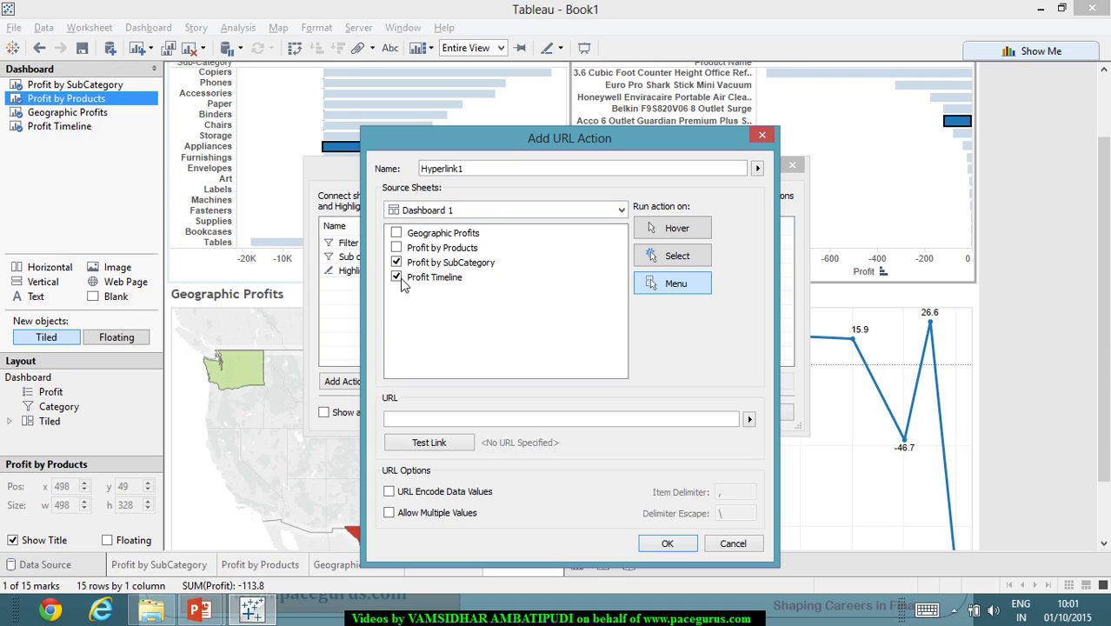
# Step: Set the URL to <Sub-Category> and test the link, opening the accessories/ page
pyautogui.click(749, 421)
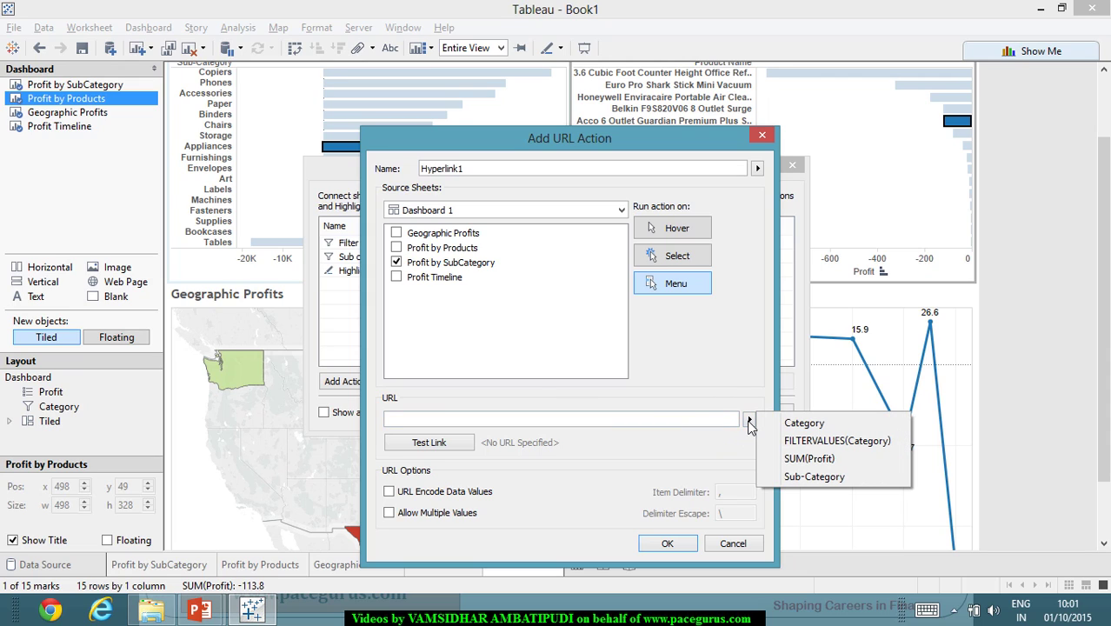
pyautogui.click(688, 423)
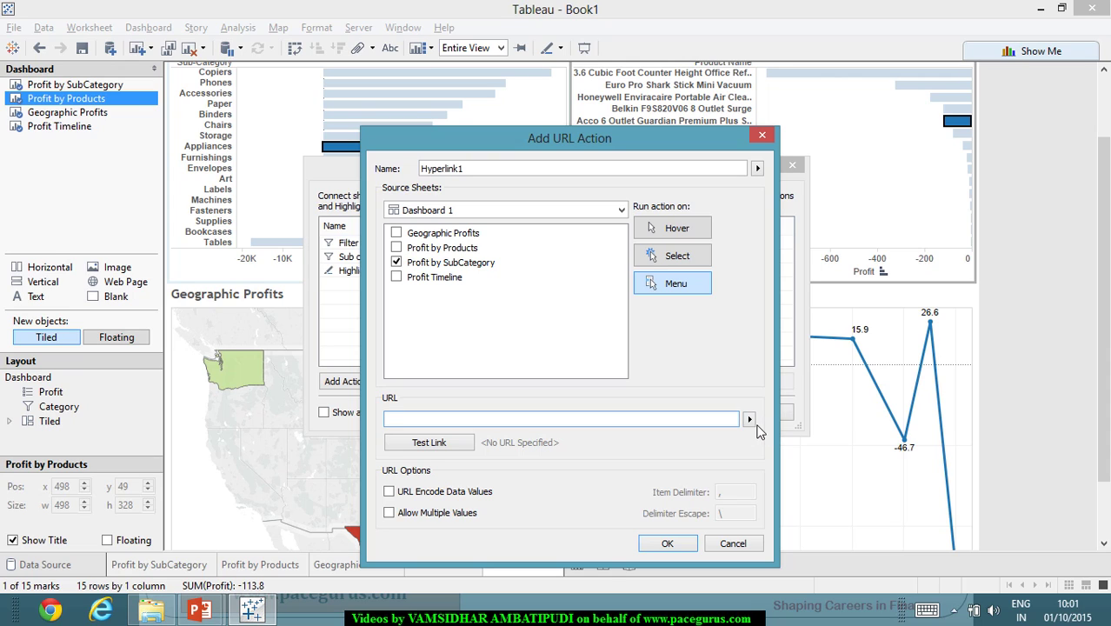
pyautogui.click(749, 421)
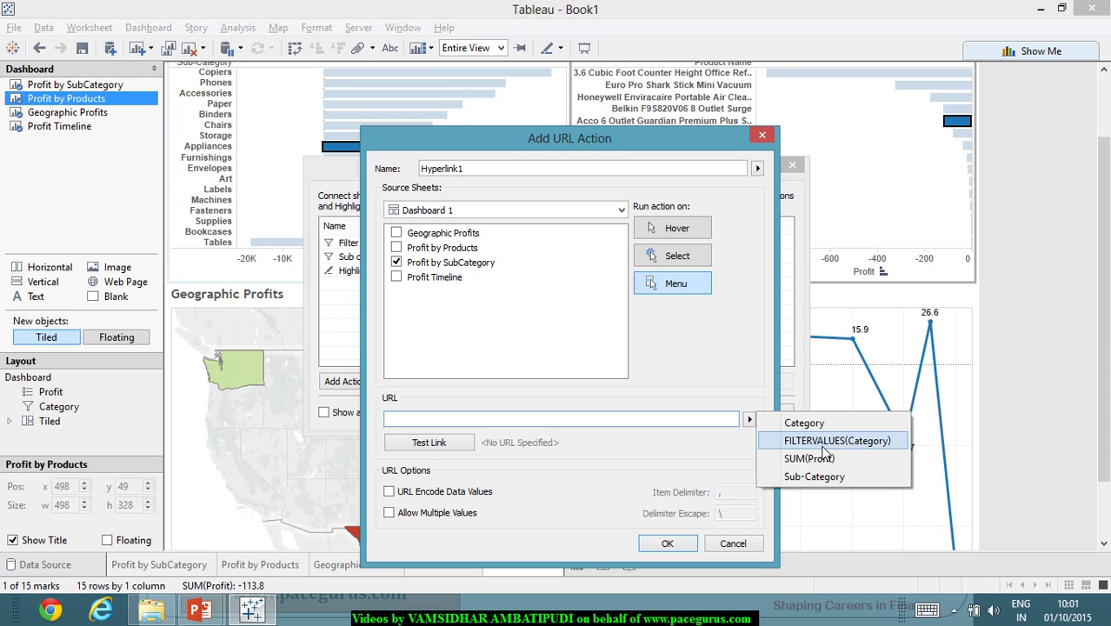
pyautogui.click(816, 477)
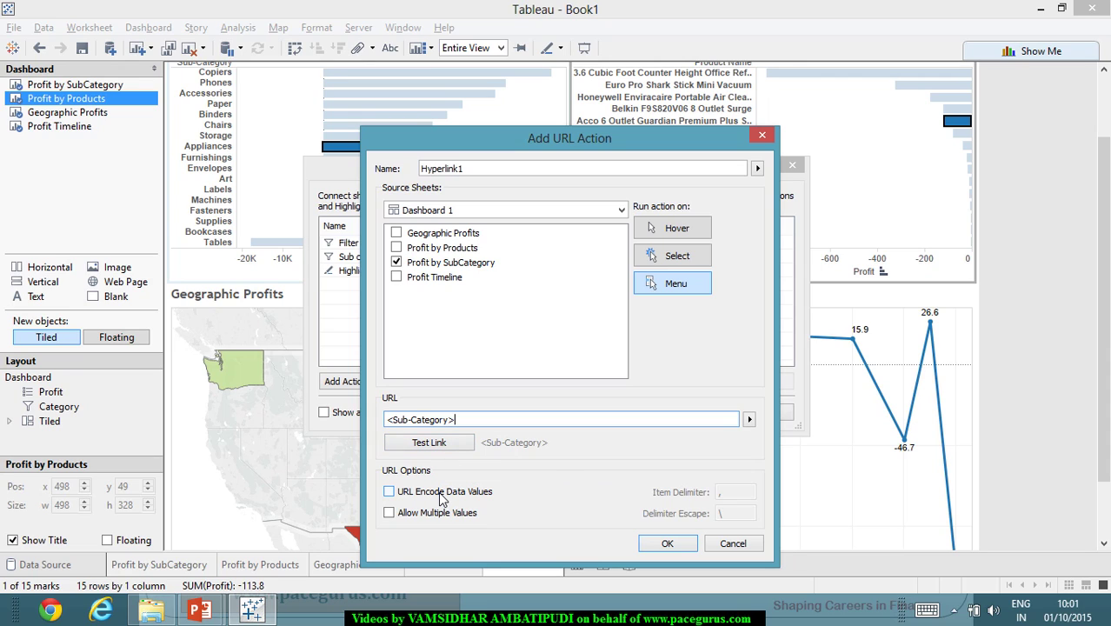
pyautogui.click(467, 426)
pyautogui.click(441, 447)
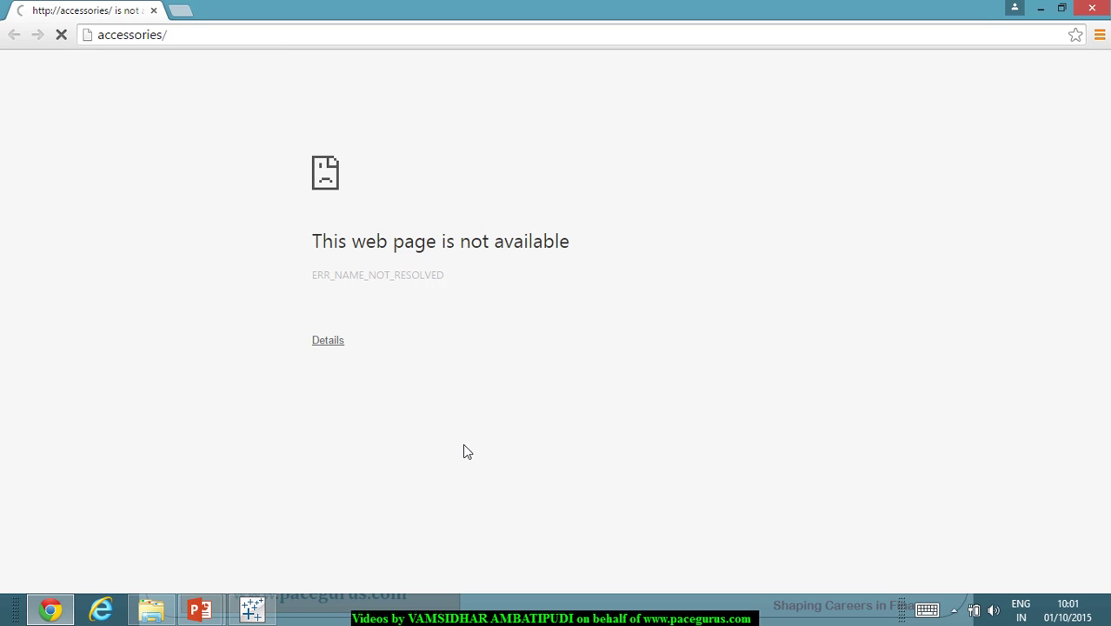
# Step: Close the unavailable-page browser, retest the Accessories link, and close the error page again
pyautogui.click(153, 10)
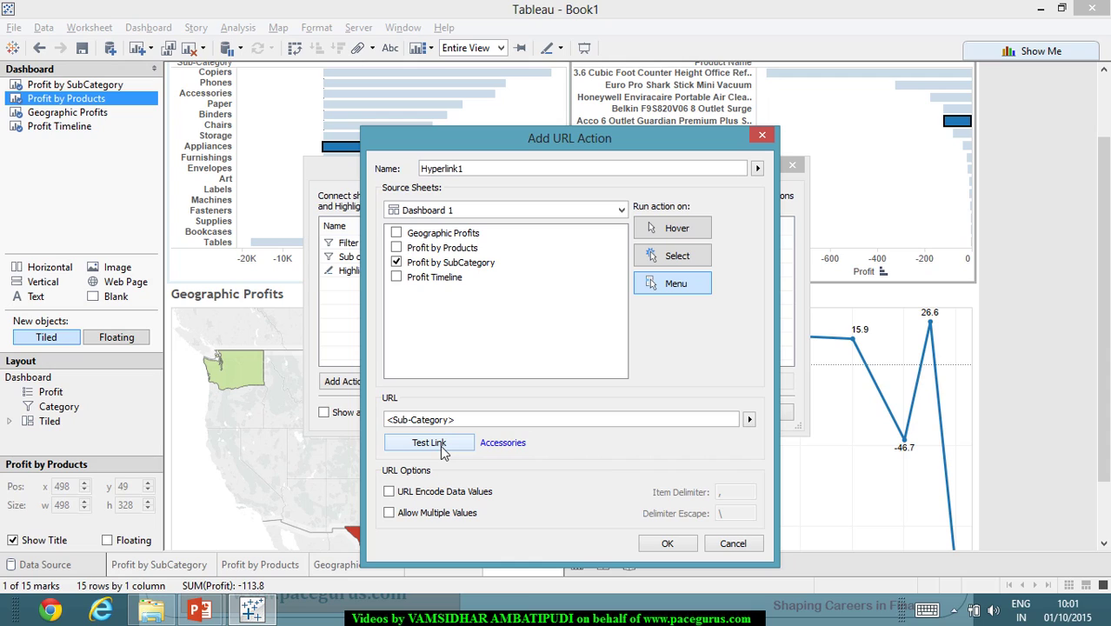
pyautogui.click(504, 444)
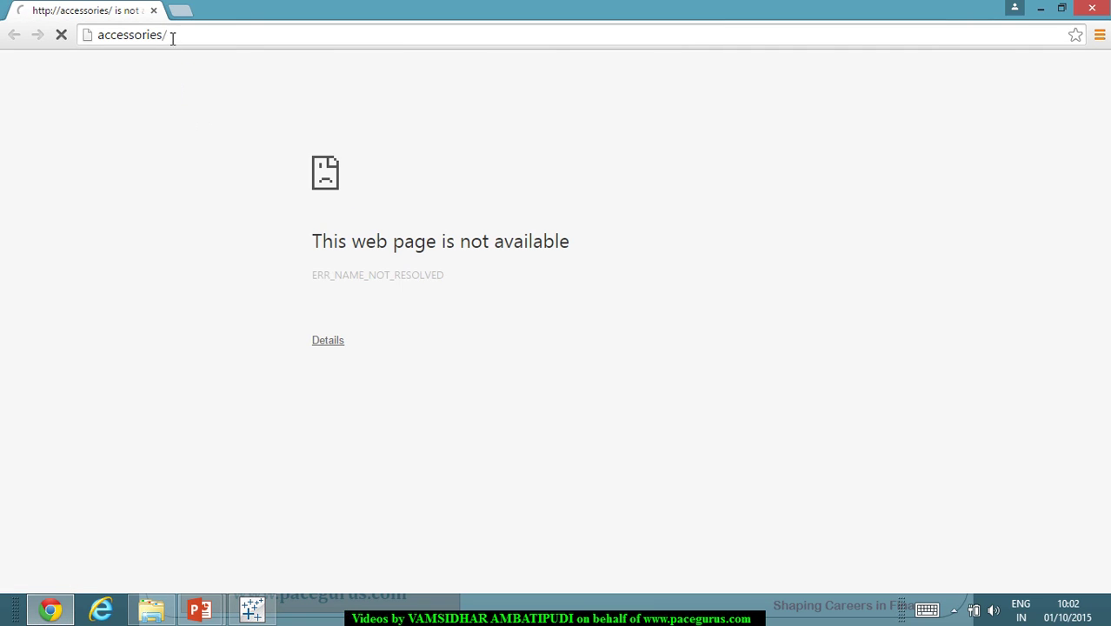
pyautogui.click(154, 11)
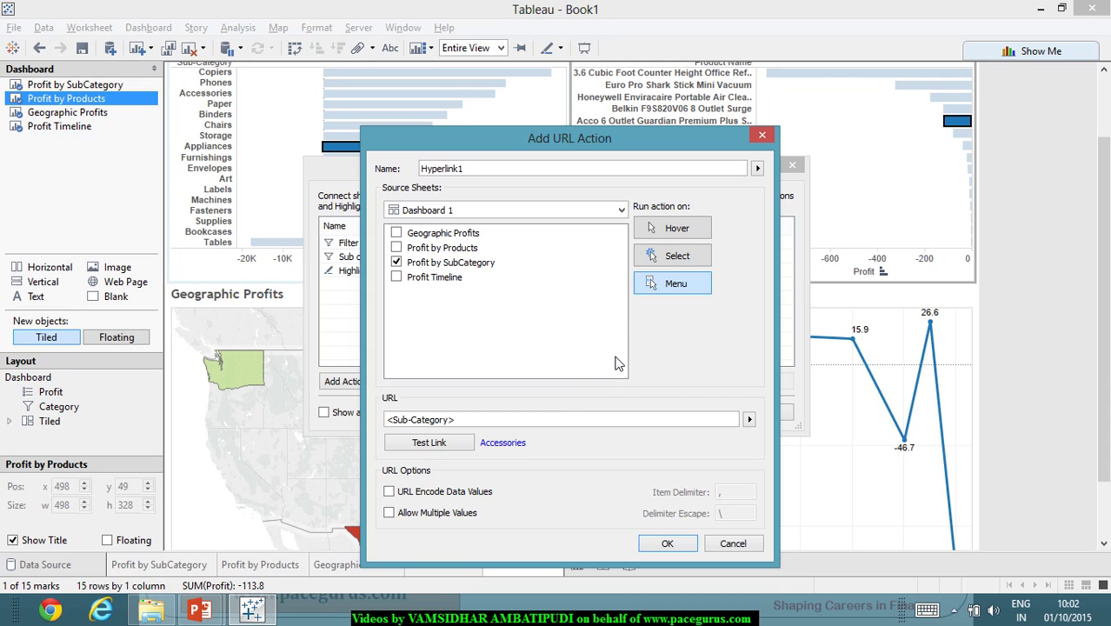
# Step: Make Hyperlink1 run on Select with URL-encoded data values and multiple values allowed, then save it
pyautogui.click(668, 255)
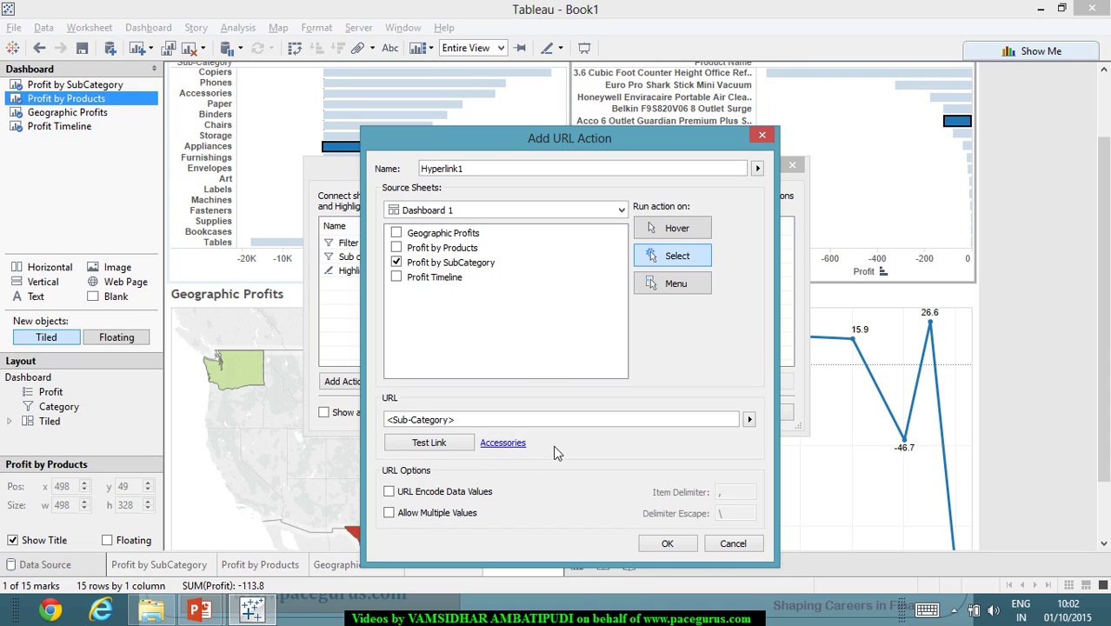
pyautogui.click(390, 493)
pyautogui.click(389, 513)
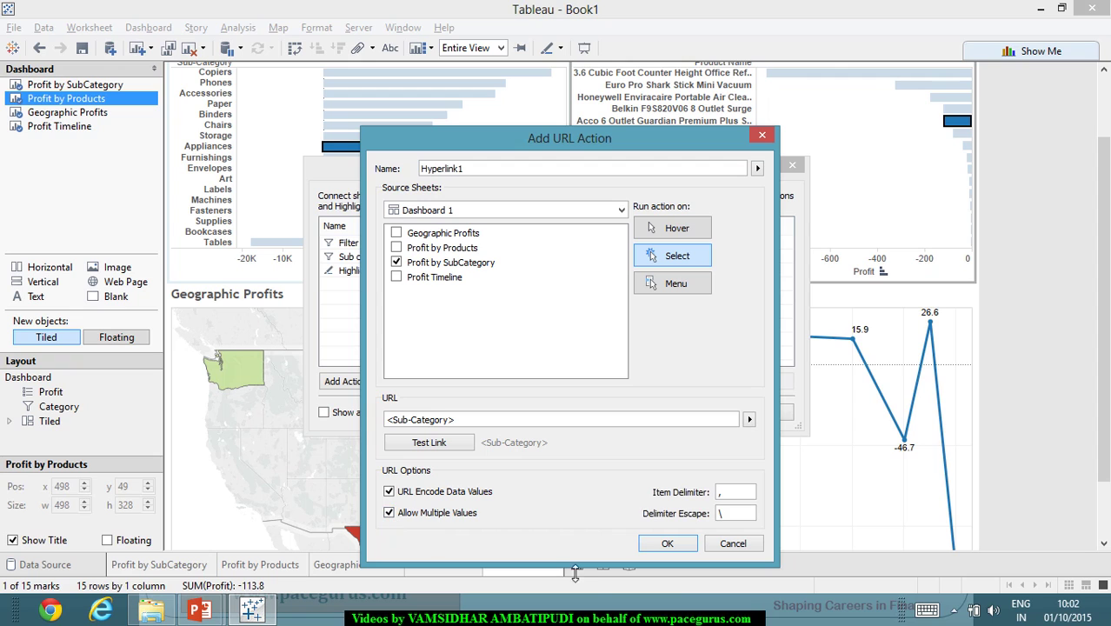
pyautogui.click(668, 546)
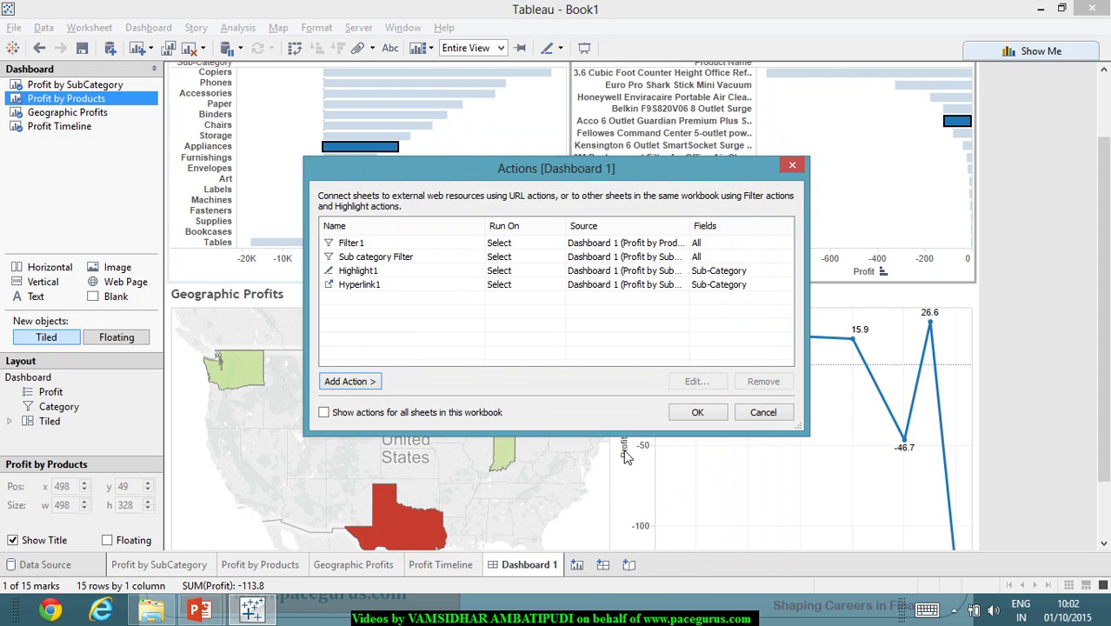
pyautogui.click(698, 412)
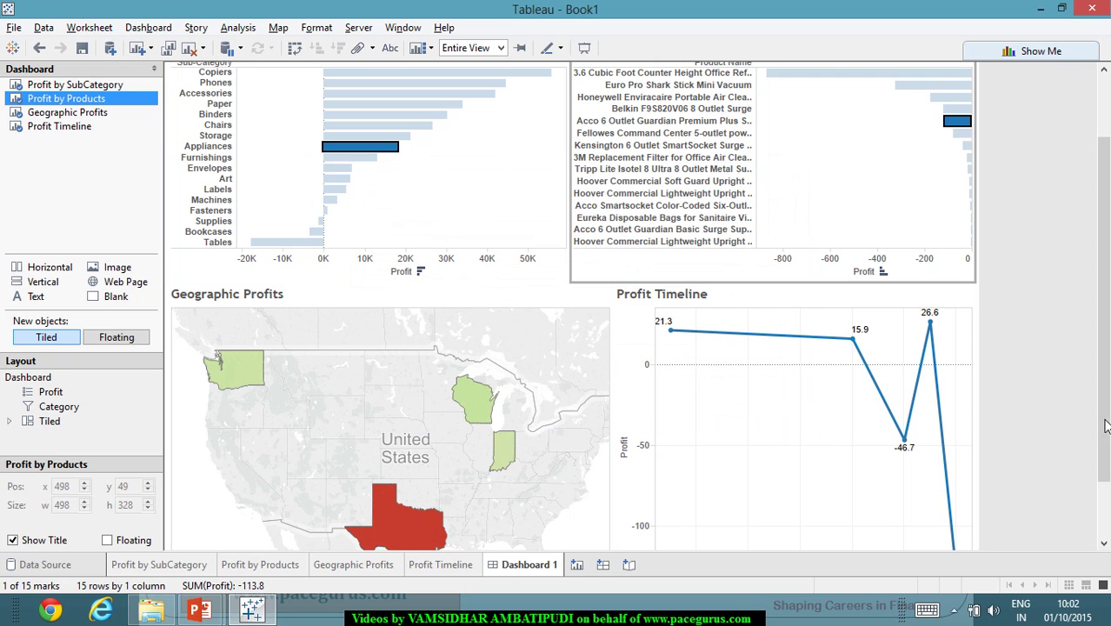
# Step: Trigger the URL action by selecting the Binders bar in Profit by SubCategory
pyautogui.click(1055, 437)
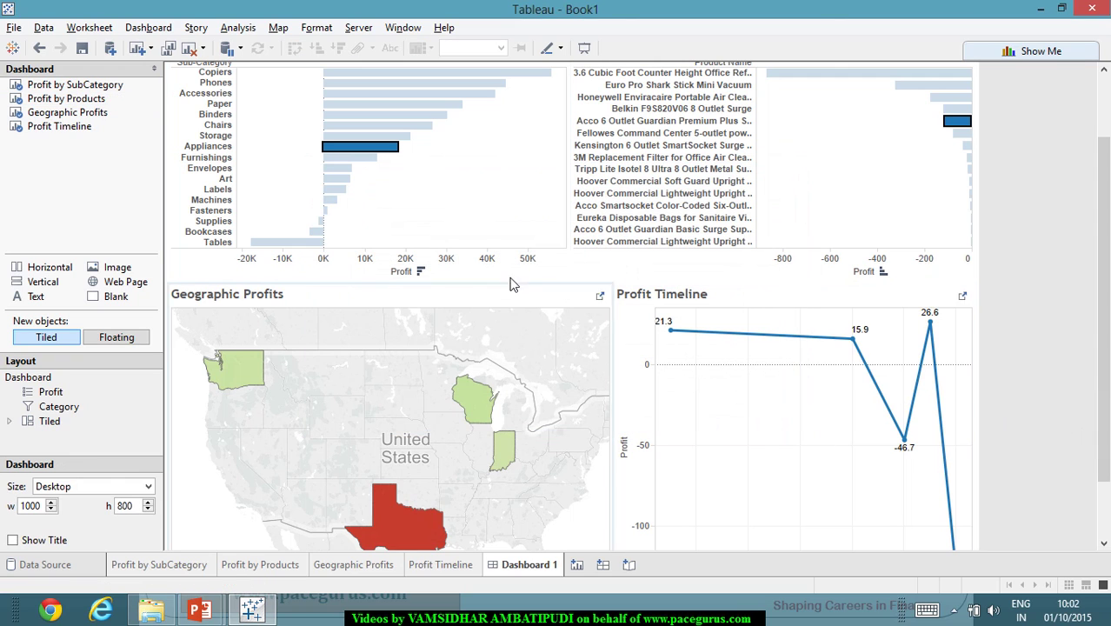
pyautogui.click(419, 125)
pyautogui.click(418, 125)
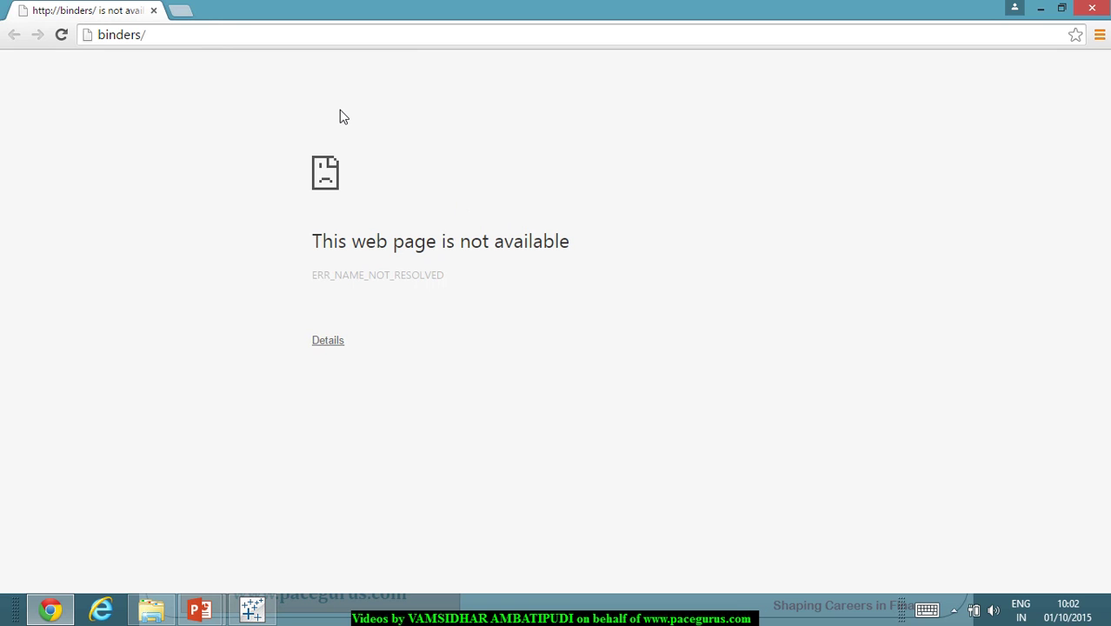
# Step: Close the binders browser page and delete the Hyperlink1 action from Dashboard 1
pyautogui.click(153, 11)
pyautogui.click(1032, 327)
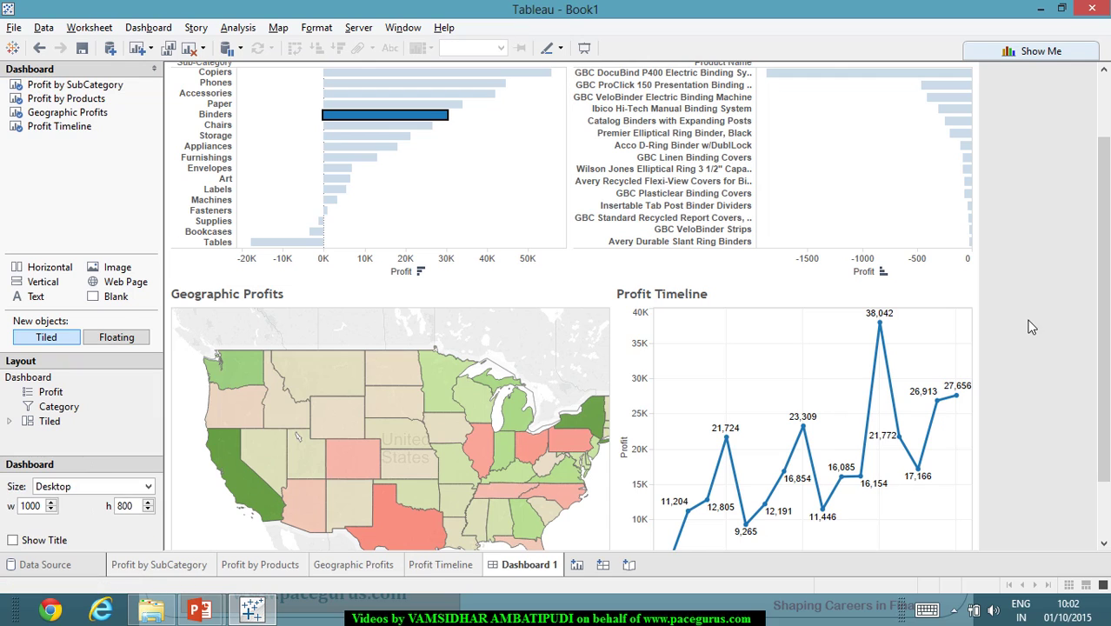
pyautogui.click(148, 28)
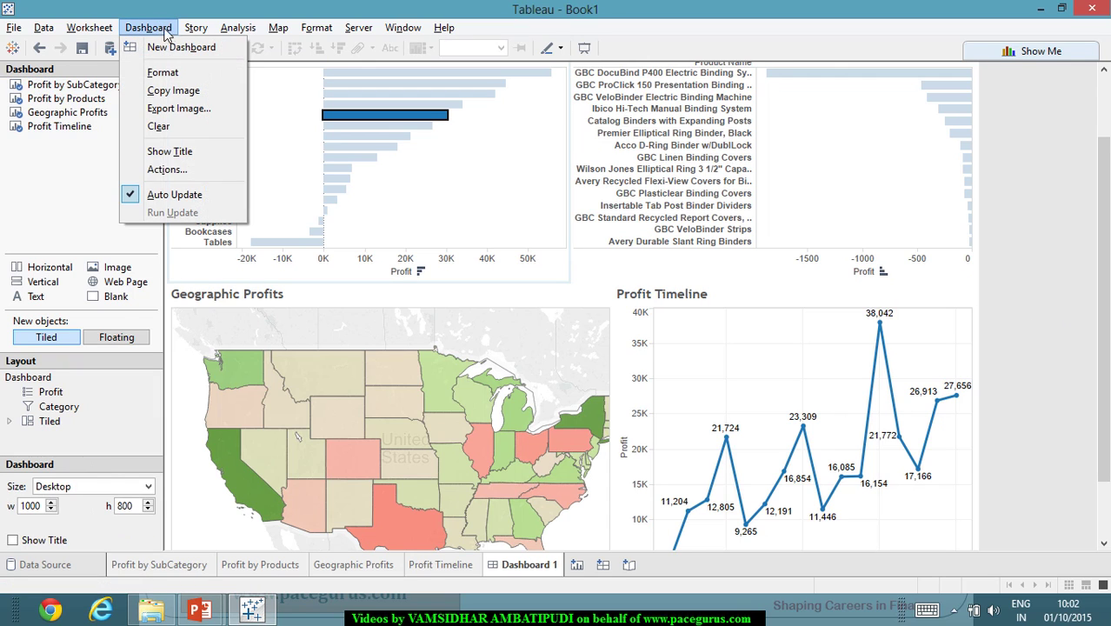
pyautogui.click(205, 169)
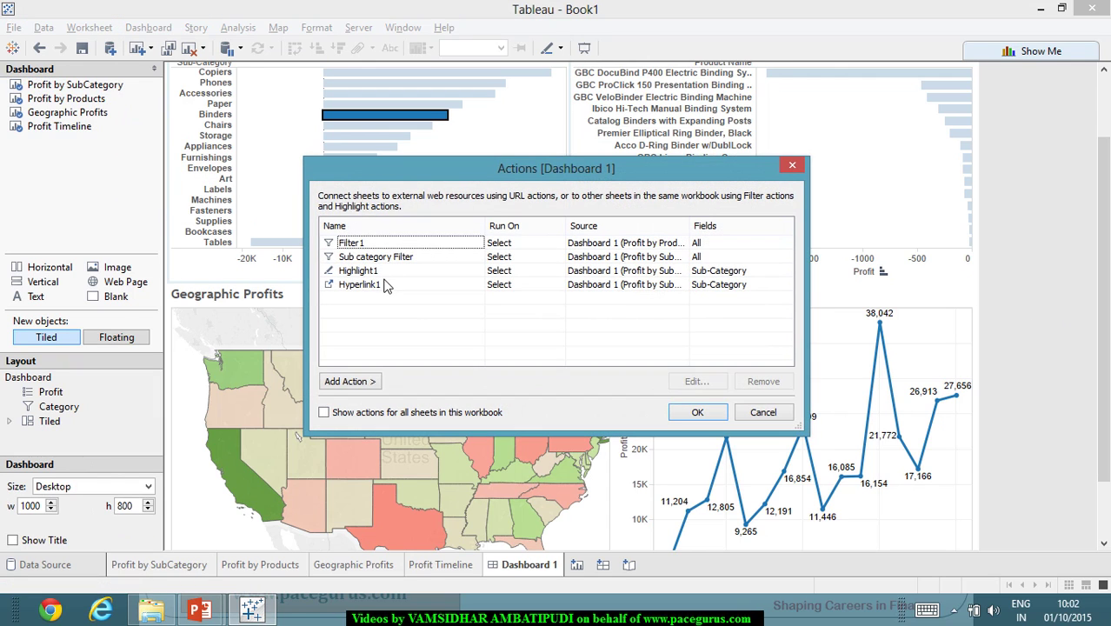
pyautogui.click(392, 287)
pyautogui.click(764, 383)
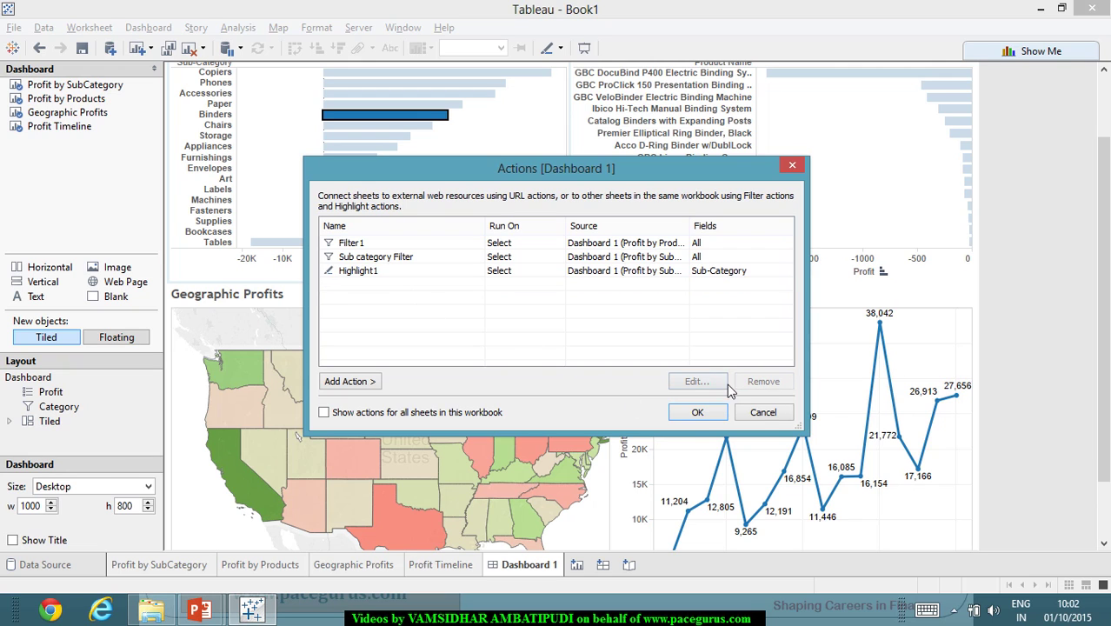
pyautogui.click(756, 414)
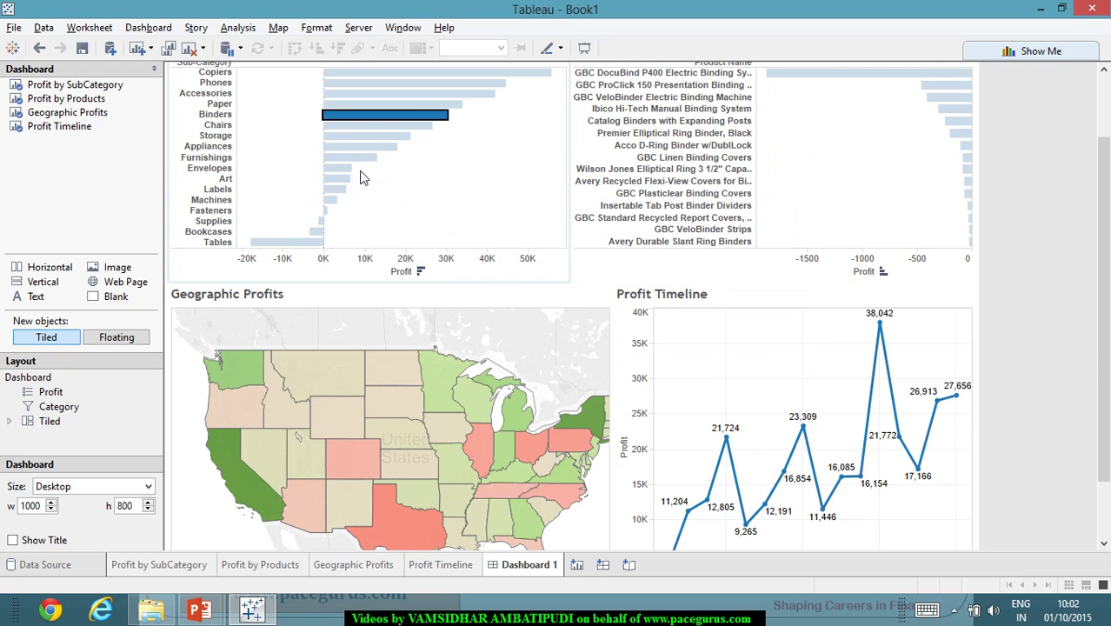
# Step: Remove Hyperlink1 from the dashboard actions list again and confirm with OK
pyautogui.click(148, 27)
pyautogui.click(167, 170)
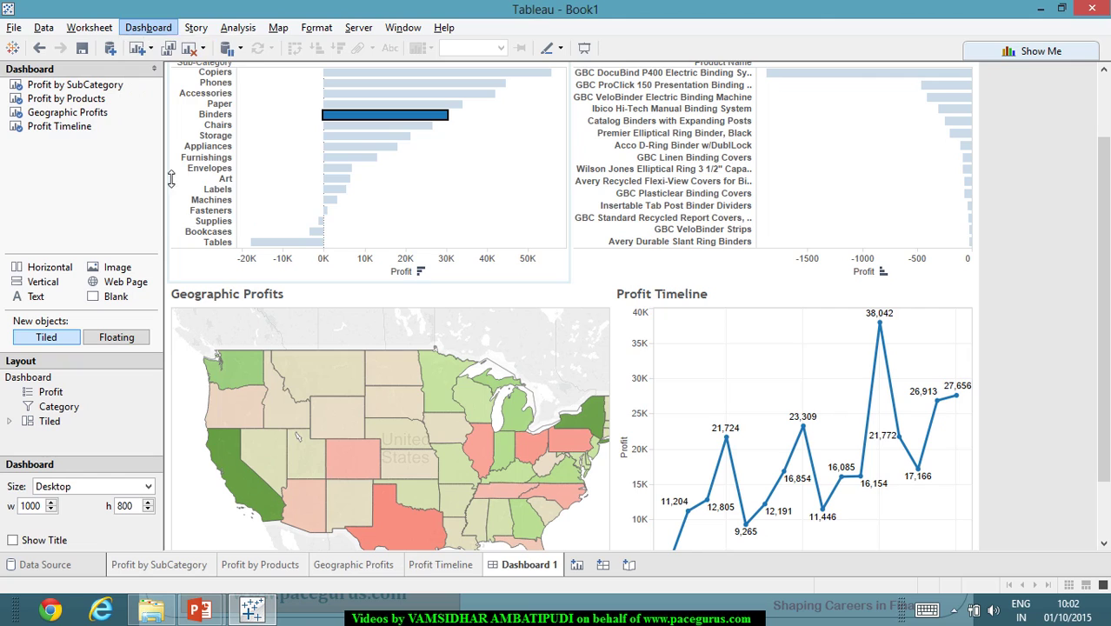
pyautogui.click(414, 287)
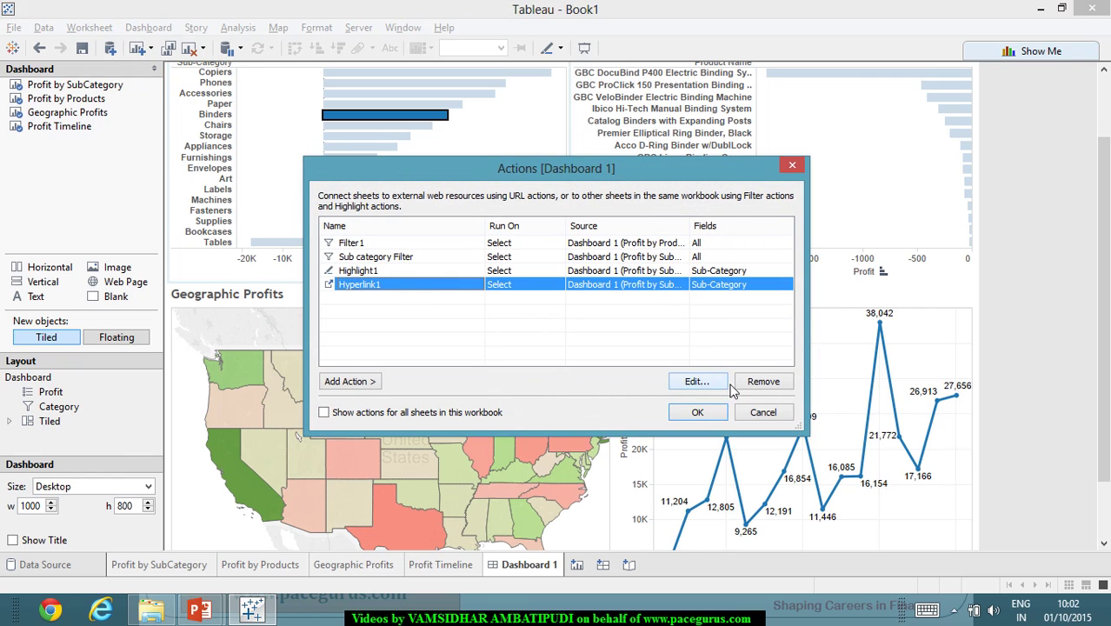
pyautogui.click(775, 383)
pyautogui.click(698, 412)
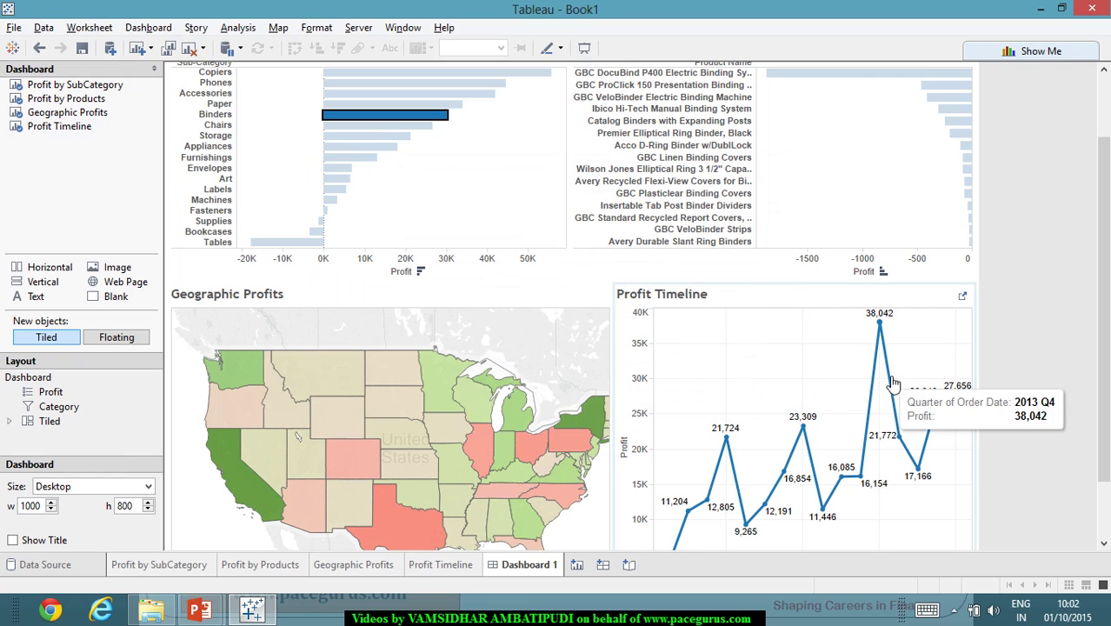
# Step: Check the remaining Highlight1 action, then switch to the PowerPoint slide show
pyautogui.click(148, 28)
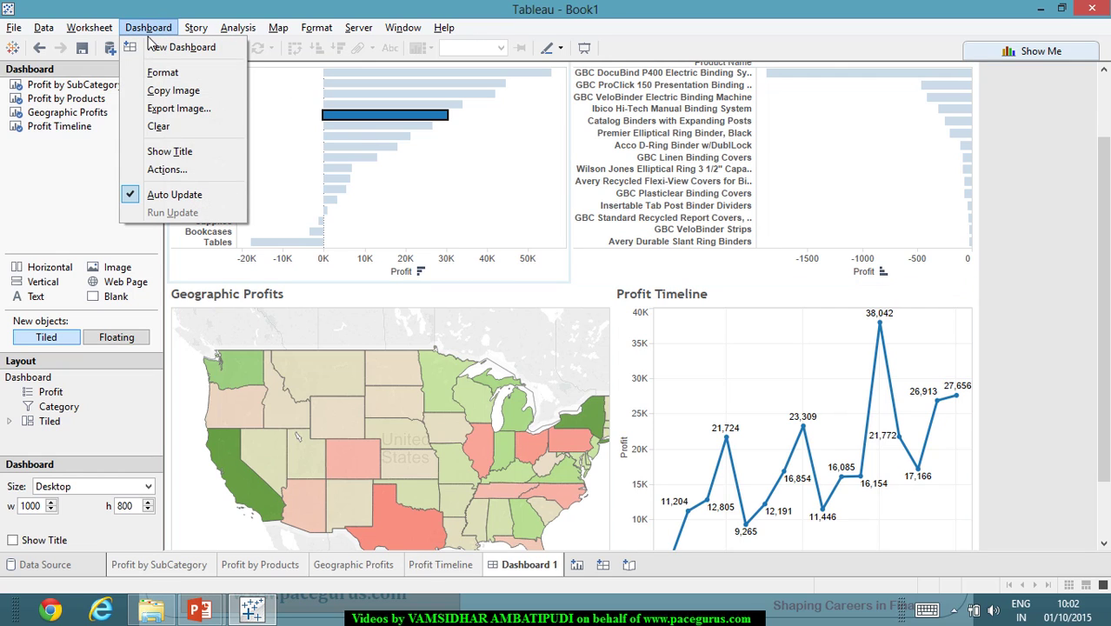
pyautogui.press('Escape')
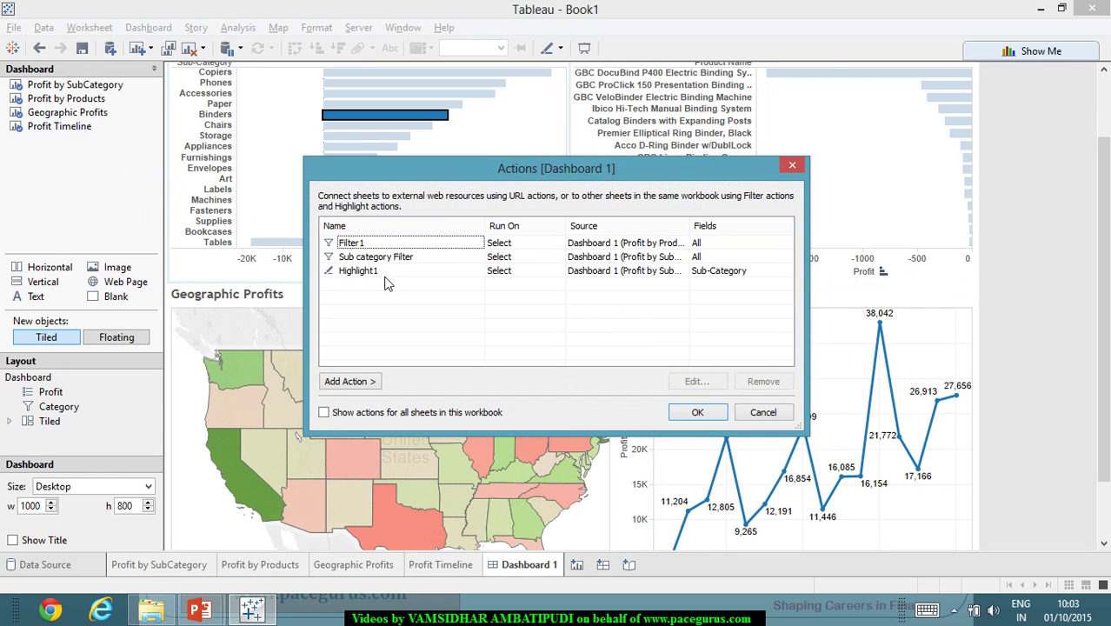
pyautogui.click(394, 274)
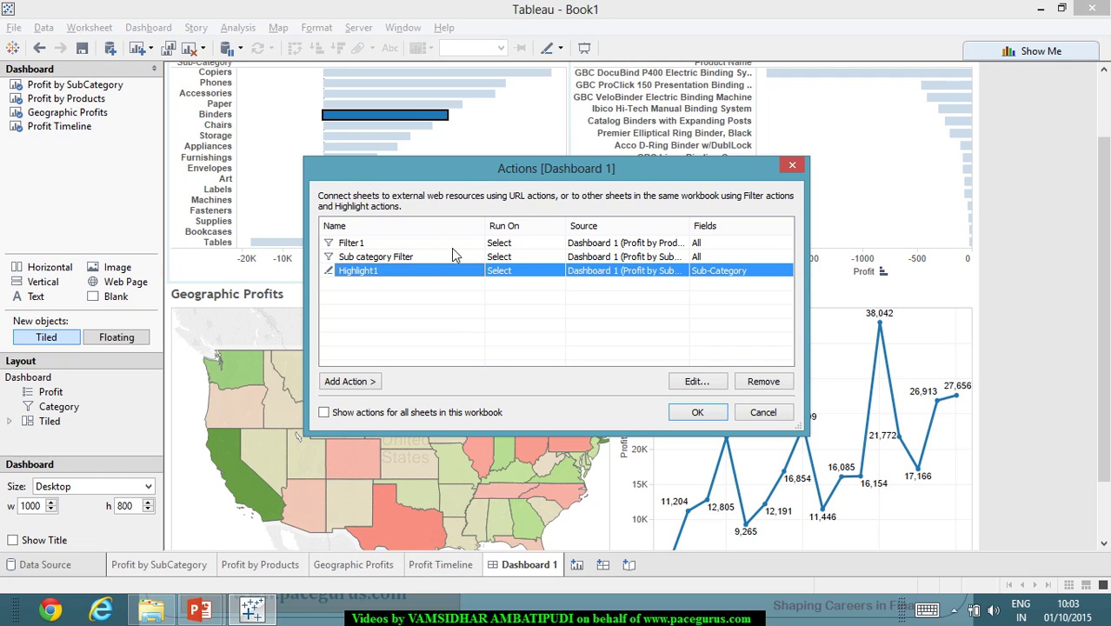
pyautogui.click(793, 165)
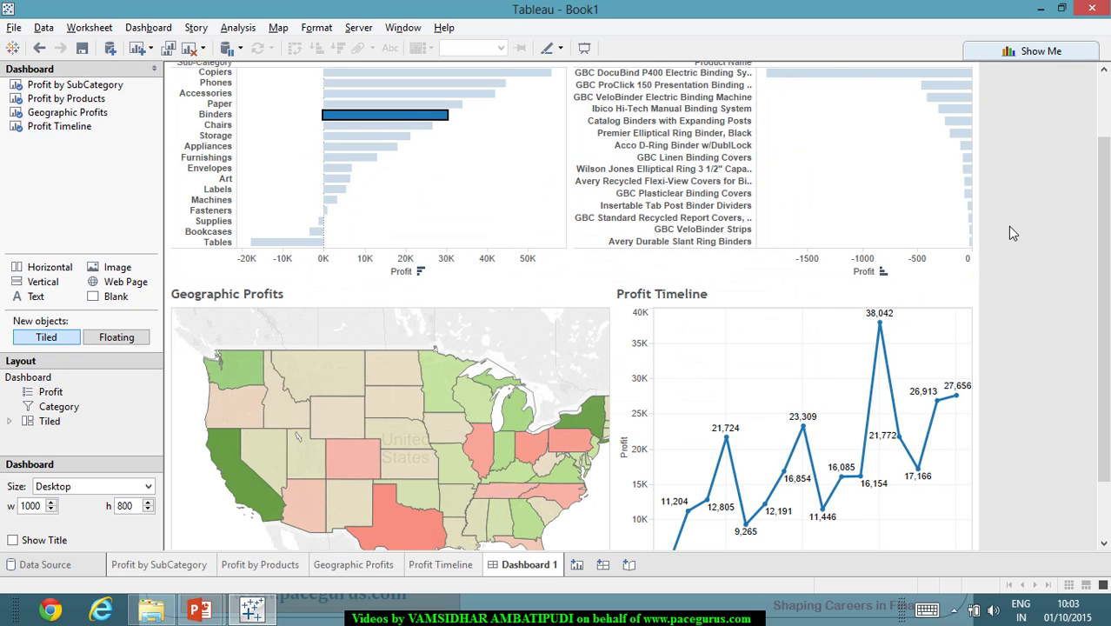
pyautogui.hotkey('alt', 'Tab')
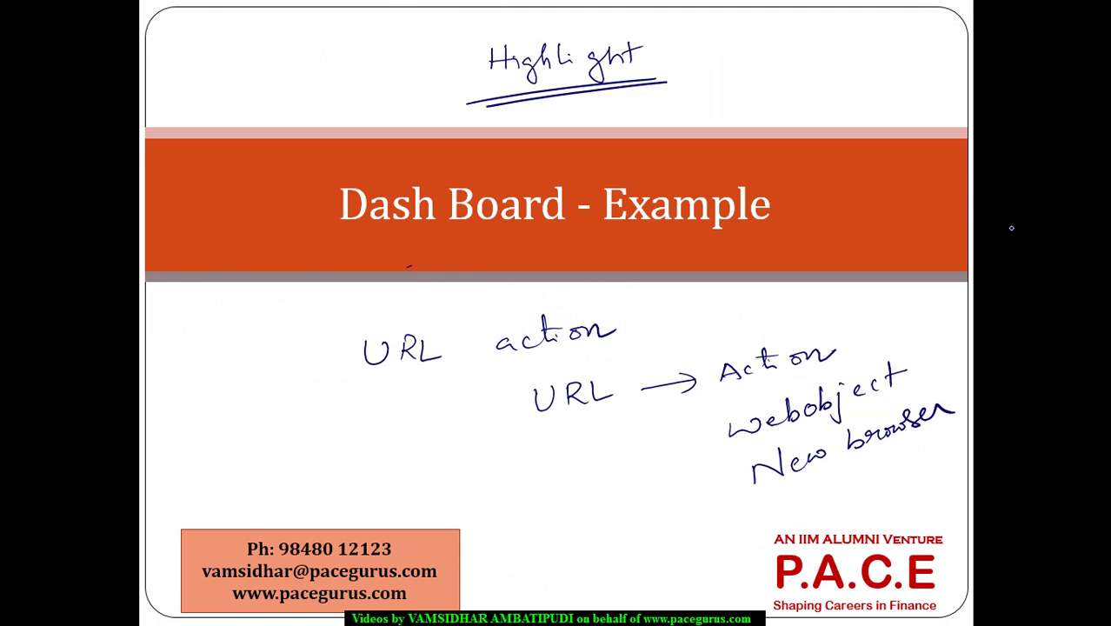